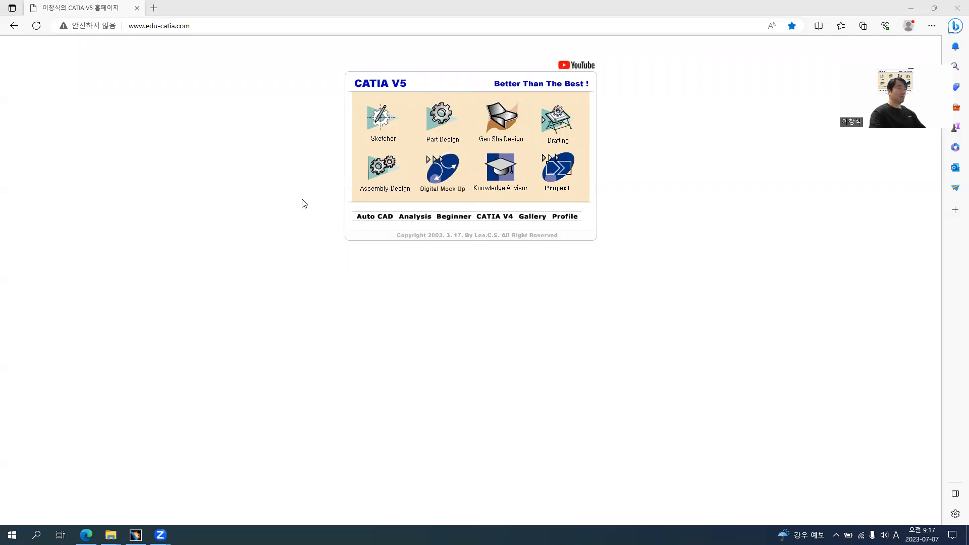
Step: Open the draft PDF of the green teardrop-shaped lever from page 2 of the Part Design exercises
click(444, 121)
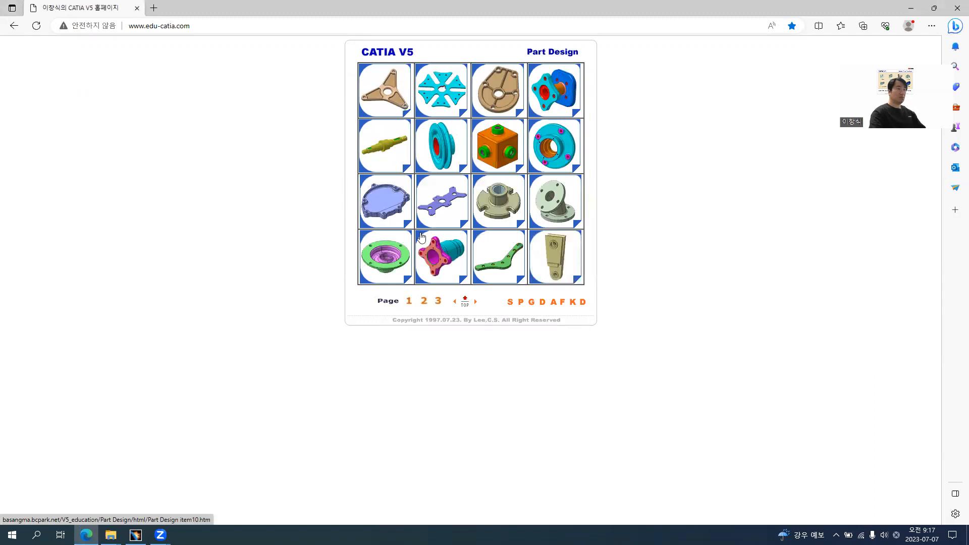
click(424, 305)
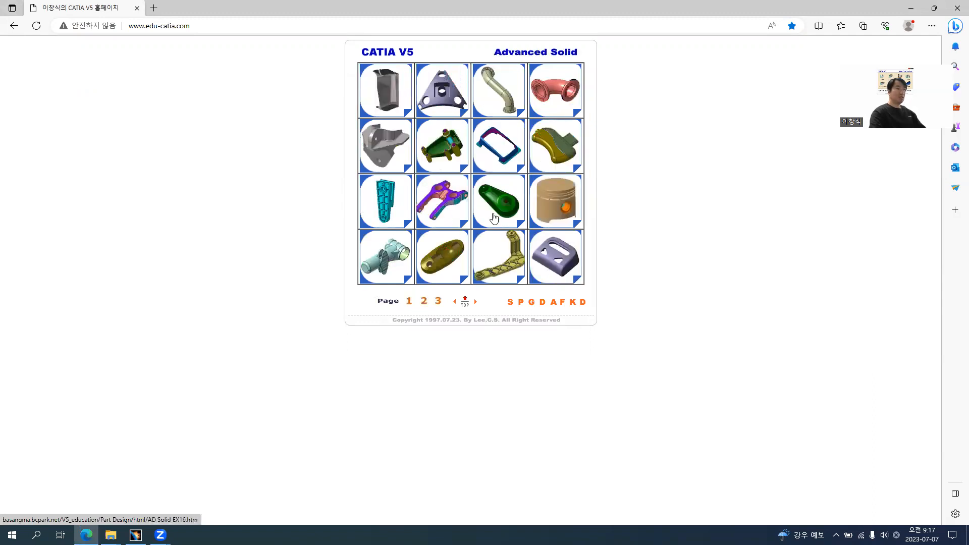
click(505, 195)
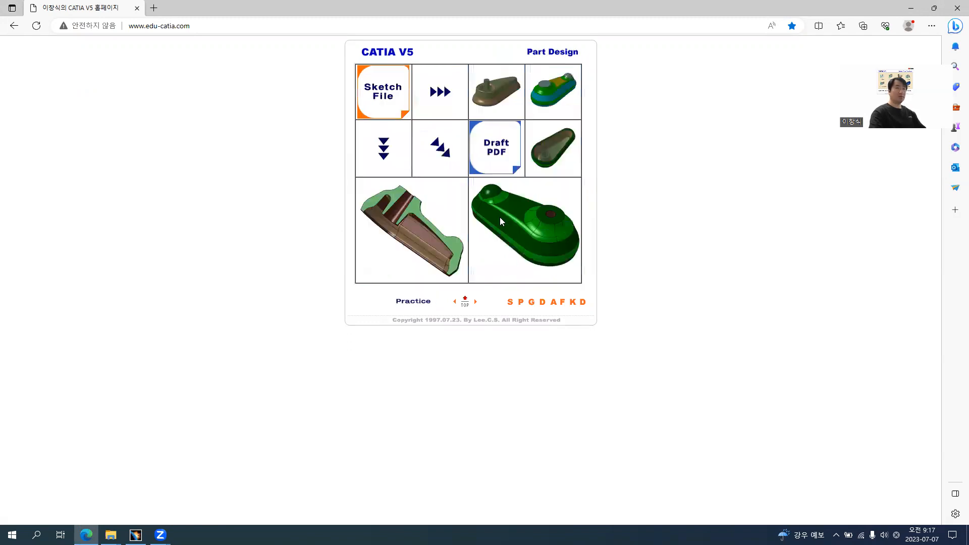
click(495, 161)
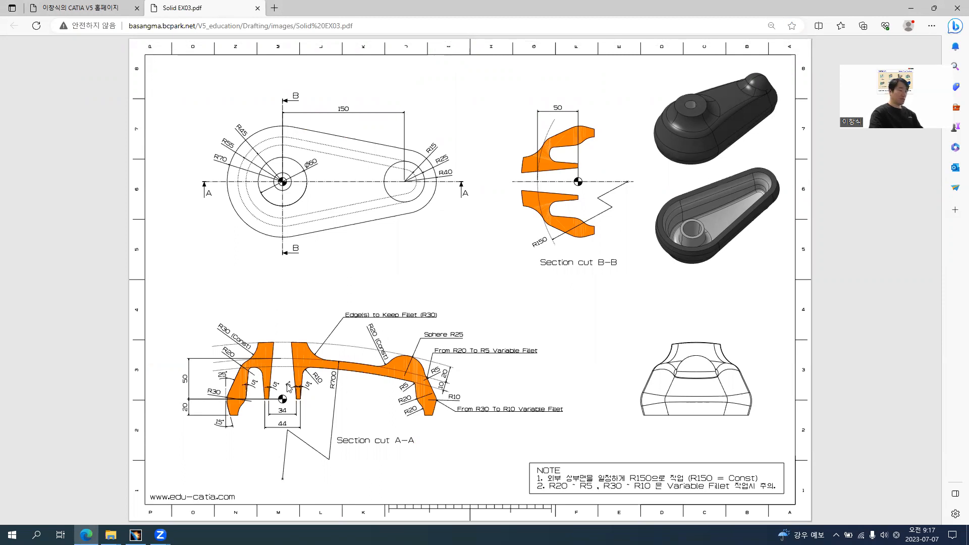
Step: Examine section cut A-A of the drawing for its heights, draft angles, boss dimensions, sphere and fillet radii
ctrl+scroll(289, 388, up, 1)
ctrl+scroll(289, 387, up, 2)
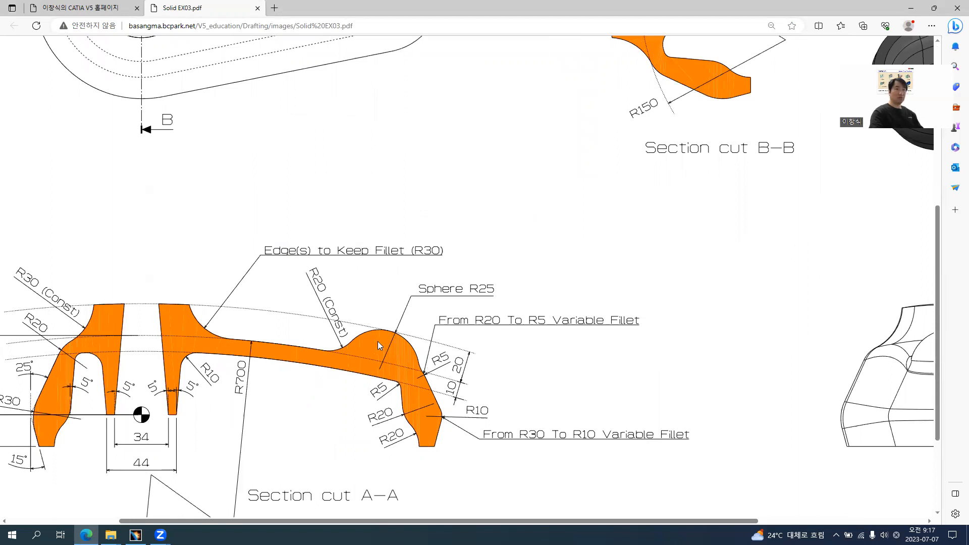
ctrl+scroll(377, 341, down, 3)
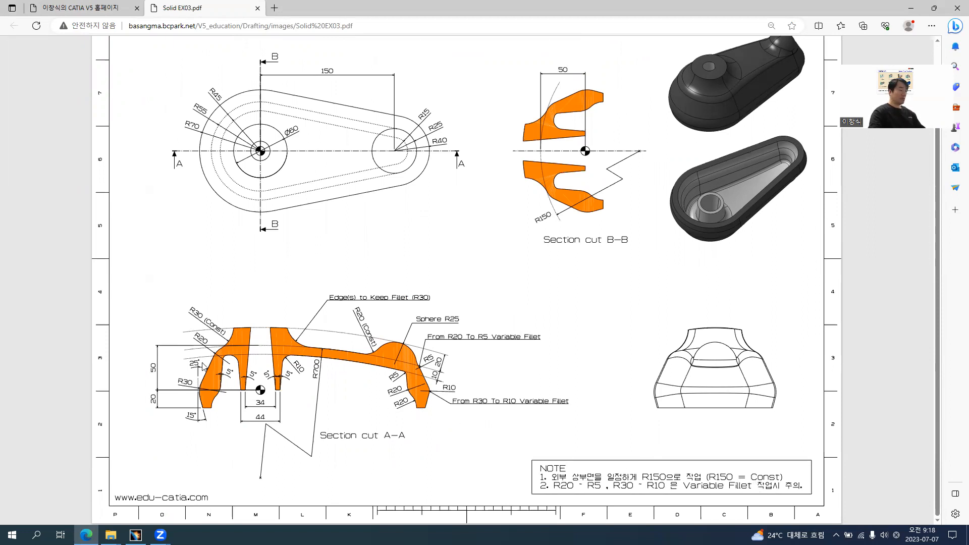
ctrl+scroll(201, 366, up, 3)
ctrl+scroll(200, 365, up, 1)
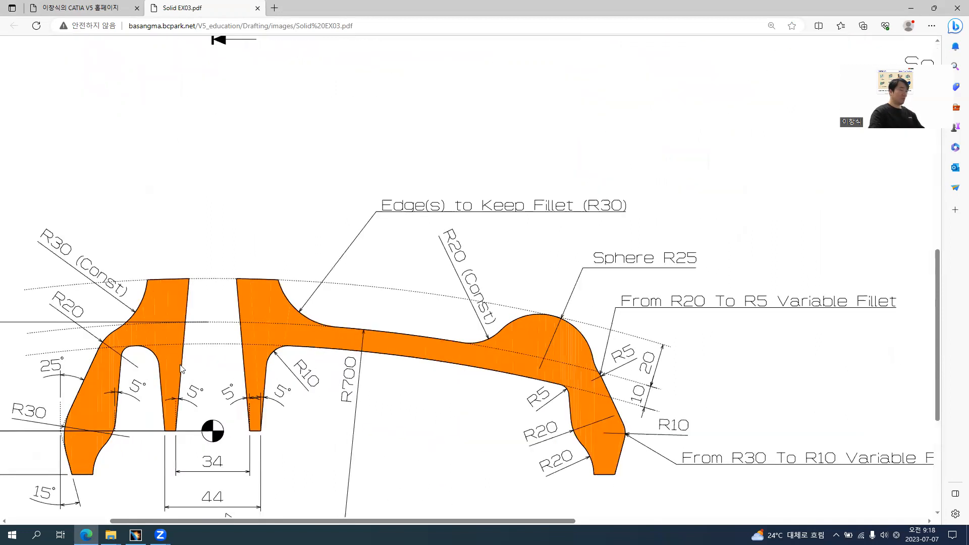
drag(206, 523, 86, 520)
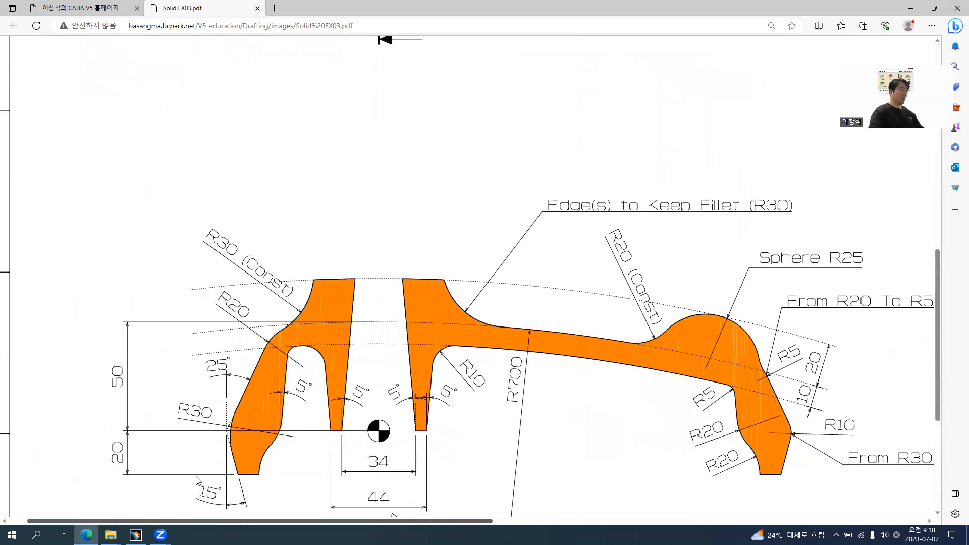
scroll(338, 397, down, 1)
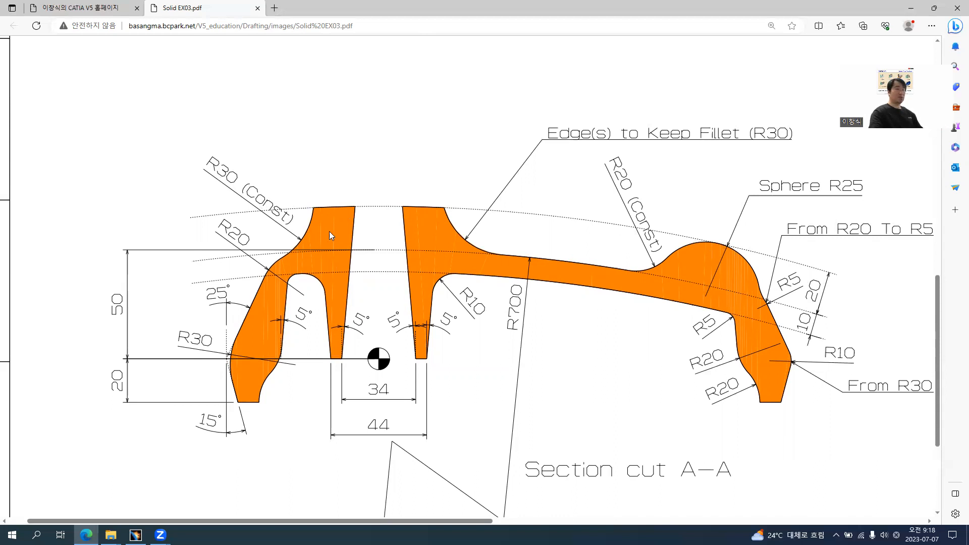
ctrl+scroll(722, 298, down, 3)
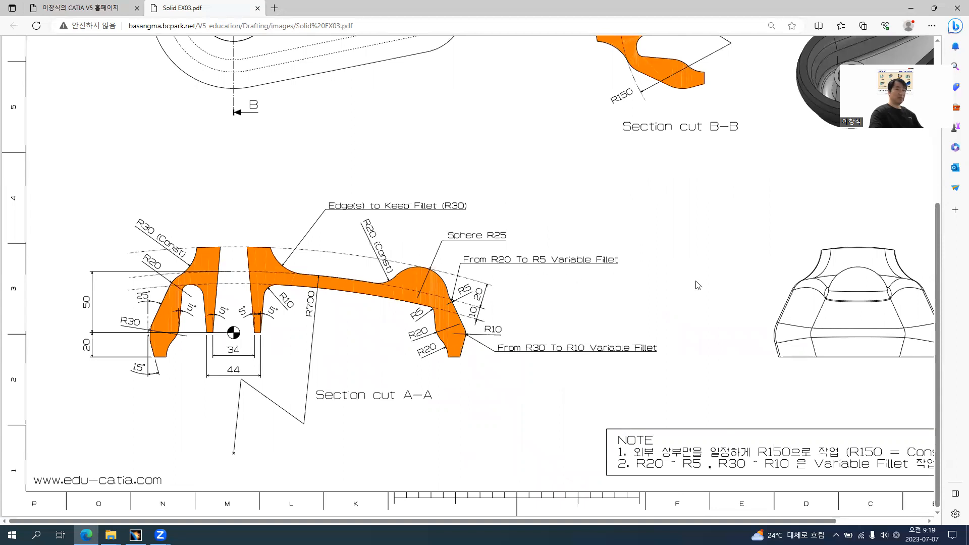
ctrl+scroll(830, 259, down, 1)
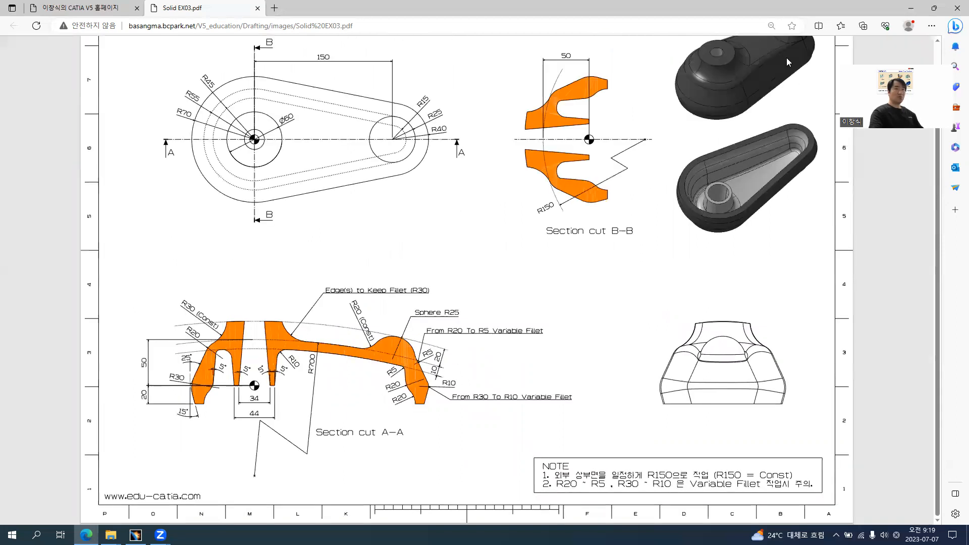
Step: Examine section cut B-B with its R150 arc and the shaded views, comparing them with section cut A-A
ctrl+scroll(787, 57, up, 3)
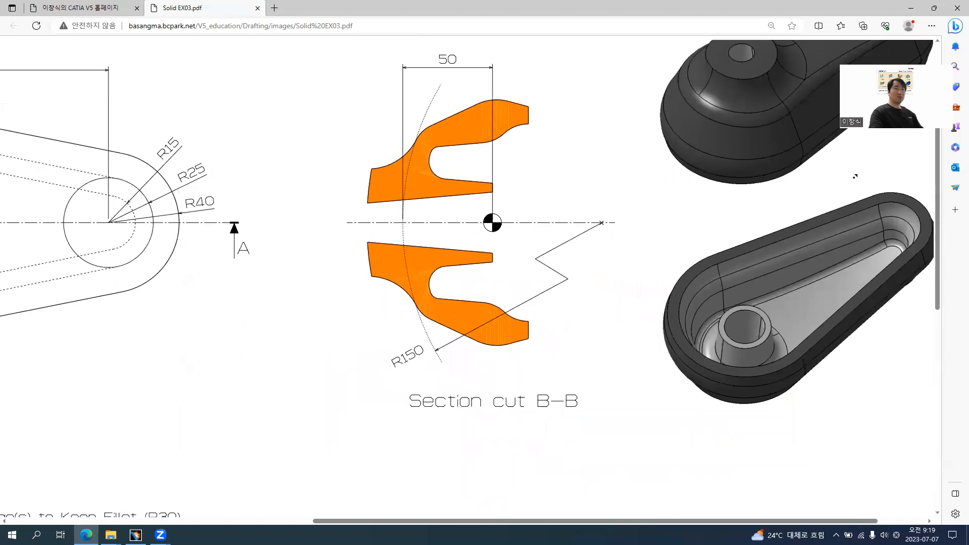
scroll(855, 176, up, 3)
scroll(855, 176, right, 2)
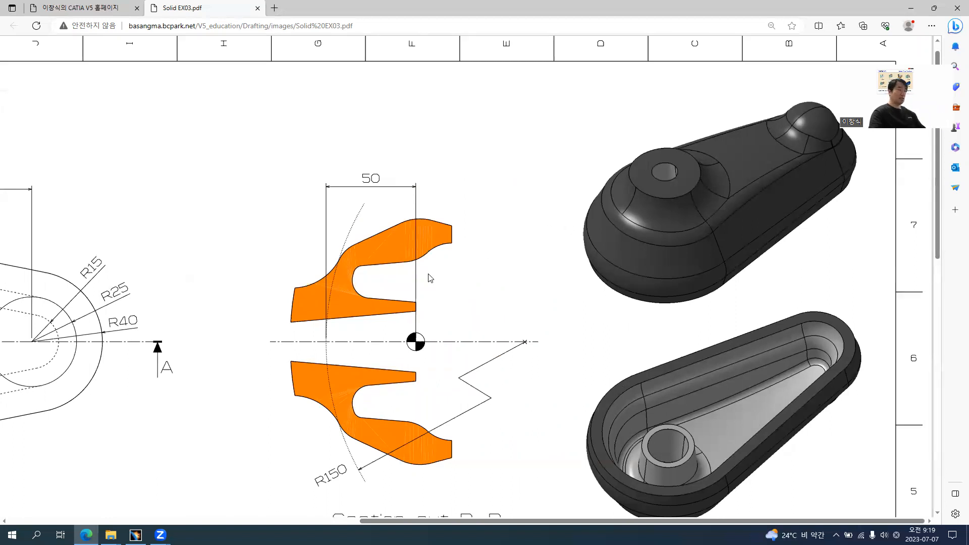
ctrl+scroll(428, 278, down, 1)
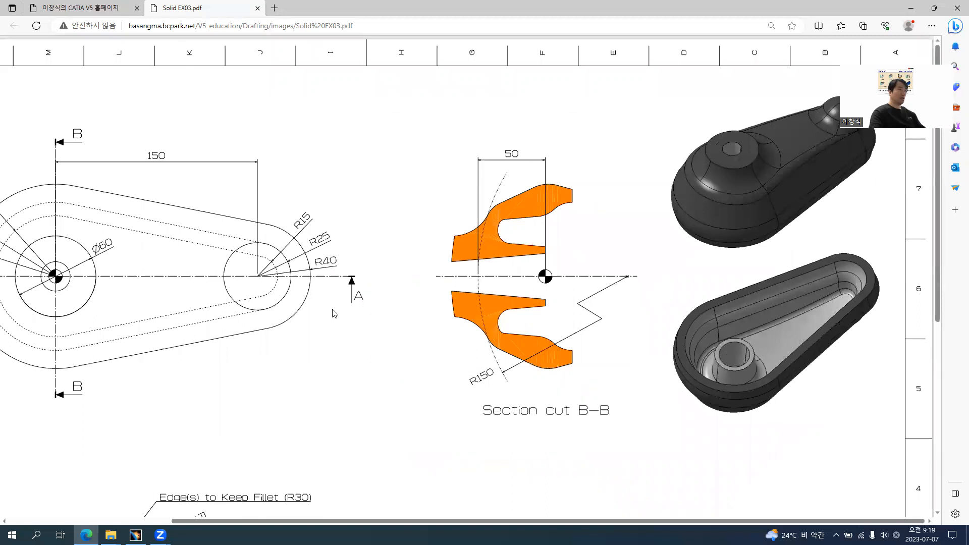
ctrl+scroll(335, 313, down, 1)
ctrl+scroll(271, 346, up, 1)
ctrl+scroll(188, 360, up, 1)
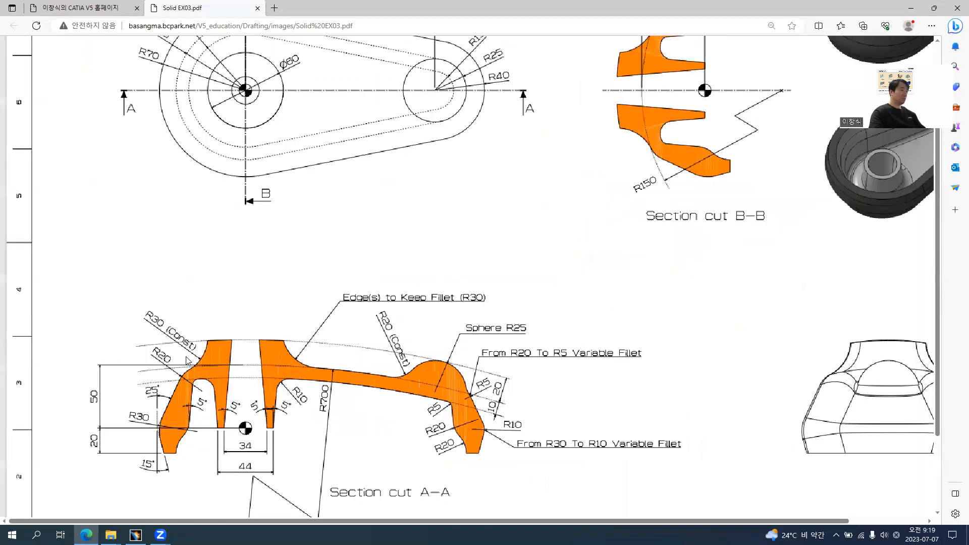
ctrl+scroll(229, 164, down, 1)
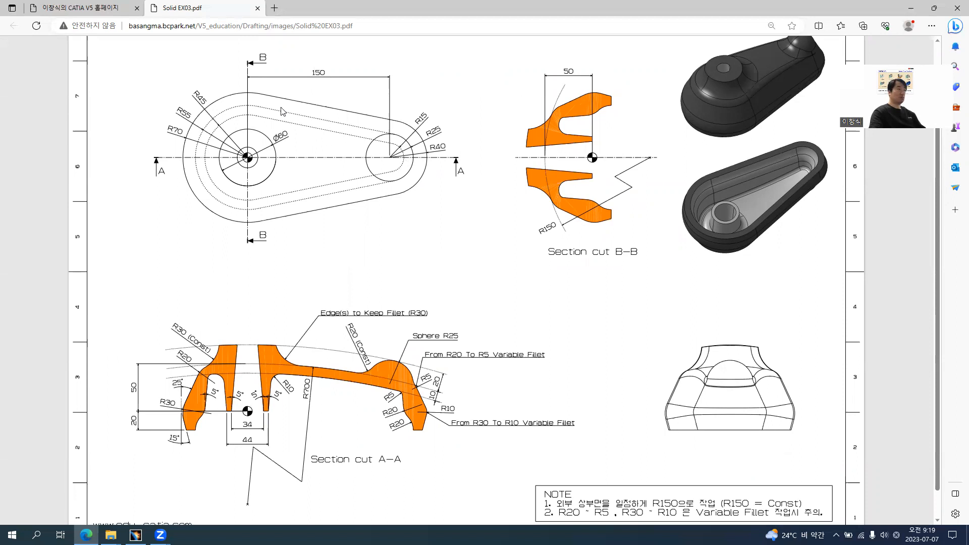
Step: Examine the plan view's outline and origin marker against both section cuts to locate the part's reference point and upper surface
ctrl+scroll(239, 71, up, 2)
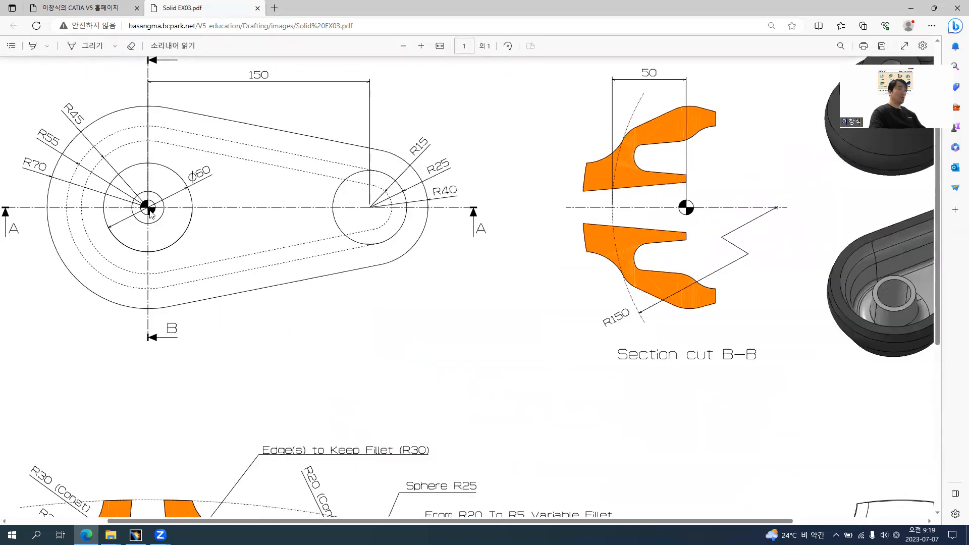
ctrl+scroll(150, 220, down, 1)
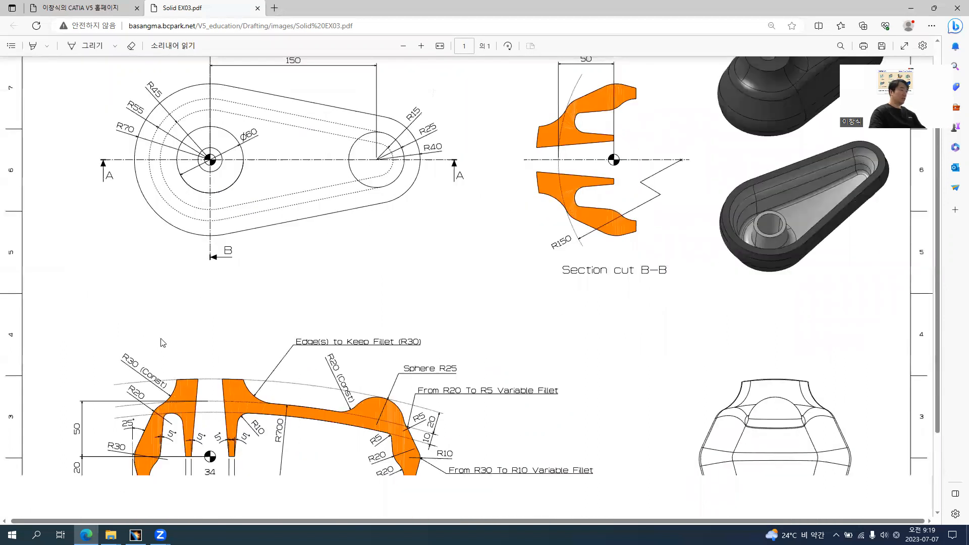
ctrl+scroll(161, 342, up, 1)
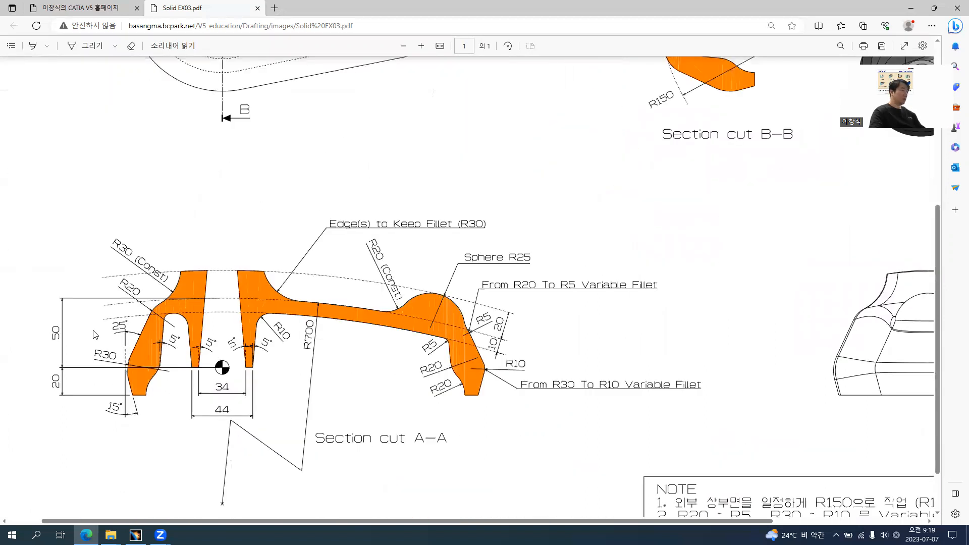
ctrl+scroll(59, 331, up, 2)
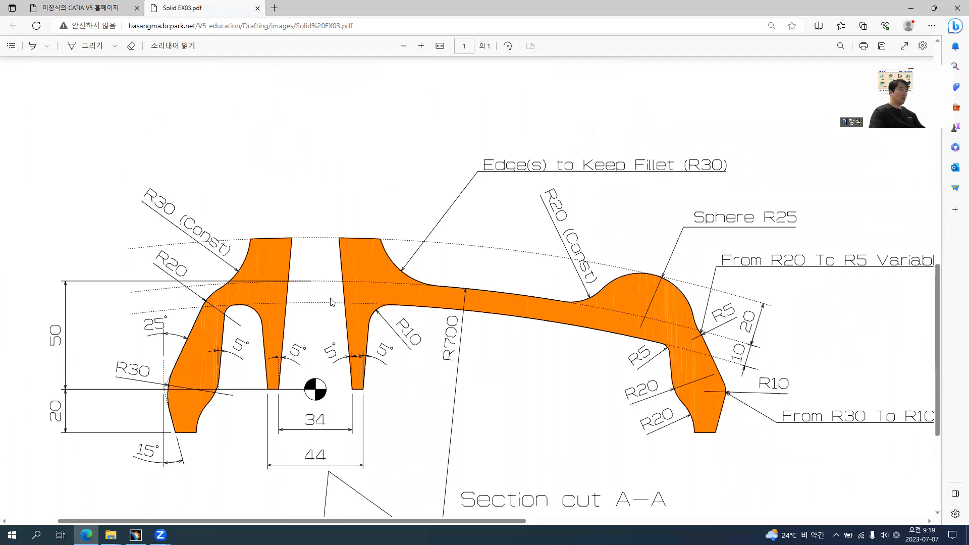
ctrl+scroll(315, 286, down, 1)
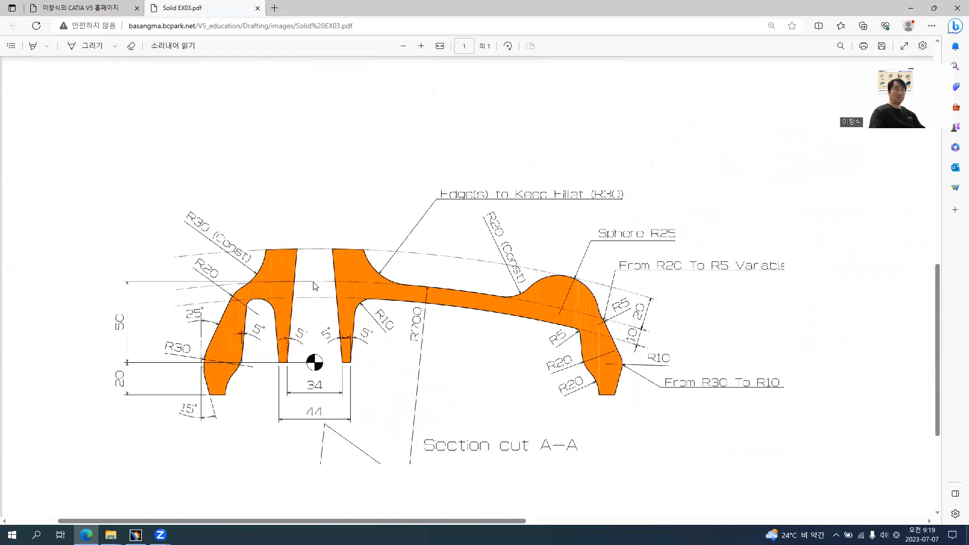
ctrl+scroll(314, 286, down, 1)
scroll(755, 186, up, 4)
ctrl+scroll(686, 207, up, 1)
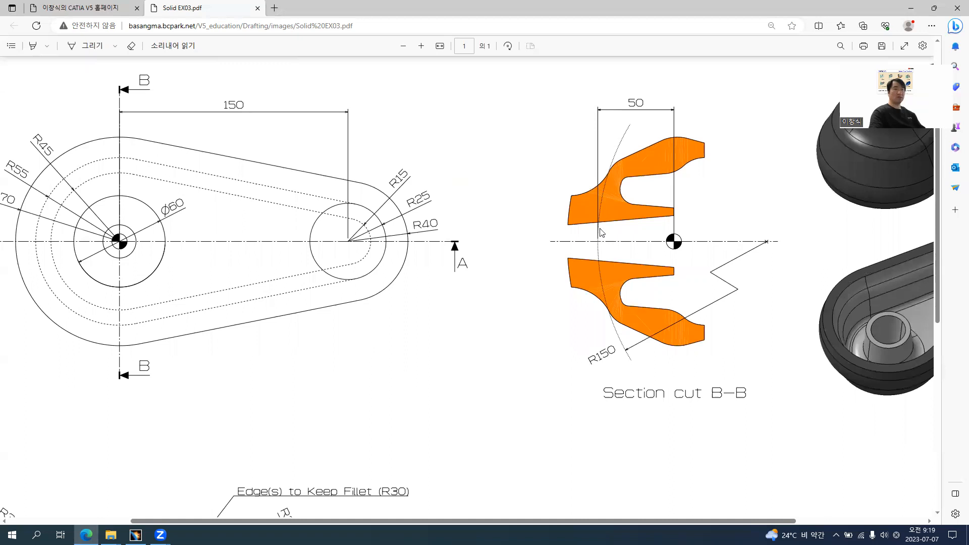
ctrl+scroll(467, 273, down, 1)
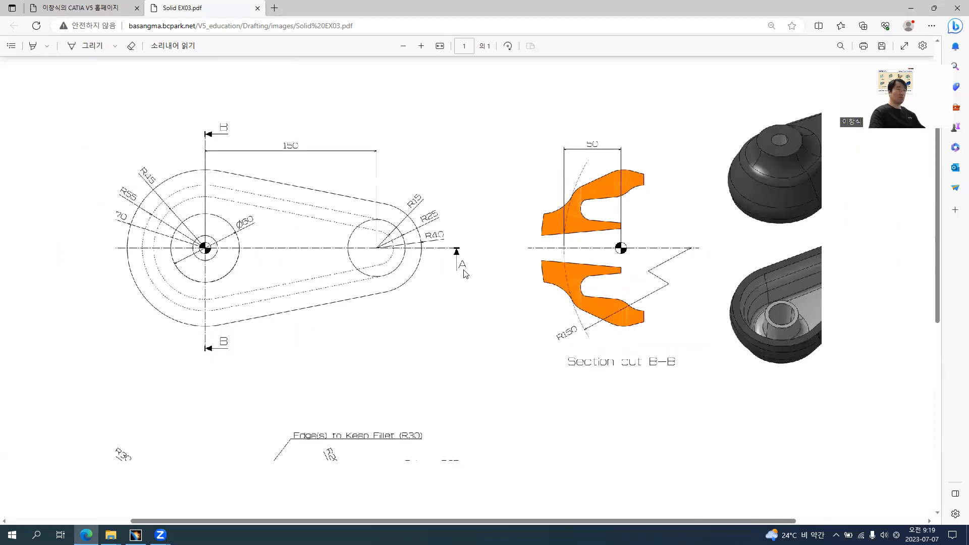
ctrl+scroll(414, 275, down, 1)
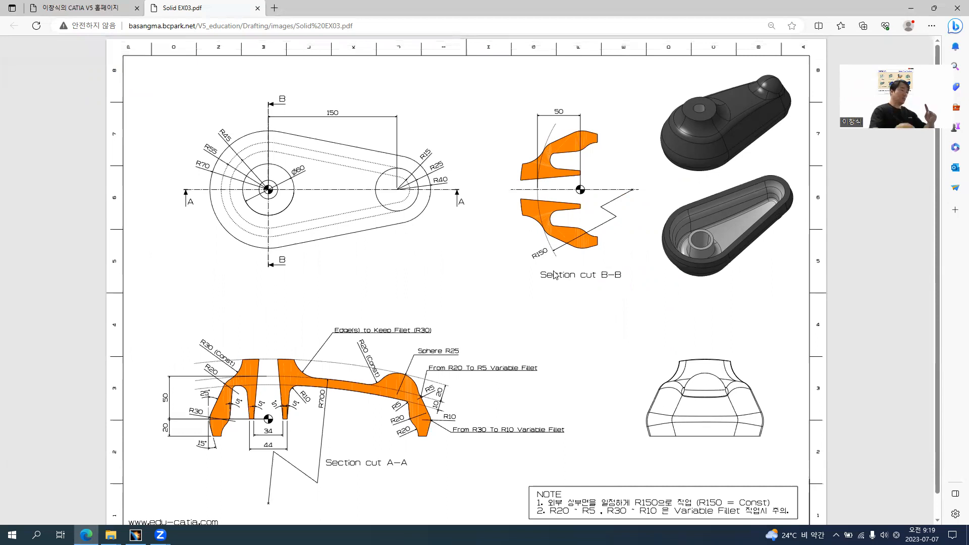
ctrl+scroll(246, 423, up, 1)
ctrl+scroll(244, 423, up, 1)
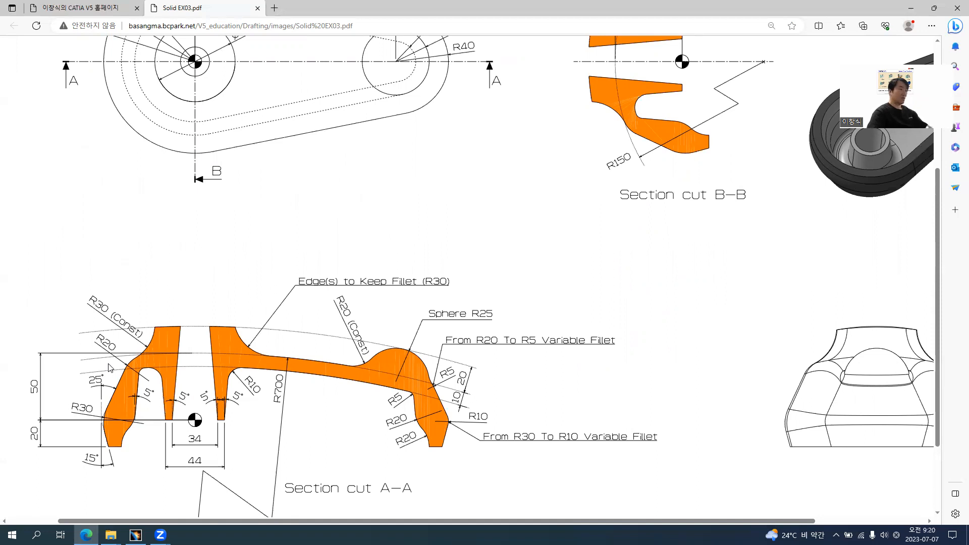
ctrl+scroll(211, 294, down, 2)
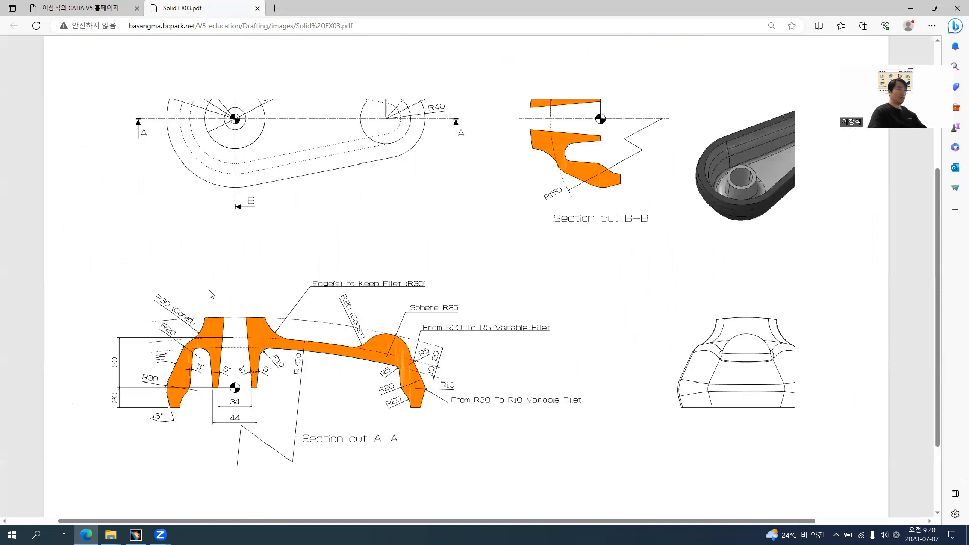
Step: Switch to CATIA, start a new part and create a reference point at coordinates 0, 0, 0 mm
click(135, 535)
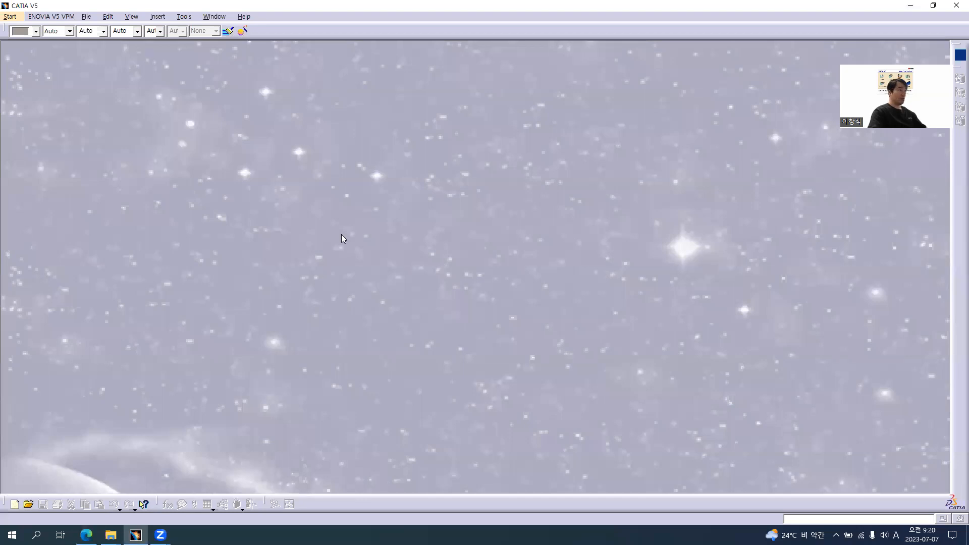
key(ctrl+n)
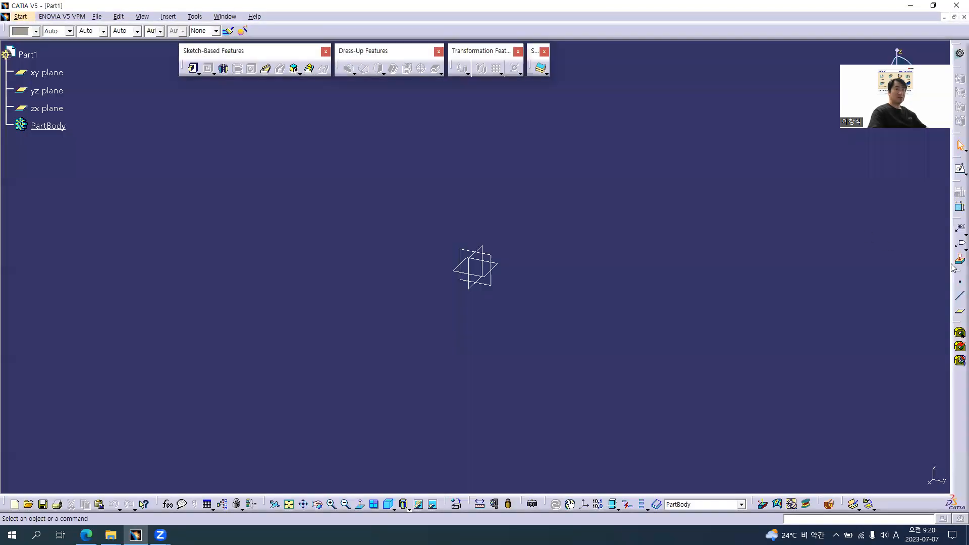
click(959, 282)
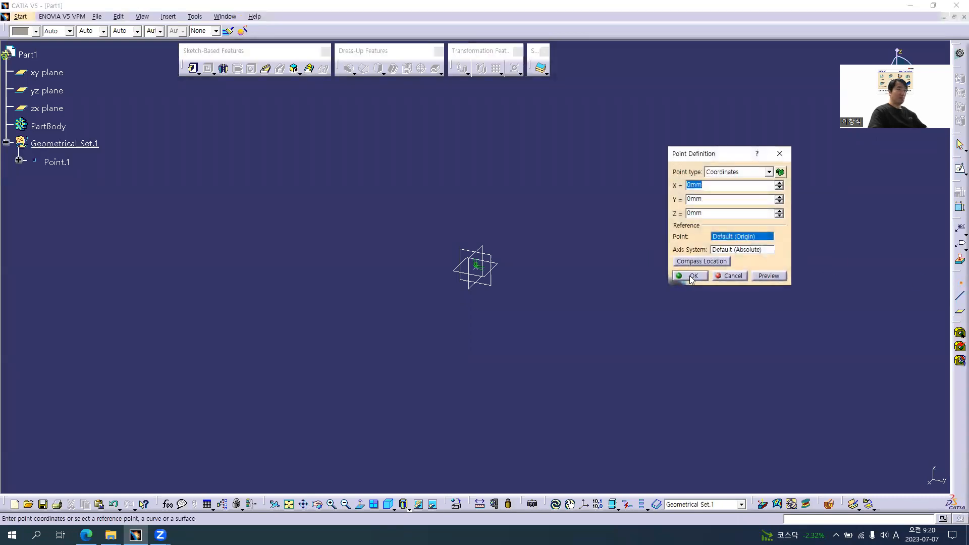
click(690, 275)
Step: Rename the origin point as Center Point and set its colour to yellow
key(alt+Return)
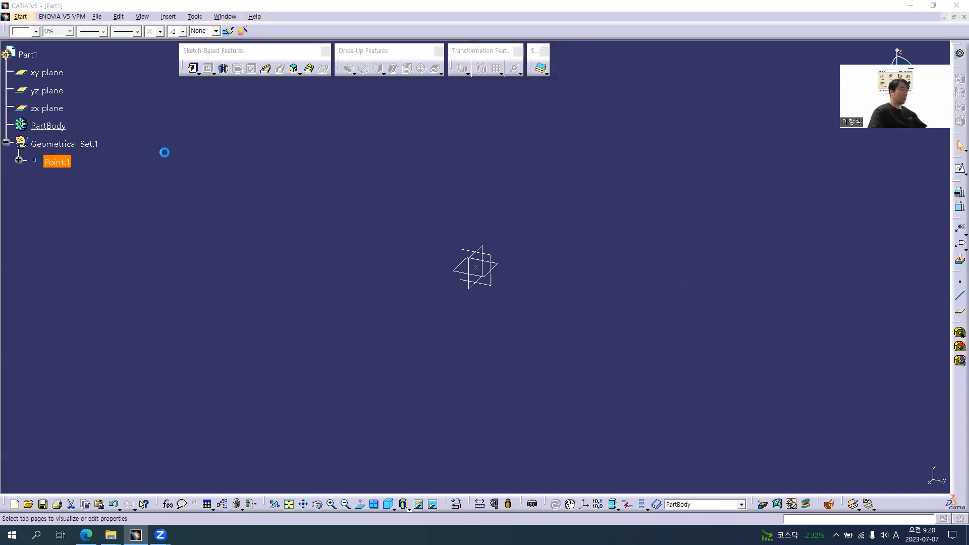
drag(565, 243, 558, 154)
click(536, 191)
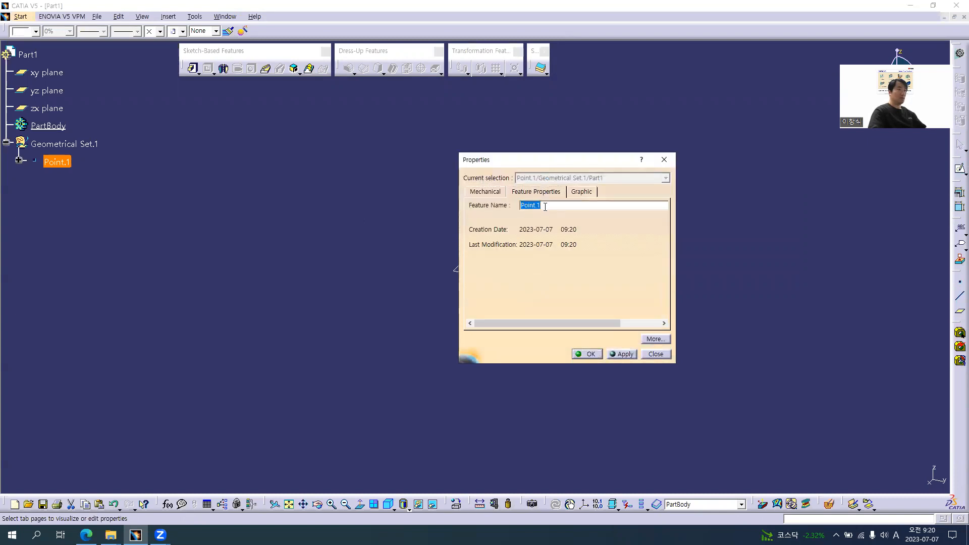
text(Center Point)
key(Return)
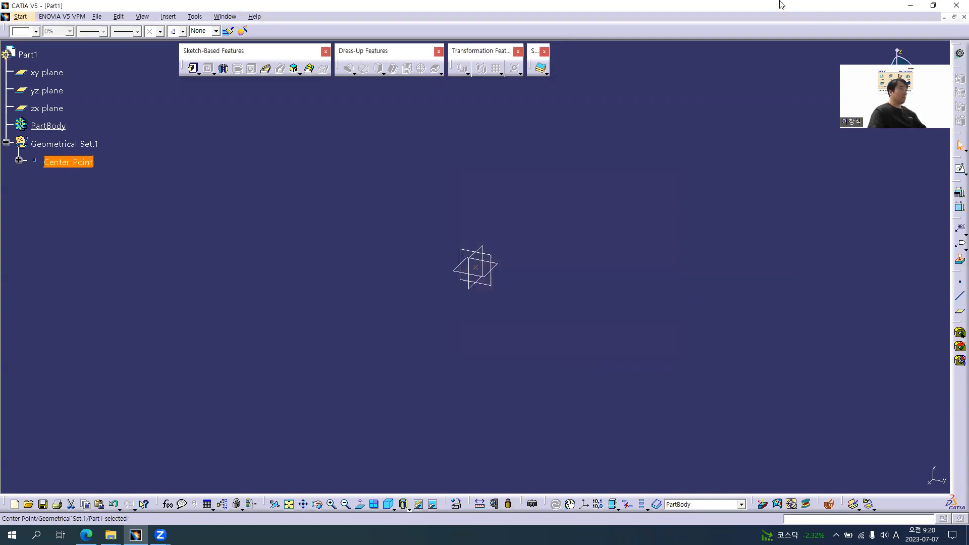
click(25, 32)
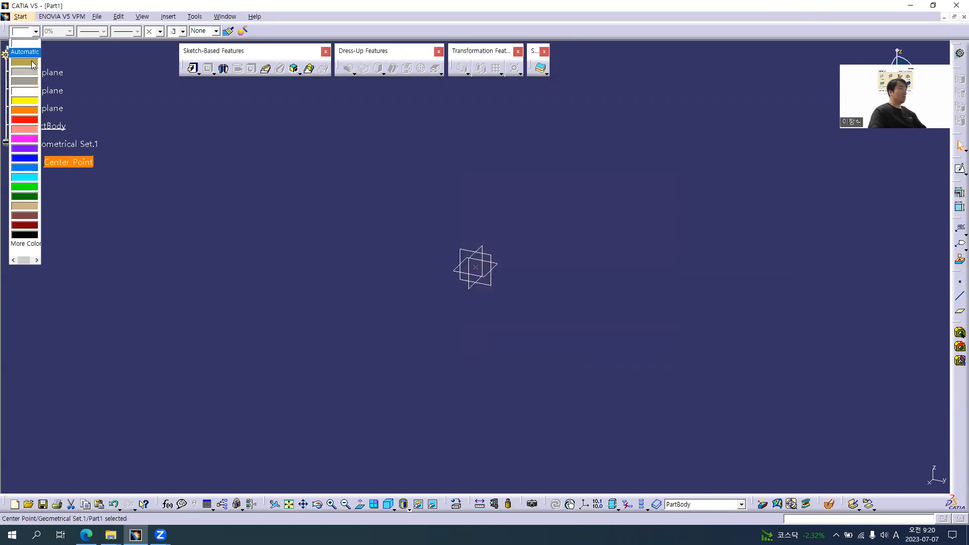
click(28, 100)
click(157, 101)
Step: Rename the geometrical set that holds Center Point as Reference Data
click(82, 143)
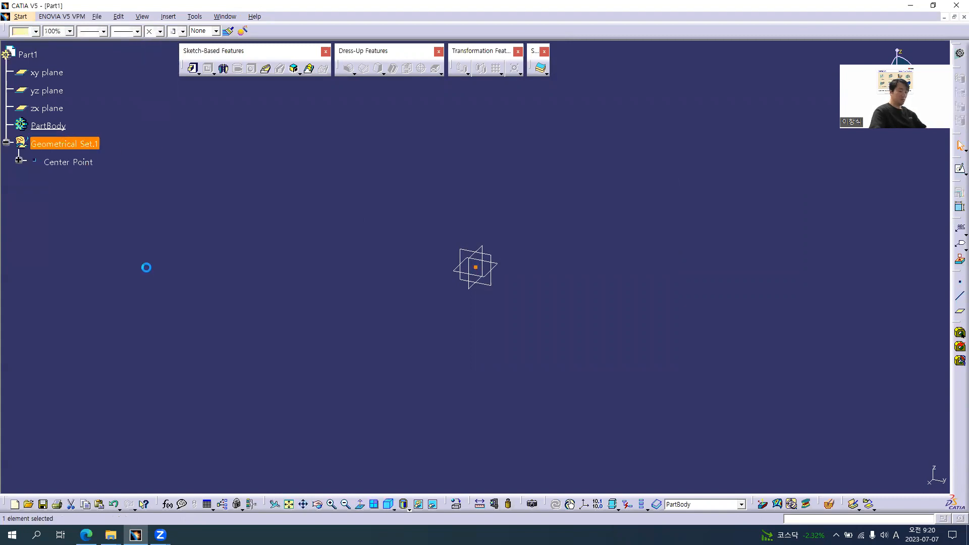
key(alt+Return)
text(Reference)
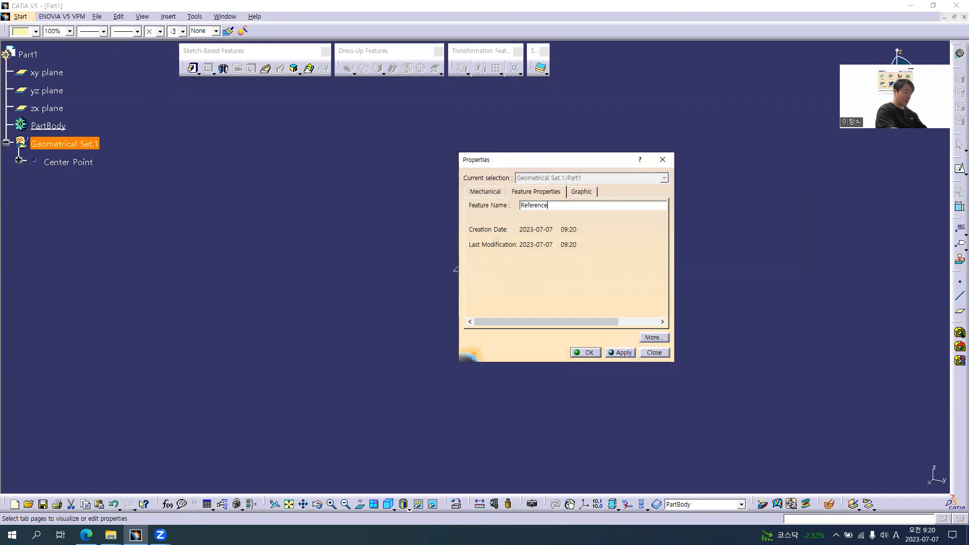
text( Data)
key(Return)
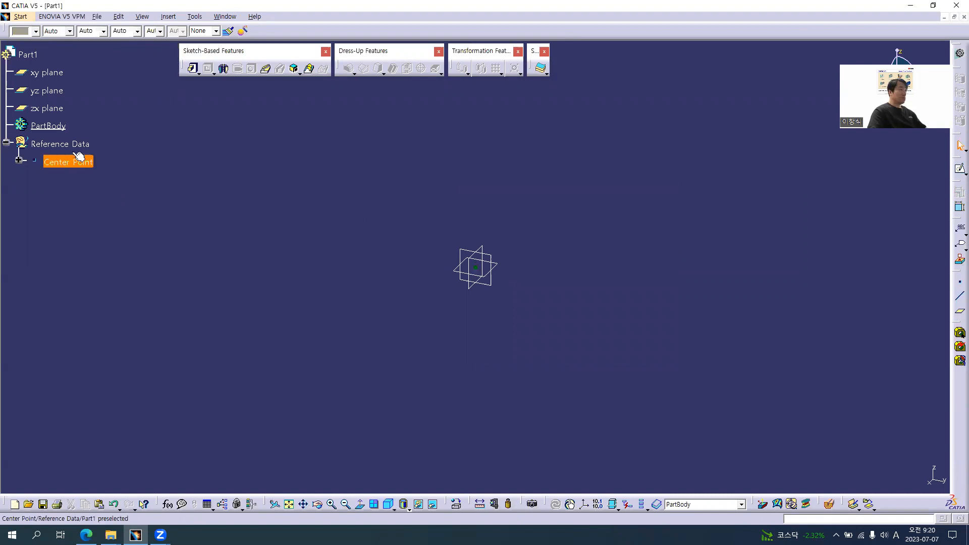
Step: Set the part number in the part's product properties to PDG Page02 EX11
click(28, 54)
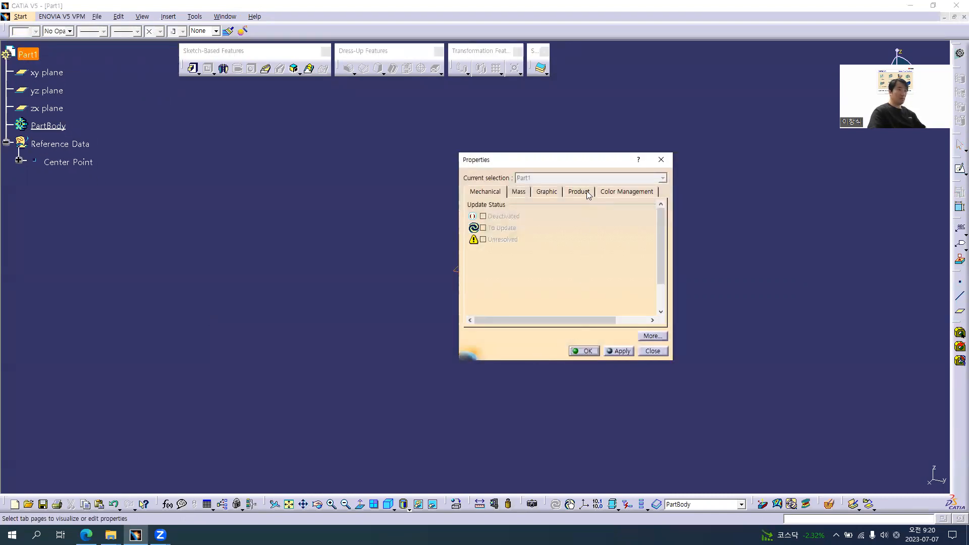
click(579, 192)
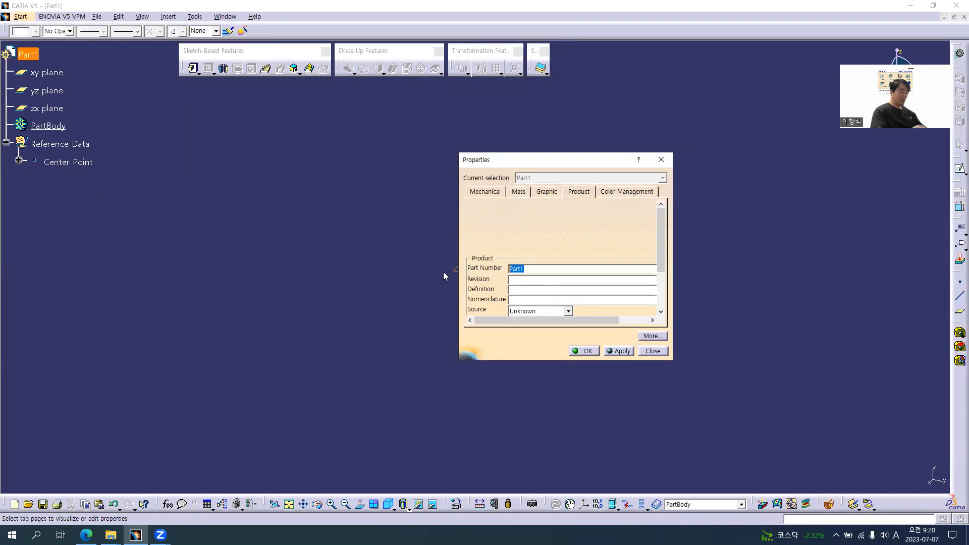
text(PDG Page02 EX11)
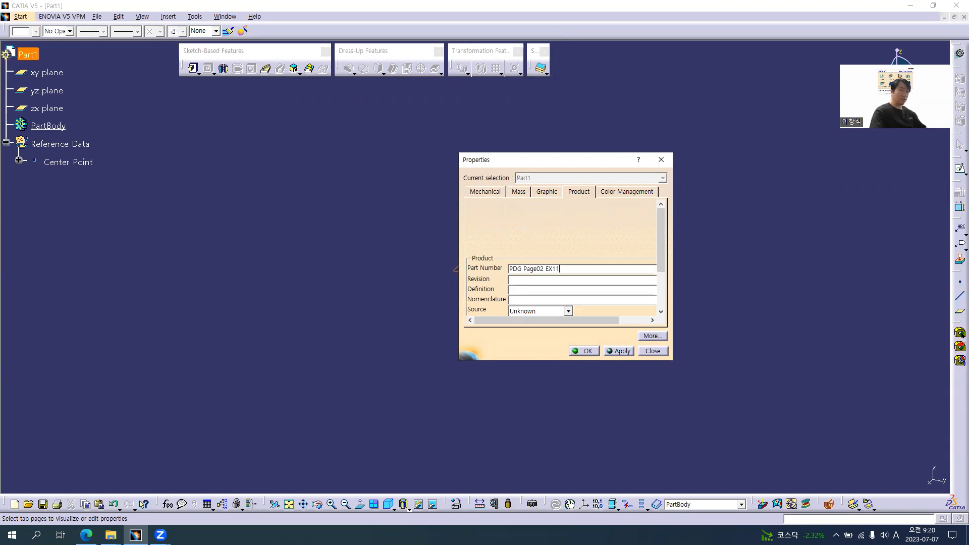
key(Return)
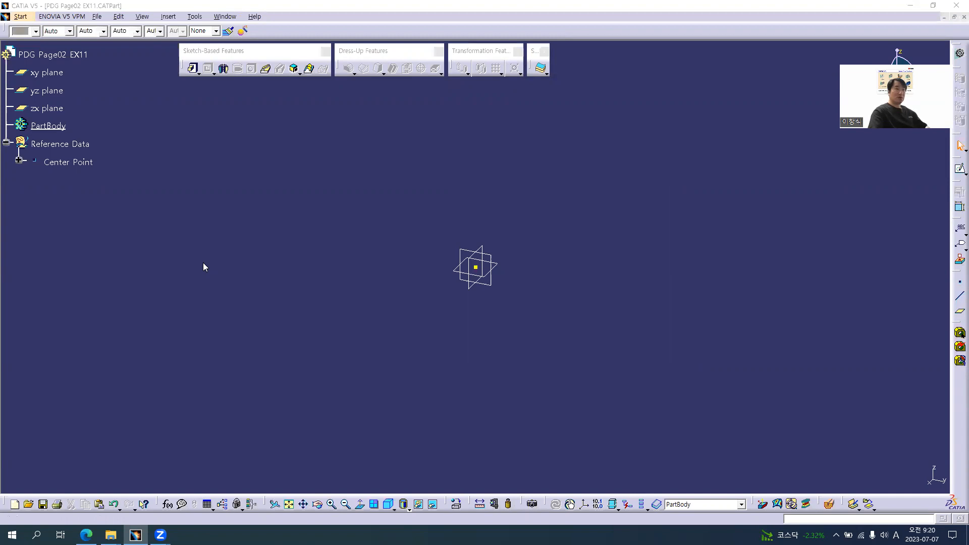
Step: Save the part as CATPart file PDG Page02 EX11 in the PDG Page02 EX11 folder under #02 PDG
key(ctrl+s)
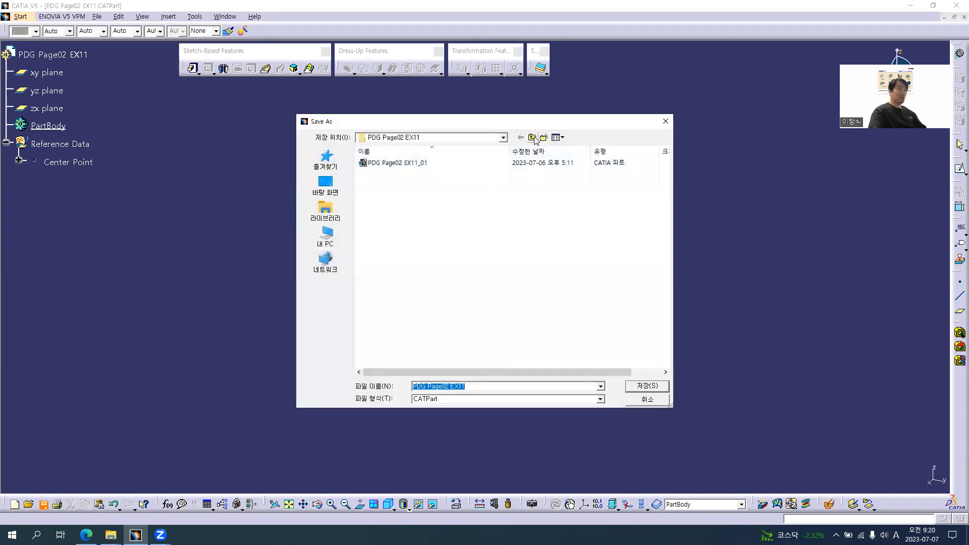
click(534, 139)
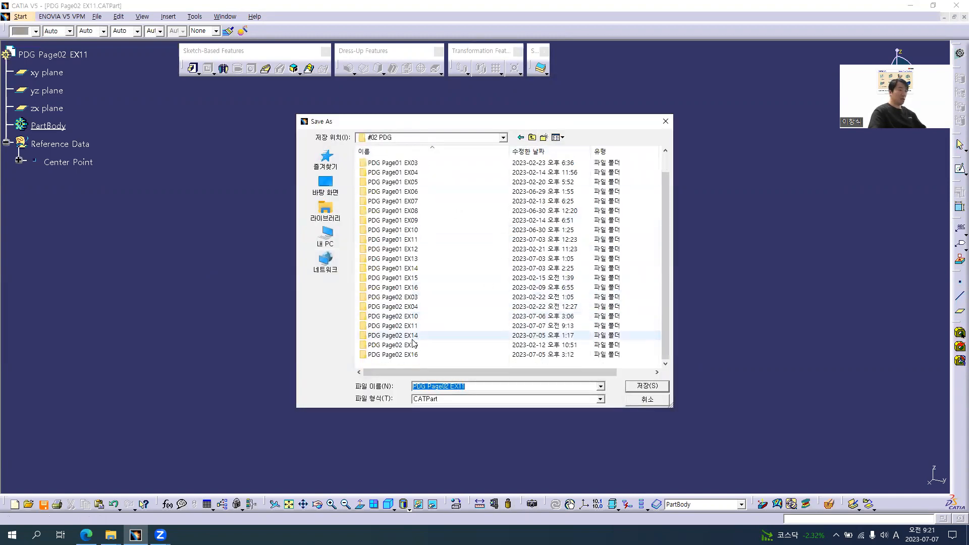
click(389, 327)
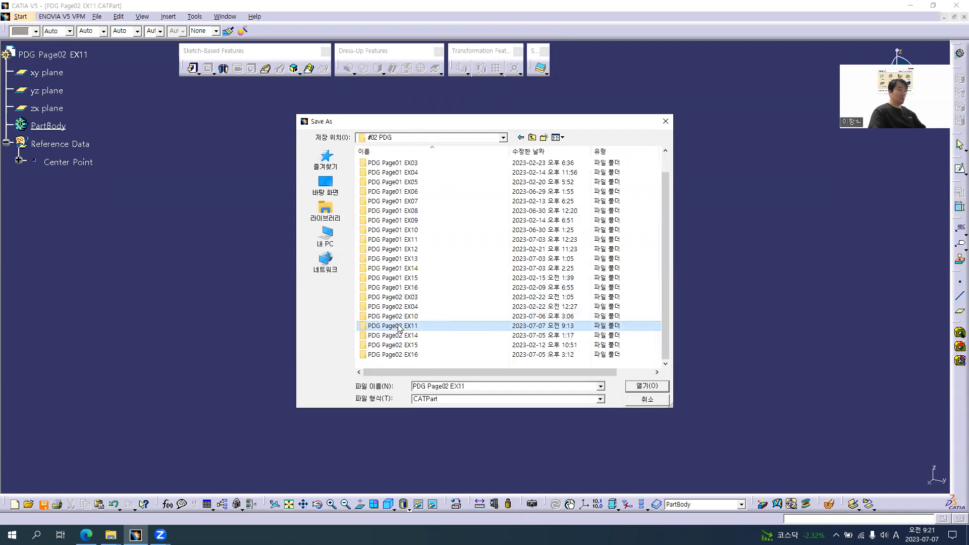
double_click(399, 327)
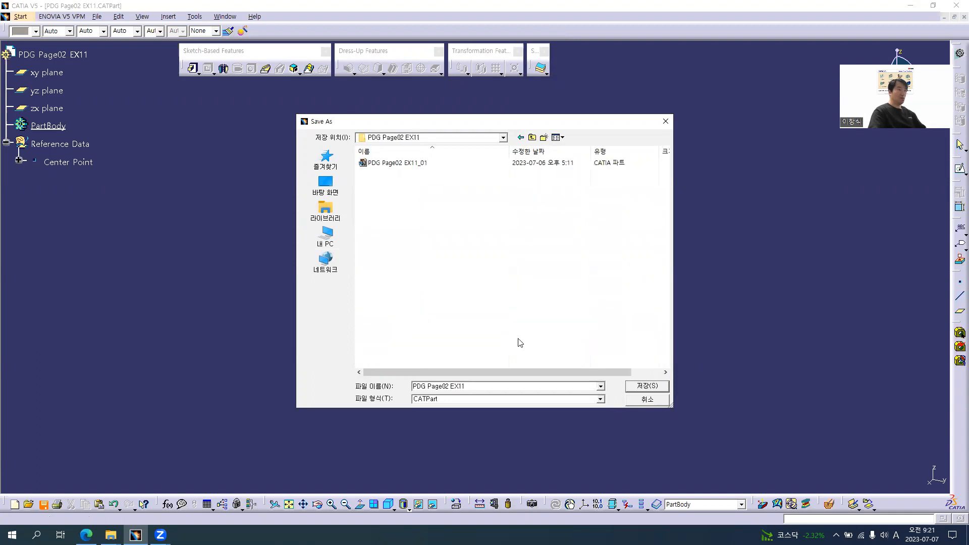
click(636, 388)
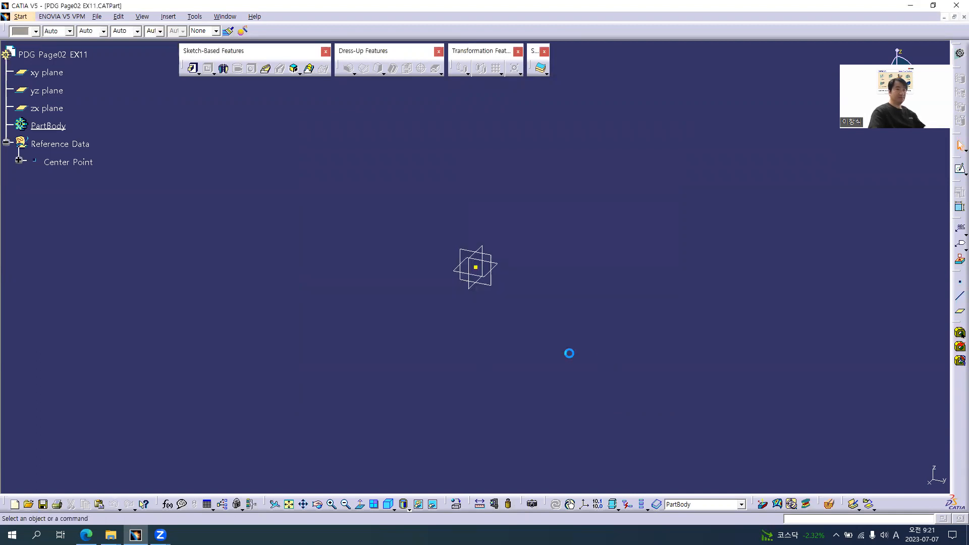
Step: Define the Reference Data geometrical set as the in-work object
click(60, 145)
right_click(53, 145)
click(90, 215)
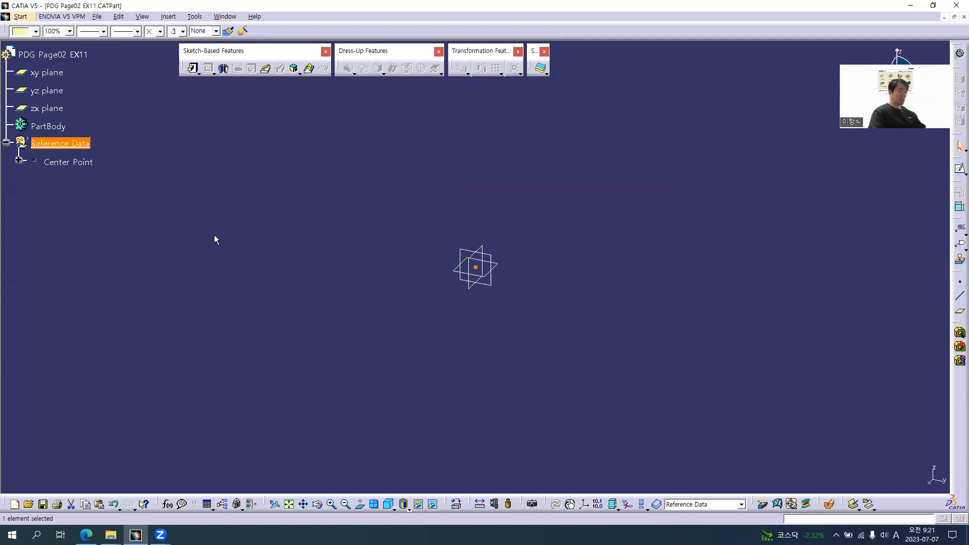
Step: Compare the drawing's plan view with the part's isometric, front and top views to determine the axis orientation for the outline
key(alt+Tab)
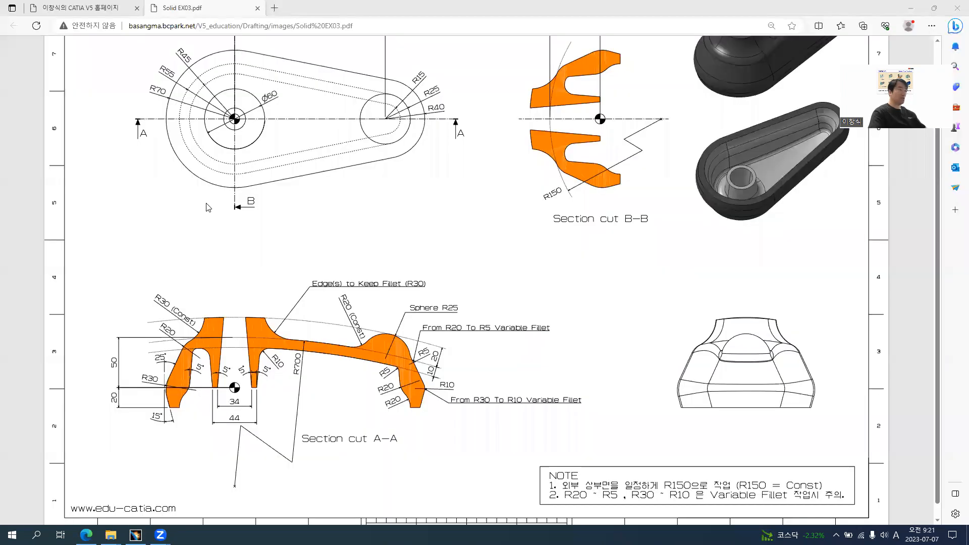
scroll(228, 227, up, 2)
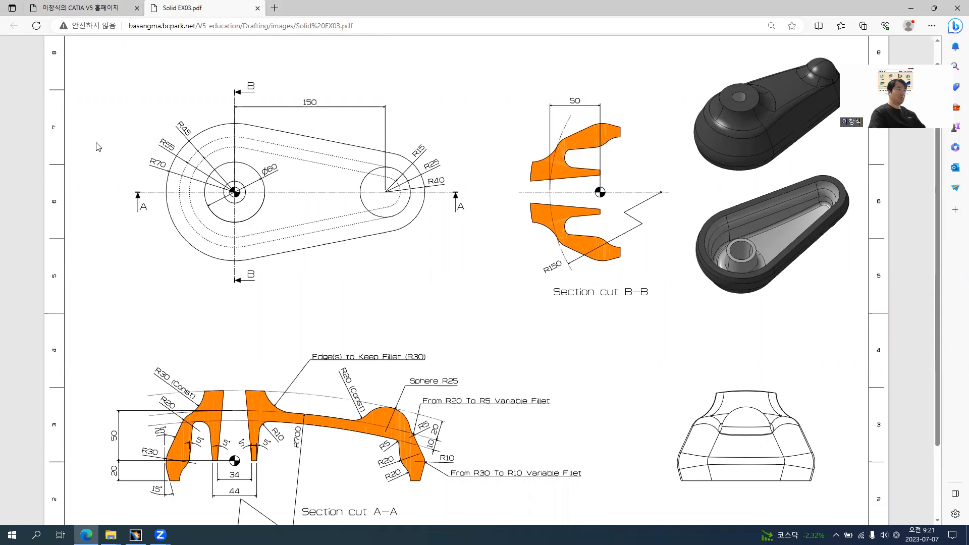
key(alt+Tab)
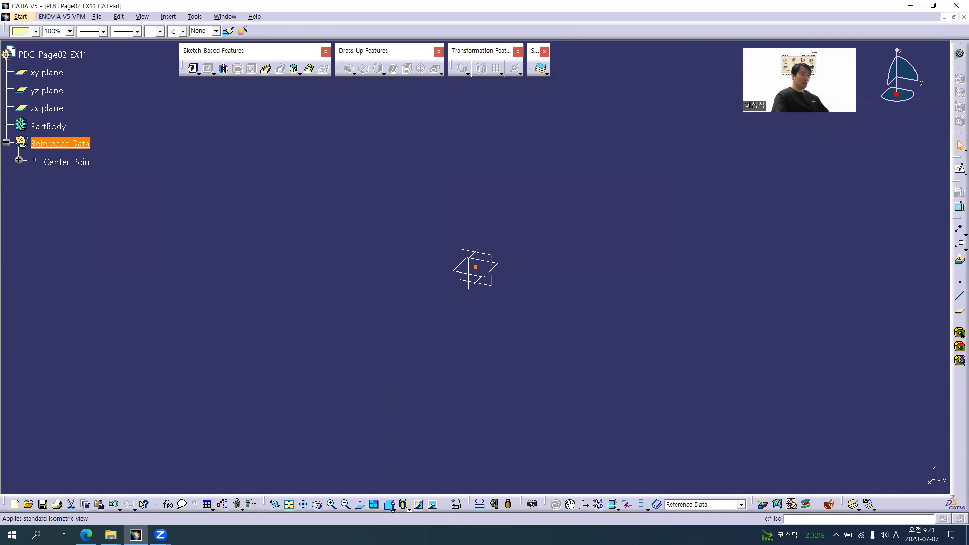
click(393, 508)
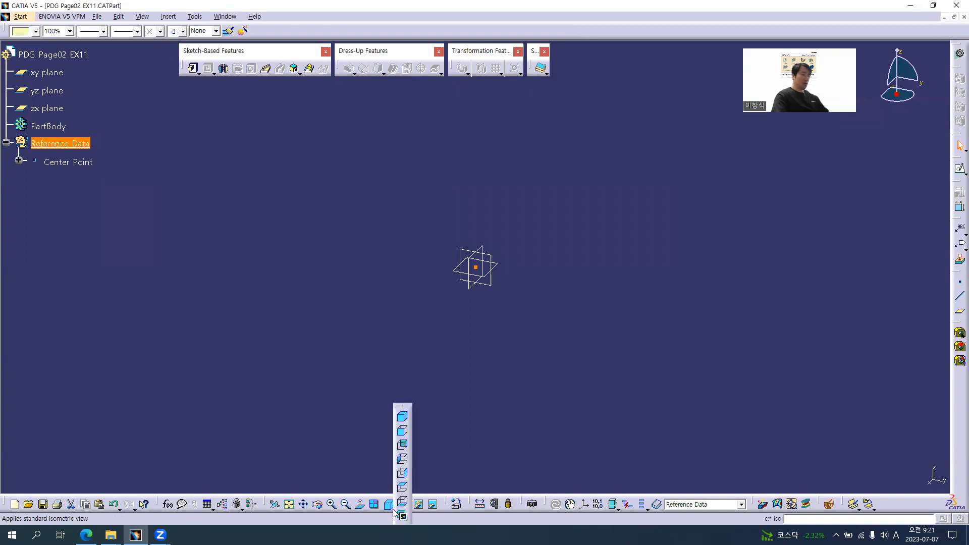
click(402, 432)
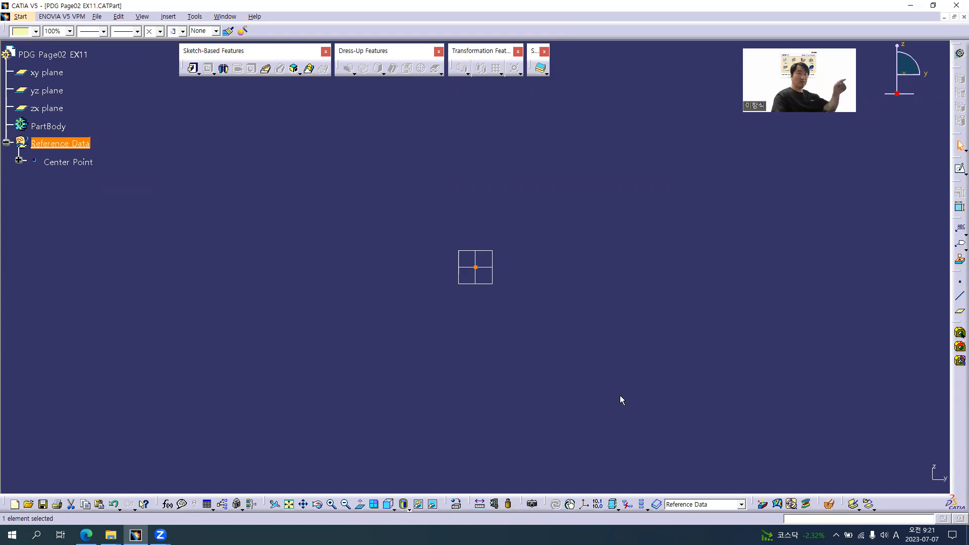
middle_drag(550, 290, 505, 334)
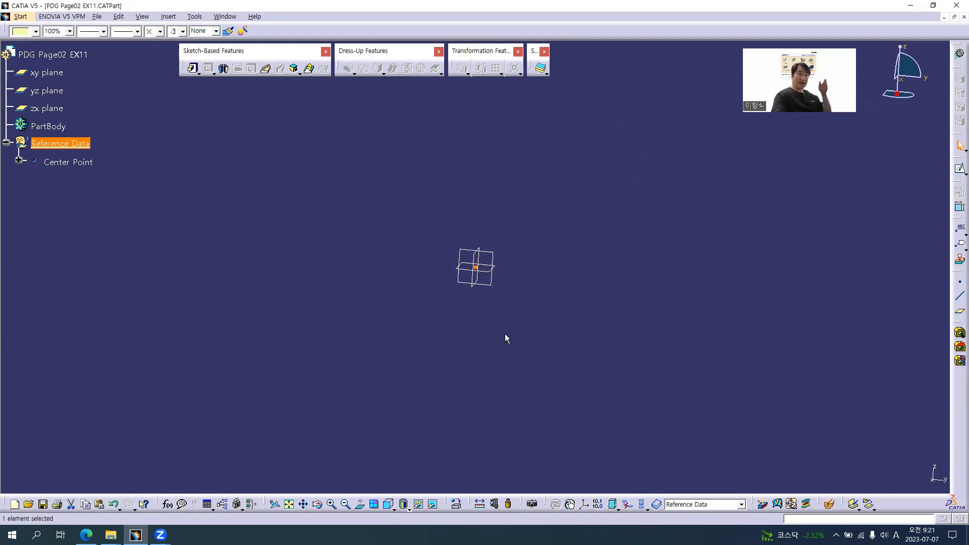
click(387, 506)
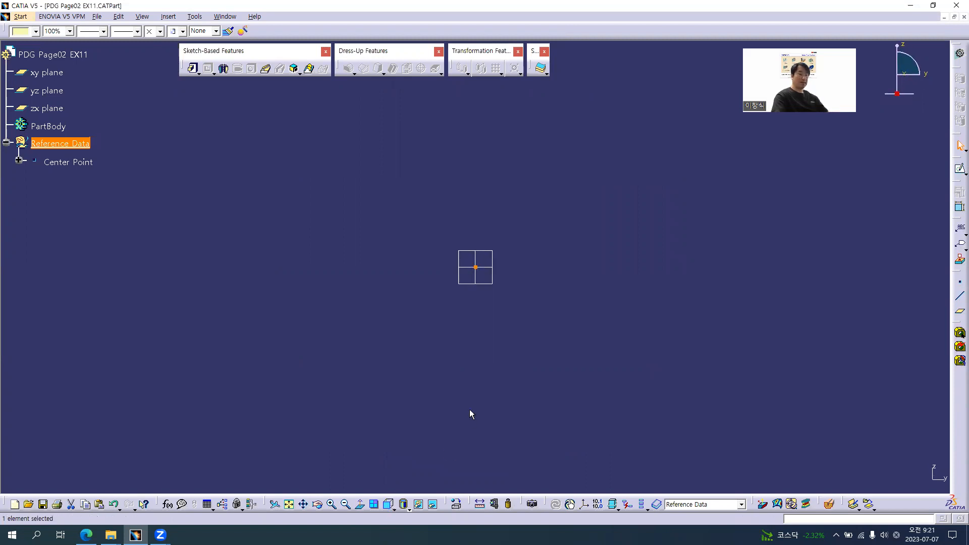
click(395, 510)
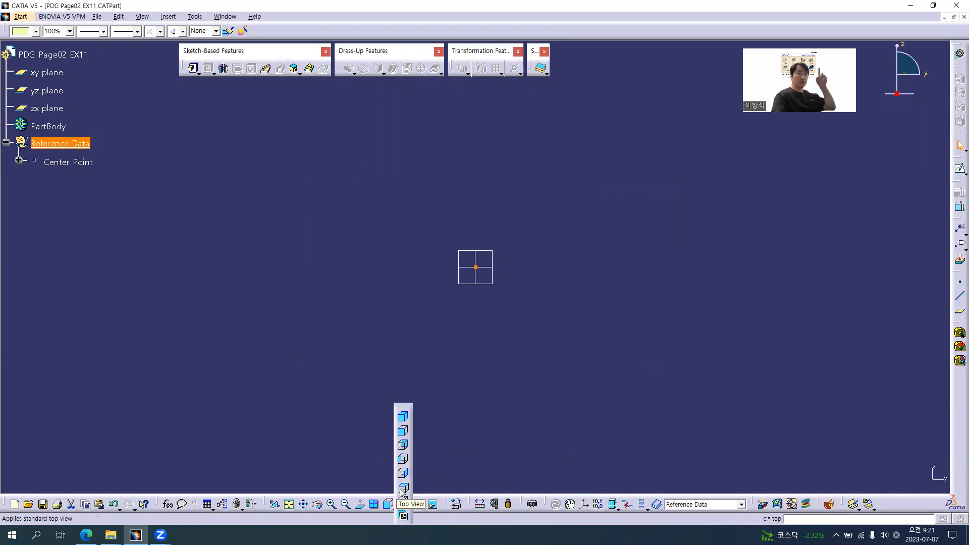
click(402, 488)
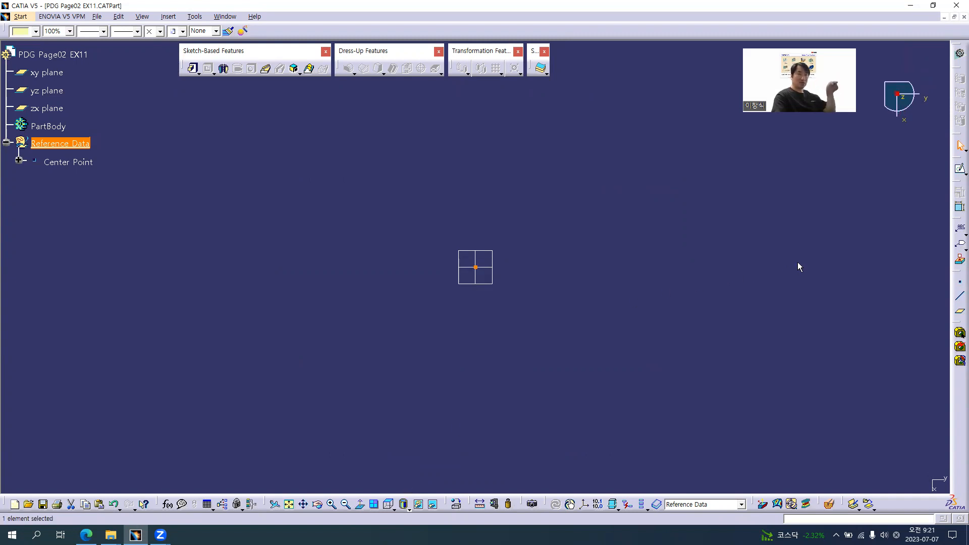
Step: Create a positioned sketch on the xy plane with Center Point as projection-point origin, swapping the axes and reversing the V direction
click(956, 174)
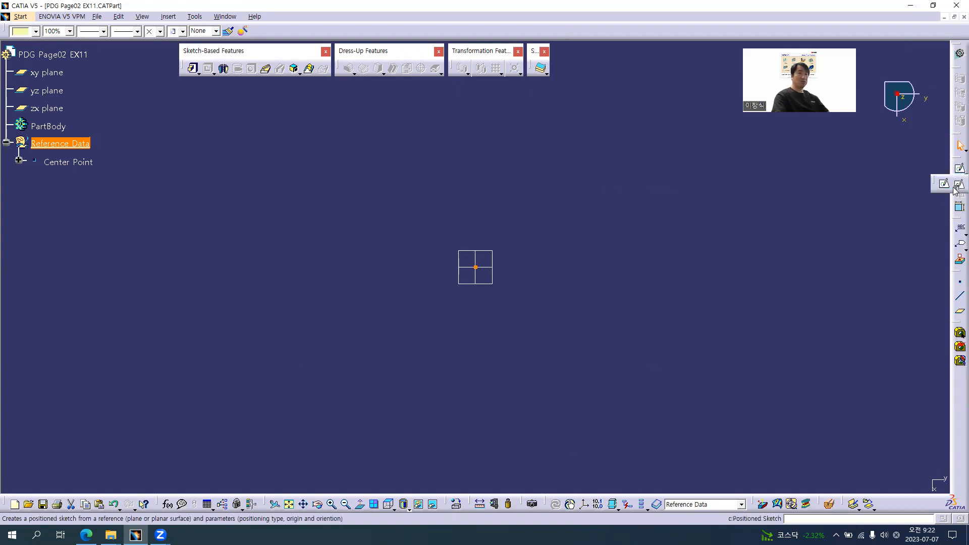
click(493, 280)
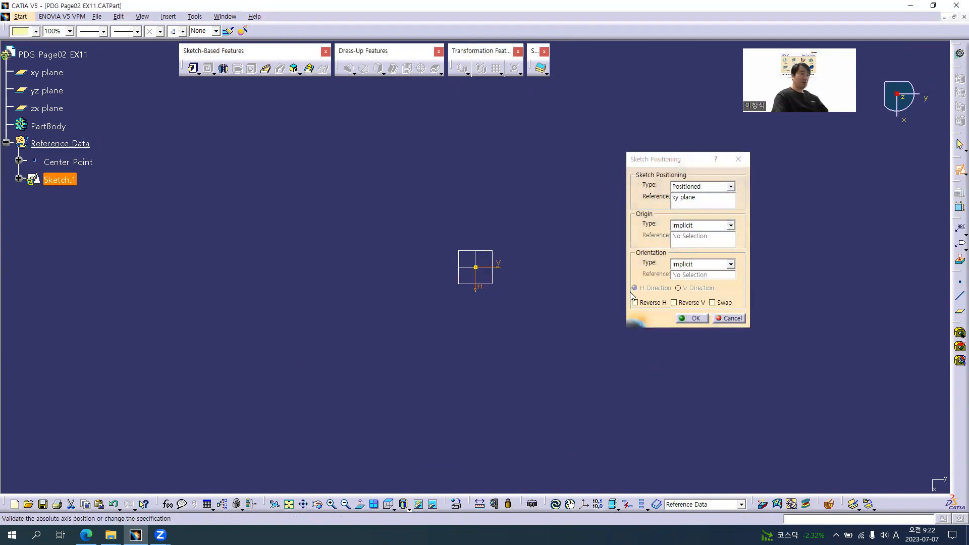
click(690, 227)
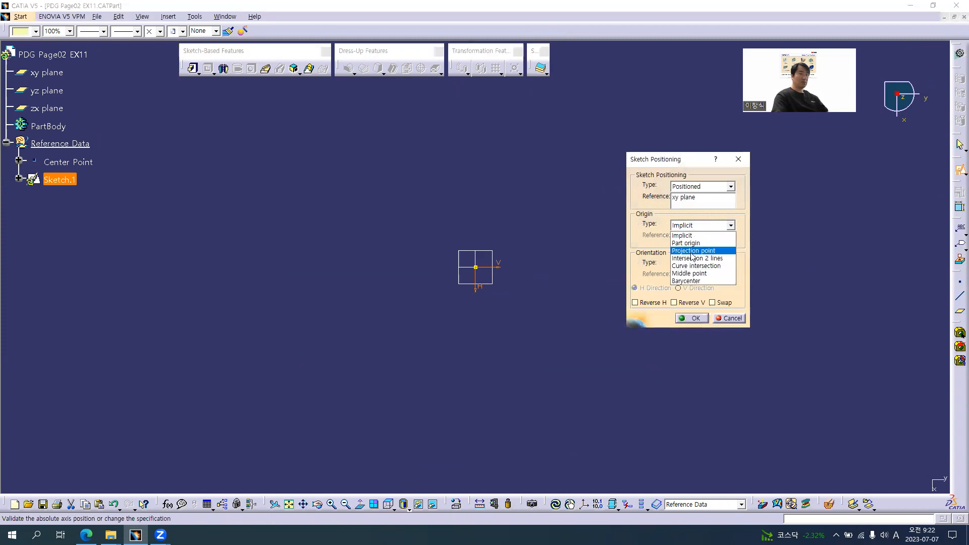
click(693, 251)
click(59, 163)
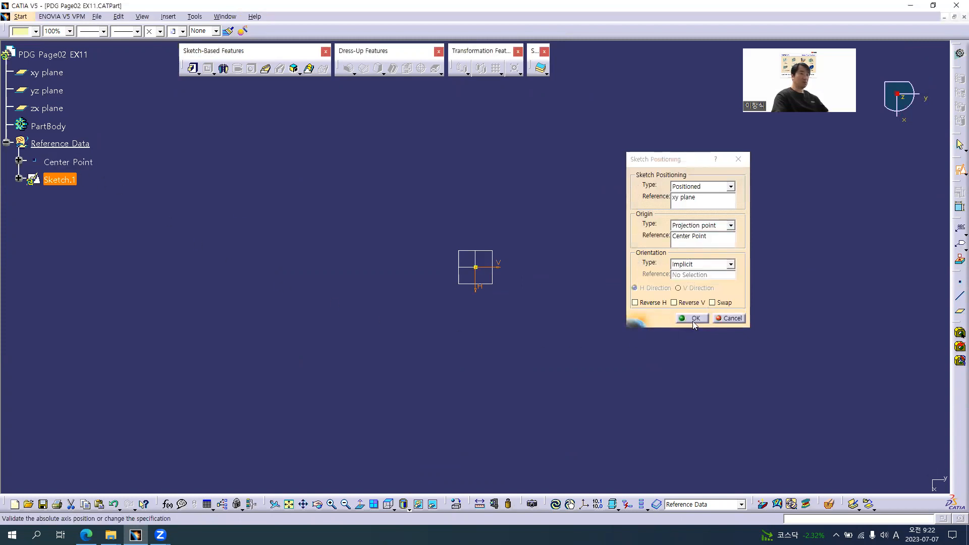
click(712, 302)
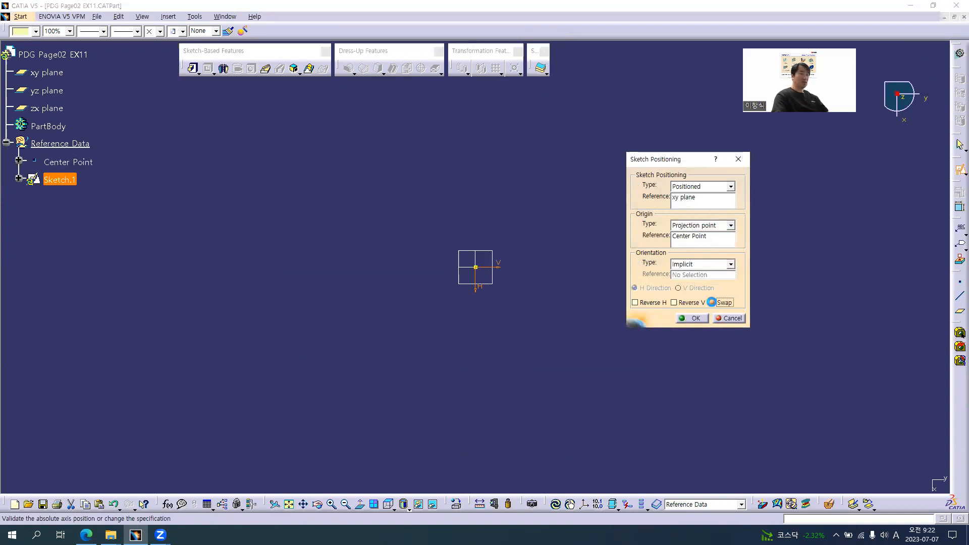
click(673, 303)
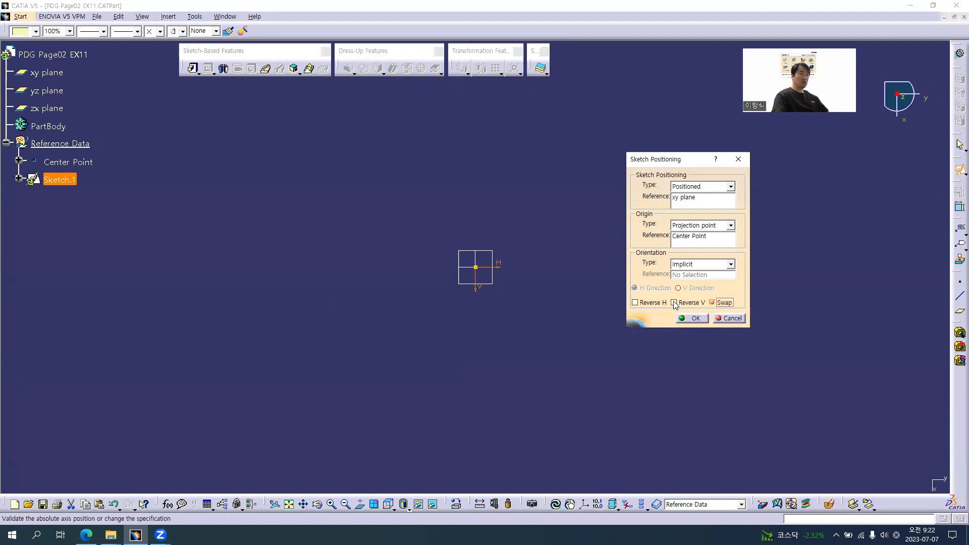
click(691, 319)
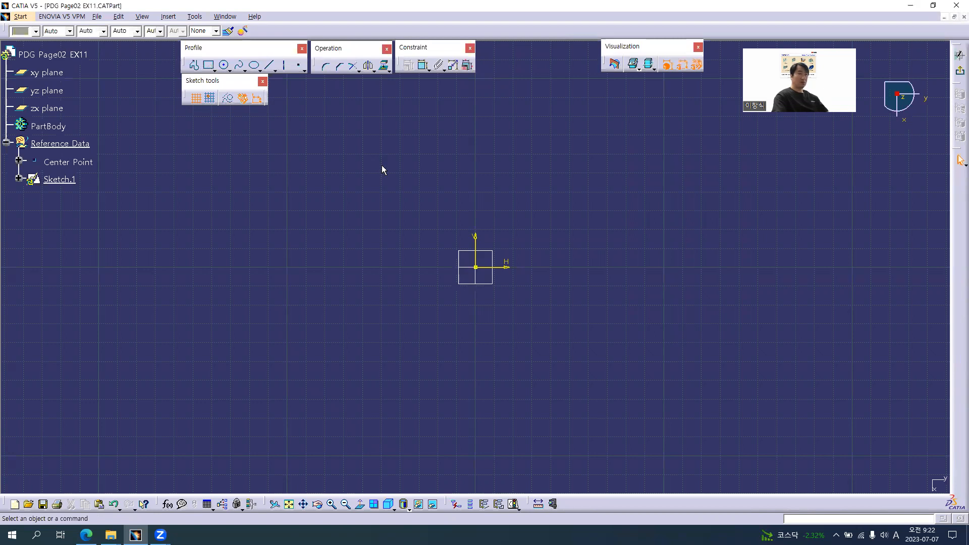
Step: Following the drawing's plan view, sketch four concentric circles at the sketch origin with radii of about 30, 44, 57 and 74 mm
key(alt+Tab)
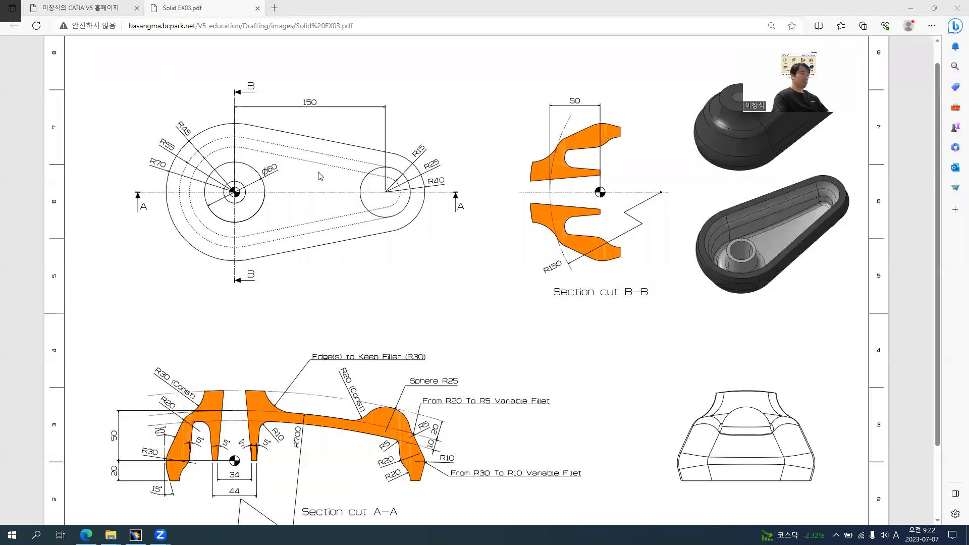
ctrl+scroll(226, 177, up, 5)
middle_click(231, 257)
middle_drag(232, 258, 208, 240)
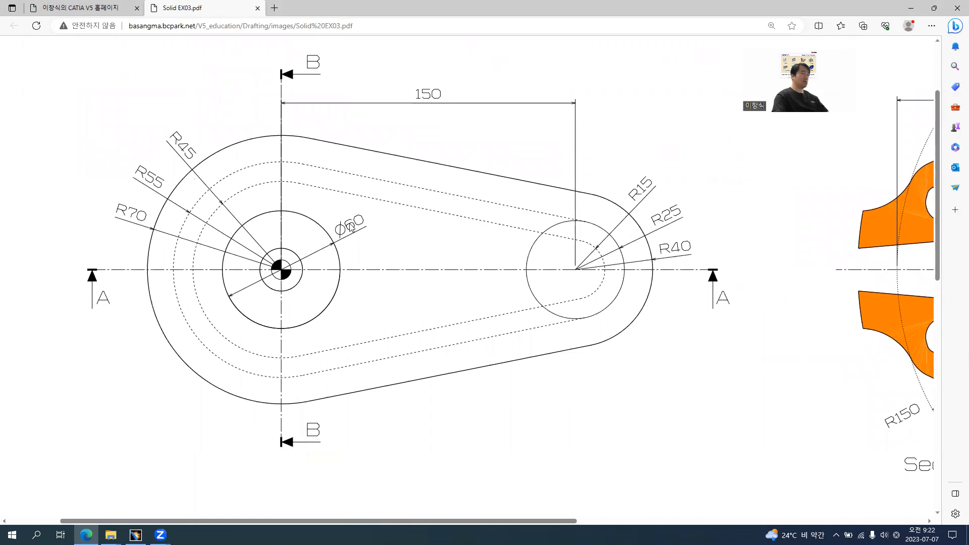
key(alt+Tab)
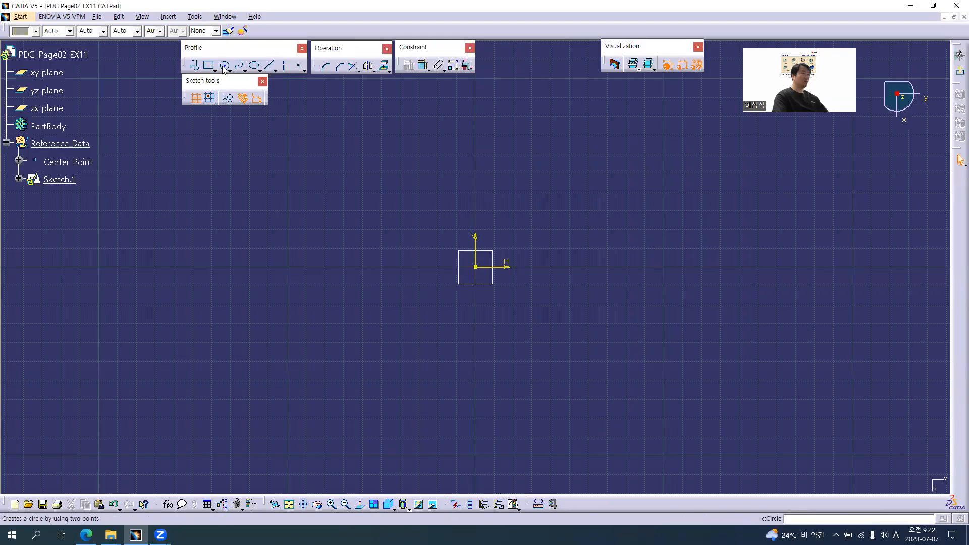
click(475, 267)
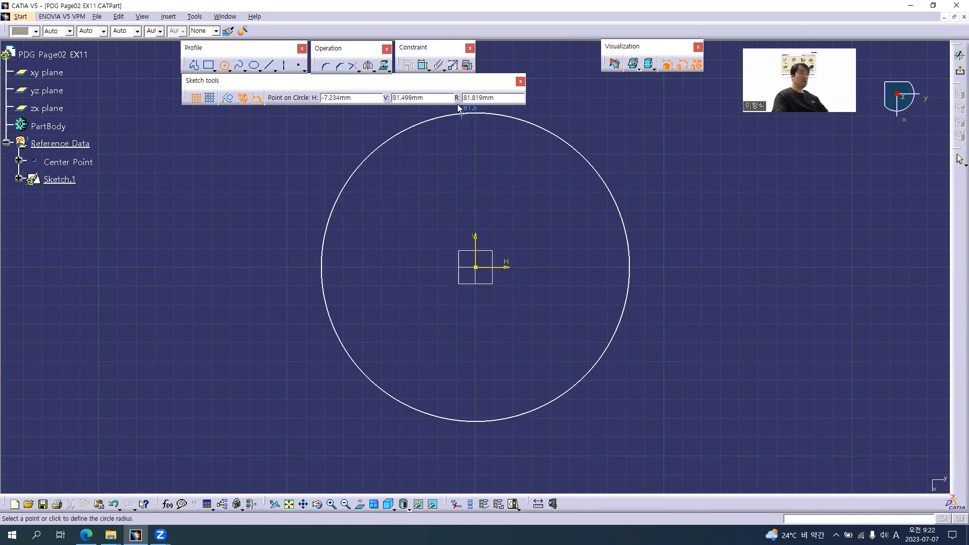
click(511, 218)
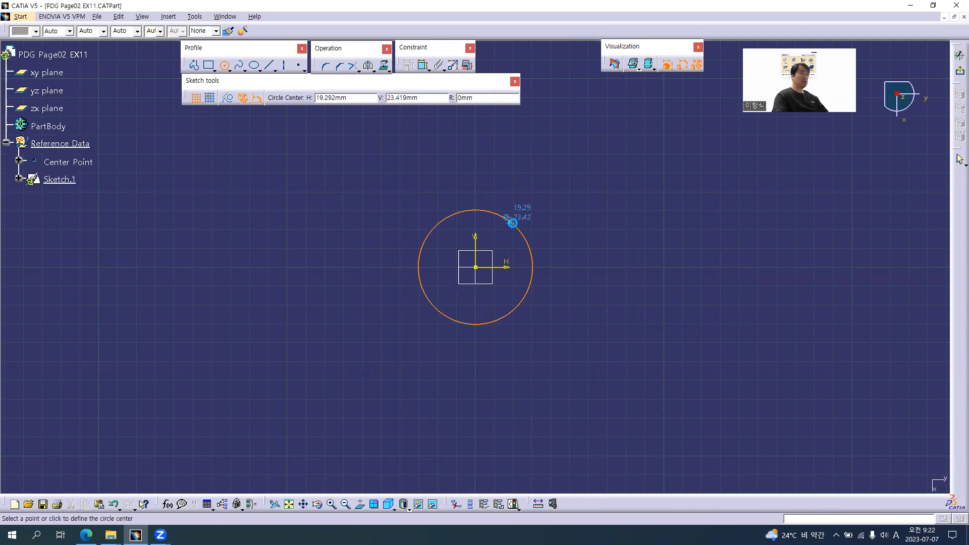
click(476, 267)
click(444, 191)
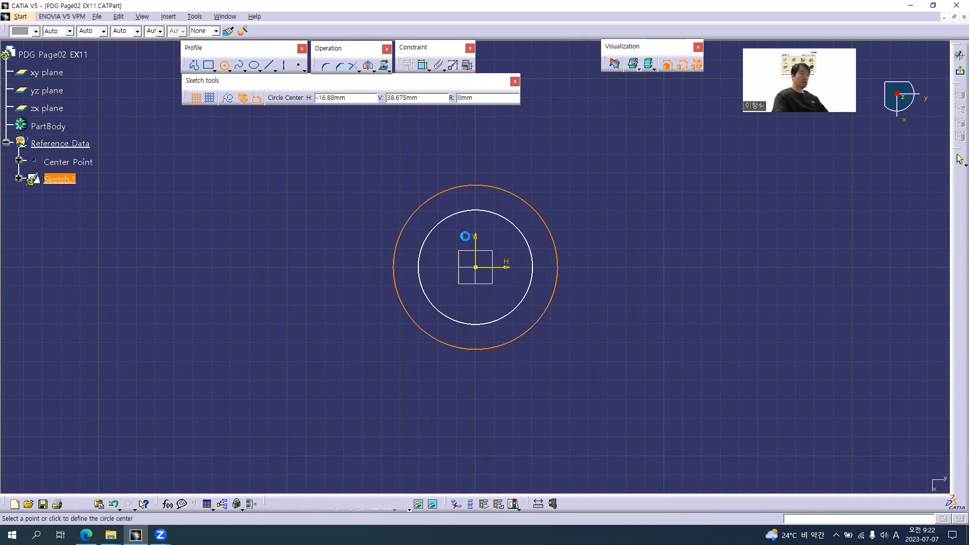
click(476, 267)
click(400, 189)
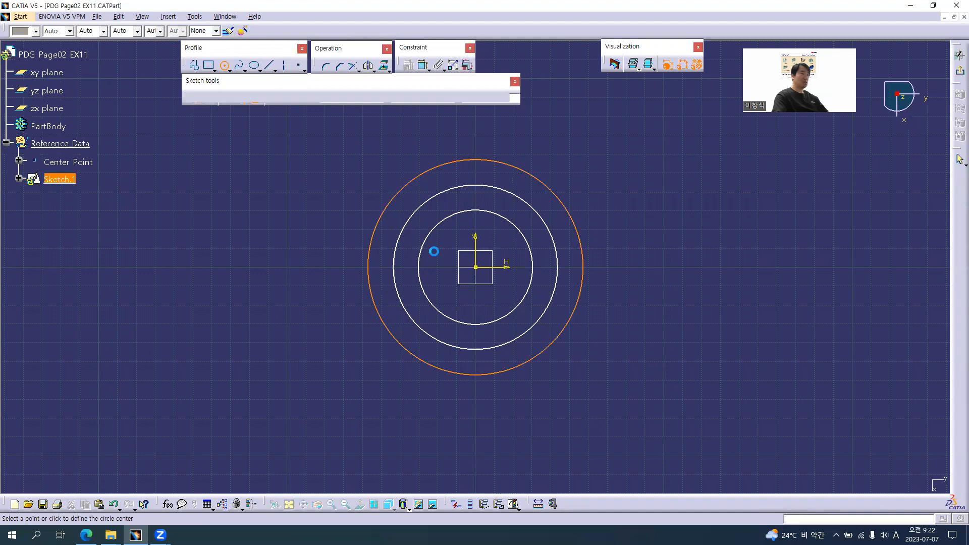
click(476, 267)
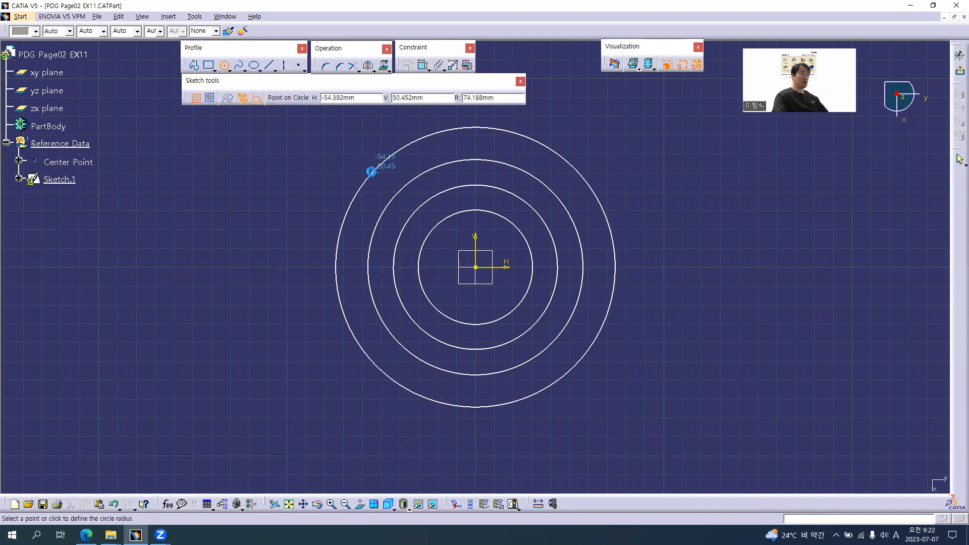
click(372, 175)
Step: Sketch three concentric circles of about 16, 32 and 50 mm radius, centred on the H axis about 150 mm from the origin
middle_drag(669, 297, 553, 302)
key(alt+Tab)
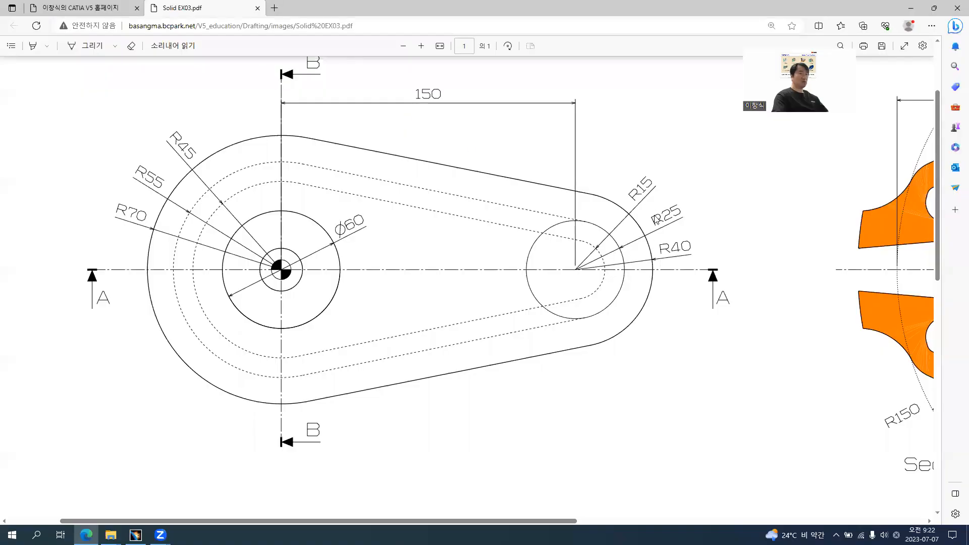
key(alt+Tab)
click(642, 274)
click(663, 253)
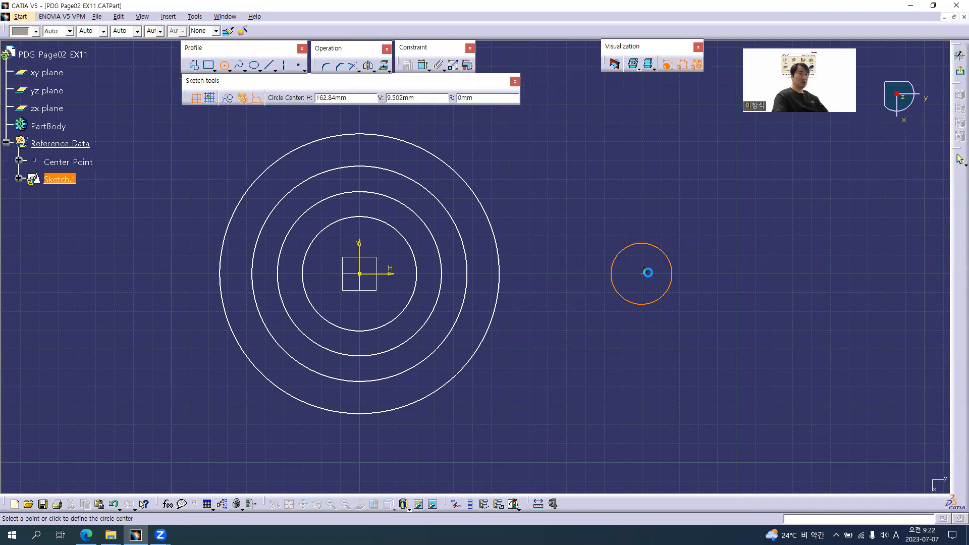
click(642, 274)
click(685, 232)
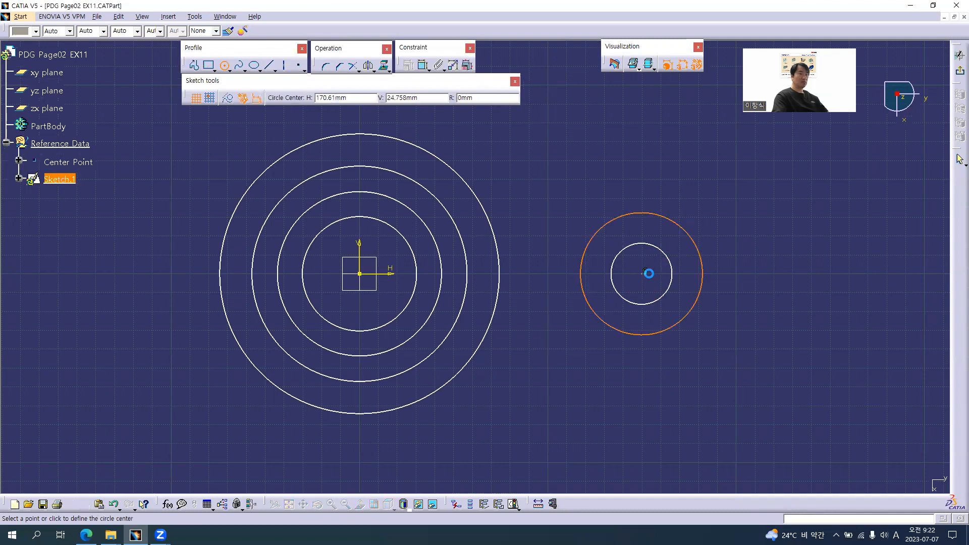
click(642, 273)
click(697, 196)
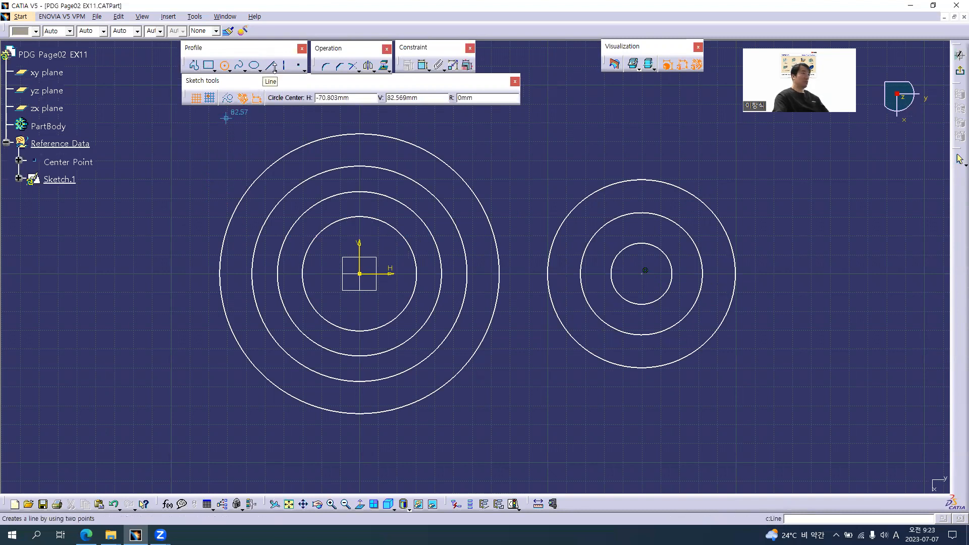
Step: Dimension the four circles at the origin, using a diameter for the innermost and radii for the other three
click(423, 64)
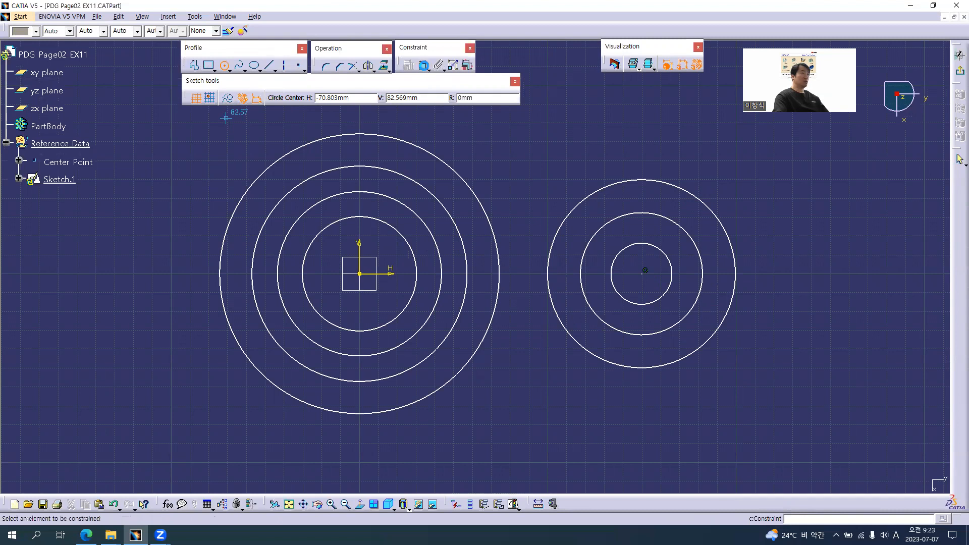
click(334, 223)
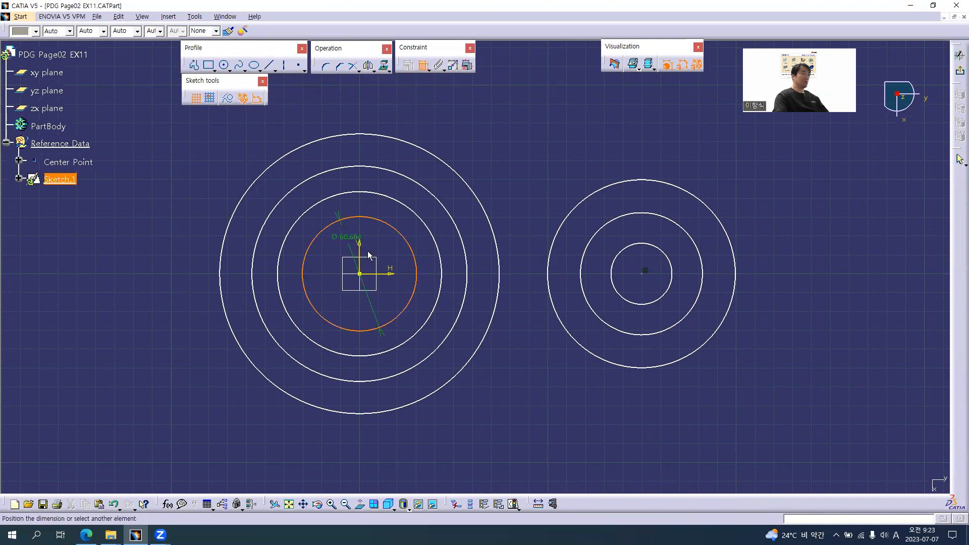
click(409, 263)
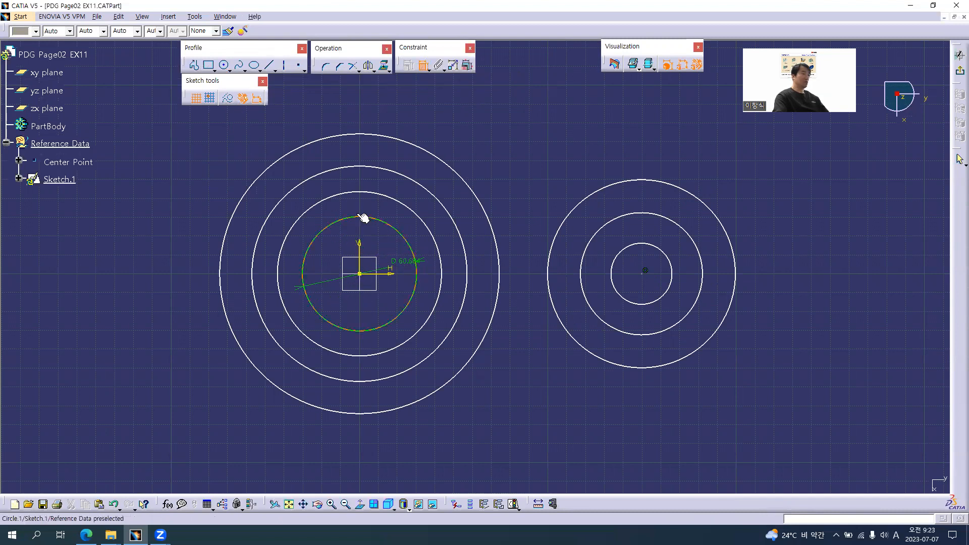
click(337, 196)
right_click(332, 203)
click(345, 234)
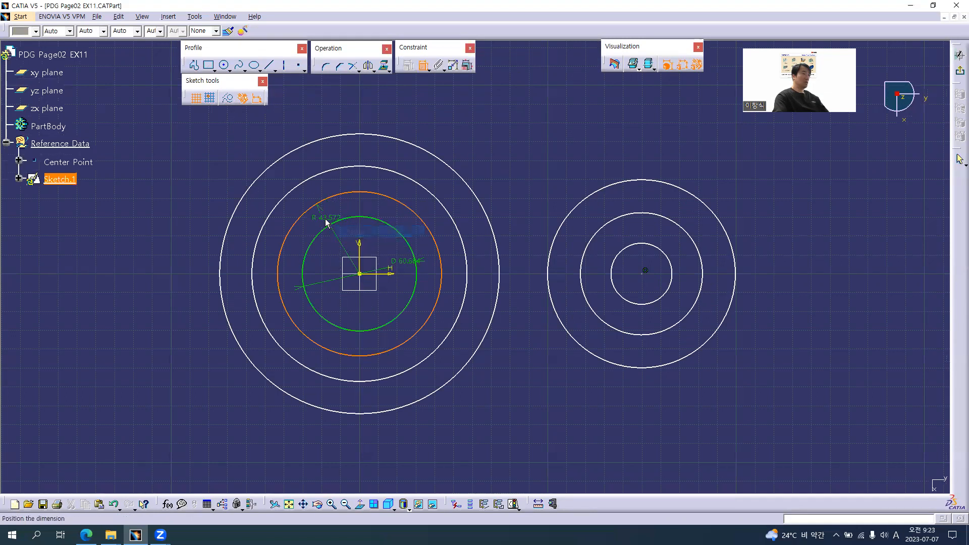
click(326, 222)
click(299, 187)
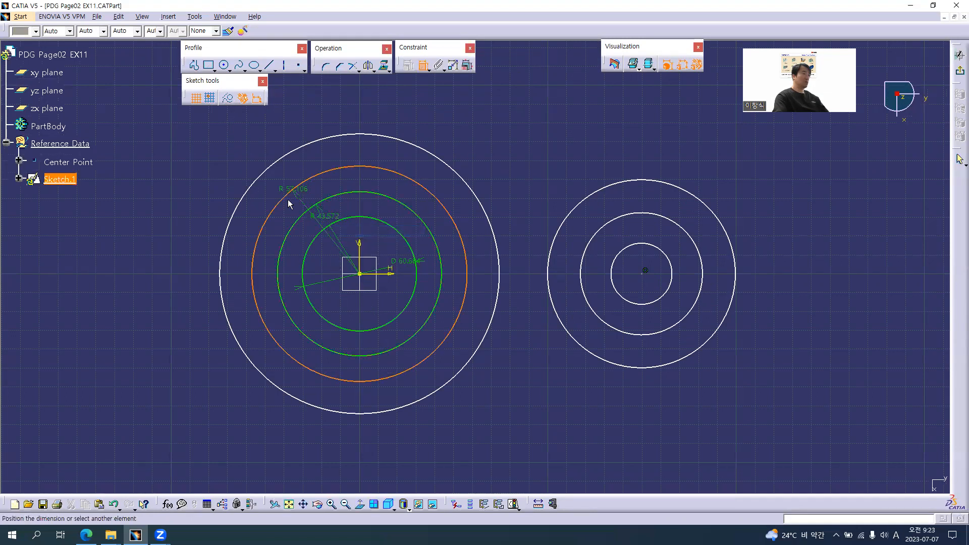
click(283, 213)
click(250, 190)
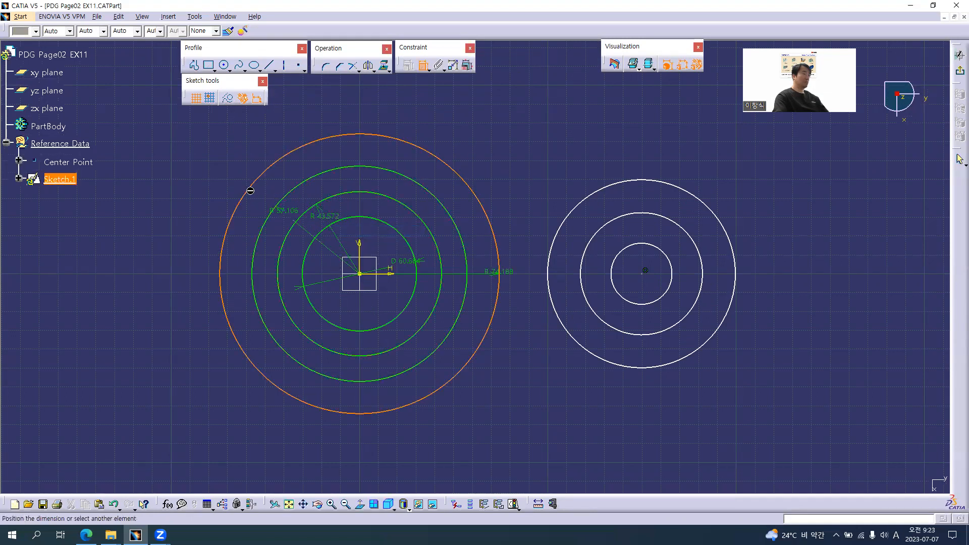
click(248, 217)
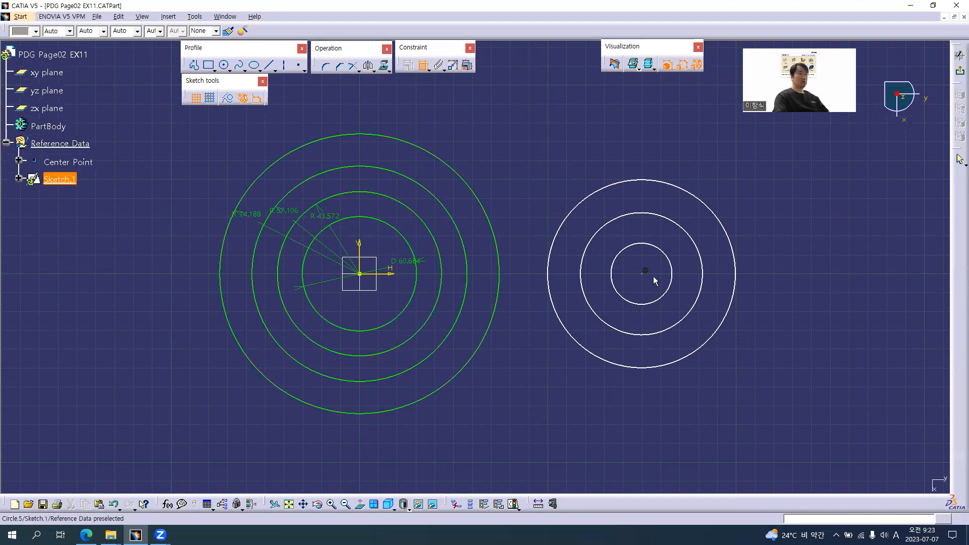
Step: Dimension the radii of the three smaller concentric circles and the horizontal distance from their centre to the V axis
click(669, 261)
click(676, 241)
click(679, 225)
click(671, 204)
click(660, 180)
click(653, 155)
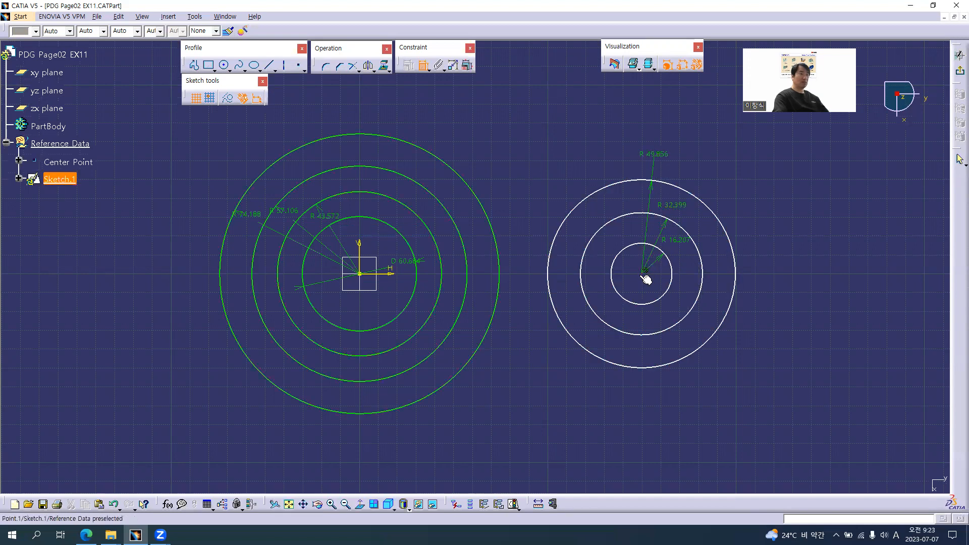
click(361, 244)
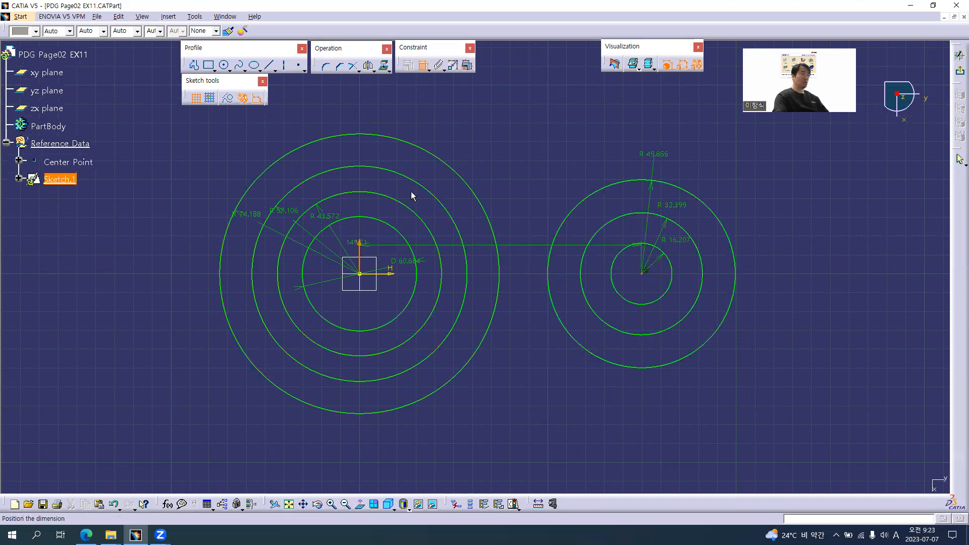
click(496, 85)
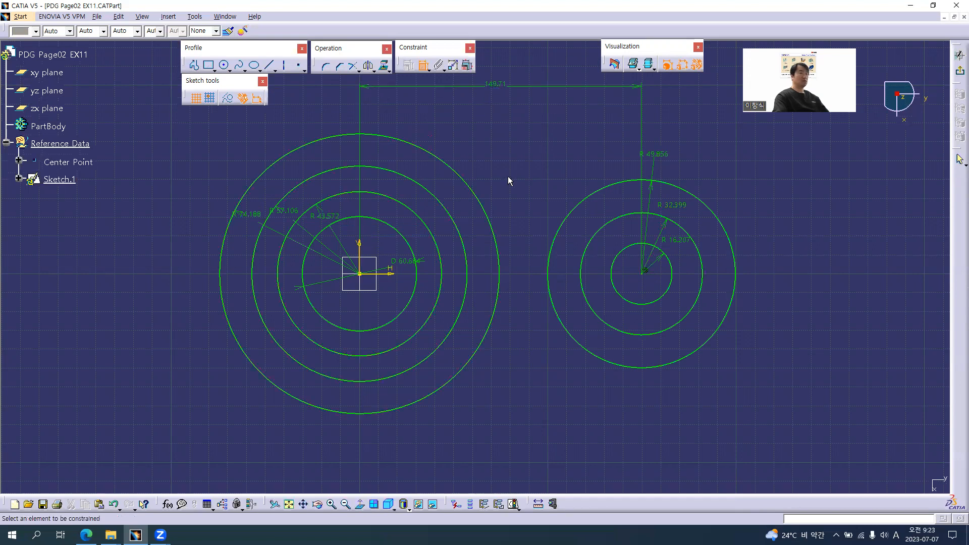
Step: With Edit Multi-Constraint, set the radii of the two inner circles at the origin to 30 mm and 45 mm
click(466, 65)
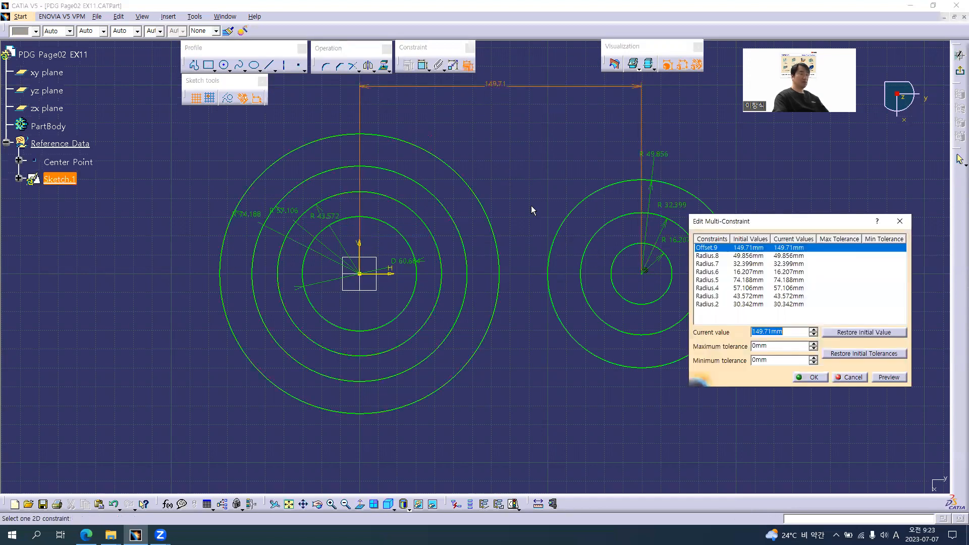
middle_drag(521, 233, 493, 260)
middle_drag(373, 294, 370, 296)
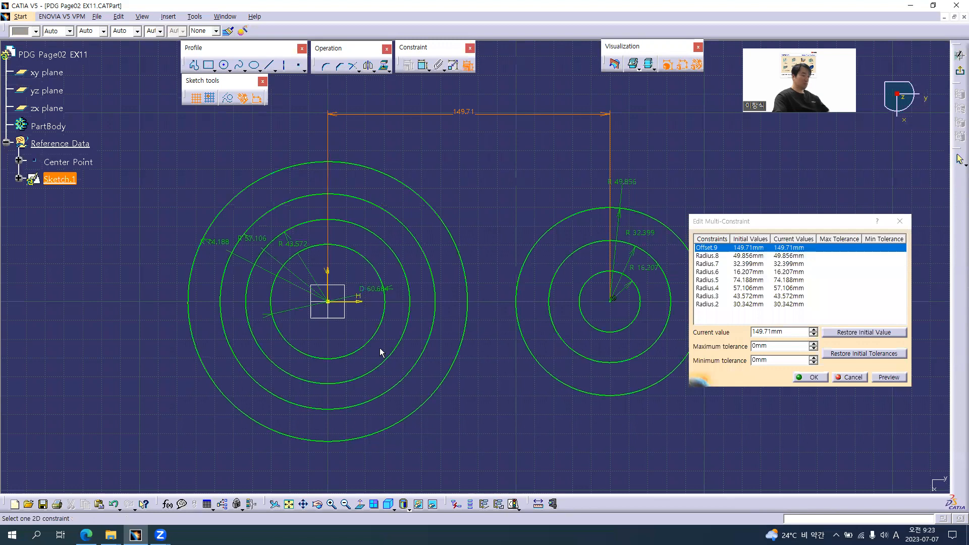
text(30)
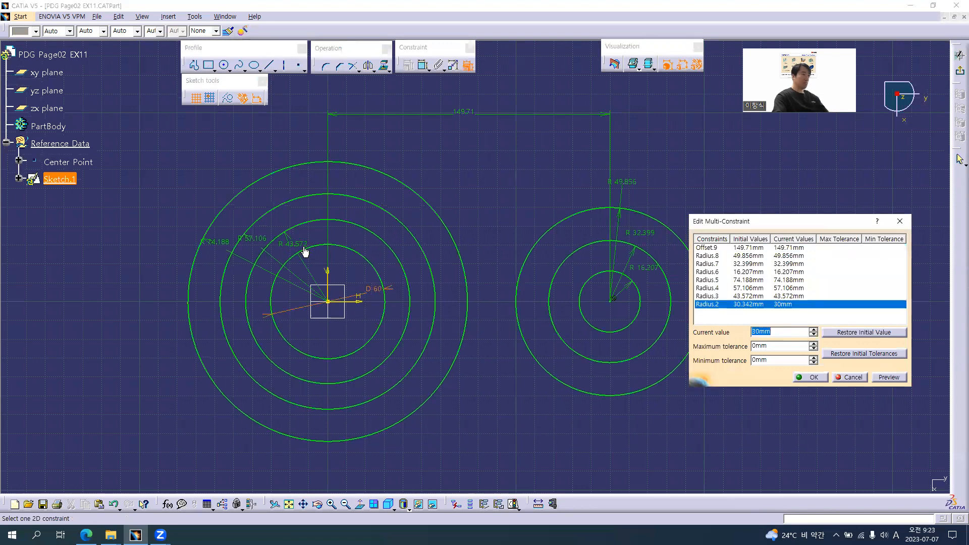
click(305, 251)
text(45)
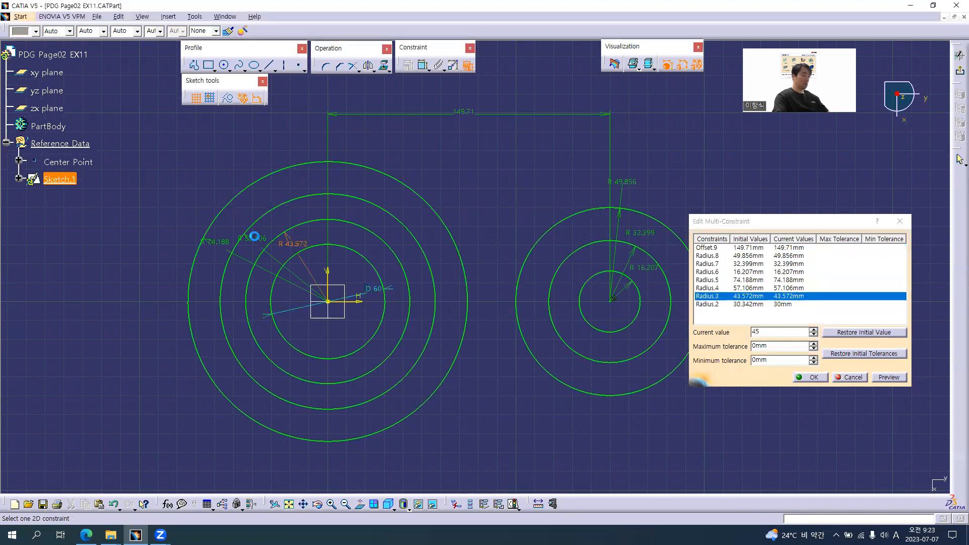
Step: Set the radii of the two outer circles at the origin to 55 mm and 70 mm, as given in the drawing
click(254, 237)
text(60)
click(216, 247)
text(70)
key(alt+Tab)
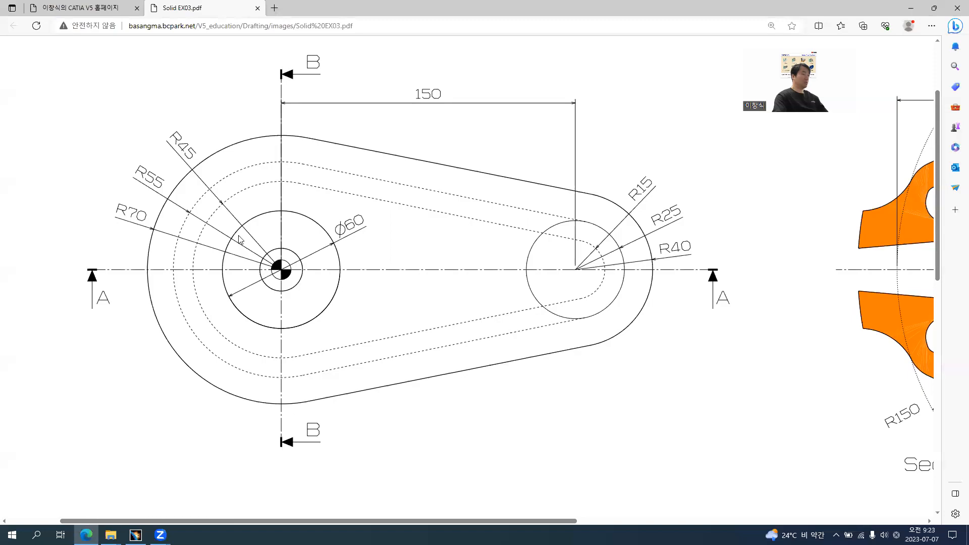
key(alt+Tab)
click(253, 239)
text(55mm)
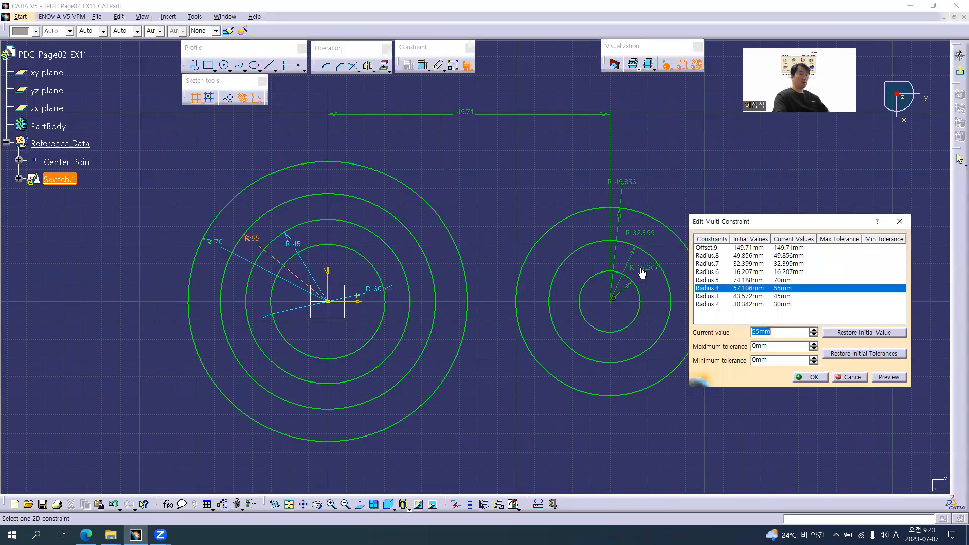
Step: Set the radii of the three circles at the lever's small end to 15, 25 and 40 mm, checking against the drawing
click(637, 275)
text(15)
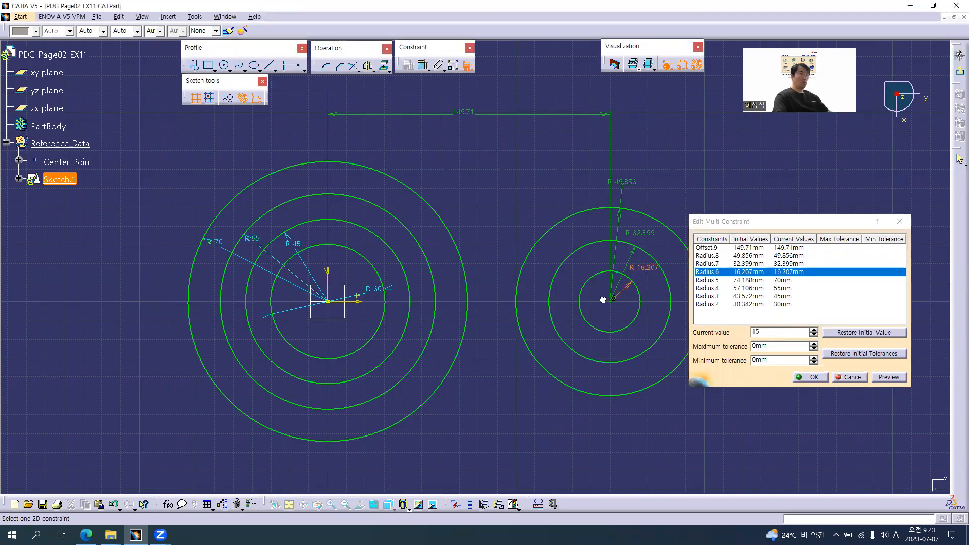
key(Return)
key(alt+Tab)
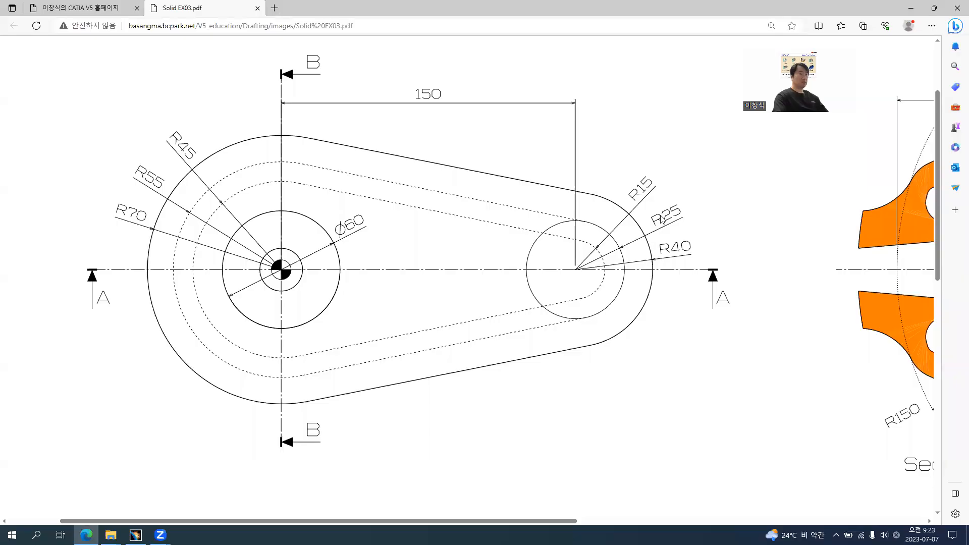
key(alt+Tab)
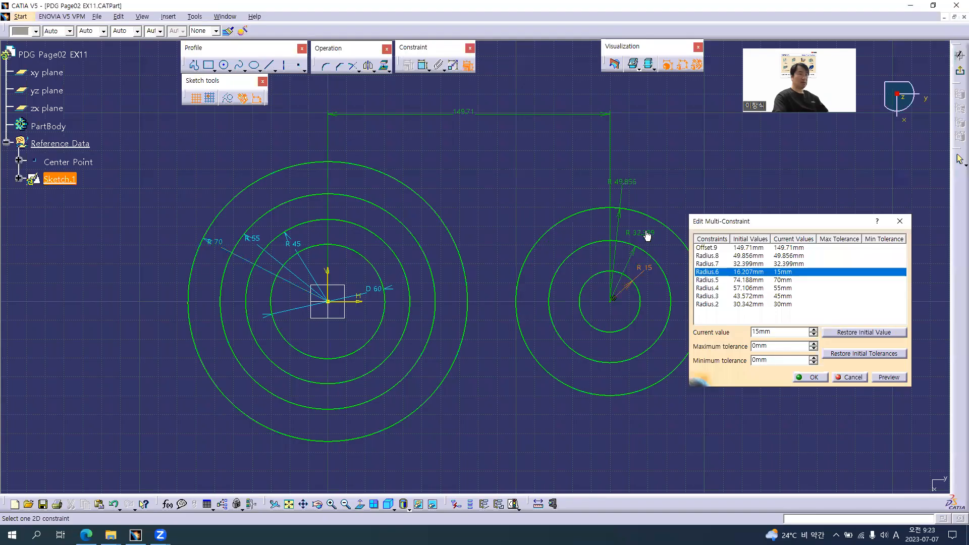
click(645, 233)
text(25)
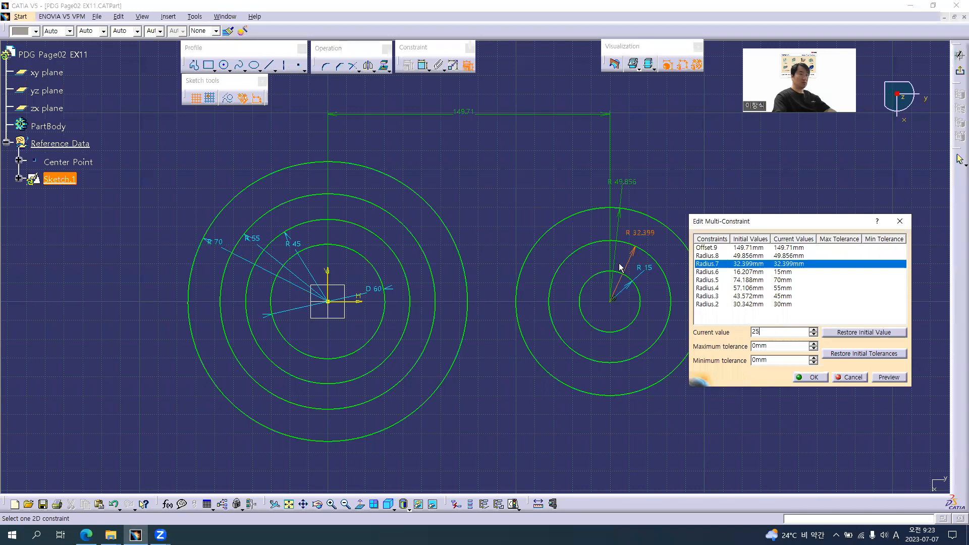
click(625, 185)
text(40)
key(Return)
Step: Set the horizontal distance between the two circle centres to 150 mm and apply all the edited constraints
click(462, 116)
text(150)
key(Return)
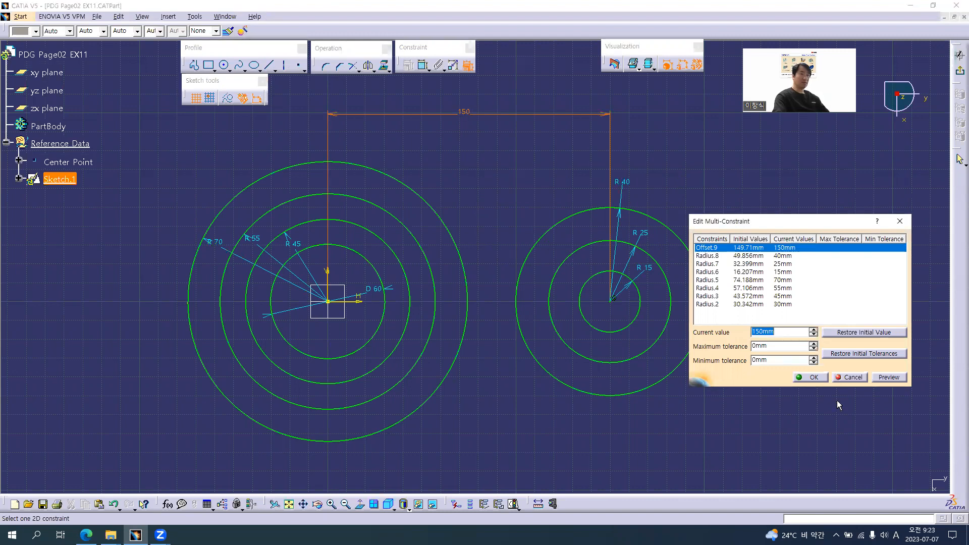
click(810, 377)
Step: Draw three bi-tangent lines along the upper side, joining the 70 and 40 mm, 55 and 25 mm, and 45 and 15 mm radius circles
mouse_move(501, 244)
middle_down()
mouse_move(595, 242)
mouse_move(598, 228)
mouse_move(552, 243)
middle_up()
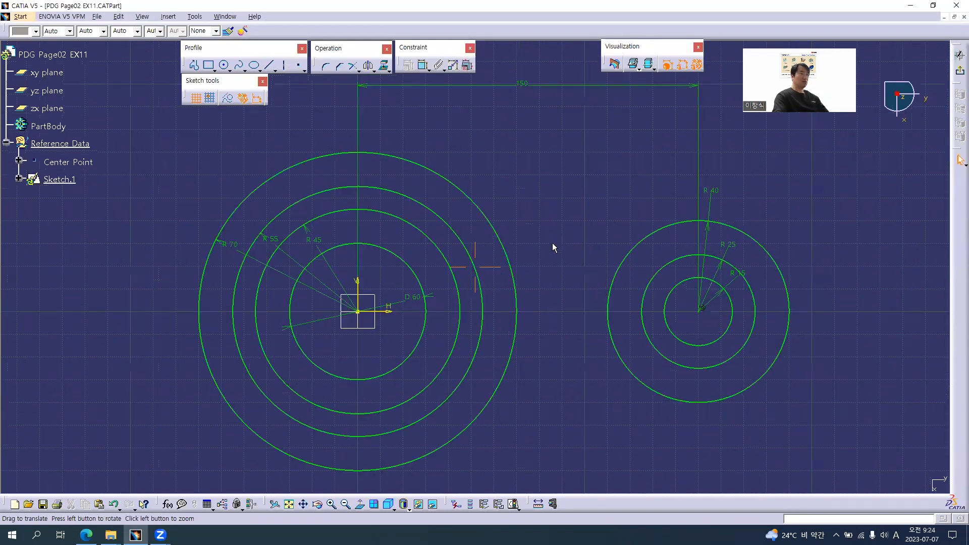
click(275, 70)
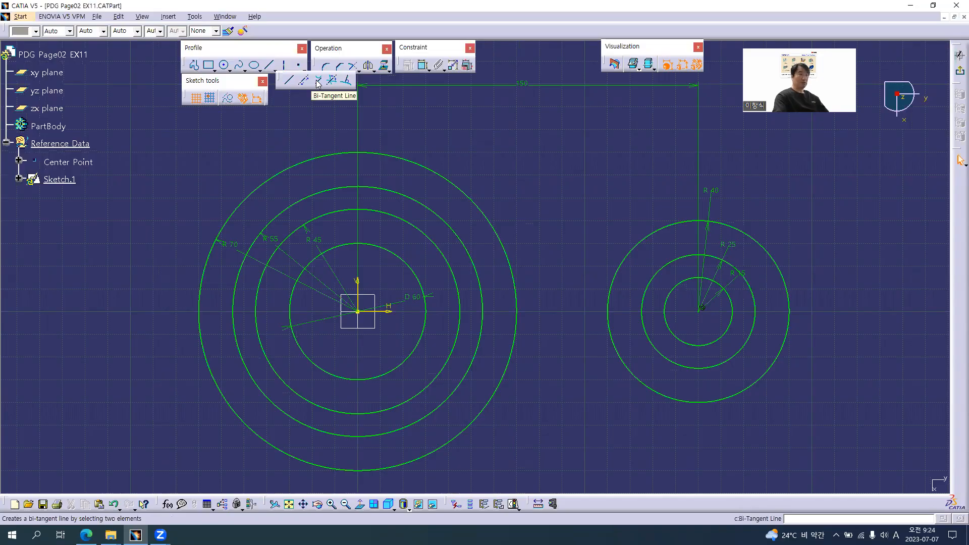
key(alt+Tab)
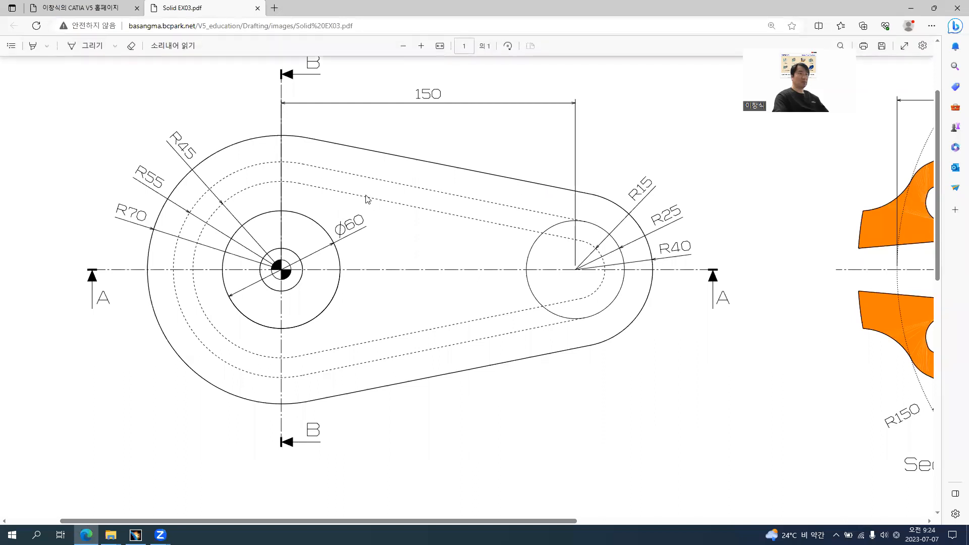
key(alt+Tab)
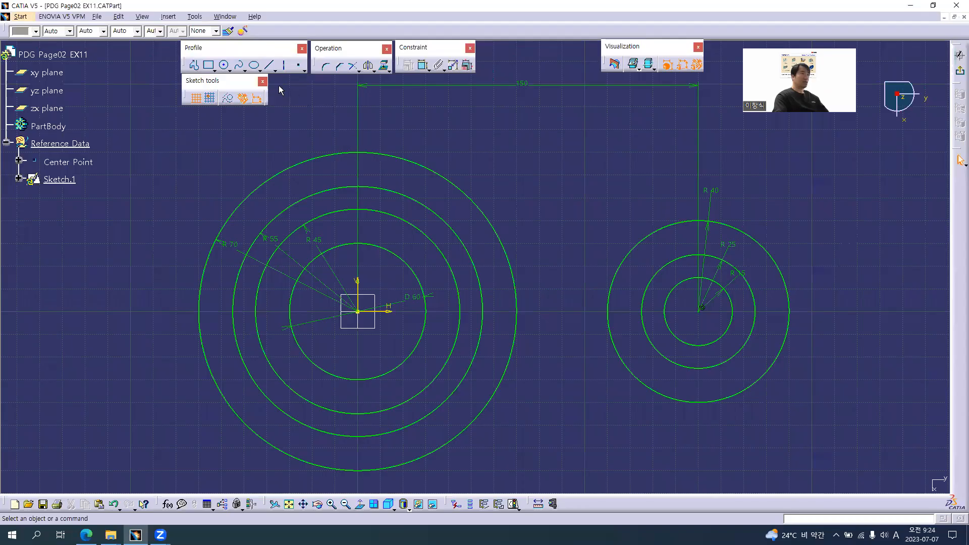
click(273, 72)
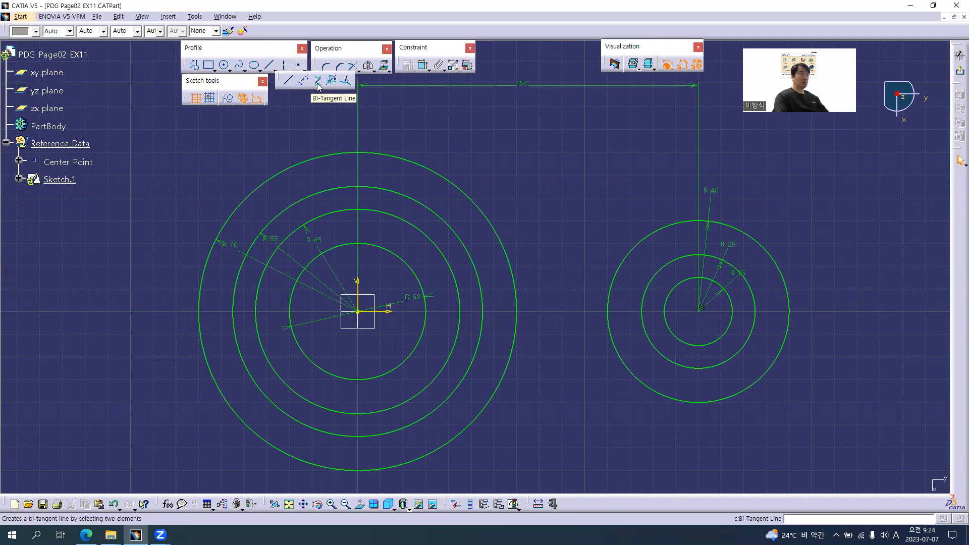
click(318, 84)
click(376, 156)
click(694, 224)
click(688, 256)
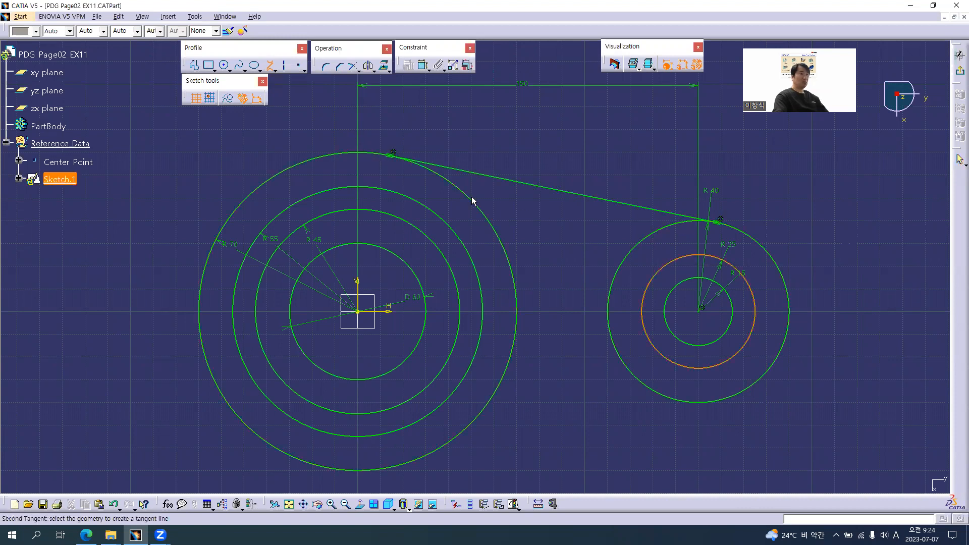
click(381, 190)
click(379, 211)
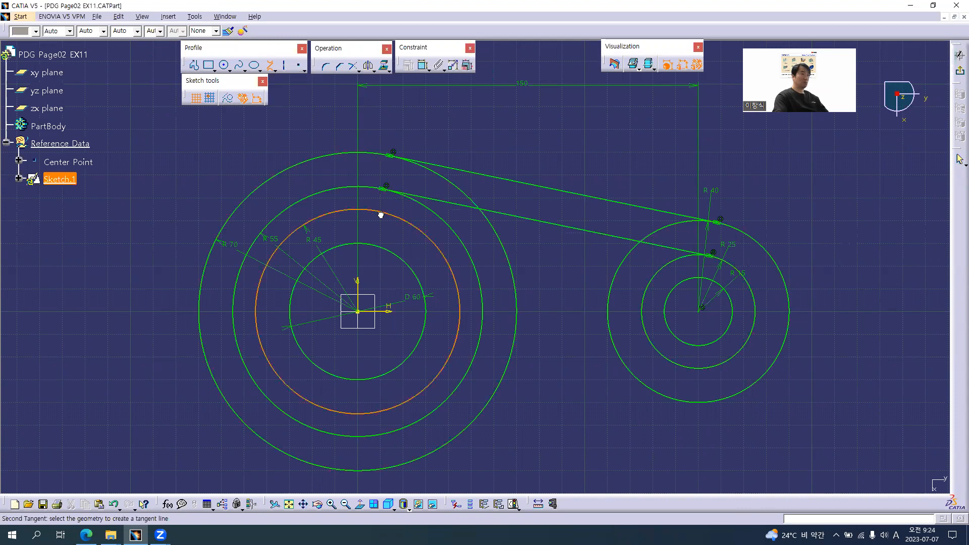
click(699, 277)
Step: Draw lower bi-tangent lines from the 15 mm radius circle to the 60 mm diameter circle and from the 45 mm to the 25 mm radius circle
click(700, 345)
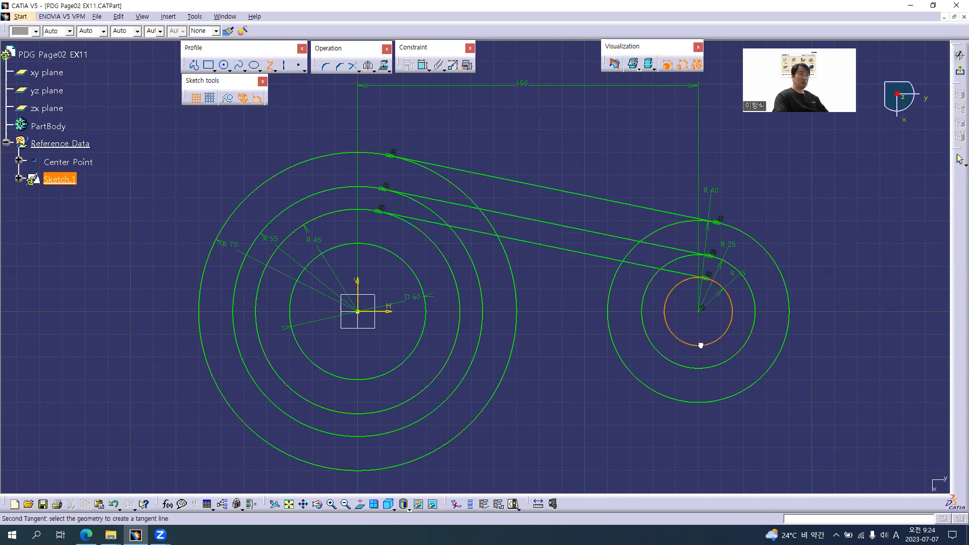
click(366, 380)
click(360, 414)
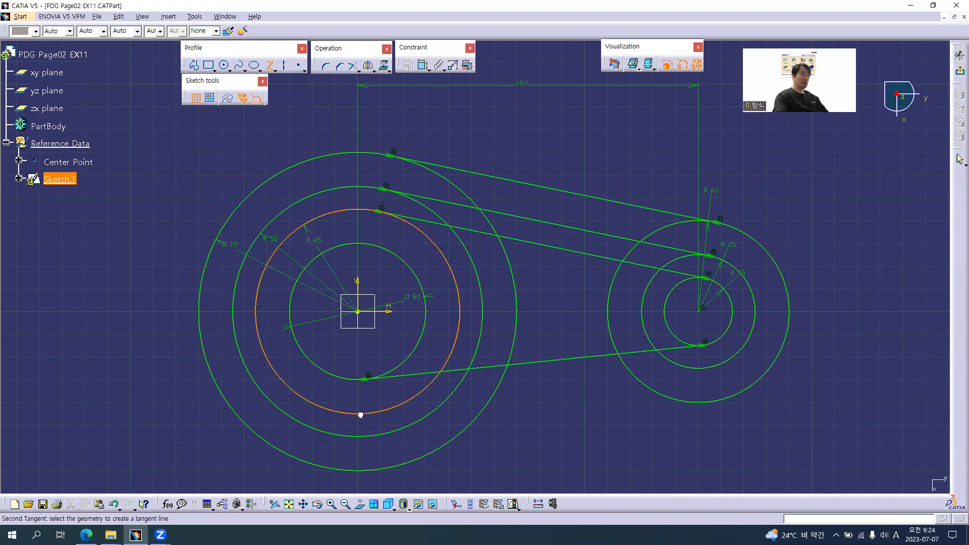
click(707, 368)
Step: Draw the lower bi-tangent line between the 40 and 70 mm radius circles and trim the 70 mm circle to both outer tangent lines
click(713, 402)
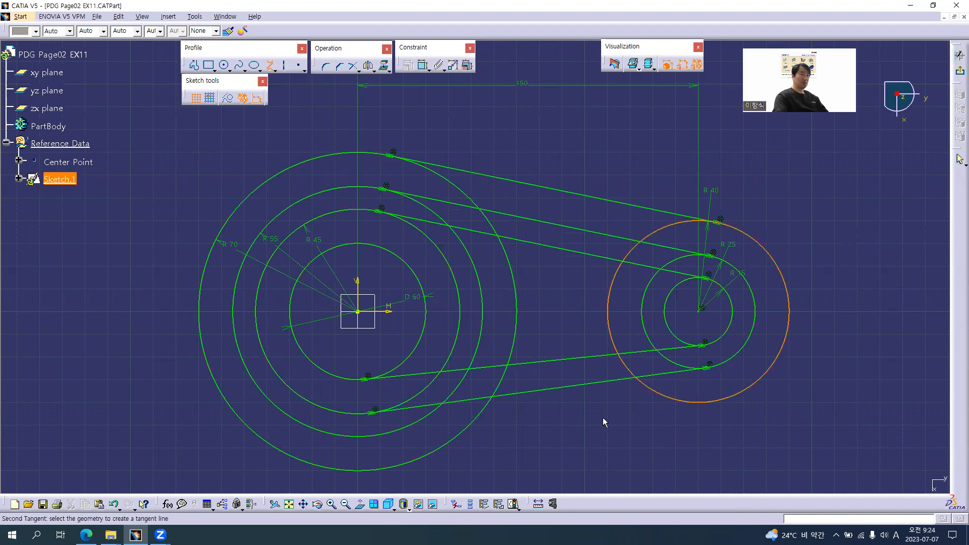
click(353, 469)
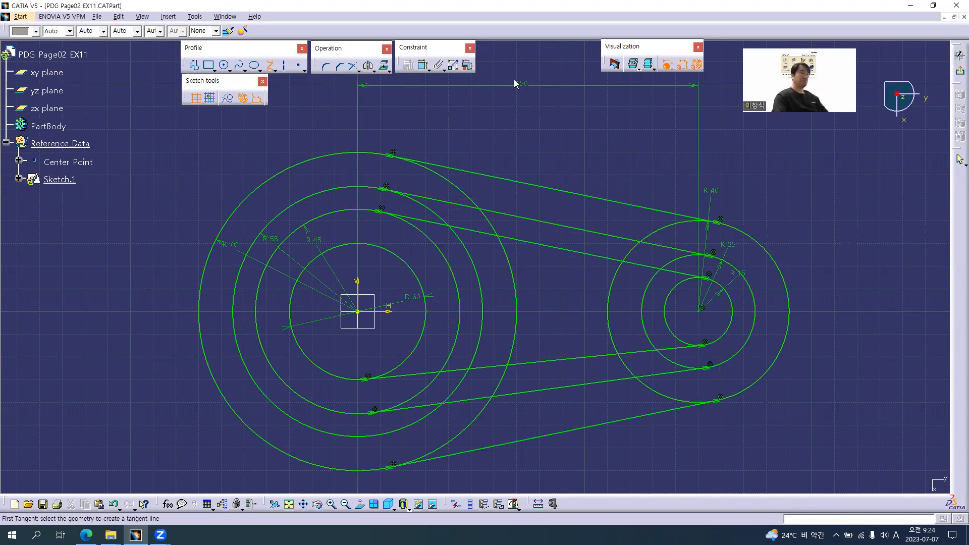
click(354, 67)
click(392, 161)
click(288, 168)
click(288, 456)
click(485, 447)
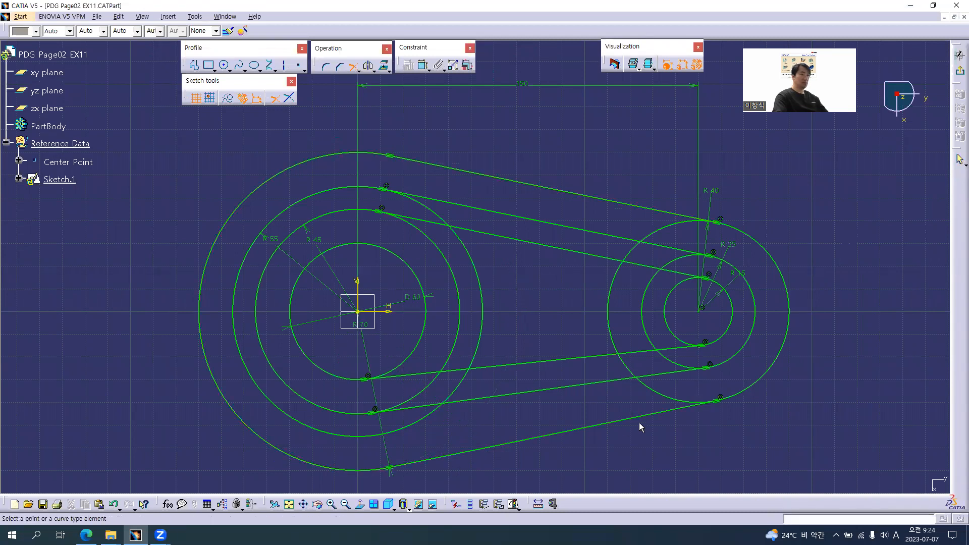
Step: Trim the 40 mm radius circle to both outer tangent lines and the 55 mm radius circle to the upper middle tangent line
click(676, 407)
click(750, 385)
click(794, 337)
click(632, 205)
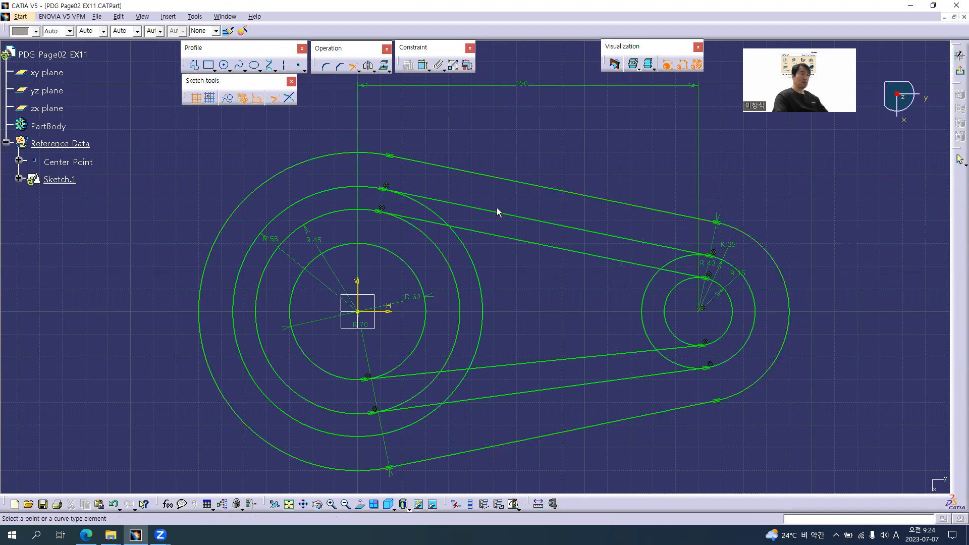
click(480, 208)
click(298, 206)
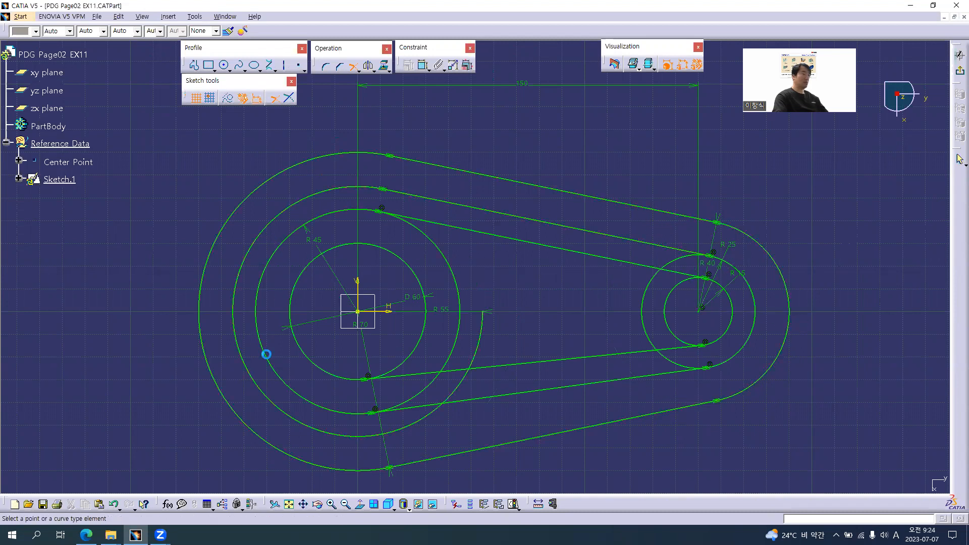
click(293, 419)
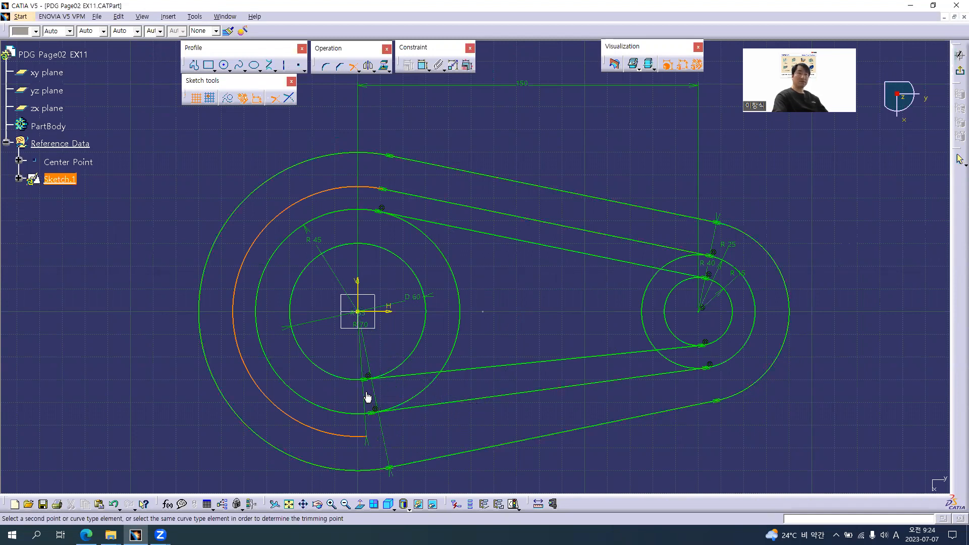
middle_drag(376, 411, 392, 386)
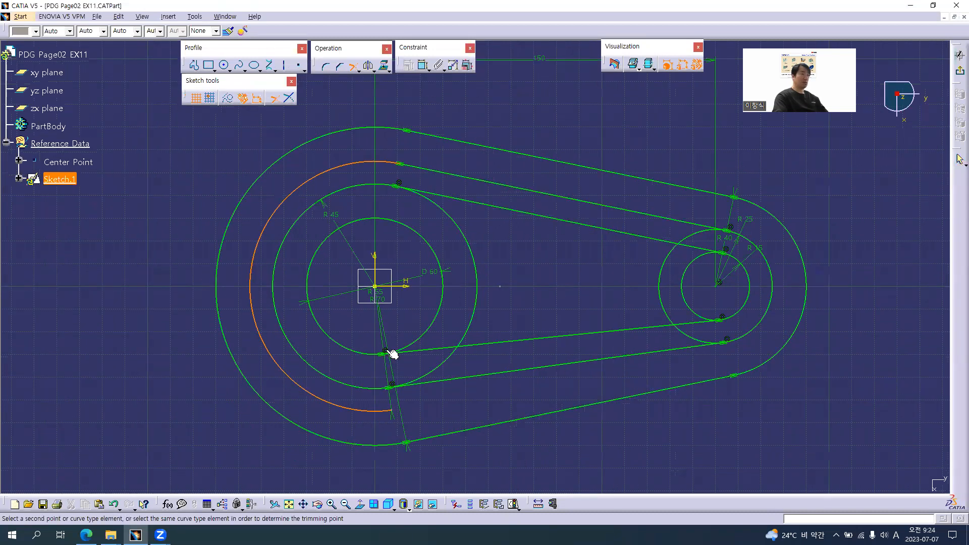
click(367, 246)
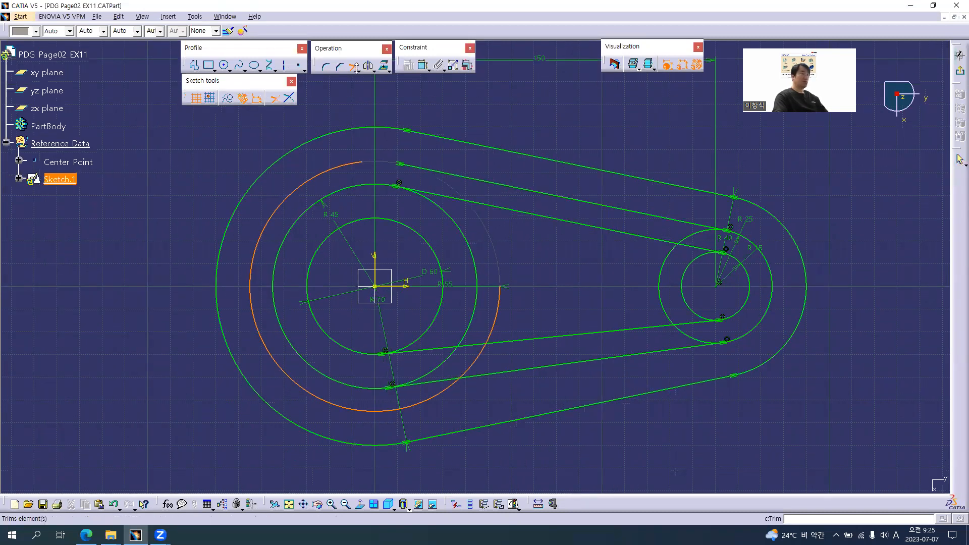
click(353, 66)
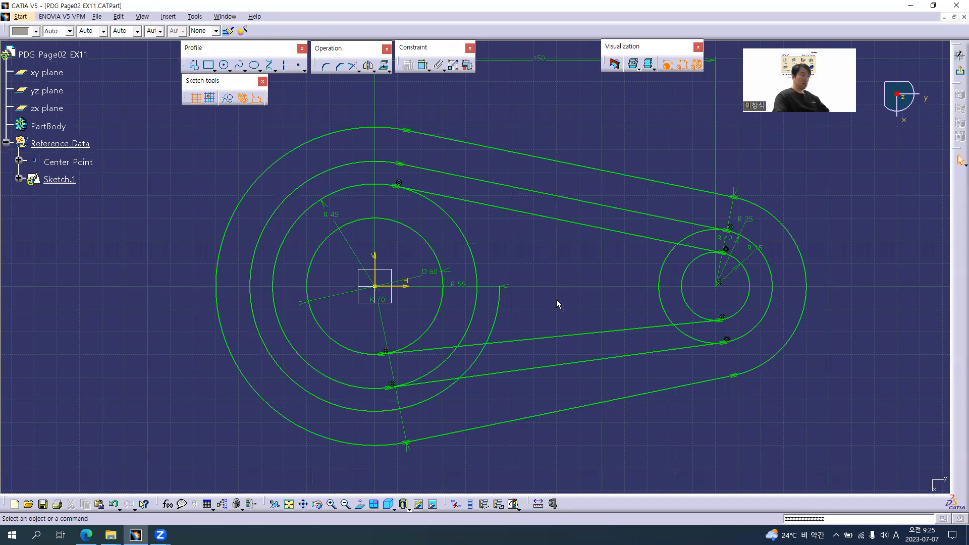
text(zzzzzzzzzzzzzzzzzzzzzzzzzzzzzzzz)
Step: Delete the two wrong lower tangent lines and redraw them between the 55 and 25 mm and the 45 and 15 mm radius circles
click(521, 371)
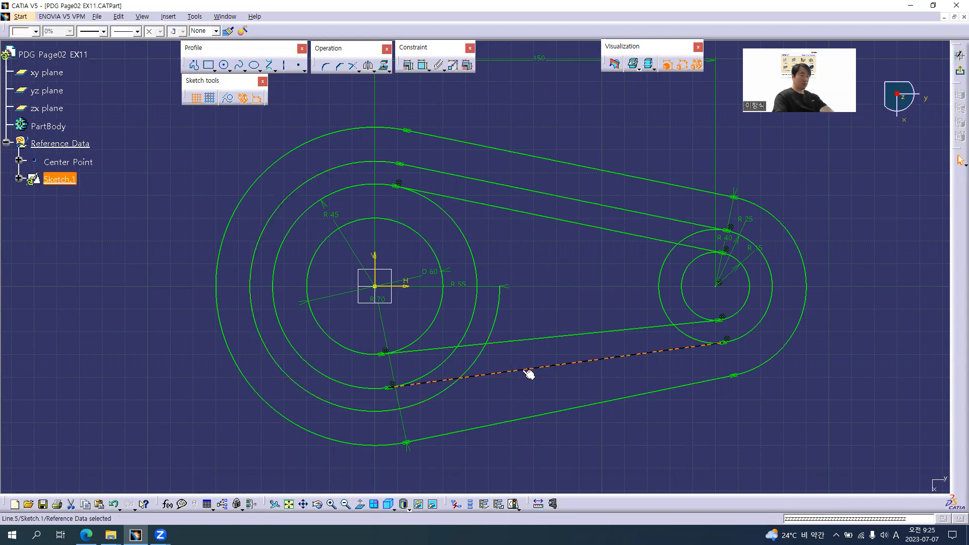
key(Delete)
click(523, 340)
key(Delete)
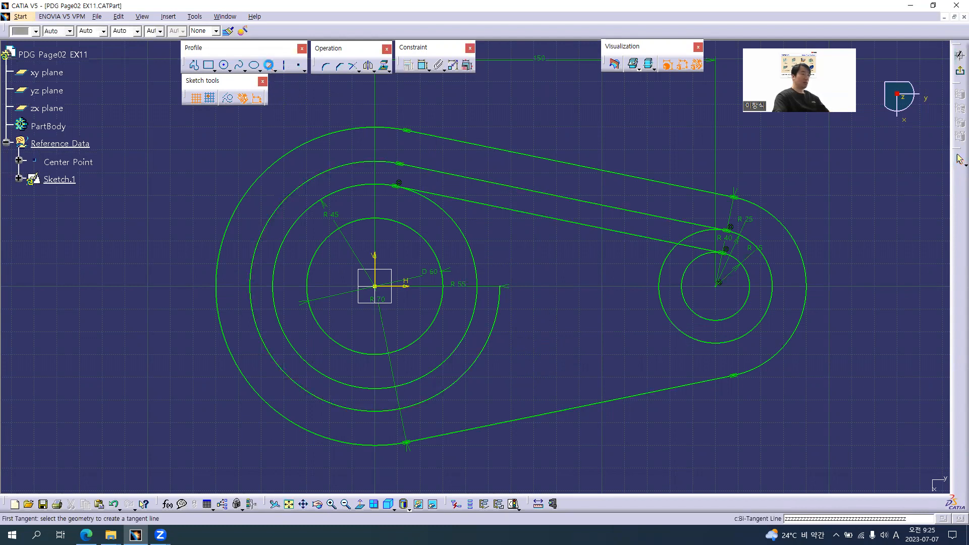
click(375, 413)
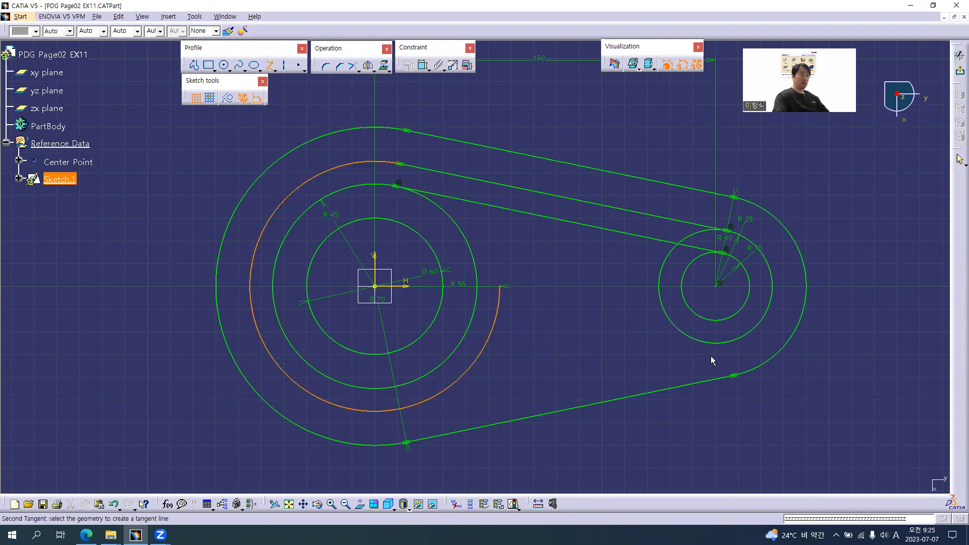
click(732, 341)
click(726, 321)
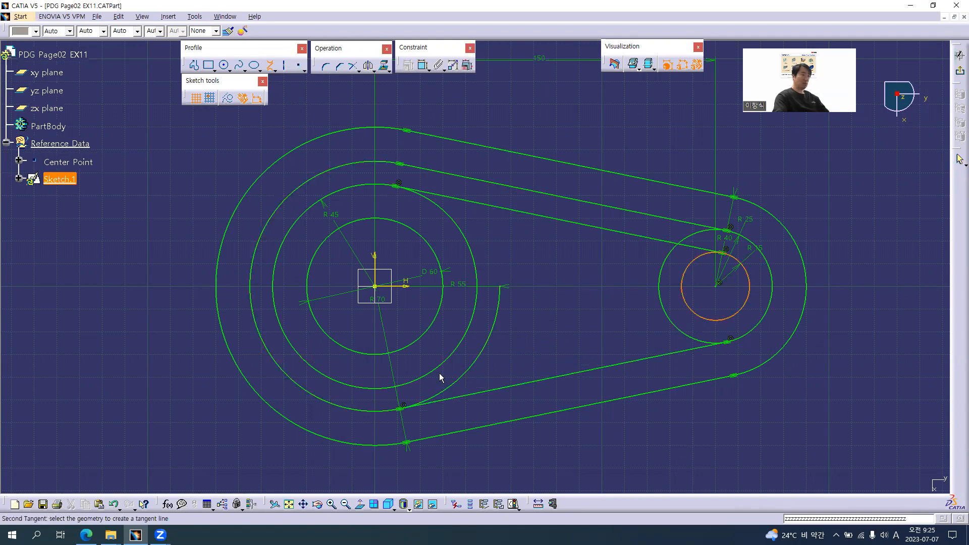
click(376, 391)
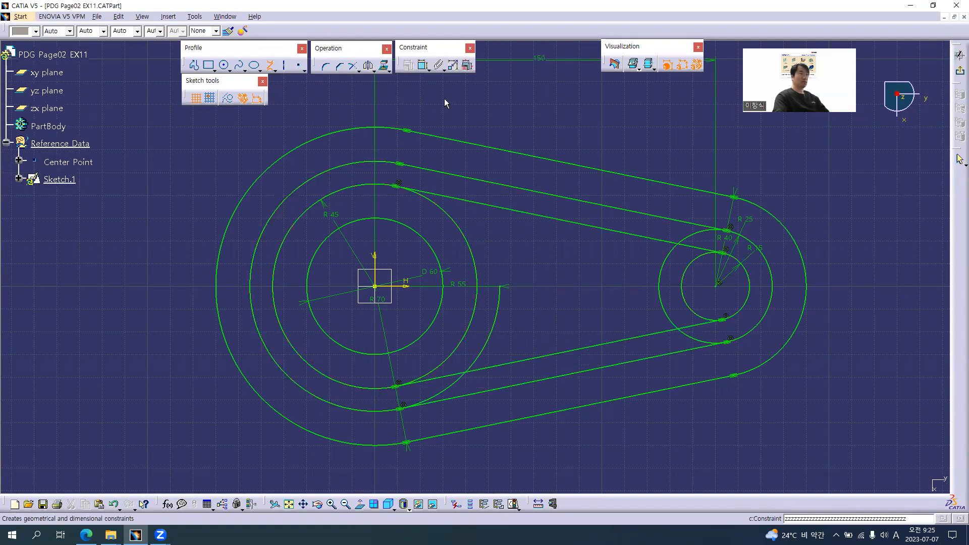
Step: Trim the 55 and 25 mm radius circles with their tangent lines to close the middle teardrop outline
click(352, 67)
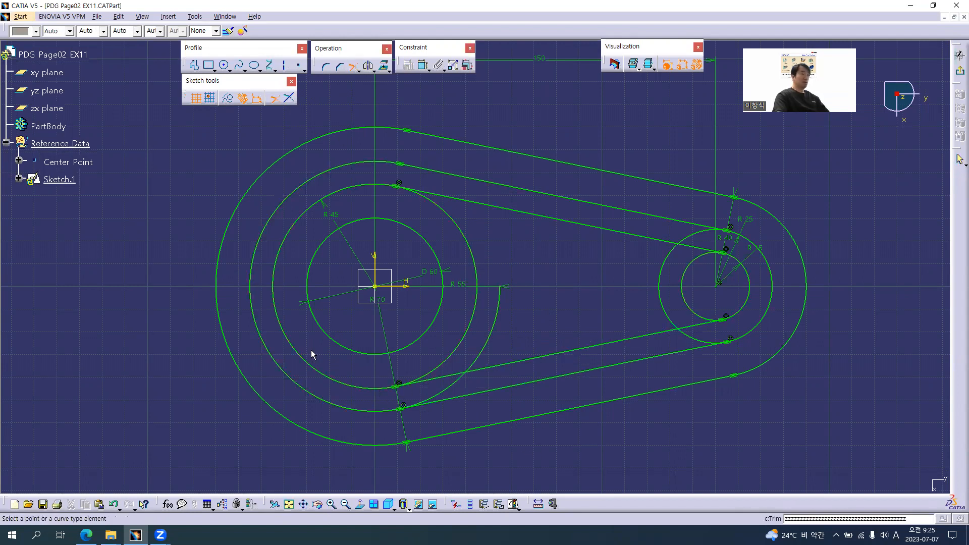
click(370, 410)
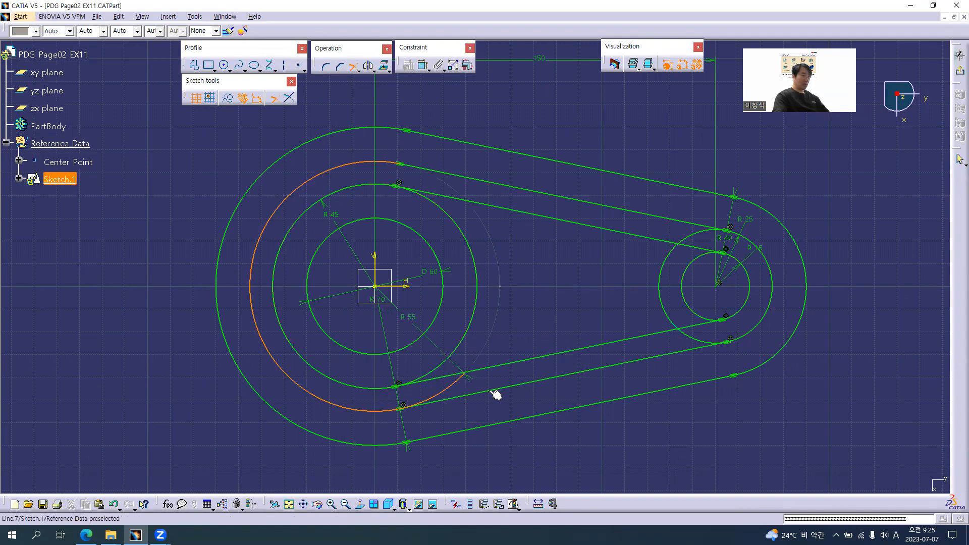
click(606, 369)
click(713, 344)
click(755, 329)
click(772, 298)
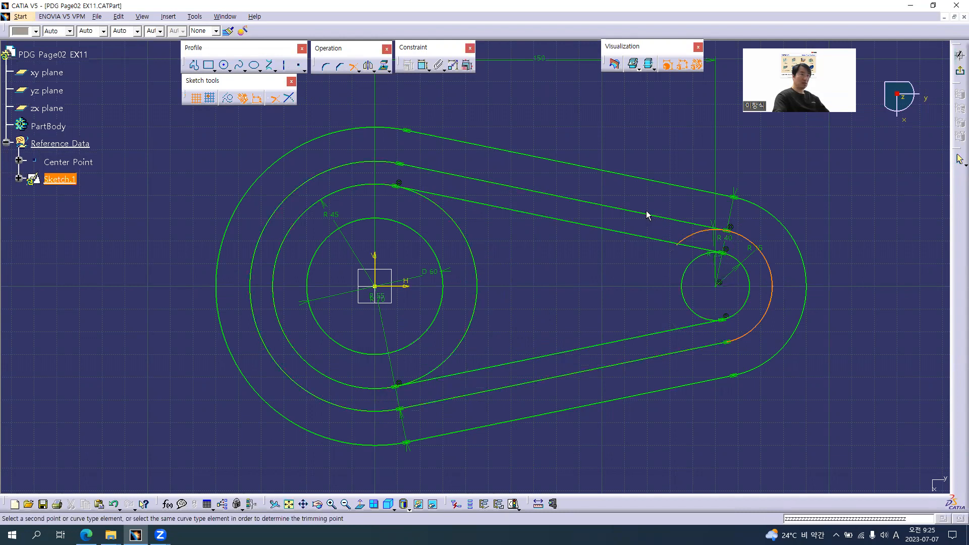
click(586, 203)
Step: Trim the 45 and 15 mm radius circles with their tangent lines to close the inner teardrop outline
click(457, 199)
click(337, 195)
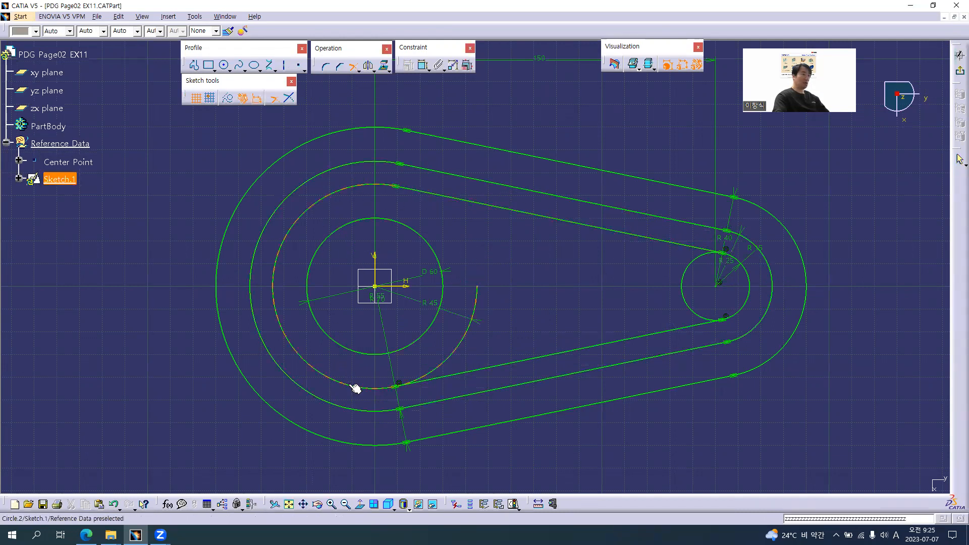
click(380, 388)
click(461, 373)
click(694, 329)
click(751, 296)
click(749, 294)
click(663, 241)
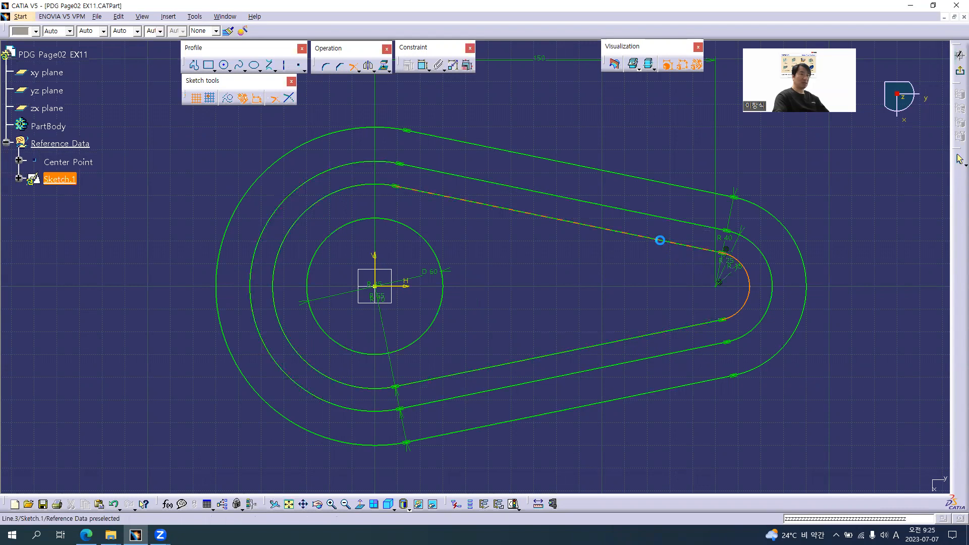
key(Escape)
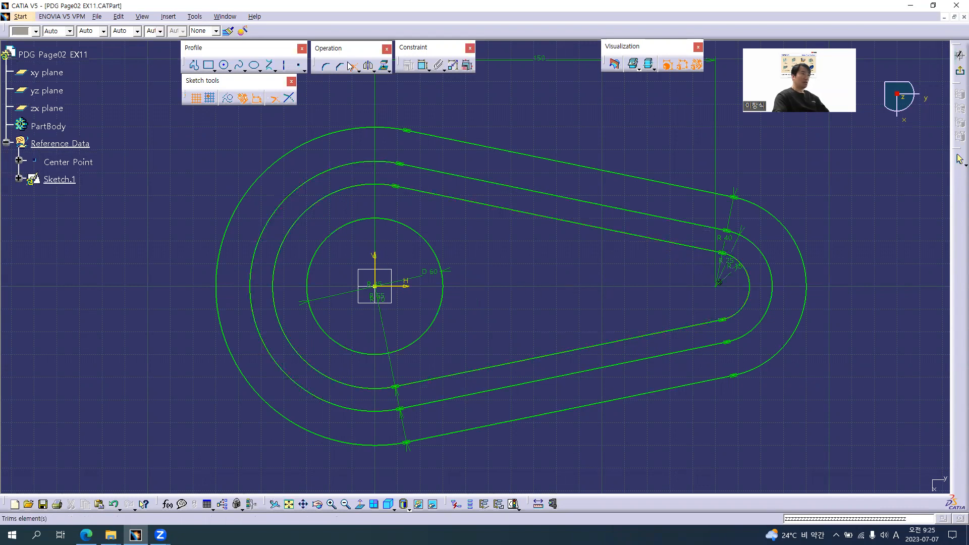
Step: Reposition the radius dimensions of the three large-end arcs and the three small-end arcs so they no longer overlap
mouse_move(394, 379)
mouse_down()
mouse_move(340, 342)
mouse_move(314, 305)
mouse_move(300, 175)
mouse_move(349, 201)
mouse_move(348, 192)
mouse_up()
drag(386, 323, 292, 262)
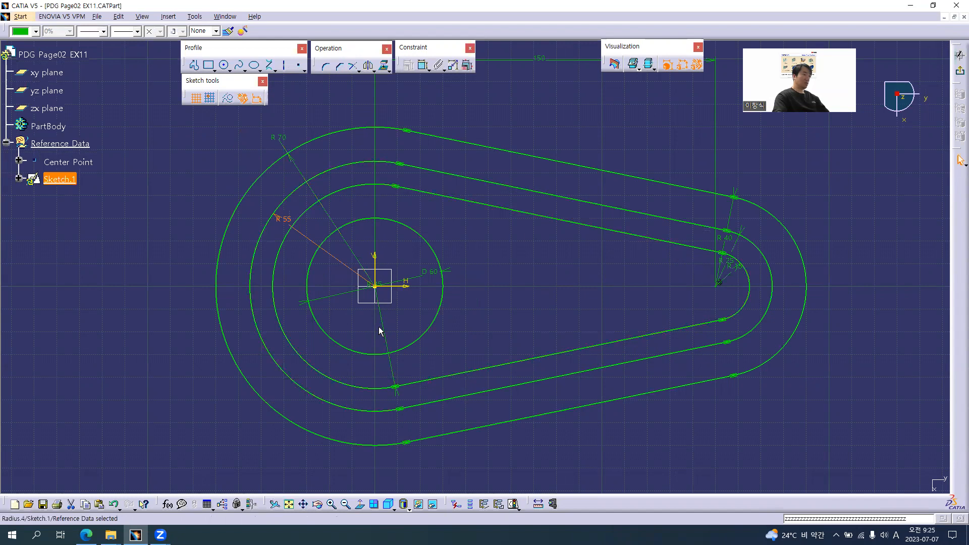
drag(389, 340, 305, 325)
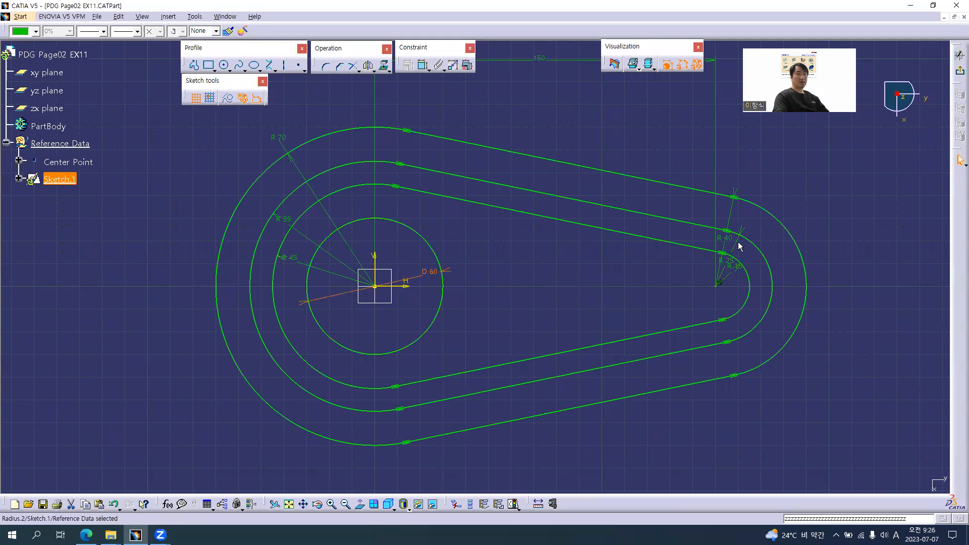
drag(738, 246, 757, 186)
drag(732, 220, 762, 209)
drag(739, 278, 739, 293)
mouse_move(562, 255)
middle_down()
mouse_move(472, 267)
mouse_move(459, 257)
middle_up()
Step: Check section cut A-A in the browser drawing and sketch two origin-centred circles, about 33 and 45 mm in diameter, inside the 60 mm circle
key(alt+Tab)
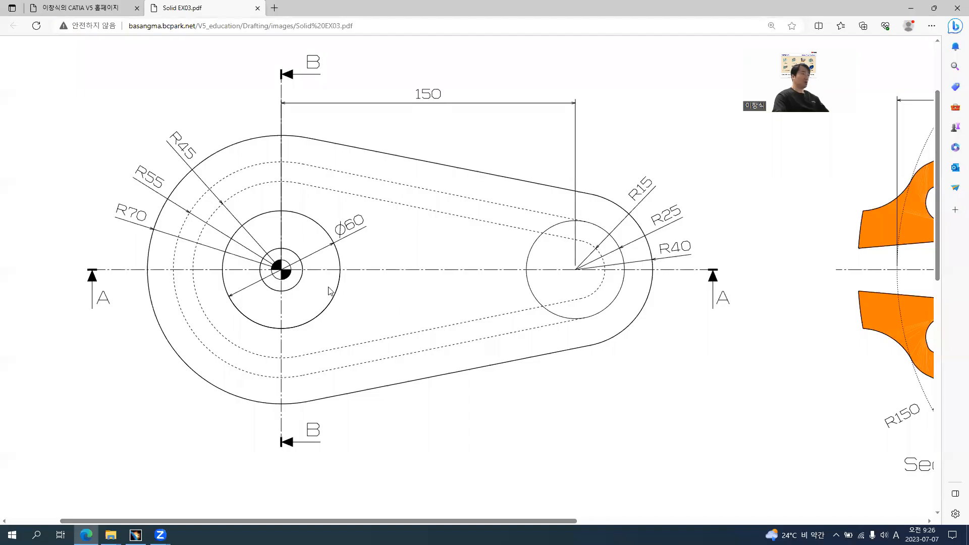
scroll(333, 282, down, 10)
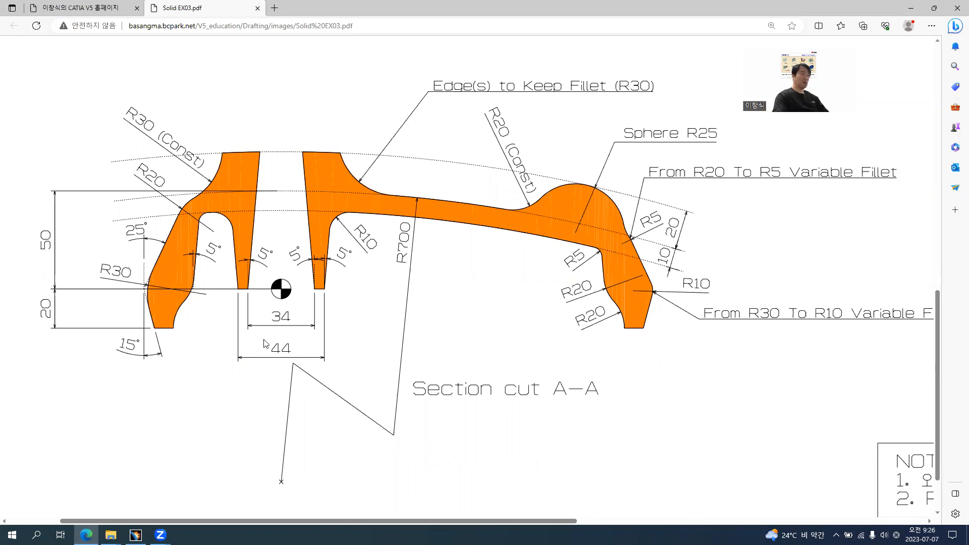
key(alt+Tab)
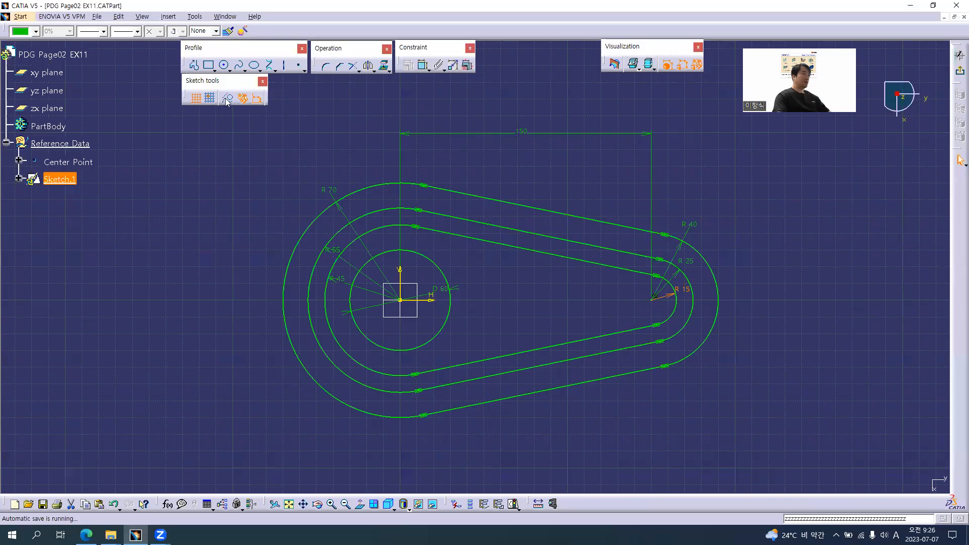
click(224, 65)
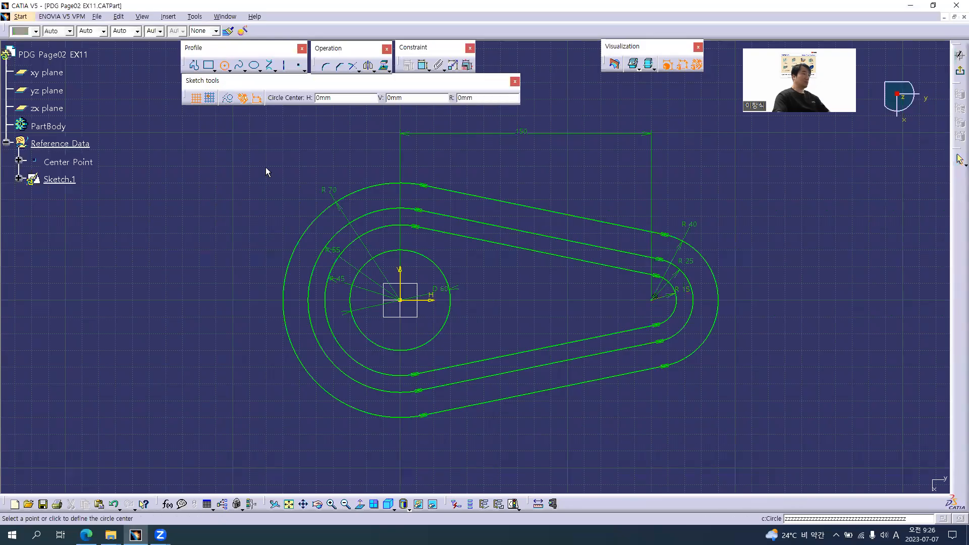
middle_drag(405, 277, 405, 237)
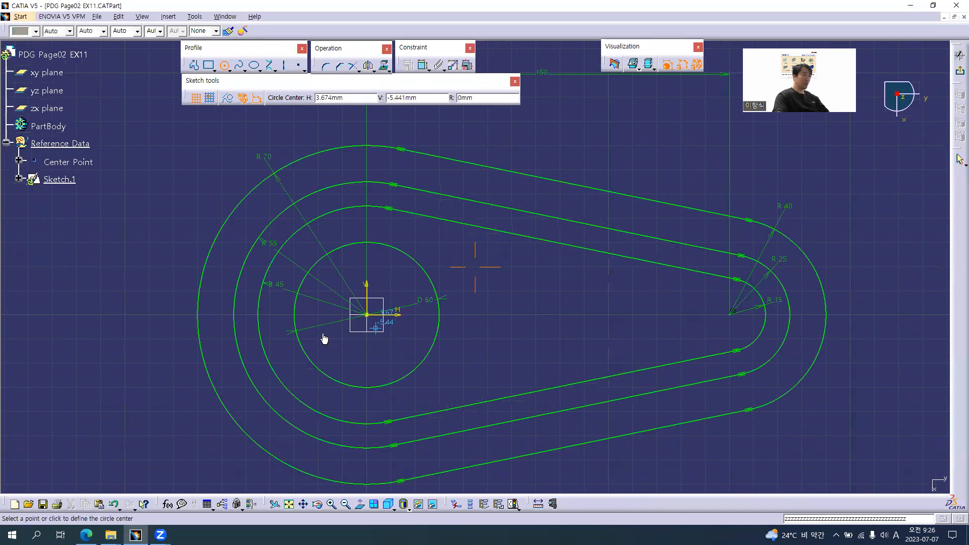
click(329, 331)
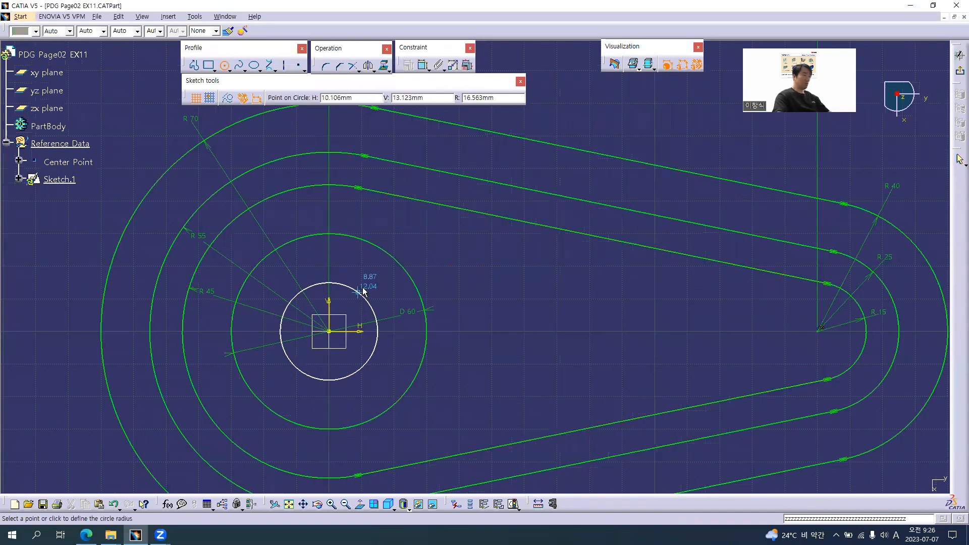
click(329, 332)
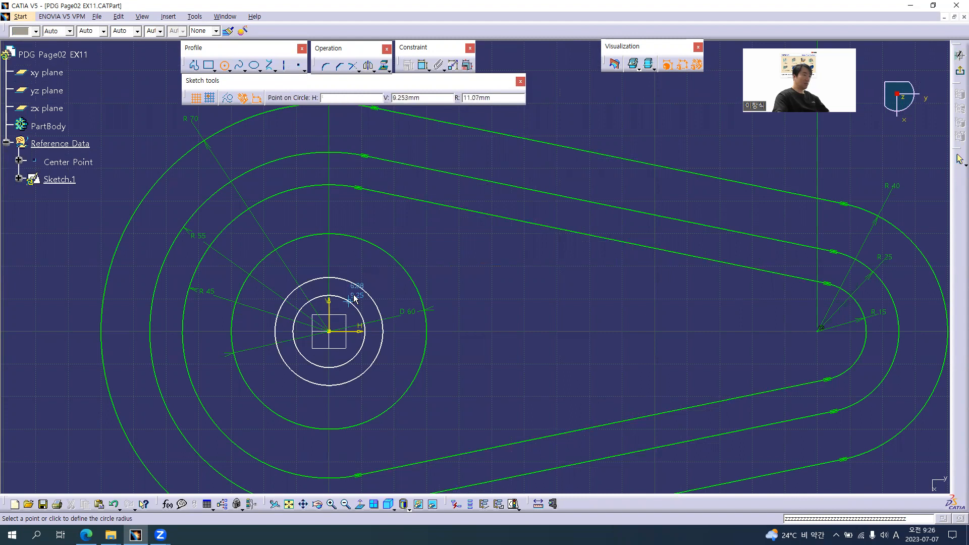
click(379, 277)
middle_drag(440, 298, 489, 276)
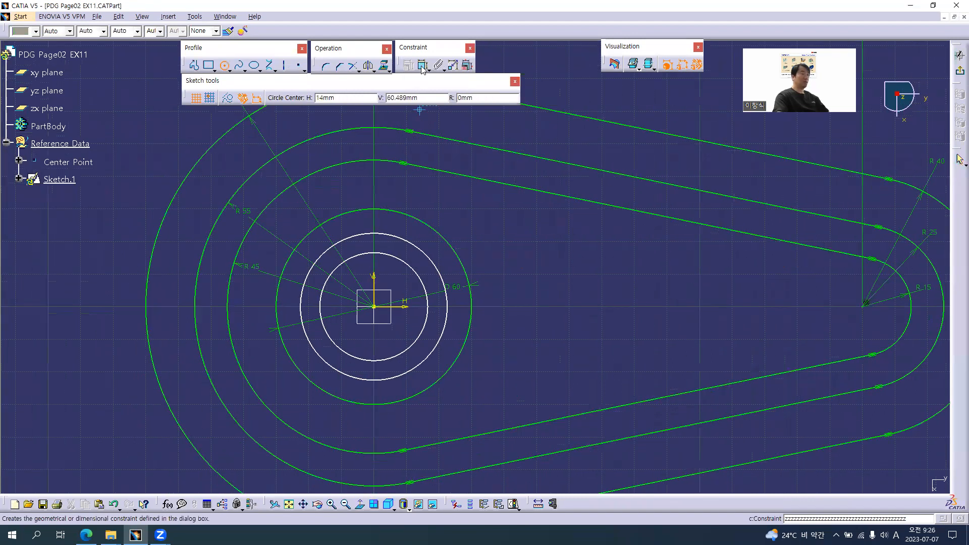
Step: Add diameter dimensions to the two new concentric circles inside the 60 mm circle
click(422, 66)
click(420, 288)
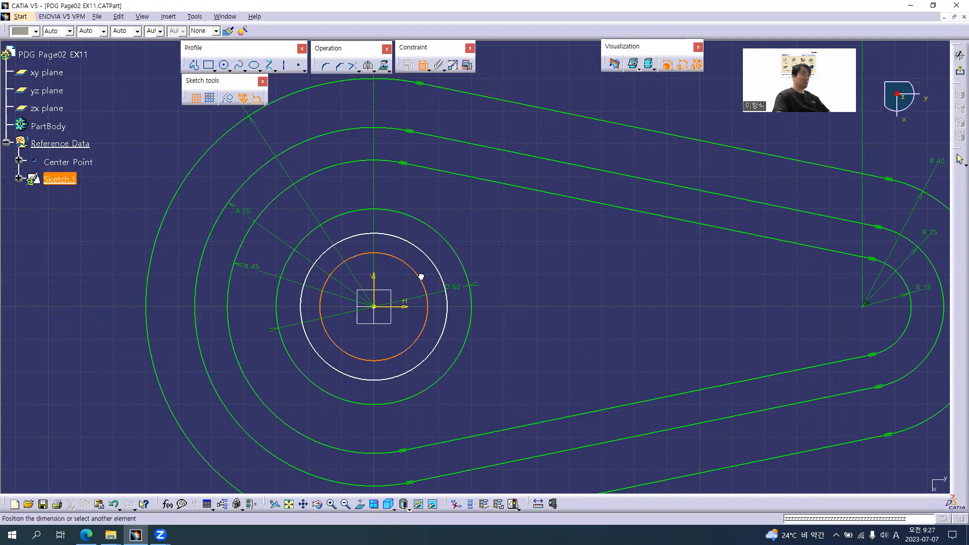
right_click(406, 283)
click(432, 311)
click(403, 281)
key(alt+Tab)
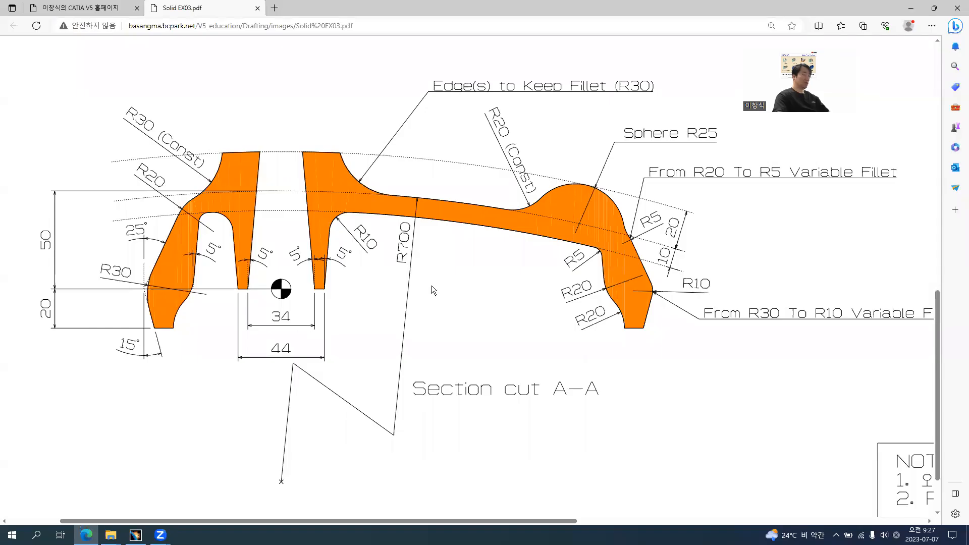
key(alt+Tab)
click(399, 252)
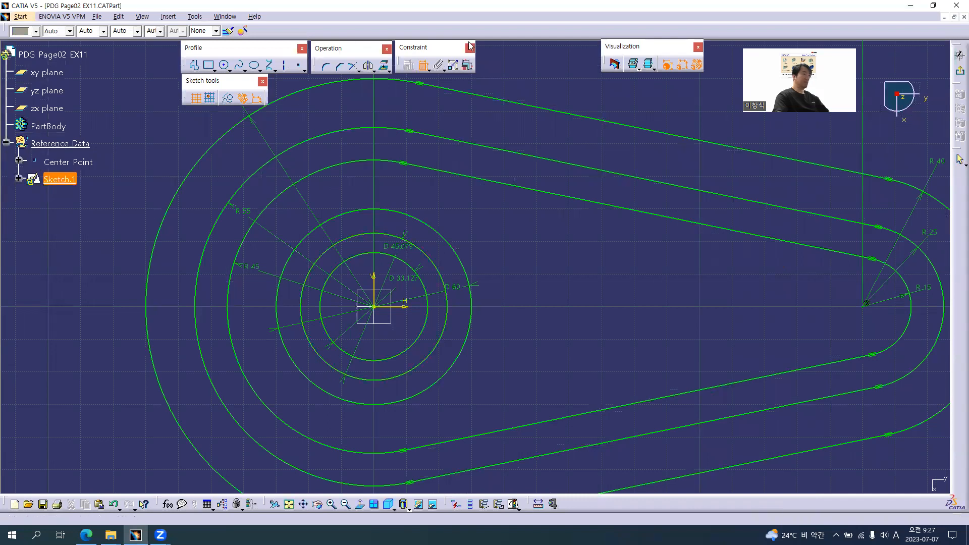
Step: Use Edit Multi-Constraint to set the radii of the two inner hub circles to 17 mm and 22 mm
click(468, 65)
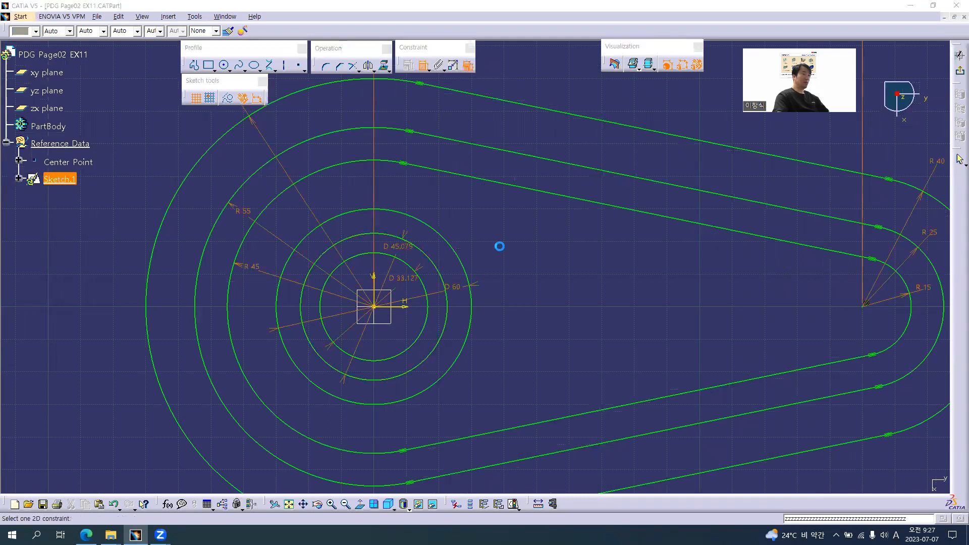
click(404, 279)
text(17)
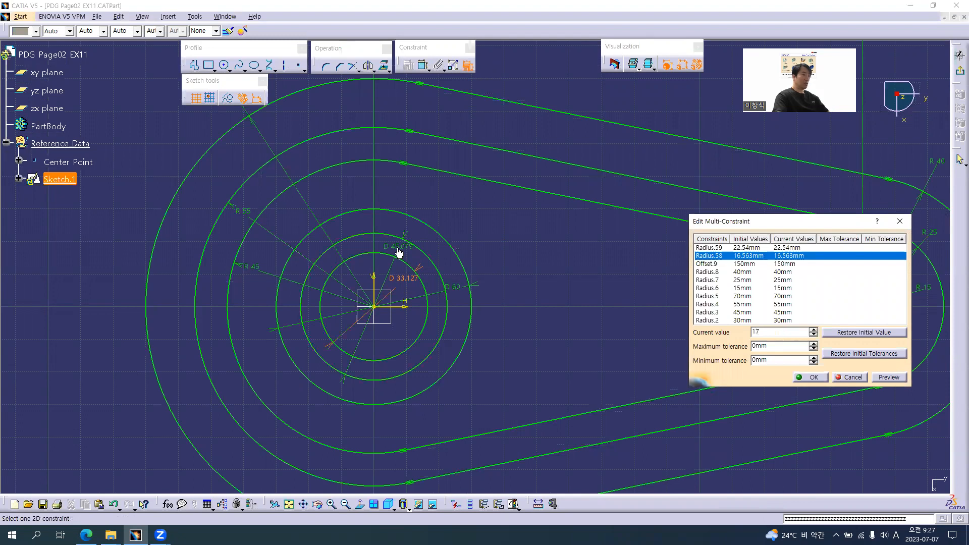
click(399, 252)
text(22)
key(Return)
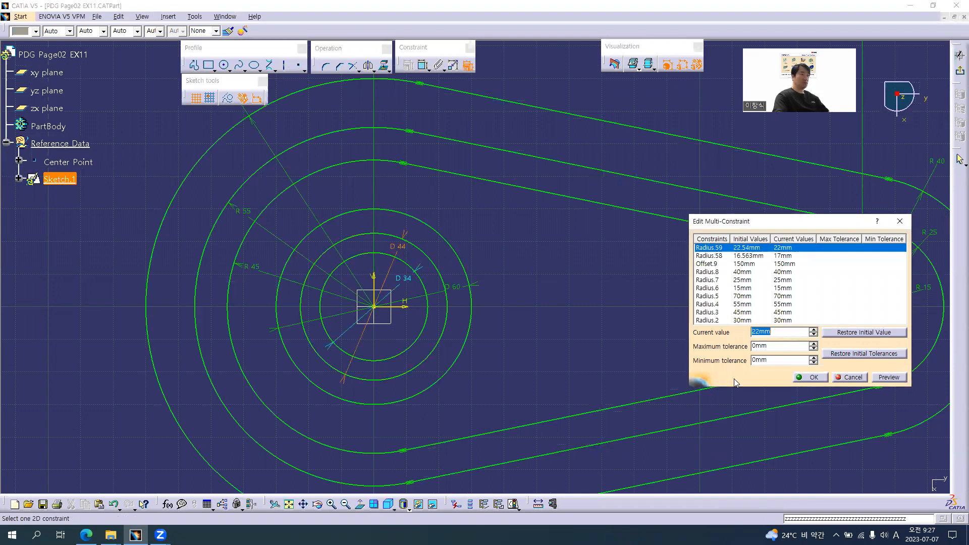
click(813, 378)
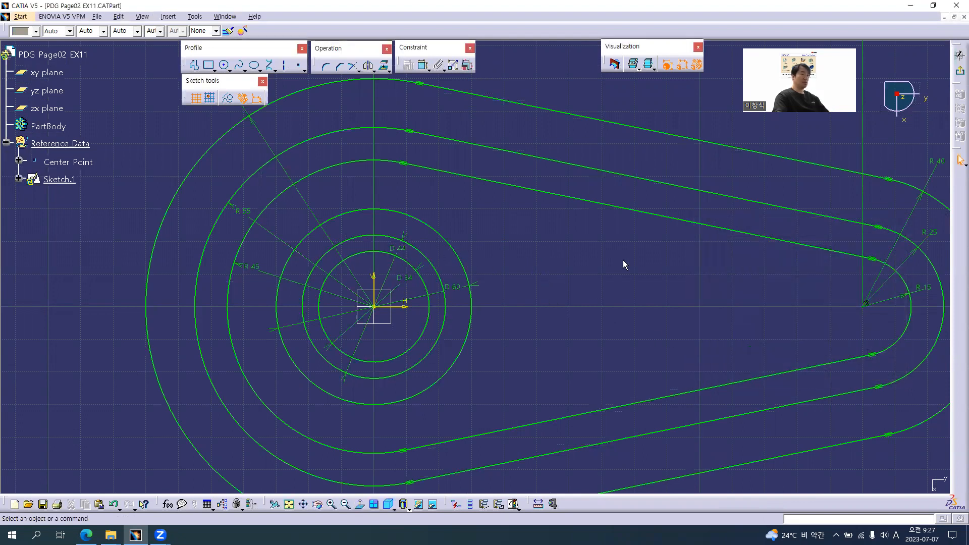
Step: Exit the finished plan-view sketch and rename it Master Sketch
middle_drag(622, 261, 619, 308)
click(957, 73)
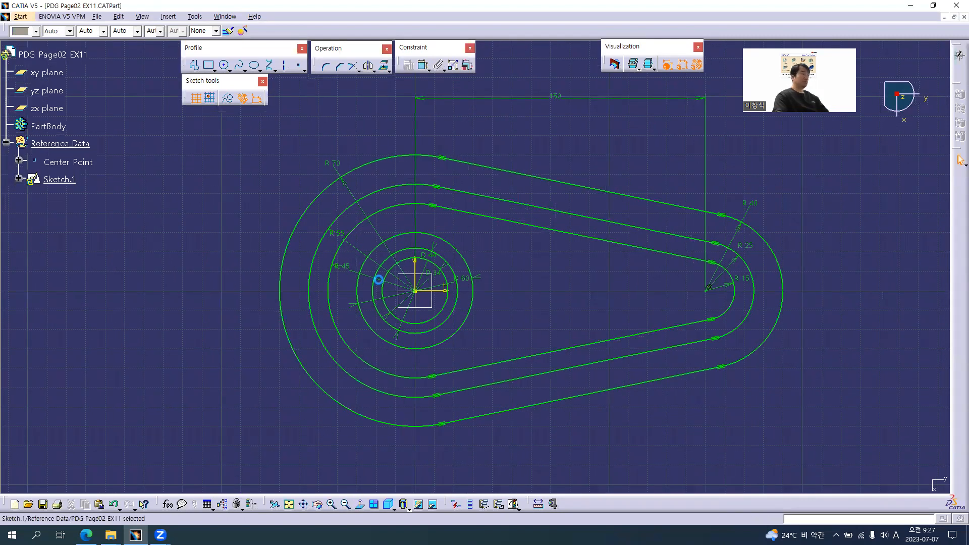
click(70, 184)
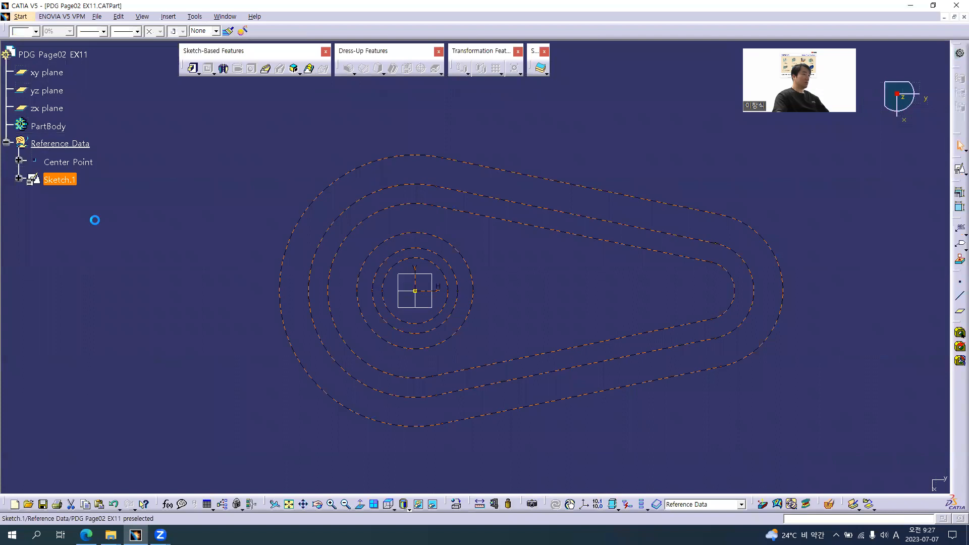
key(alt+Return)
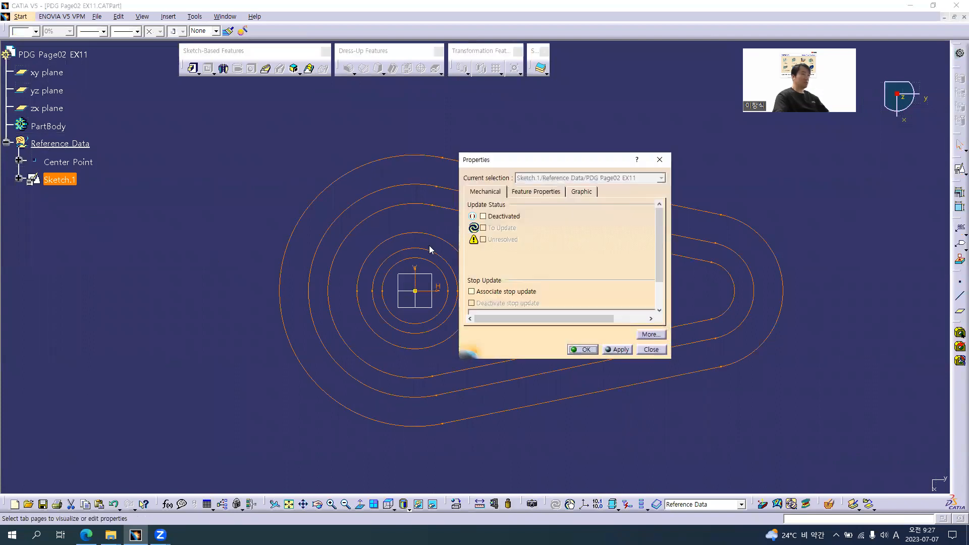
click(536, 191)
text(Master Sketch)
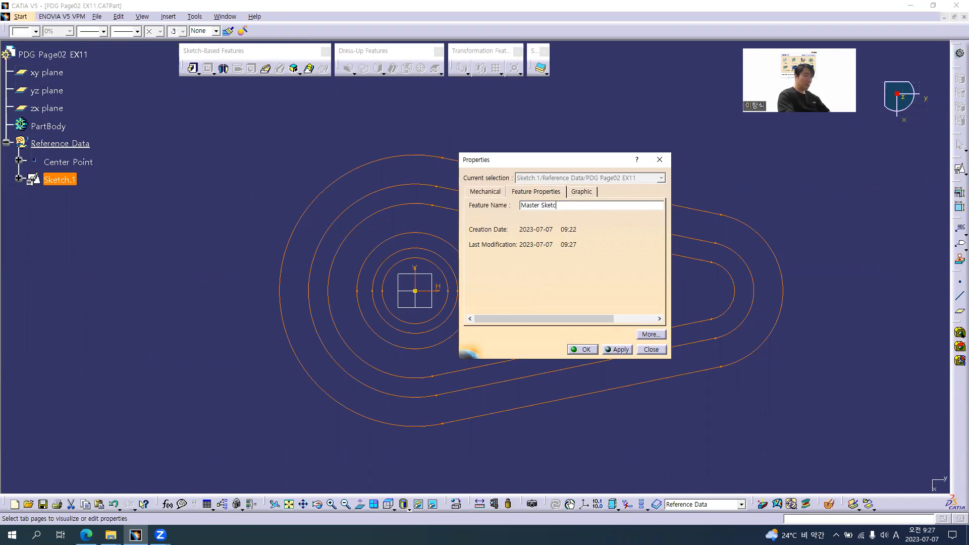
key(Return)
Step: Give Master Sketch a magenta colour, a 0.35 mm line thickness and a dotted line type
click(35, 31)
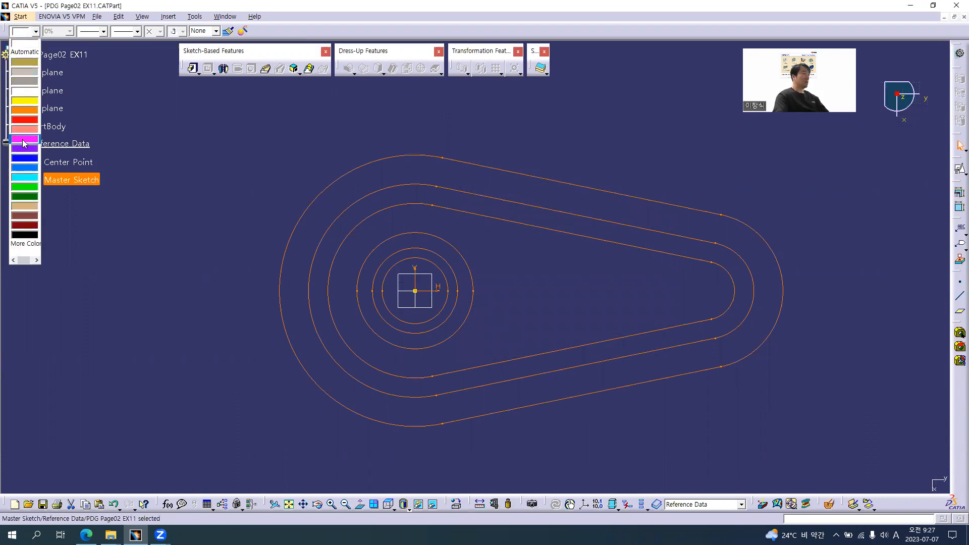
click(24, 139)
click(90, 31)
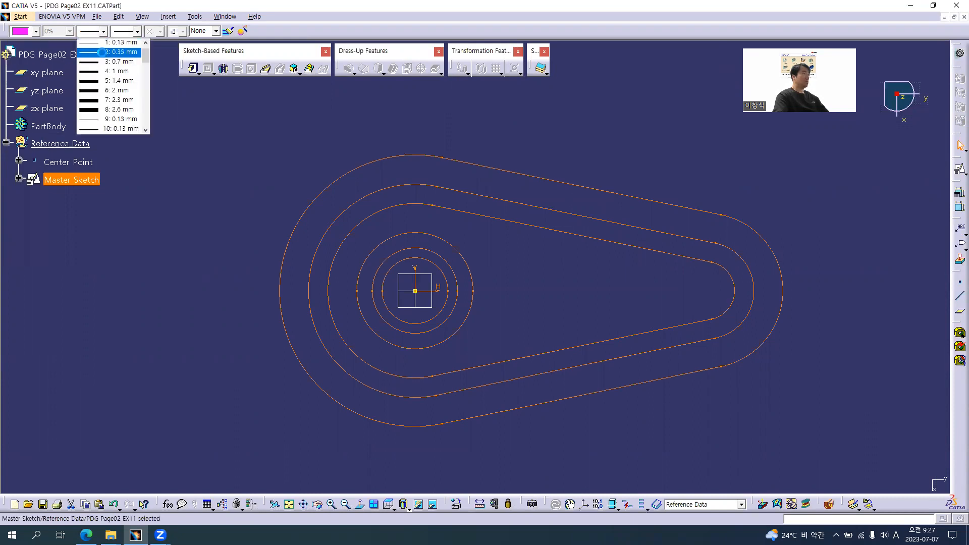
click(101, 55)
click(134, 31)
click(136, 101)
click(180, 233)
mouse_move(541, 316)
middle_down()
mouse_move(559, 293)
mouse_move(547, 145)
mouse_move(503, 202)
middle_up()
mouse_move(498, 301)
middle_down()
mouse_move(514, 305)
mouse_move(501, 318)
middle_up()
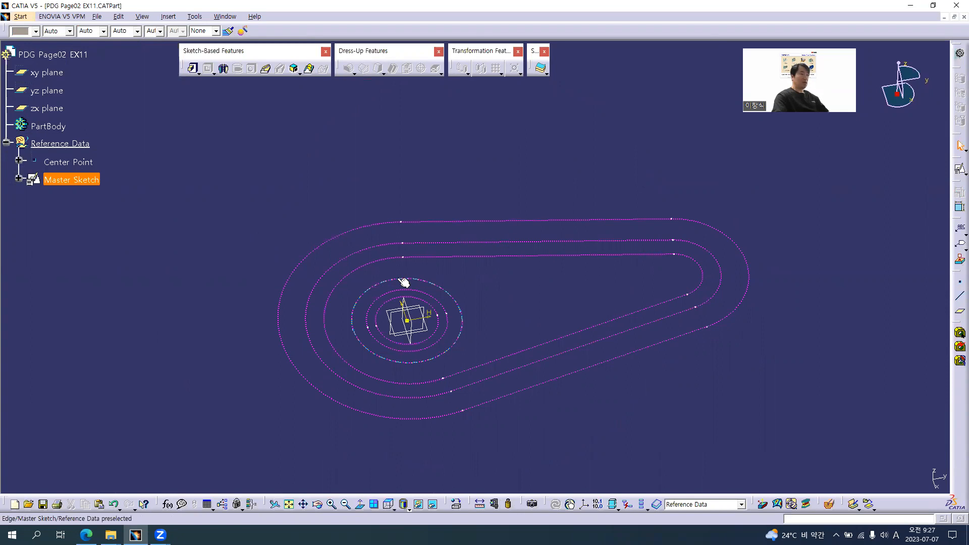
Step: Create a coordinate point at Z = 50 mm relative to Center Point, following the height in section cut A-A of the browser drawing
key(alt+Tab)
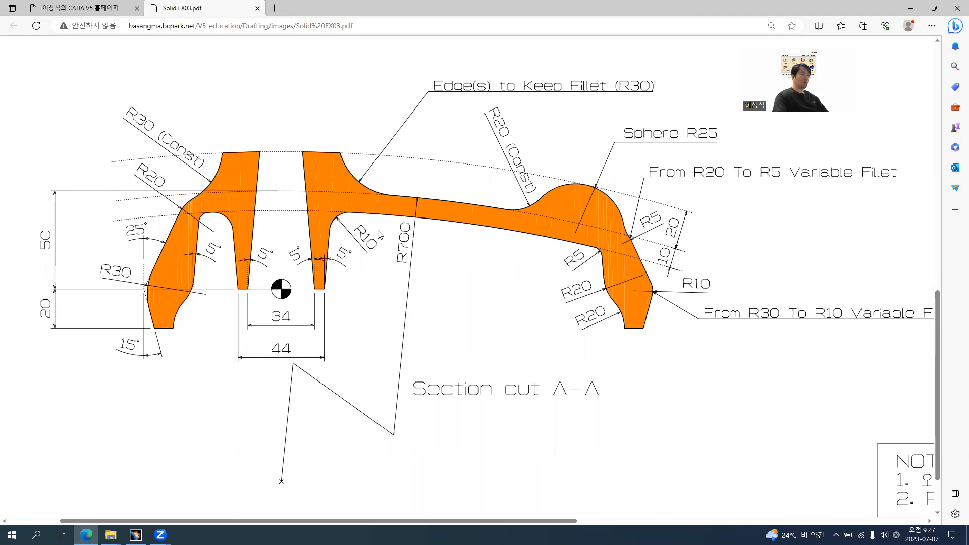
ctrl+scroll(376, 265, down, 2)
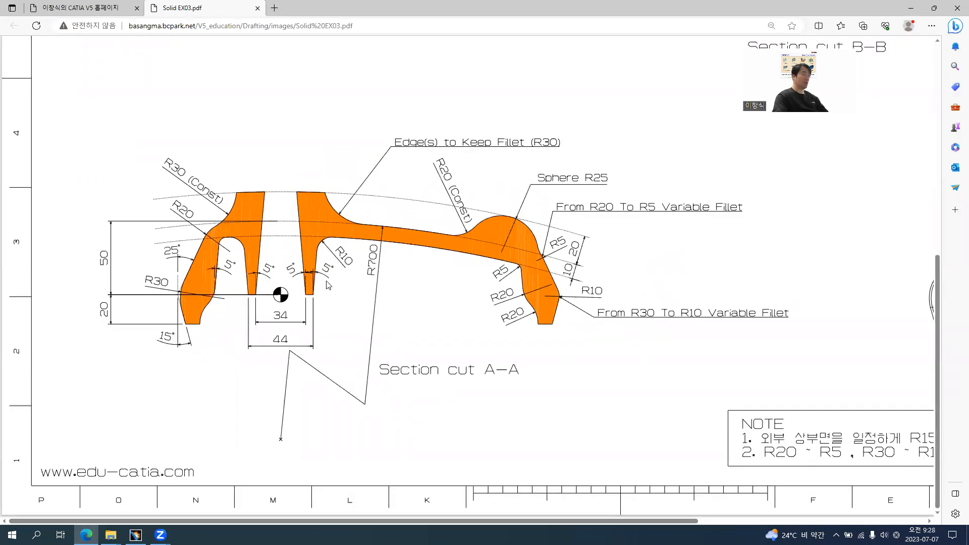
ctrl+scroll(278, 298, up, 1)
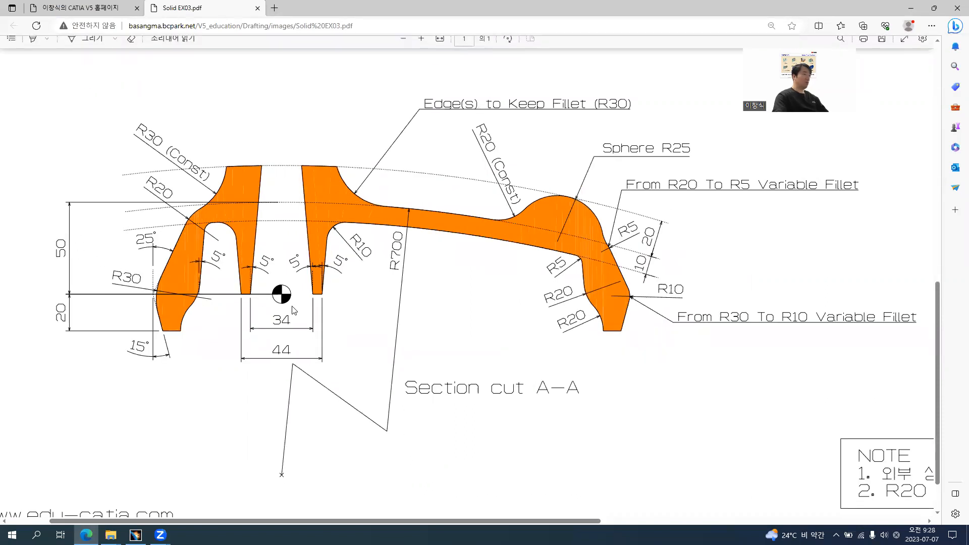
key(alt+Tab)
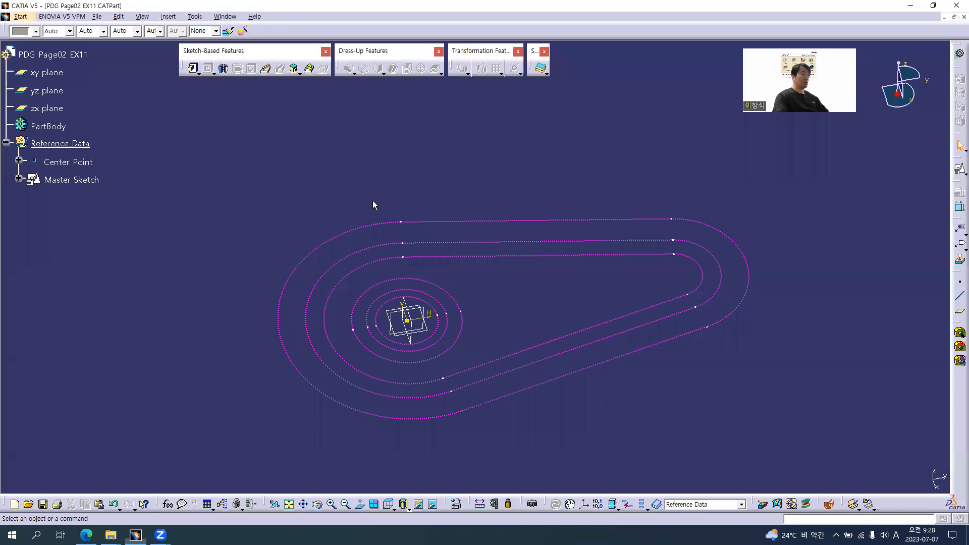
click(959, 281)
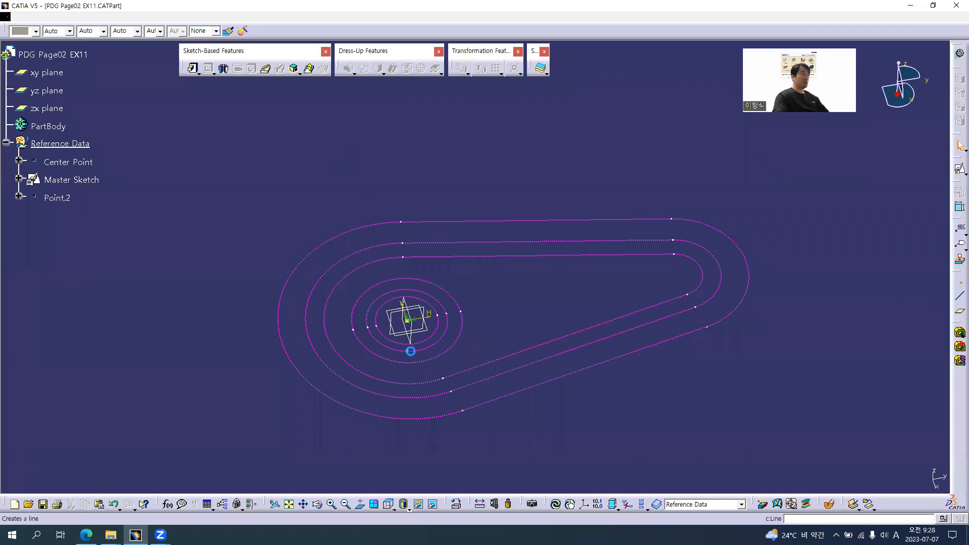
middle_drag(489, 274, 487, 211)
click(83, 162)
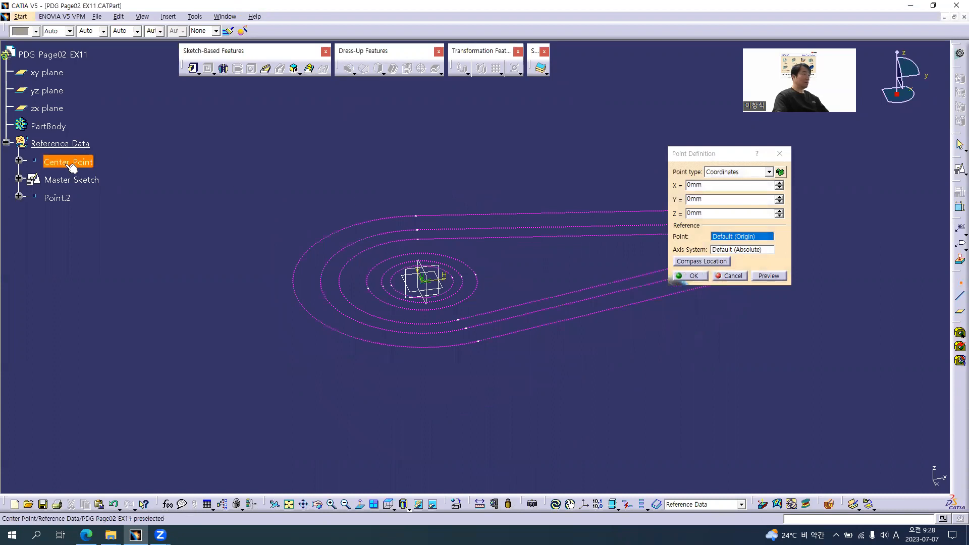
drag(658, 214, 560, 214)
text(50)
key(Tab)
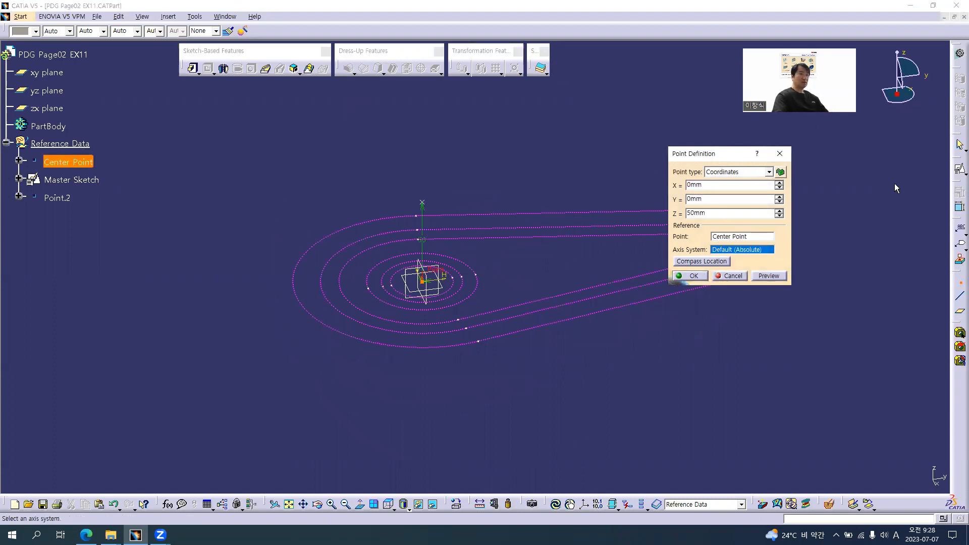
click(693, 276)
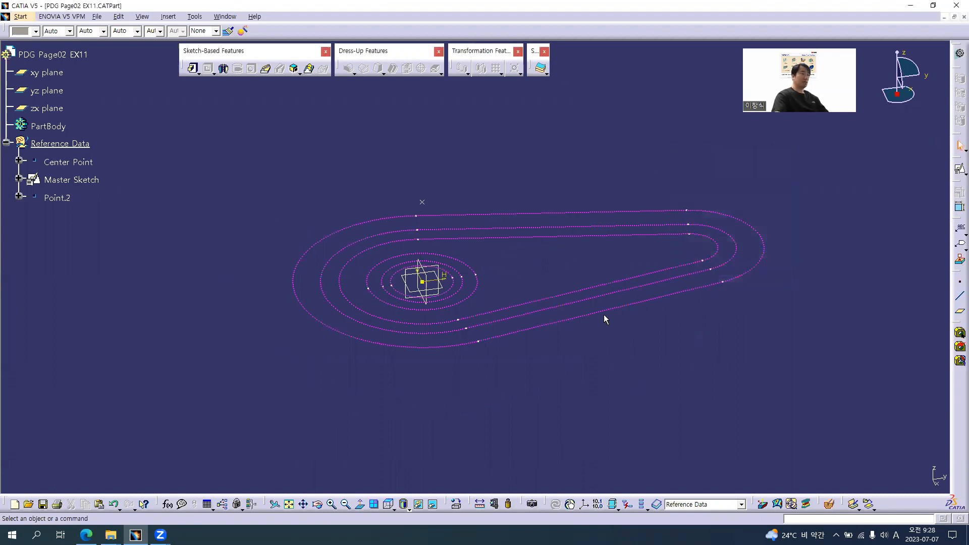
Step: Rename the new point as Point.2(Z Dir=50mm)
click(68, 199)
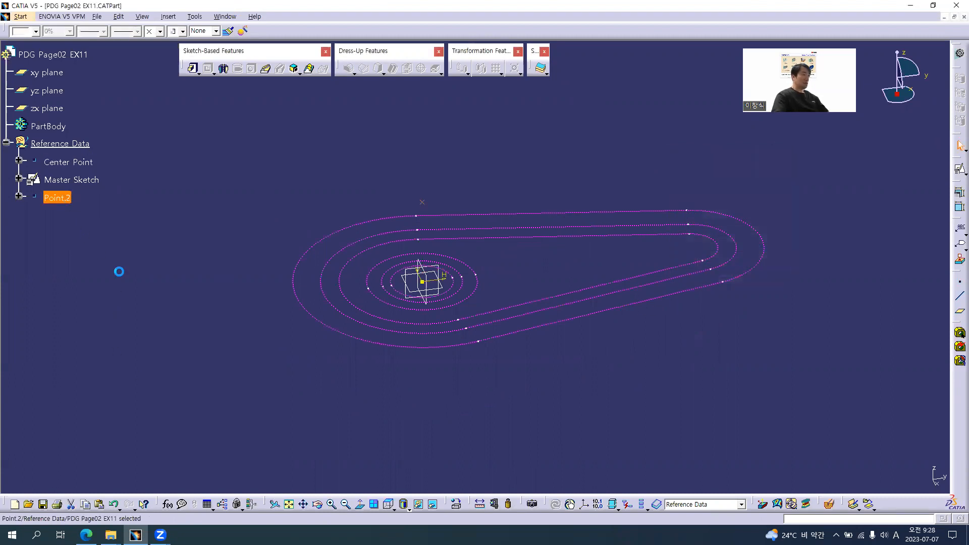
key(alt+Return)
text((Z Dir=50)
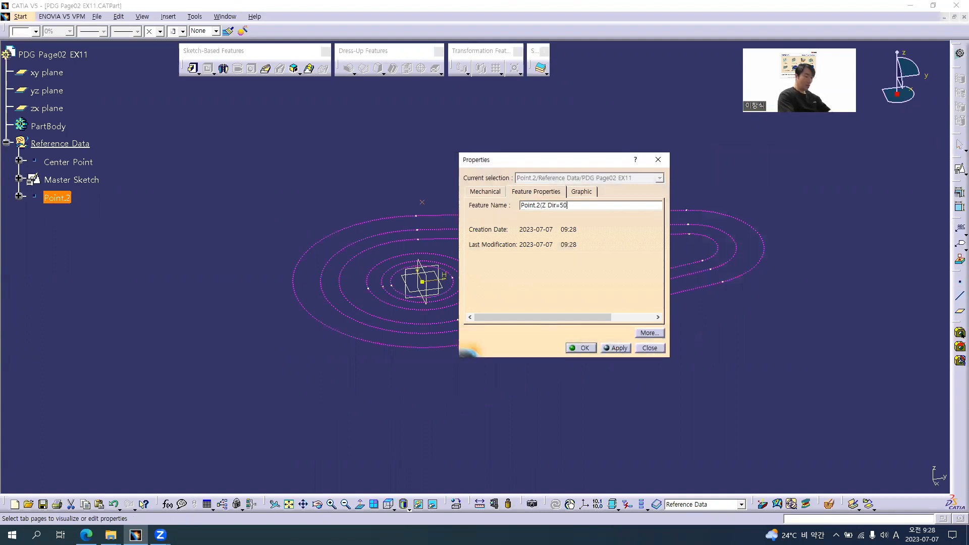
text(mm))
key(Return)
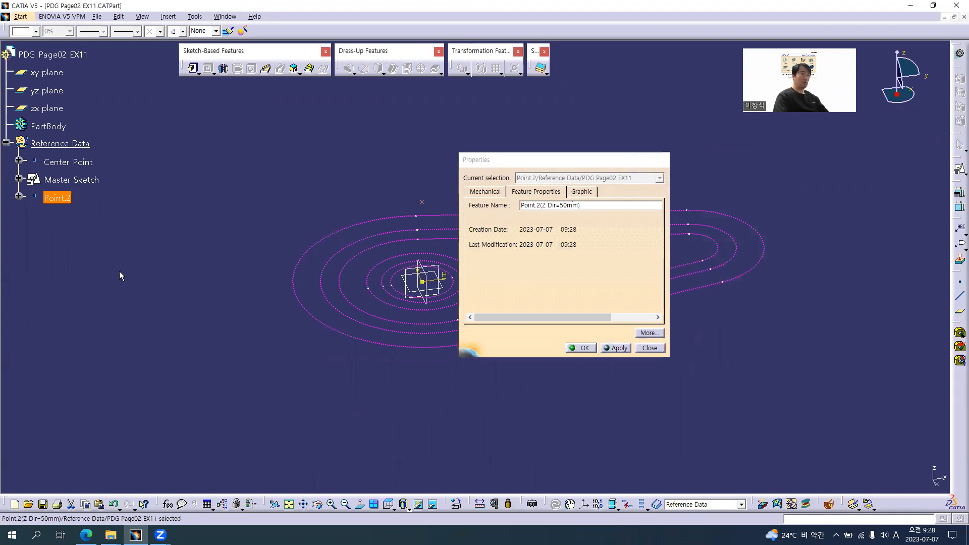
click(499, 181)
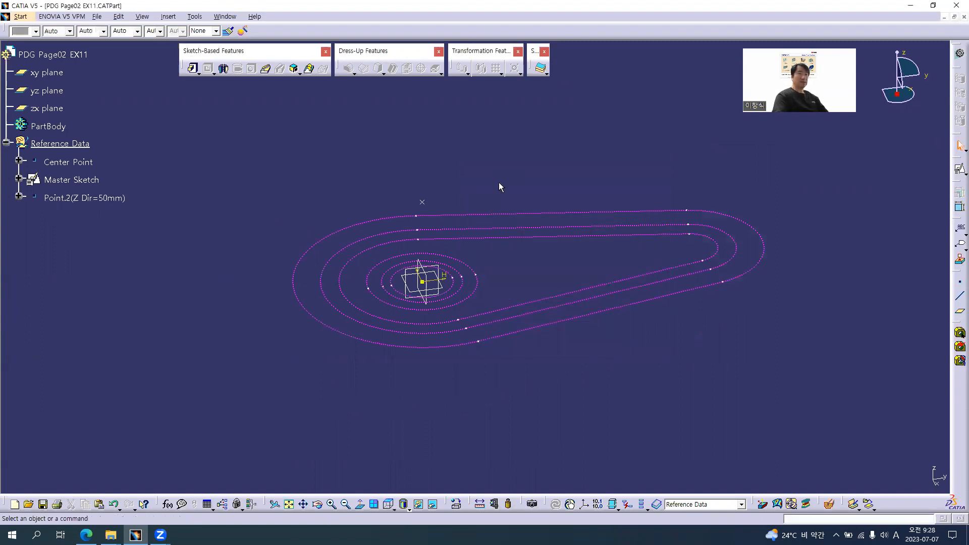
Step: Define a Center and point circle centred on Point.3(R700 C.P.), passing through Point.2(Z Dir=50mm), with the yz plane as support
key(alt+Tab)
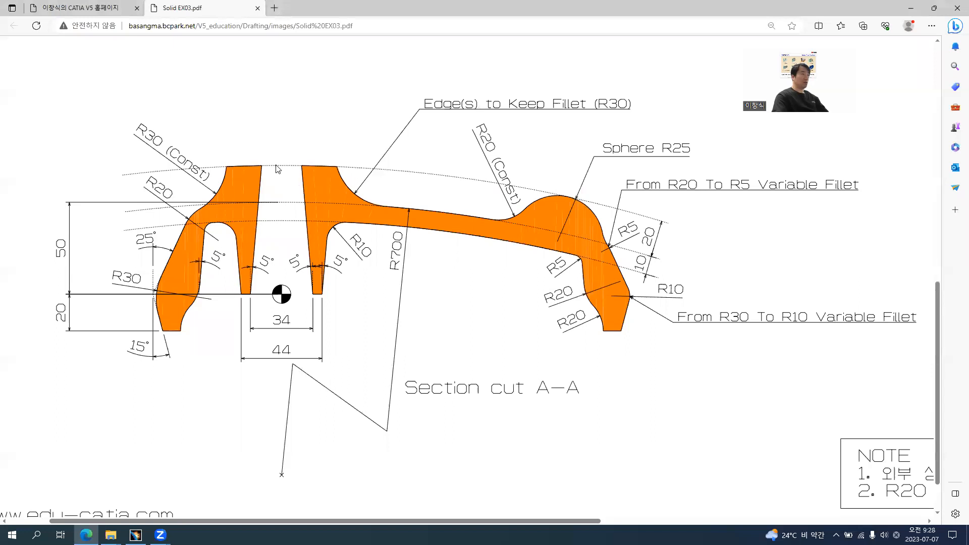
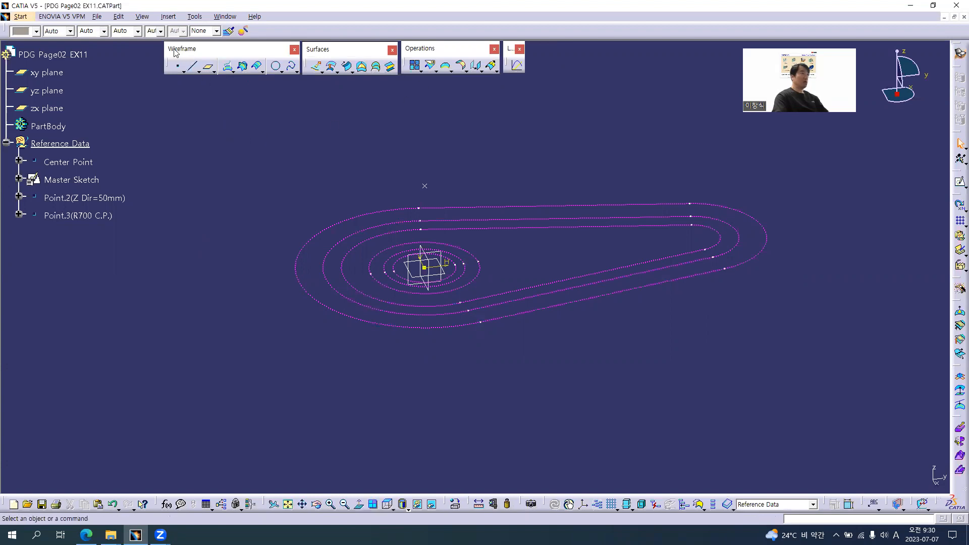
click(275, 66)
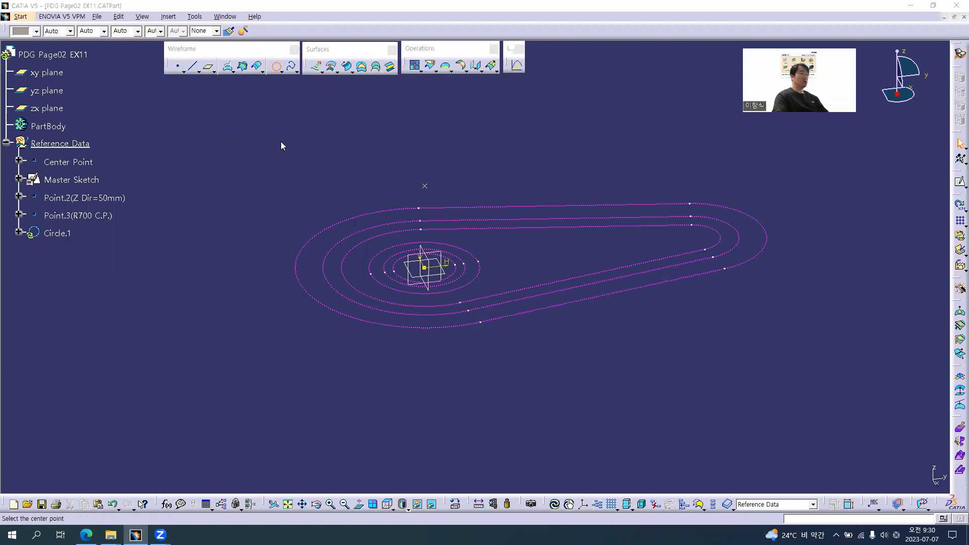
click(738, 186)
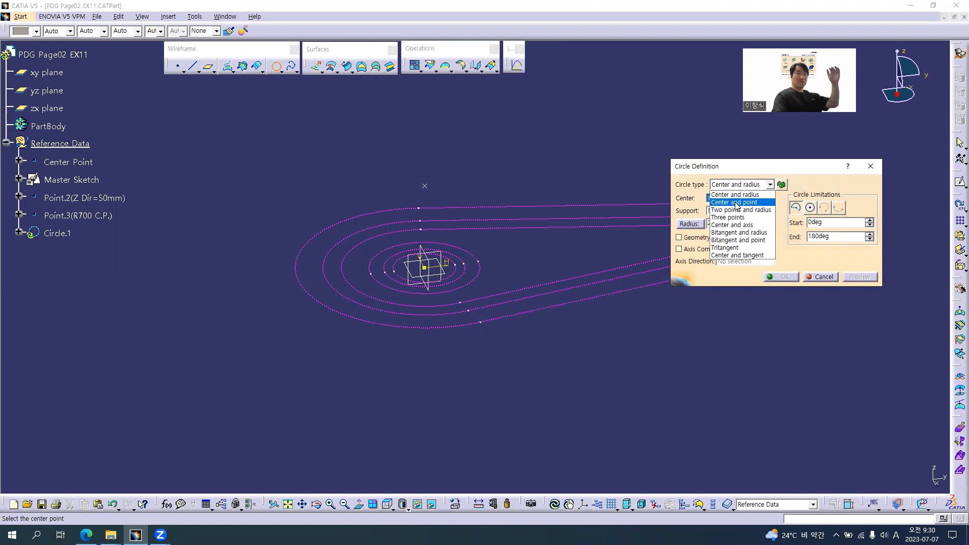
click(736, 203)
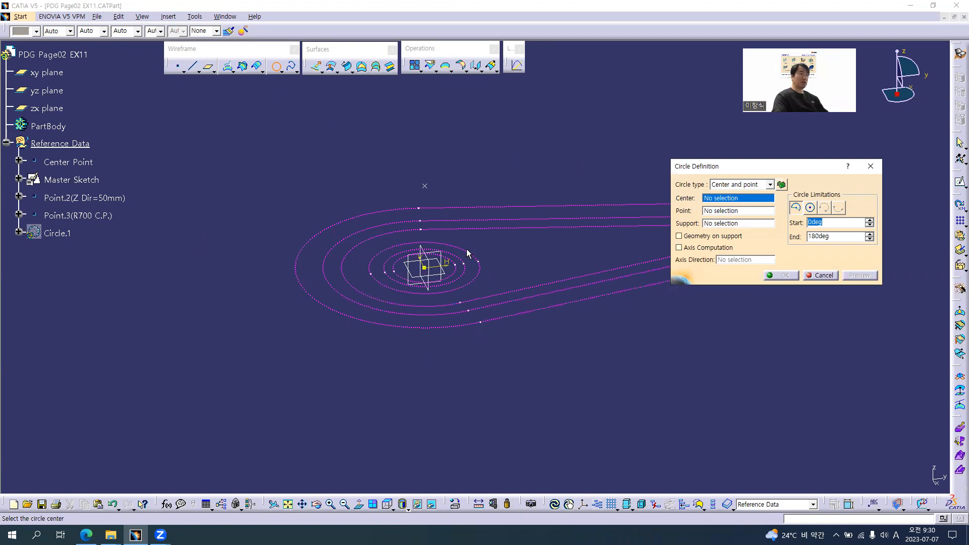
click(83, 217)
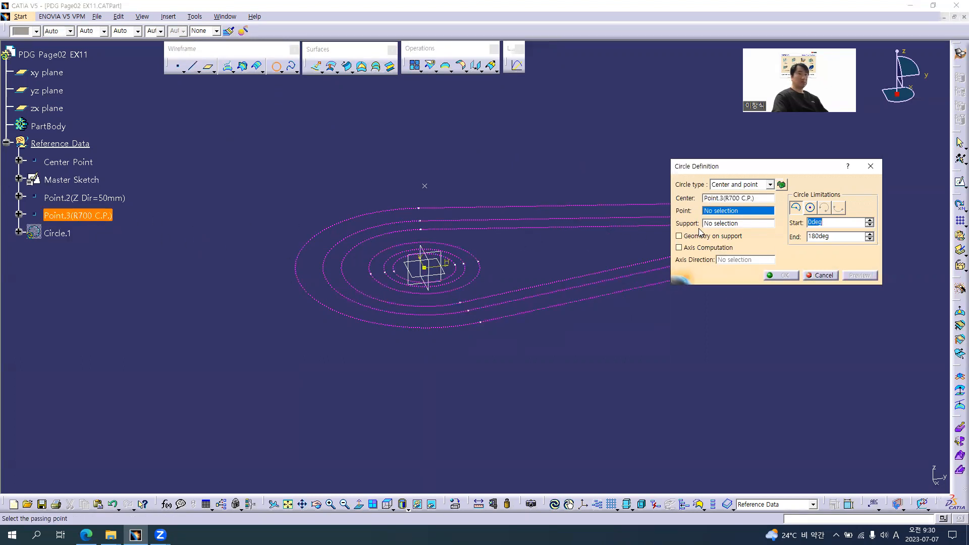
click(425, 187)
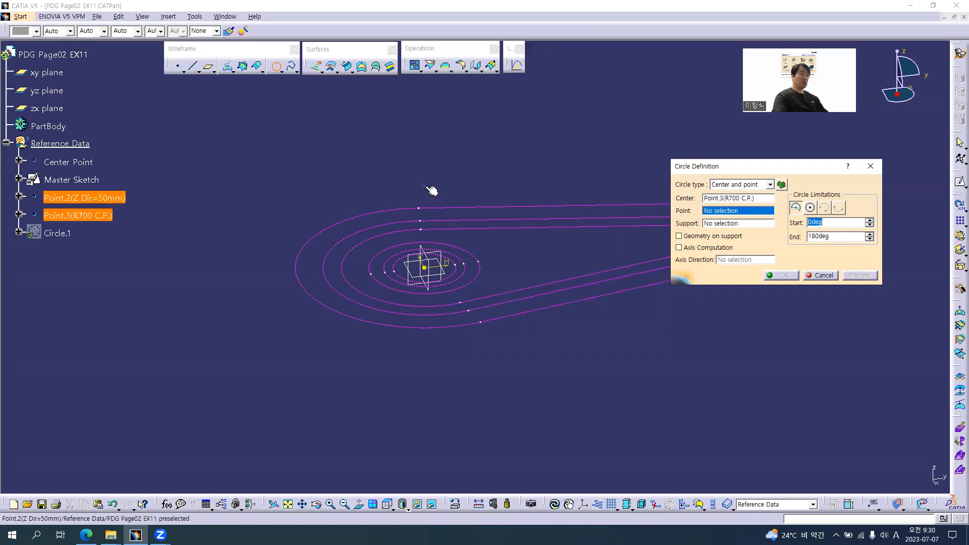
middle_drag(529, 305, 396, 418)
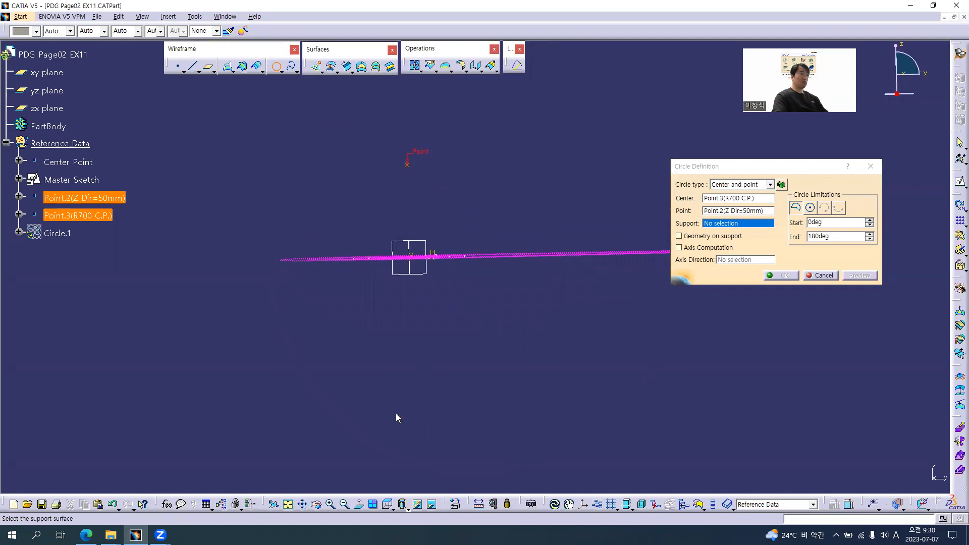
click(427, 243)
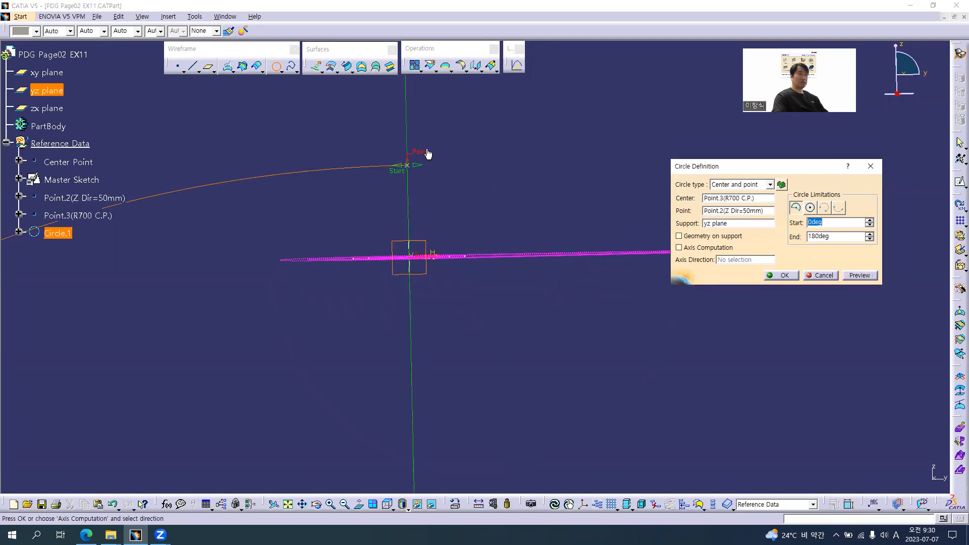
Step: Limit the R700 arc to a start angle of -20 degrees and an end angle of 10 degrees, and create it
text(-18)
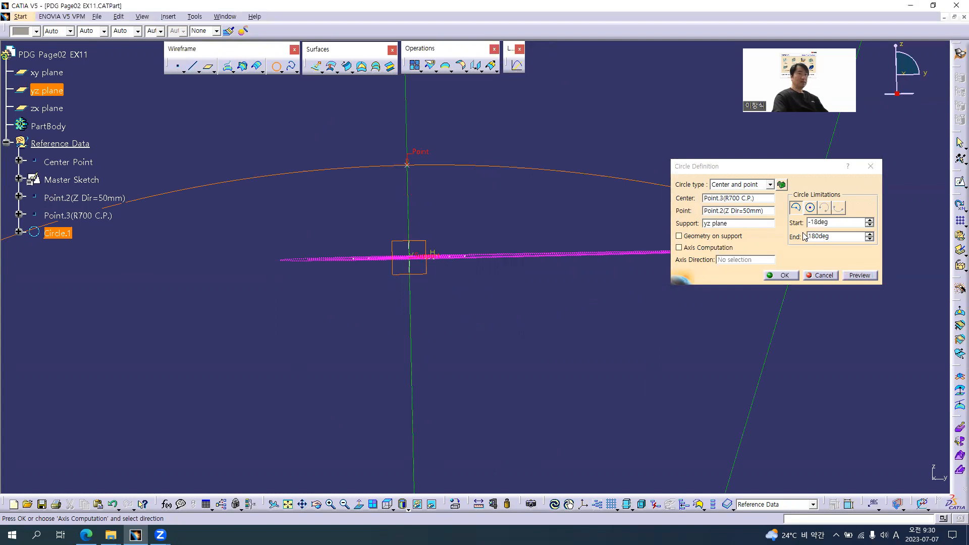
middle_drag(534, 307, 480, 300)
drag(452, 478, 429, 169)
middle_drag(536, 281, 513, 220)
drag(651, 341, 674, 338)
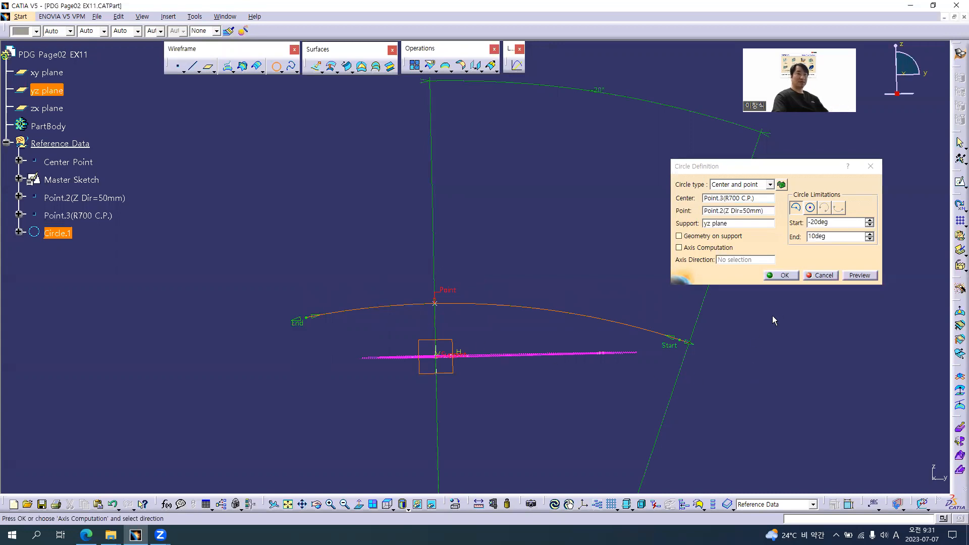
click(785, 276)
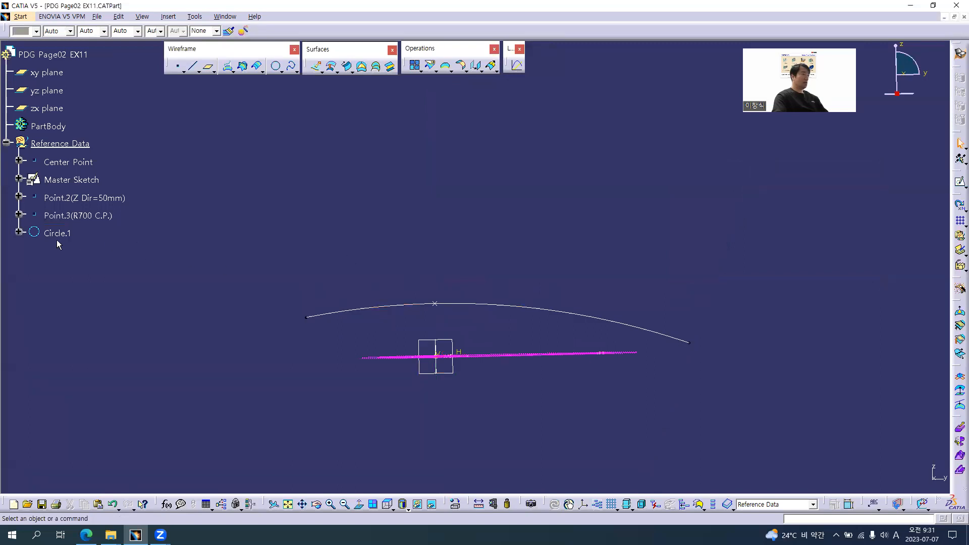
Step: Rename the new arc as Circle.1(R700 Guide Curve)
click(57, 233)
key(alt+Return)
key(End)
text((R7)
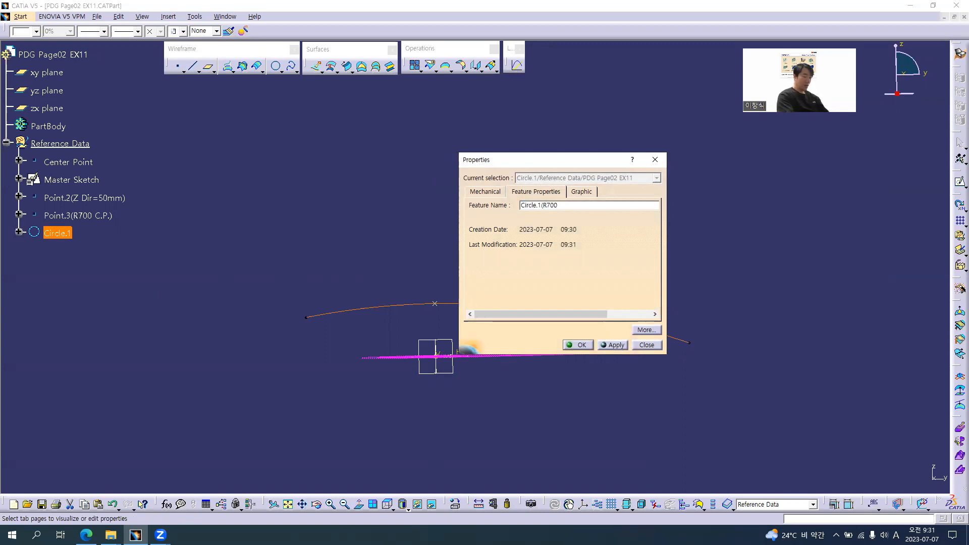
text(00 Gui)
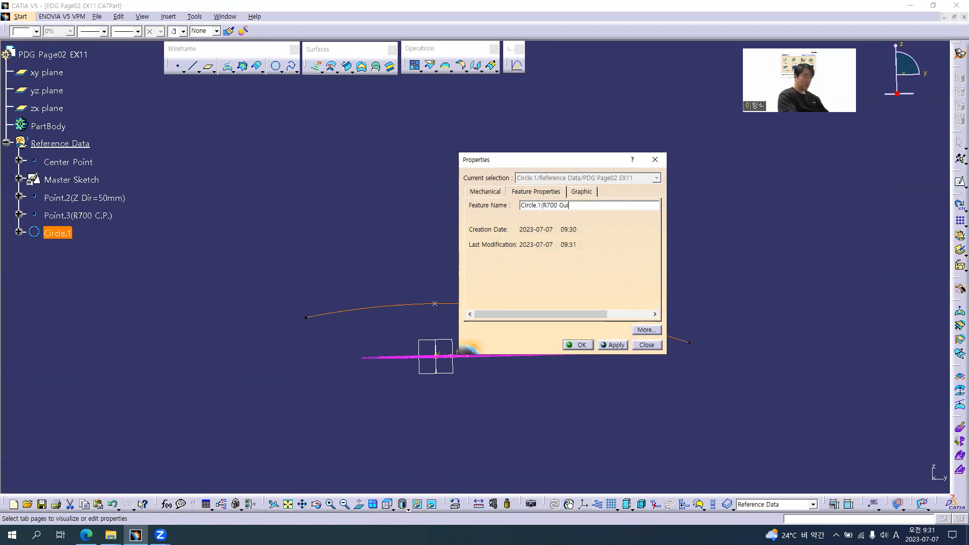
text(de Curve))
key(Return)
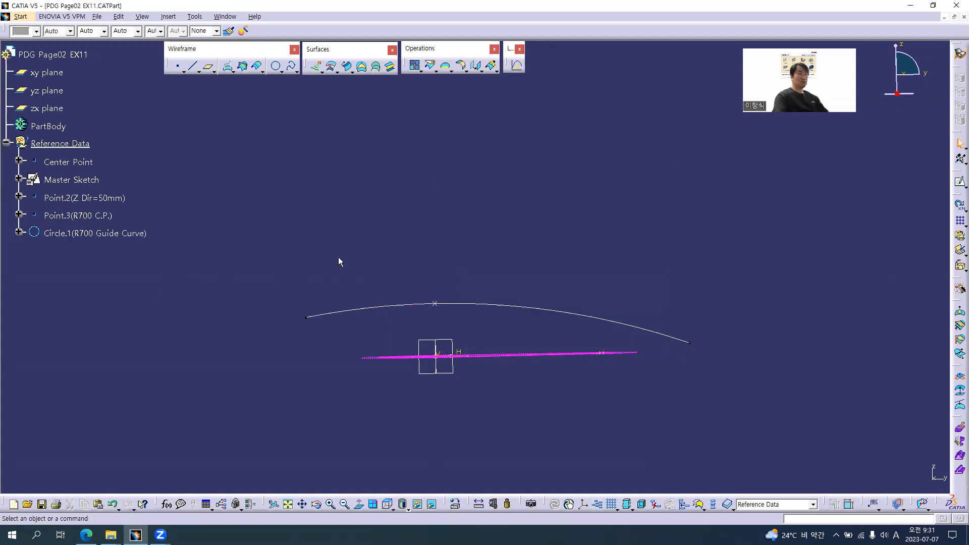
Step: Examine the plan view and section cut B-B in the browser drawing for the R150 arc, comparing its orientation with the CATIA model
mouse_move(427, 282)
middle_down()
mouse_move(389, 277)
mouse_move(420, 209)
mouse_move(430, 208)
middle_up()
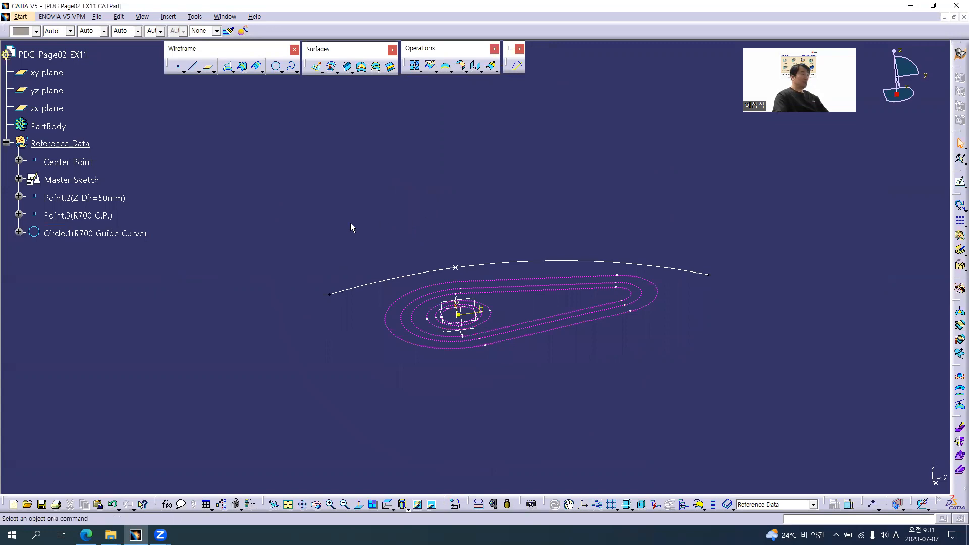
key(alt+Tab)
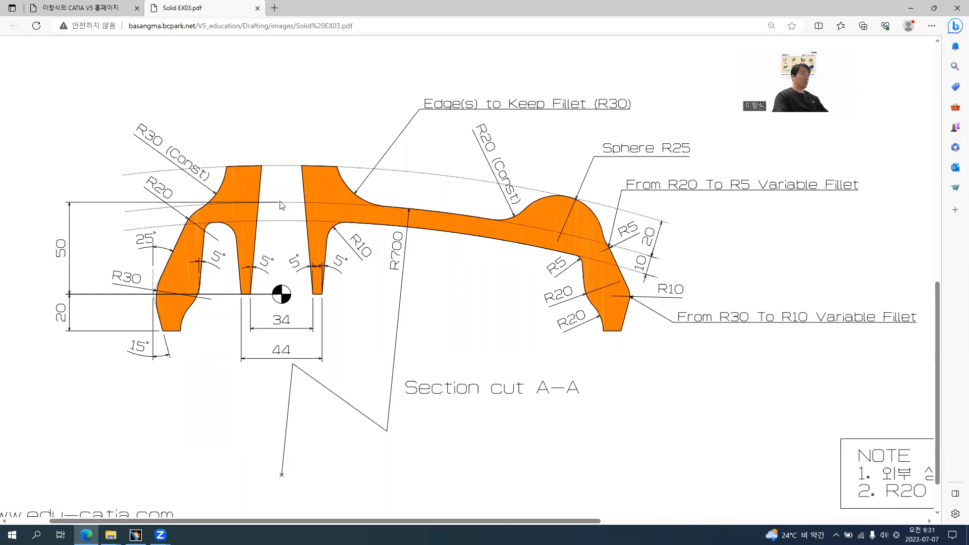
ctrl+scroll(392, 292, down, 3)
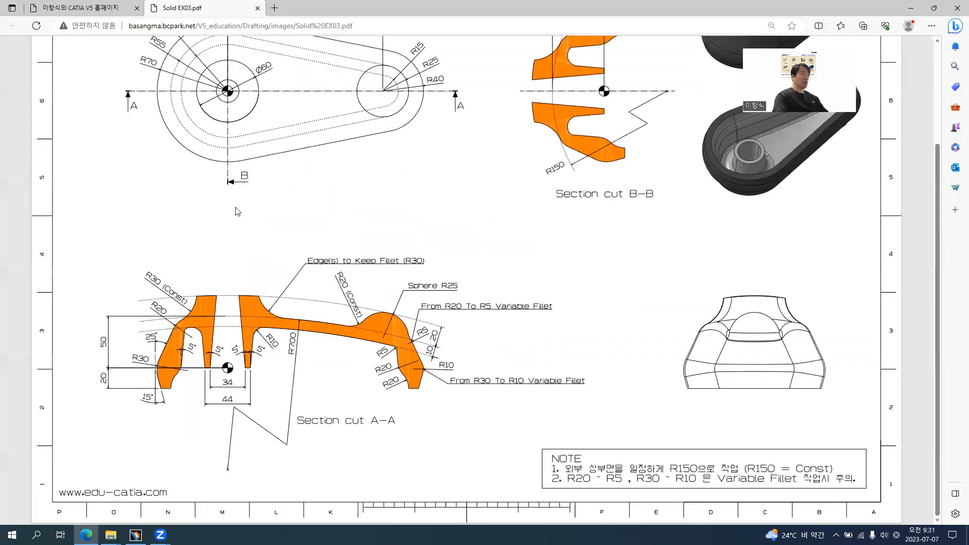
ctrl+scroll(237, 166, up, 2)
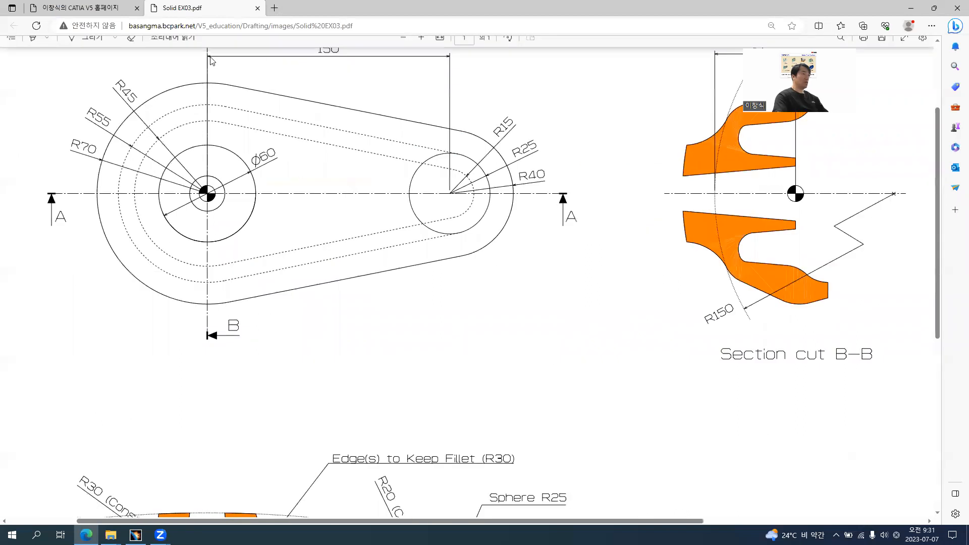
scroll(208, 116, up, 2)
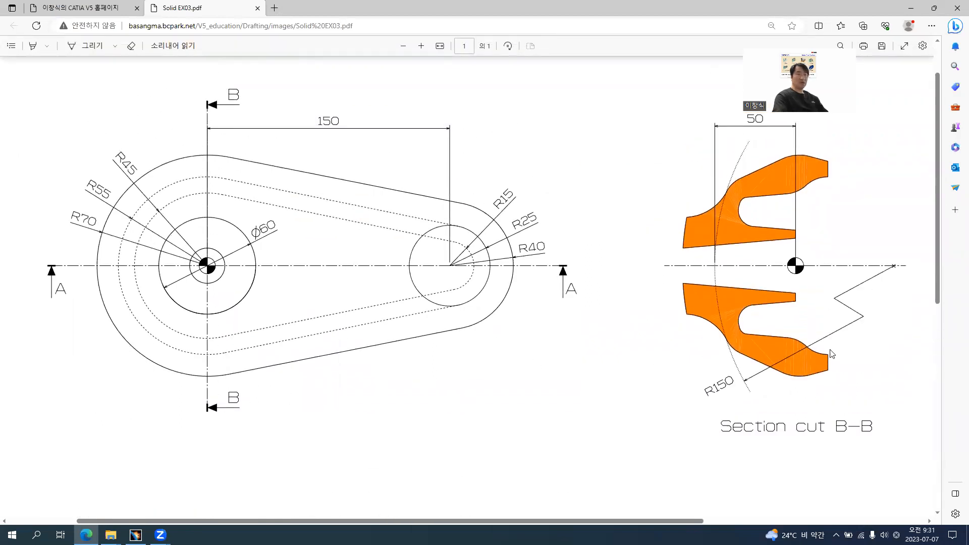
scroll(767, 155, up, 2)
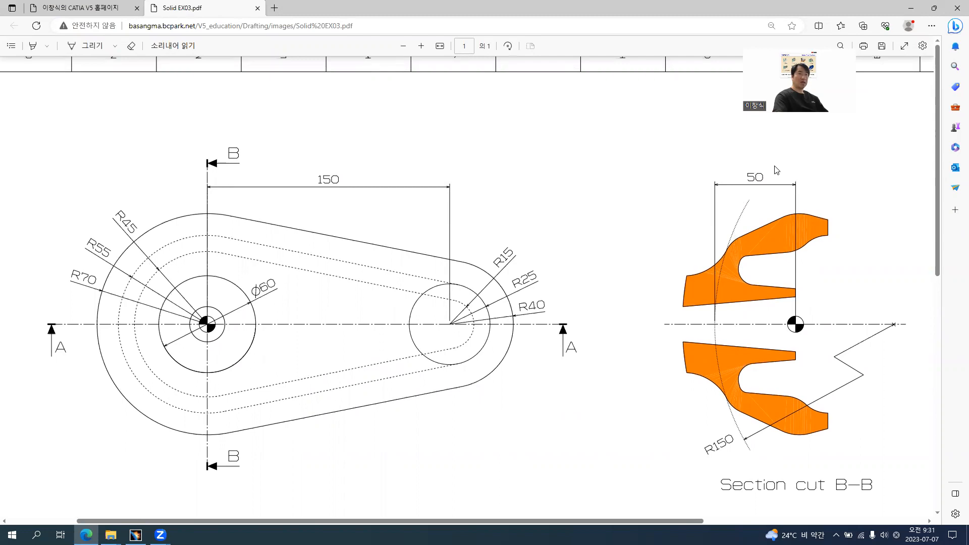
key(alt+Tab)
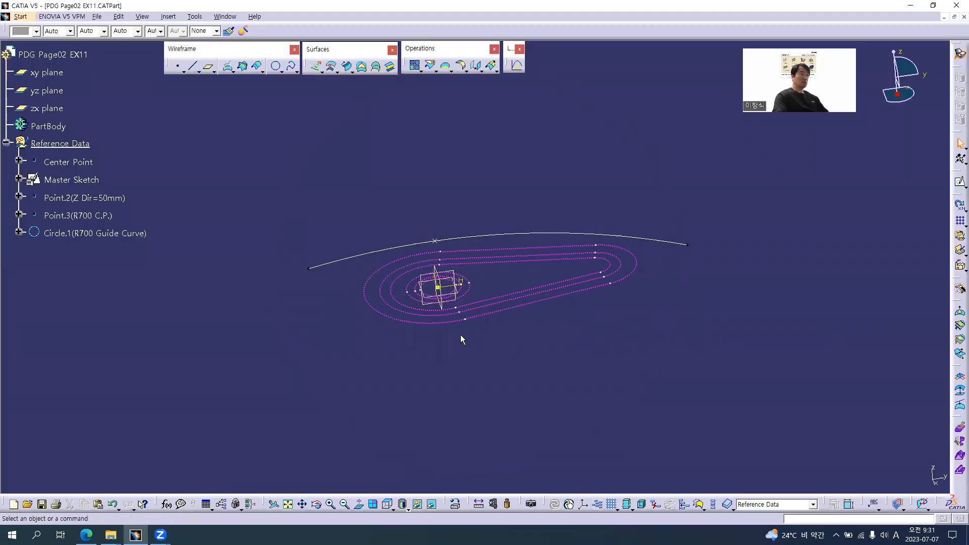
key(alt+Tab)
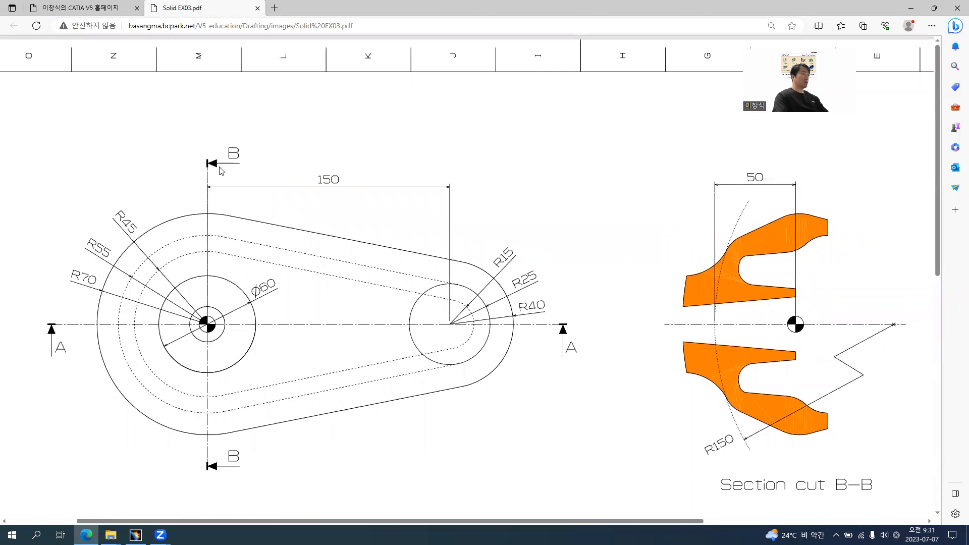
key(alt+Tab)
middle_drag(528, 283, 491, 454)
middle_drag(579, 271, 301, 256)
middle_drag(491, 255, 485, 269)
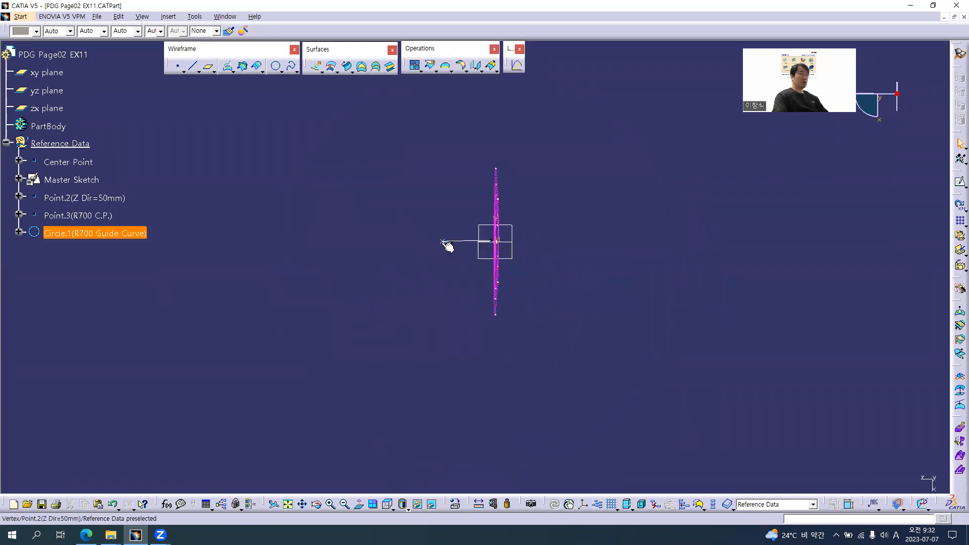
key(alt+Tab)
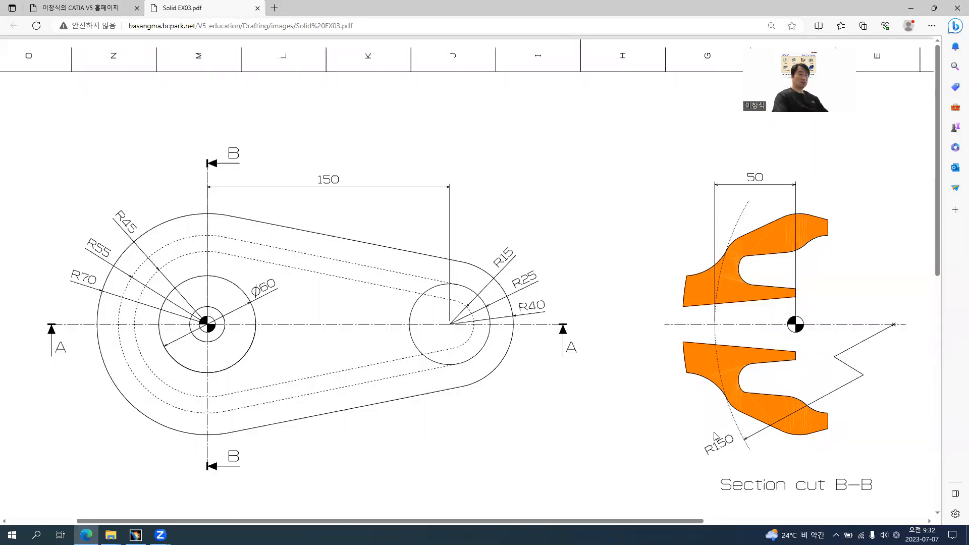
key(alt+Tab)
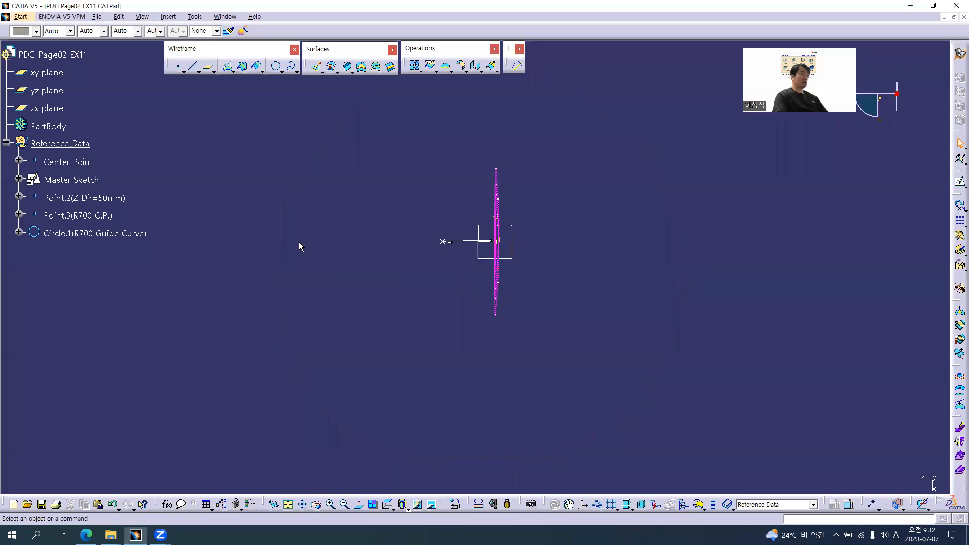
Step: Create a coordinate point at Z = -150 mm relative to Point.2(Z Dir=50mm) as the centre of the R150 arc
click(179, 67)
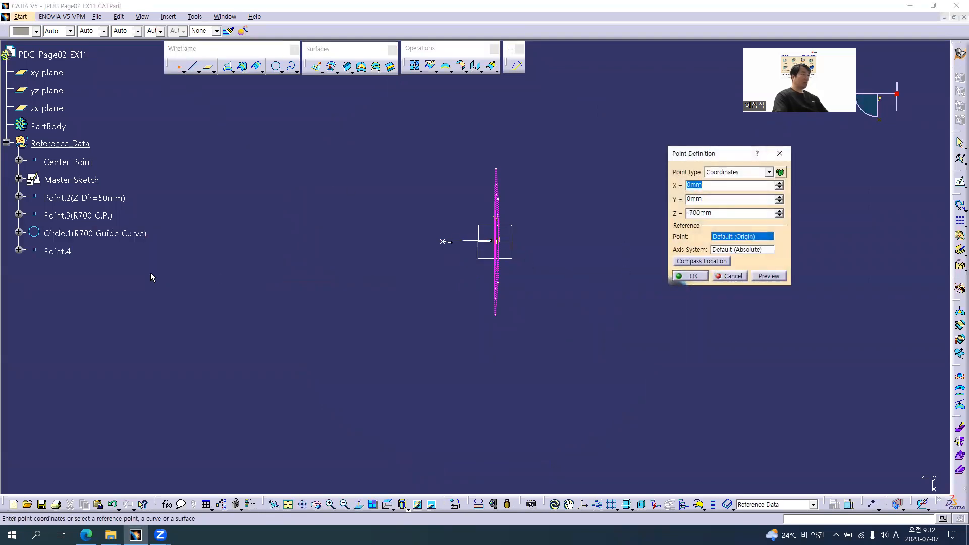
click(76, 197)
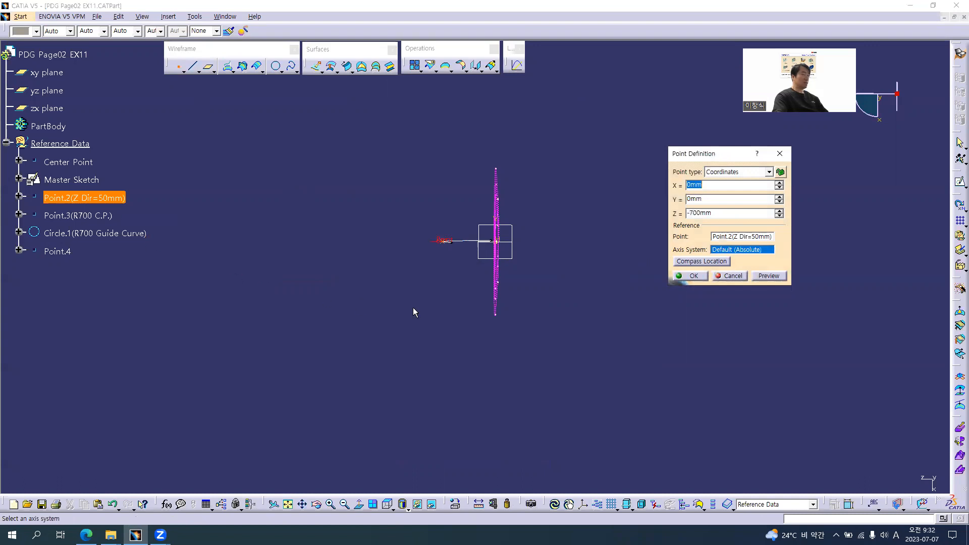
click(693, 213)
text(-1)
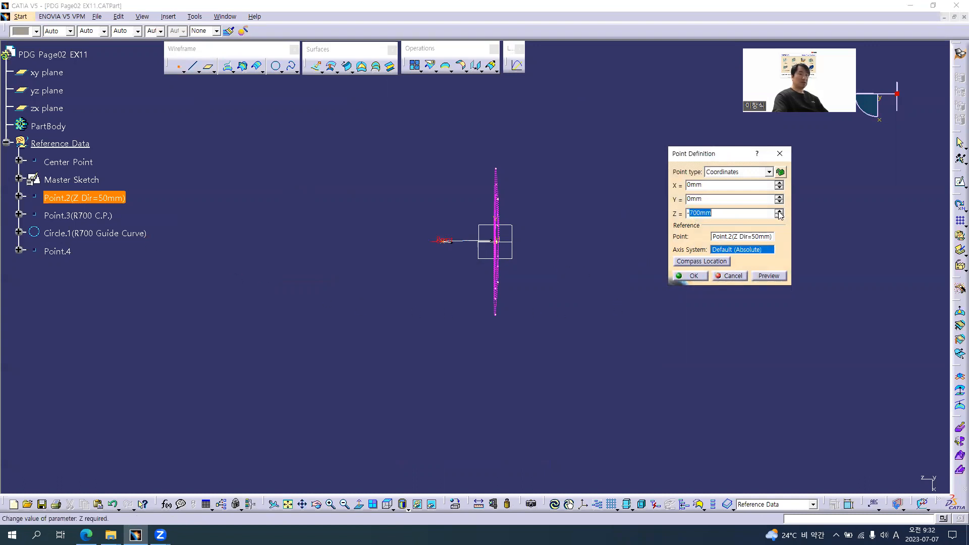
text(50)
key(Return)
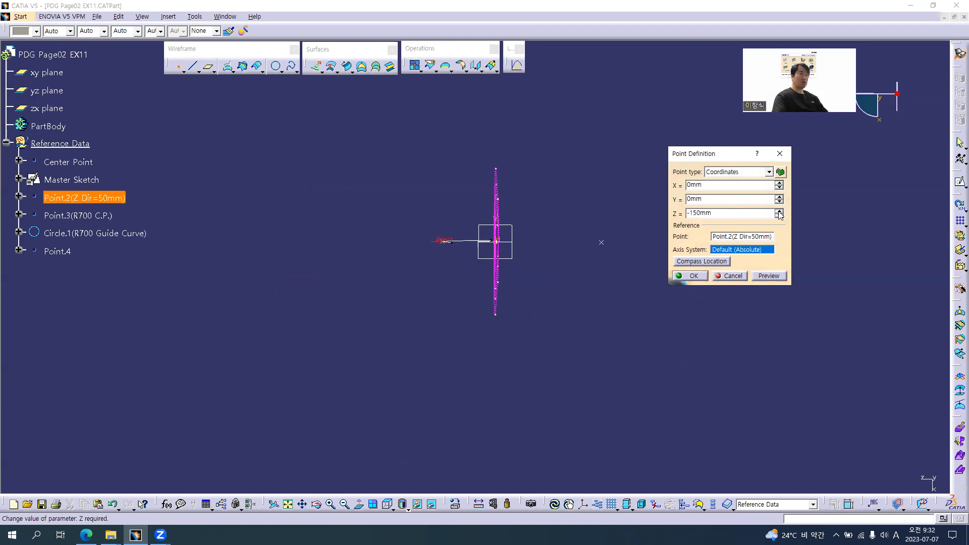
click(693, 278)
Step: Rename the new R150 arc centre point as Point.4(R150 C.P.)
key(alt+Tab)
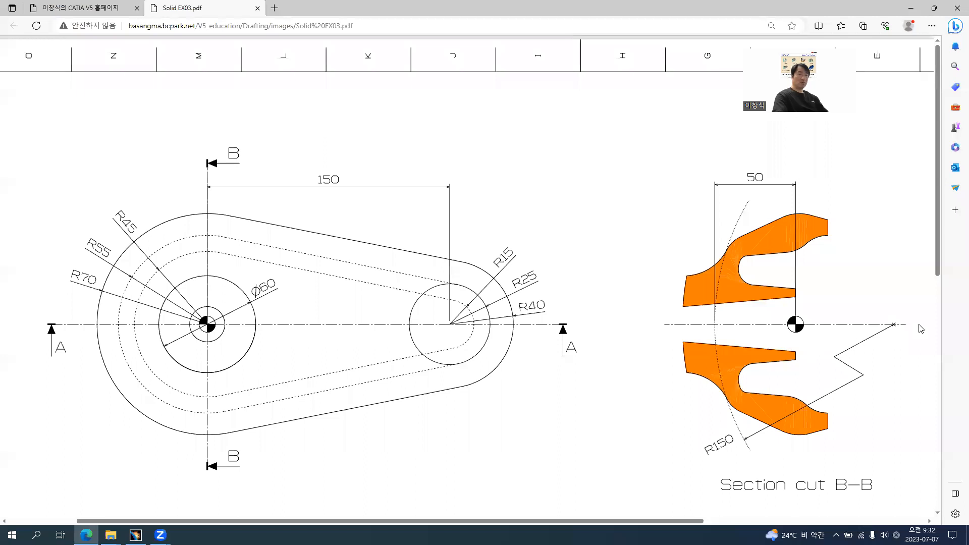
key(ctrl+Tab)
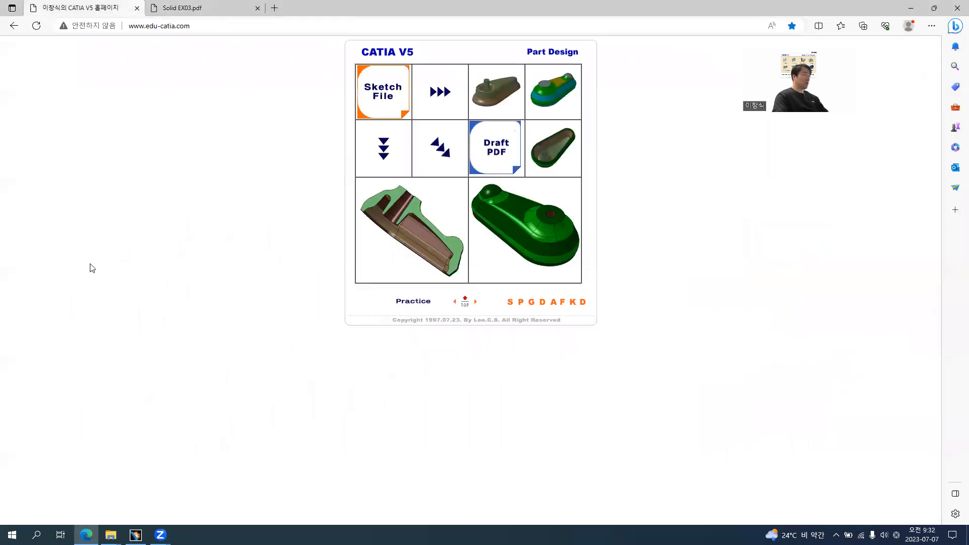
key(alt+Tab)
key(alt+Tab)
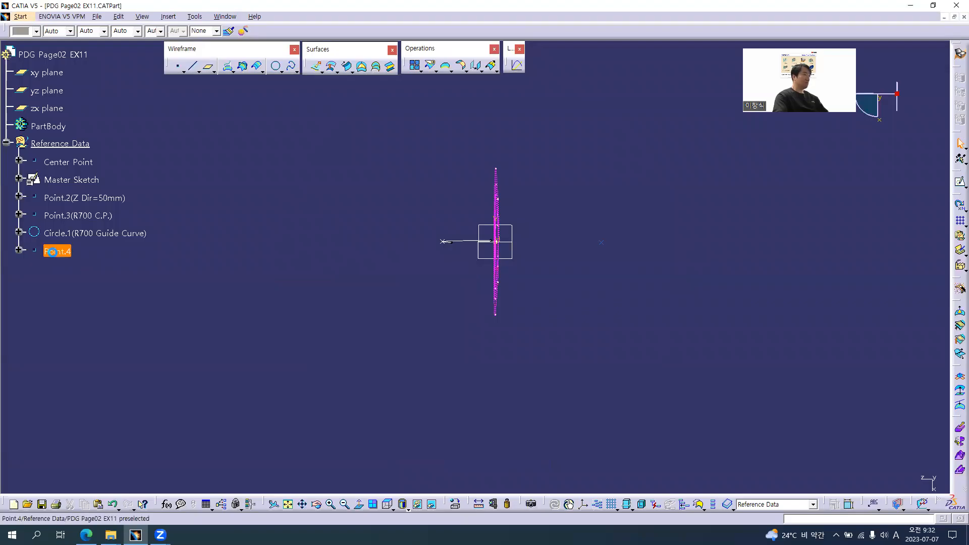
key(alt+Return)
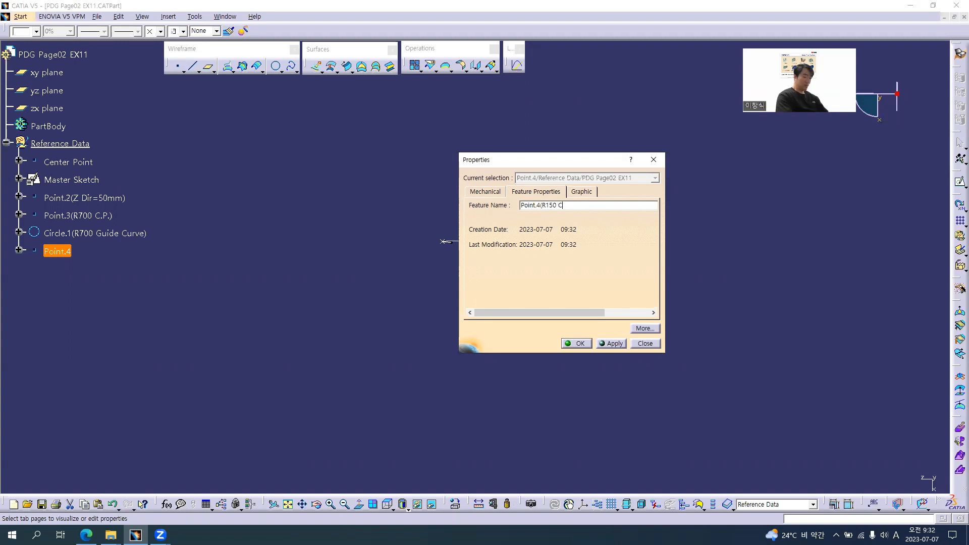
text((R150 C.P))
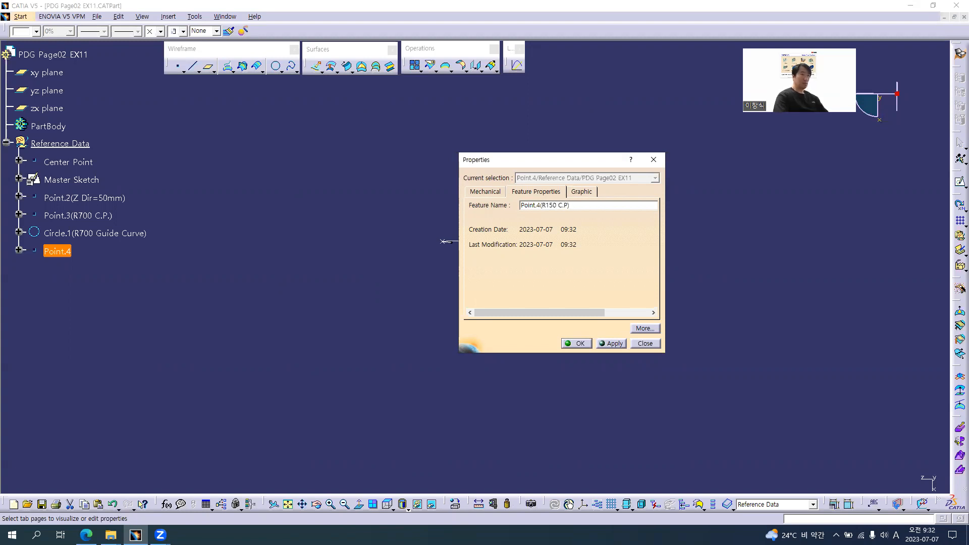
key(Return)
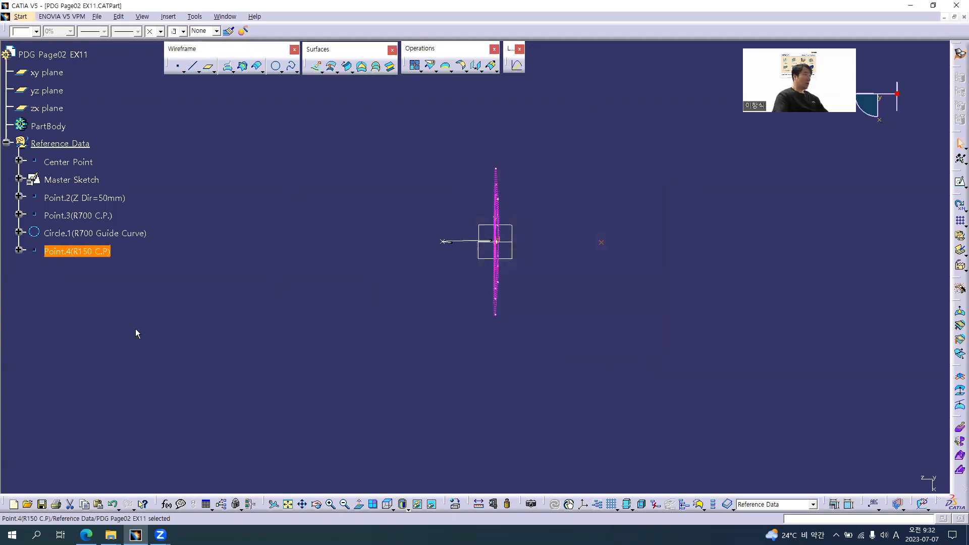
click(135, 330)
click(87, 252)
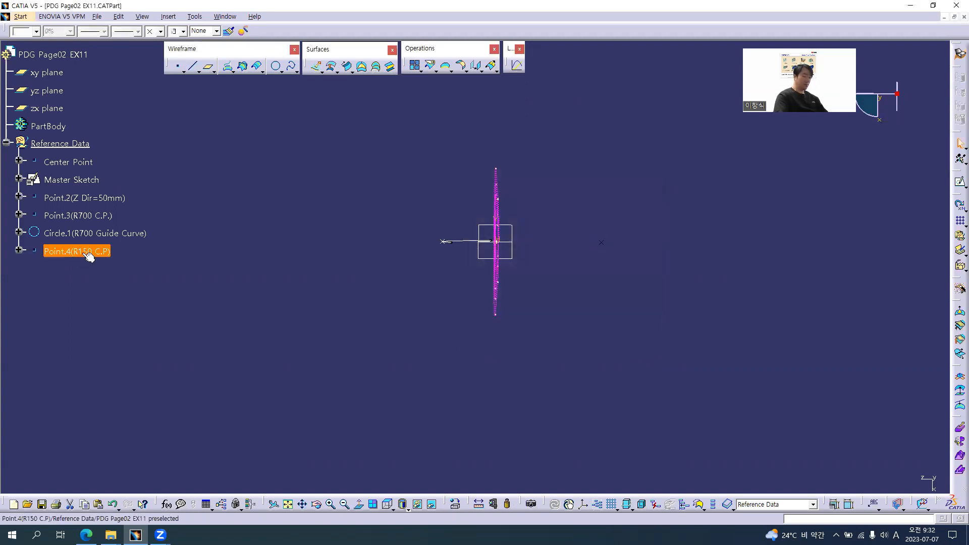
key(alt+Return)
text(.4(R150 C.P.)
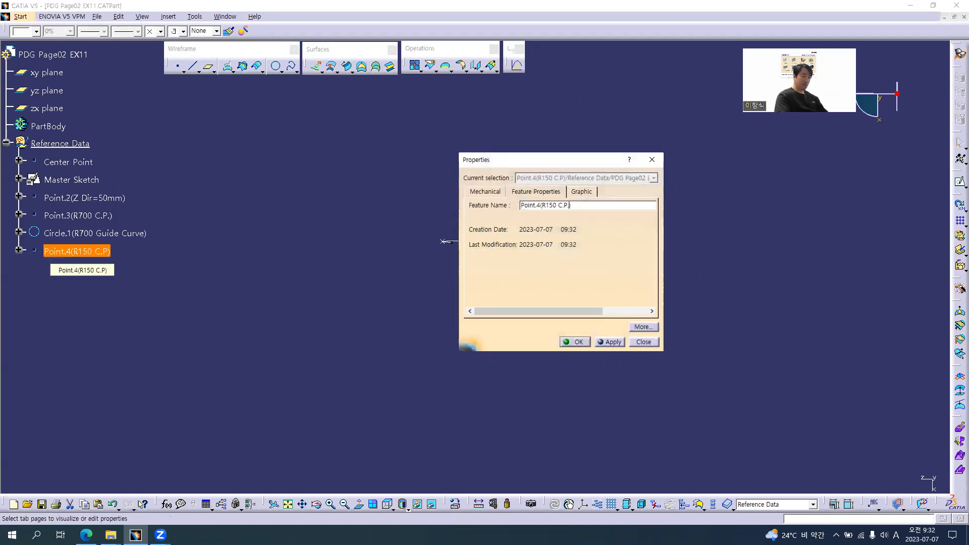
key(Return)
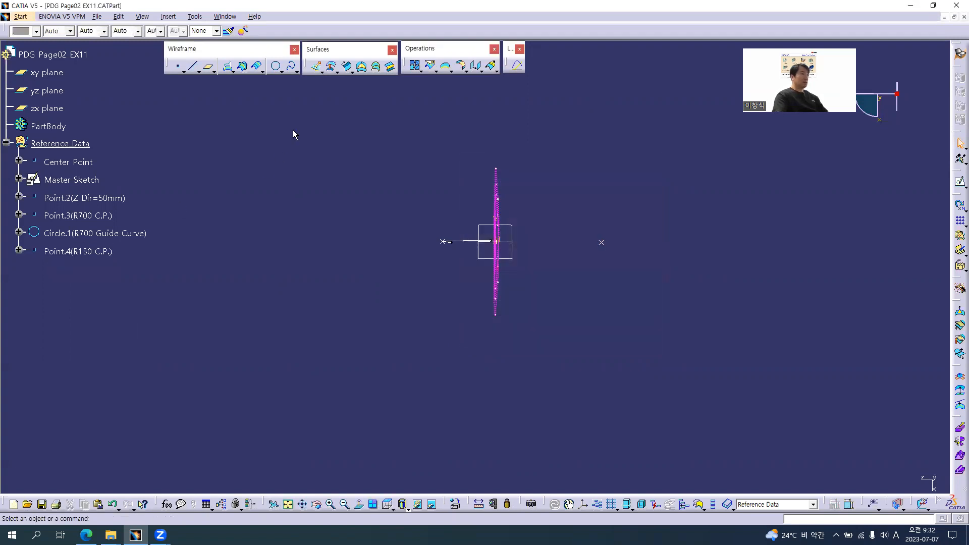
Step: Start a centre-and-point circle centred on Point.4(R150 C.P.), passing through Point.2(Z Dir=50mm), with the zx plane as support
click(276, 66)
middle_drag(492, 304, 373, 301)
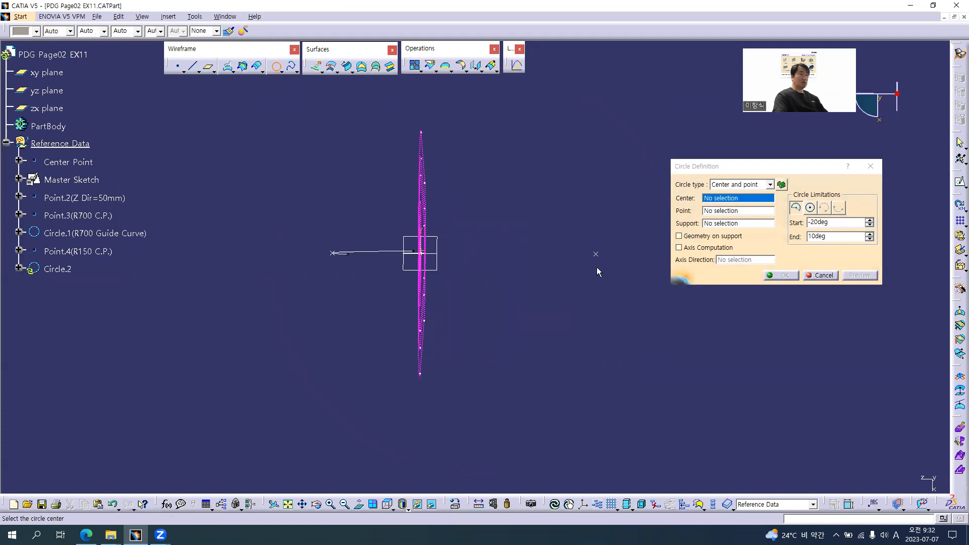
click(596, 254)
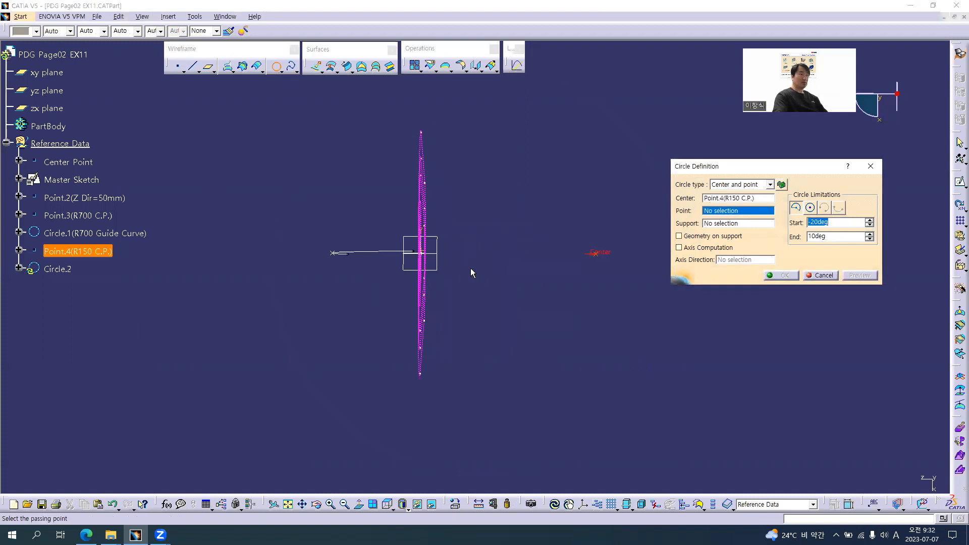
click(109, 198)
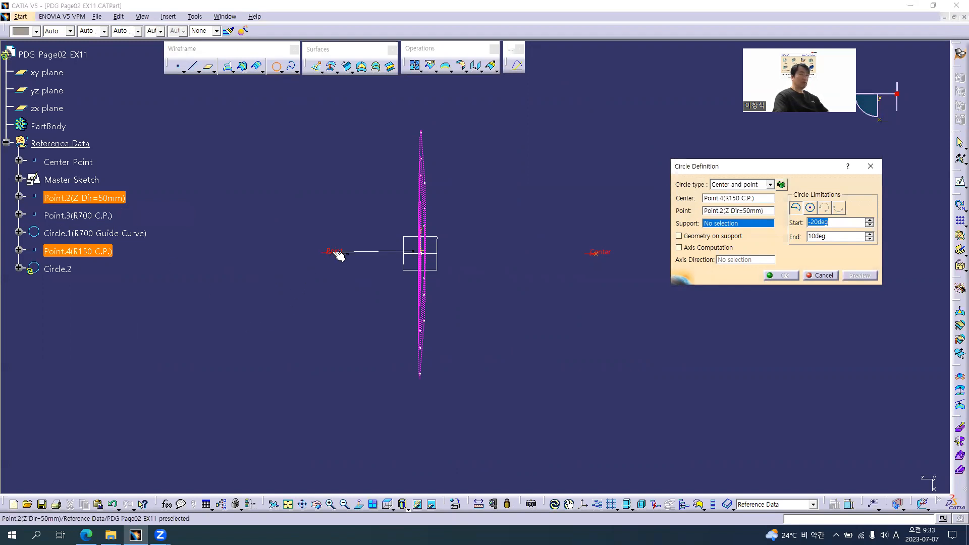
click(442, 271)
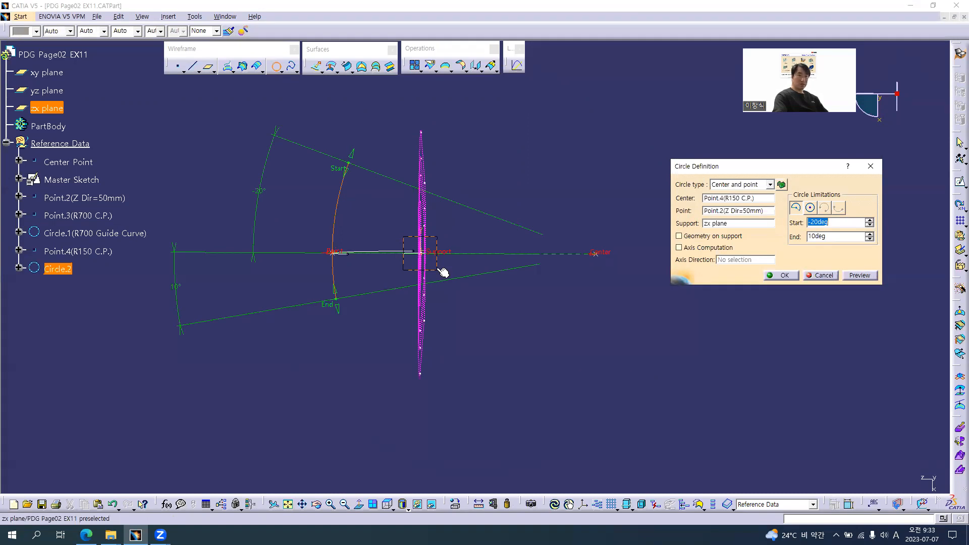
Step: Limit the R150 arc to a start angle of -40 degrees and an end angle of 40 degrees, and create it
drag(336, 317, 377, 424)
drag(335, 173, 389, 95)
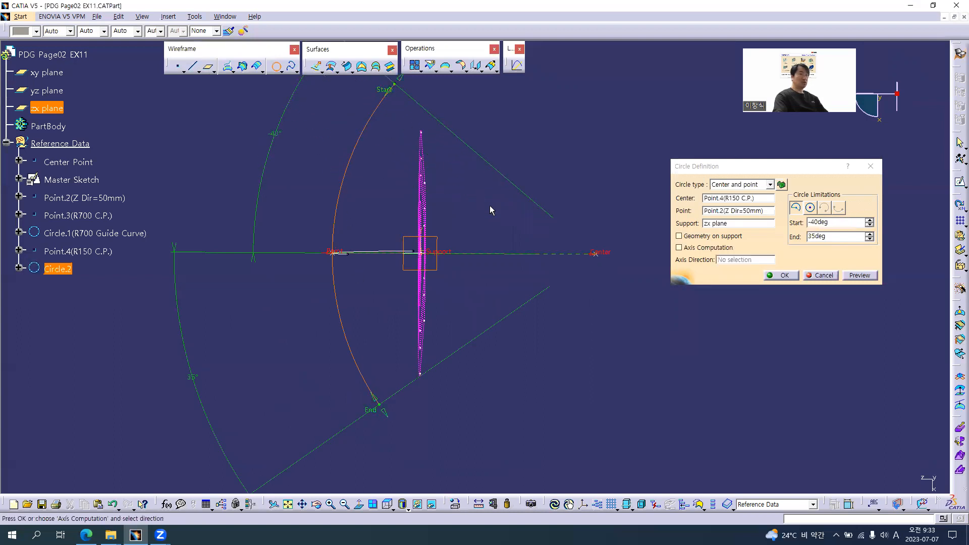
click(736, 271)
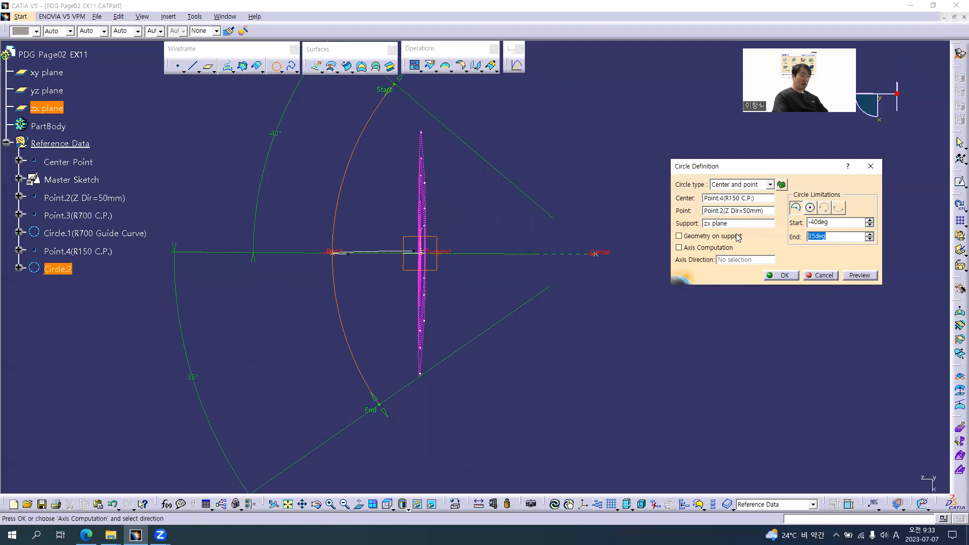
text(-40)
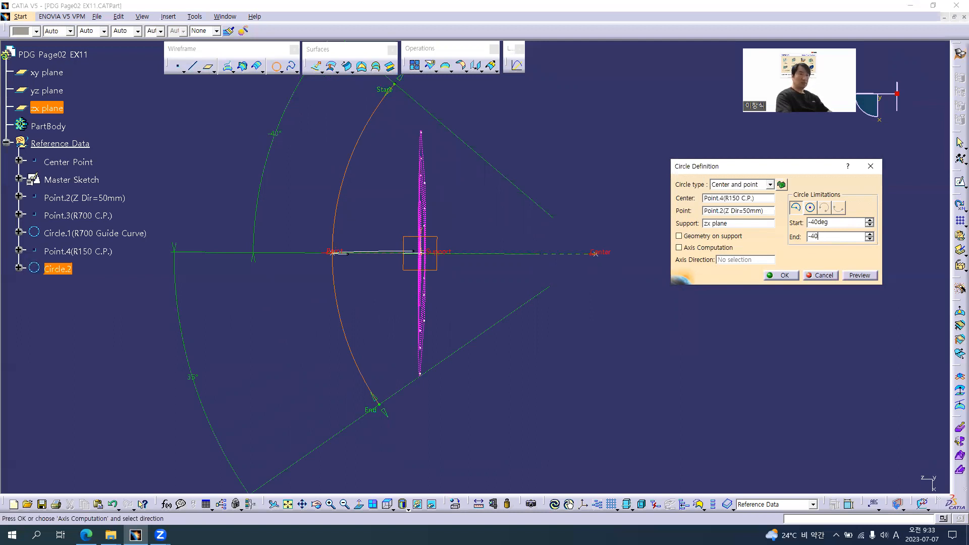
text(40)
key(Tab)
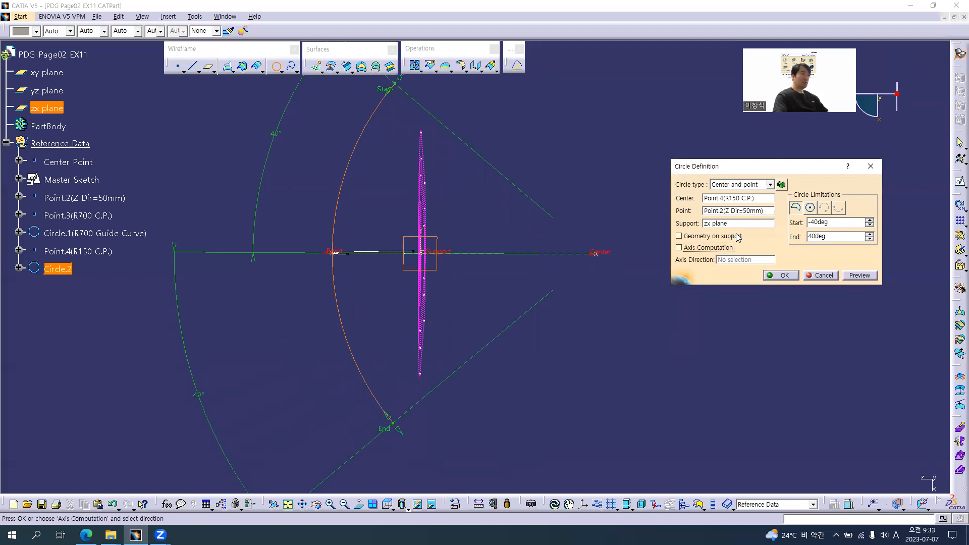
middle_drag(519, 217, 661, 307)
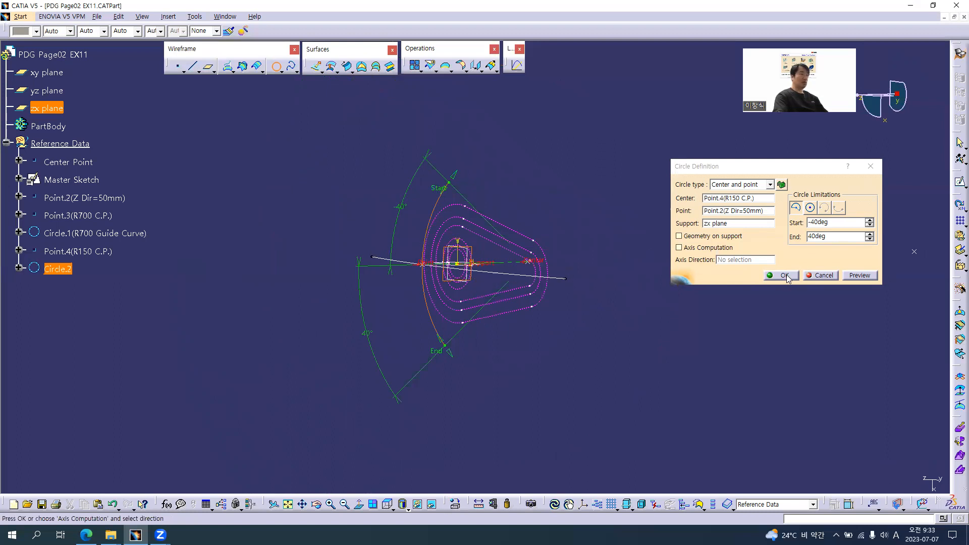
click(785, 275)
Step: Rename the new arc as Circle.2(R150 Profile Curve)
click(61, 269)
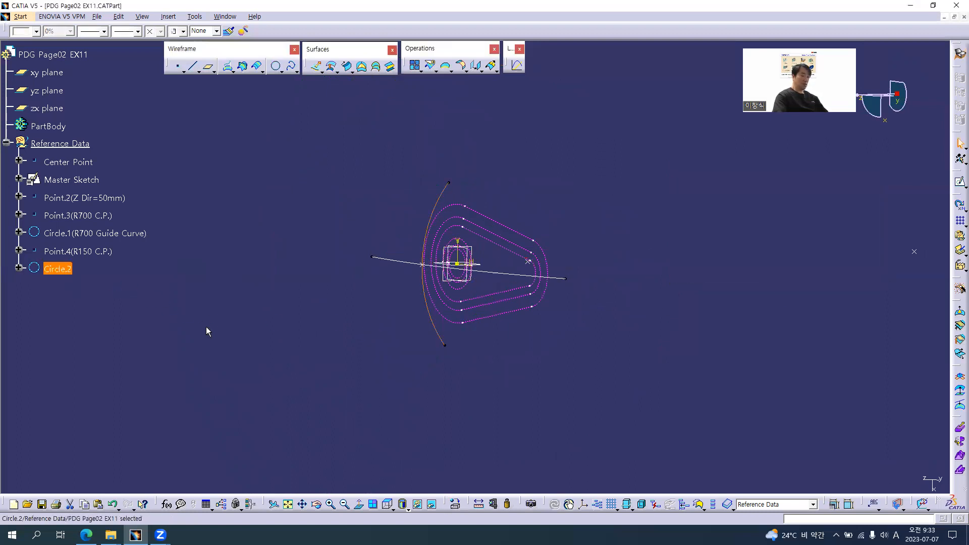
key(alt+Return)
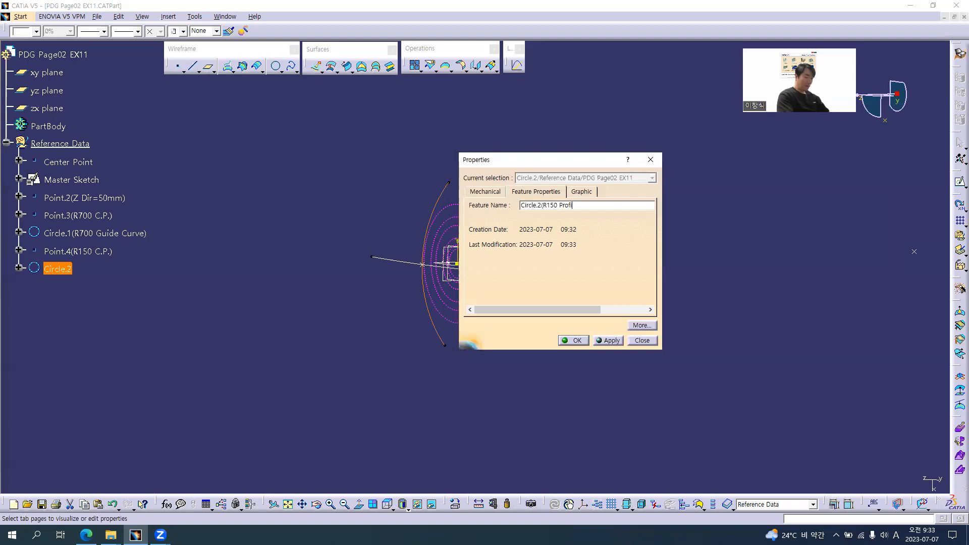
text(rve))
key(Return)
click(206, 328)
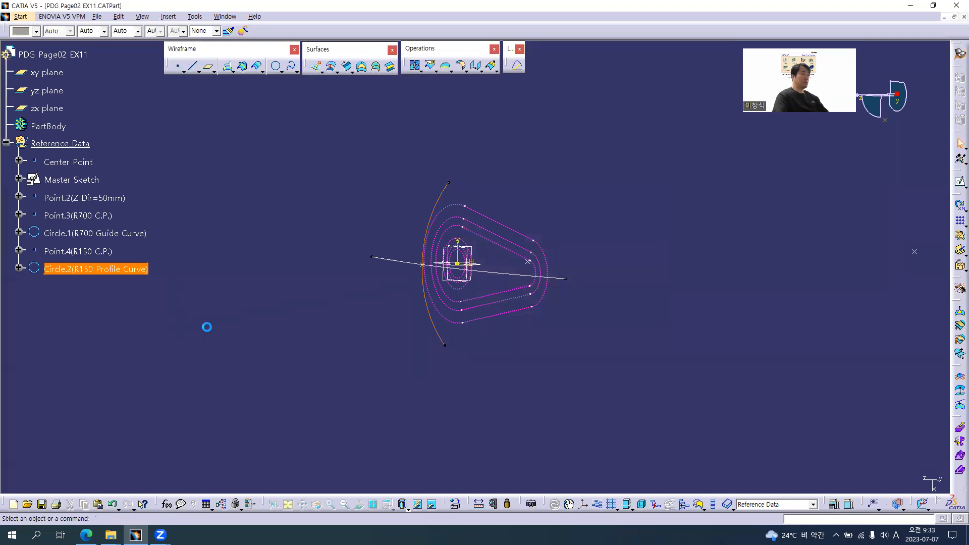
Step: Hide Point.2(Z Dir=50mm), Point.3(R700 C.P.) and Point.4(R150 C.P.)
middle_drag(333, 358, 451, 247)
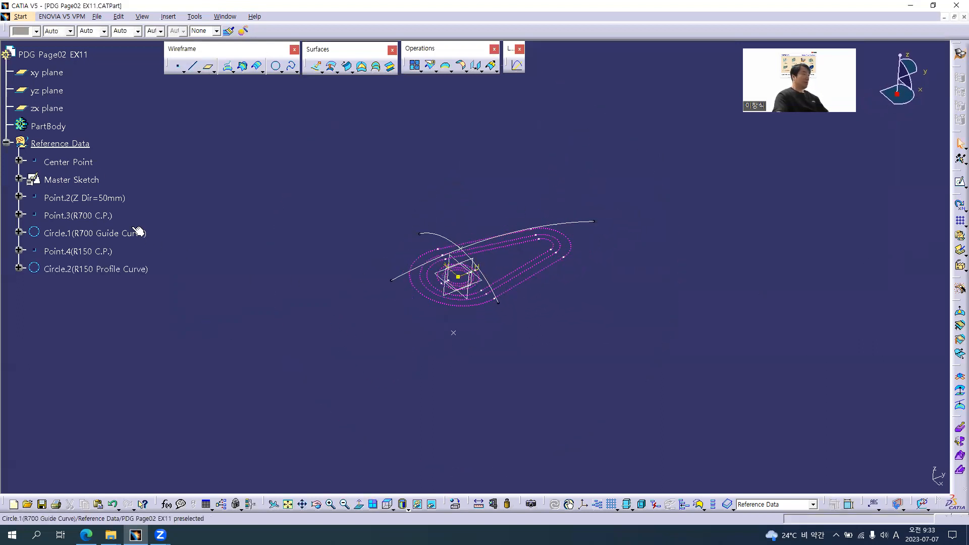
click(73, 198)
ctrl+click(78, 217)
ctrl+click(77, 250)
right_click(76, 251)
click(99, 279)
Step: Create an explicit swept surface with the R150 Profile Curve as profile and the R700 Guide Curve as guide
middle_drag(532, 306, 430, 214)
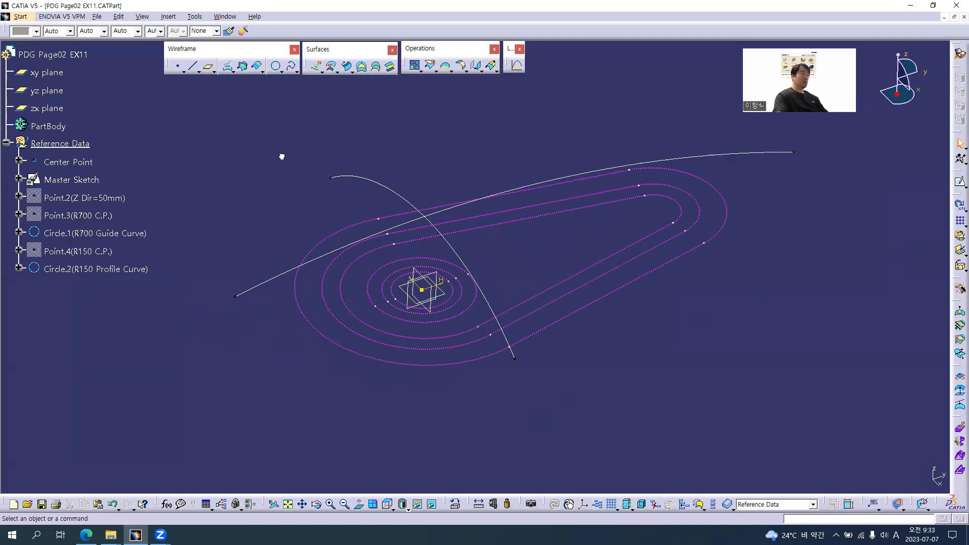
click(347, 67)
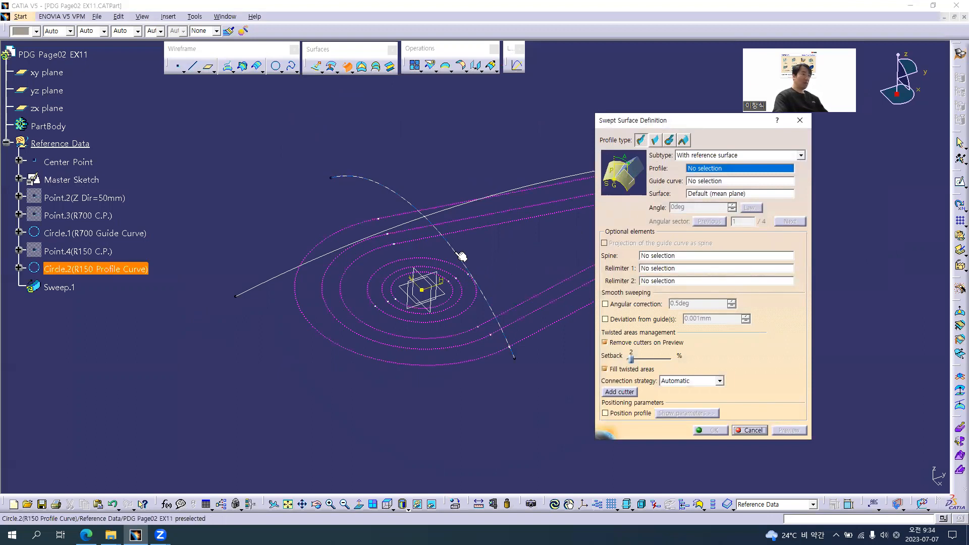
click(487, 296)
middle_drag(469, 311, 443, 326)
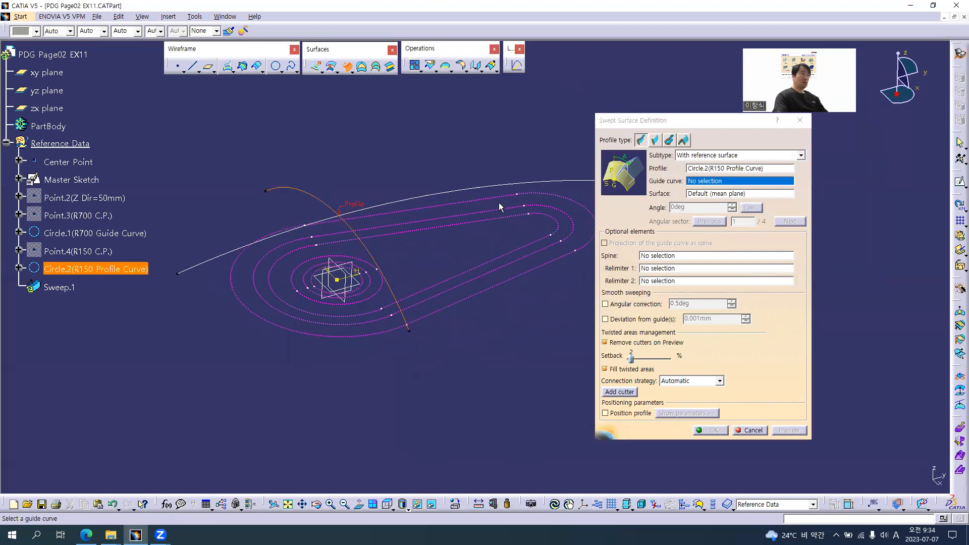
click(432, 195)
click(787, 430)
middle_drag(394, 295, 443, 227)
click(725, 433)
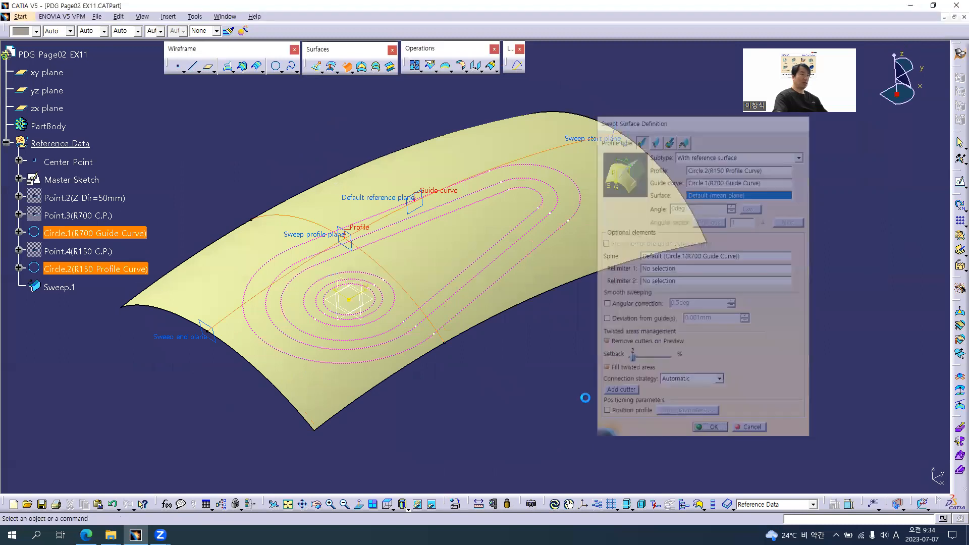
Step: Rename the swept surface as Top Surface
key(alt+Return)
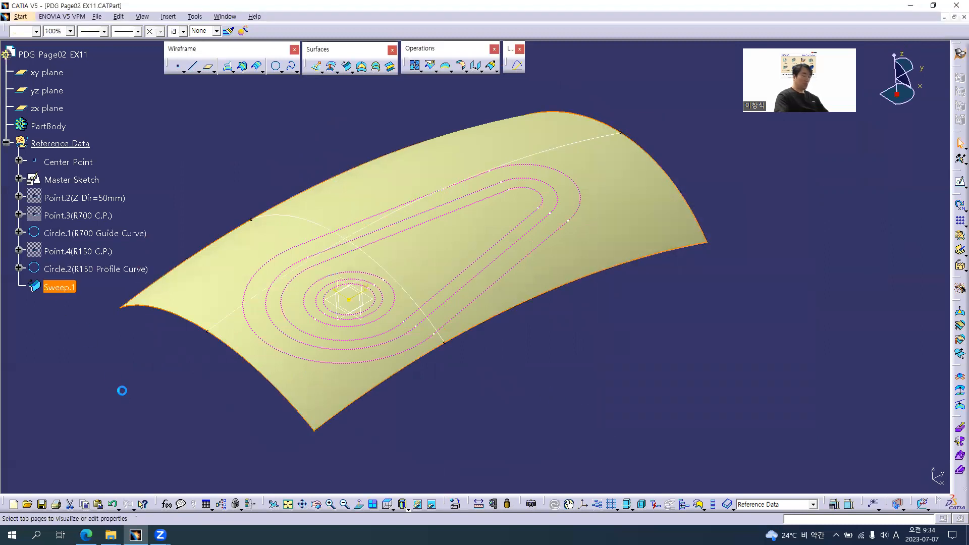
text(T)
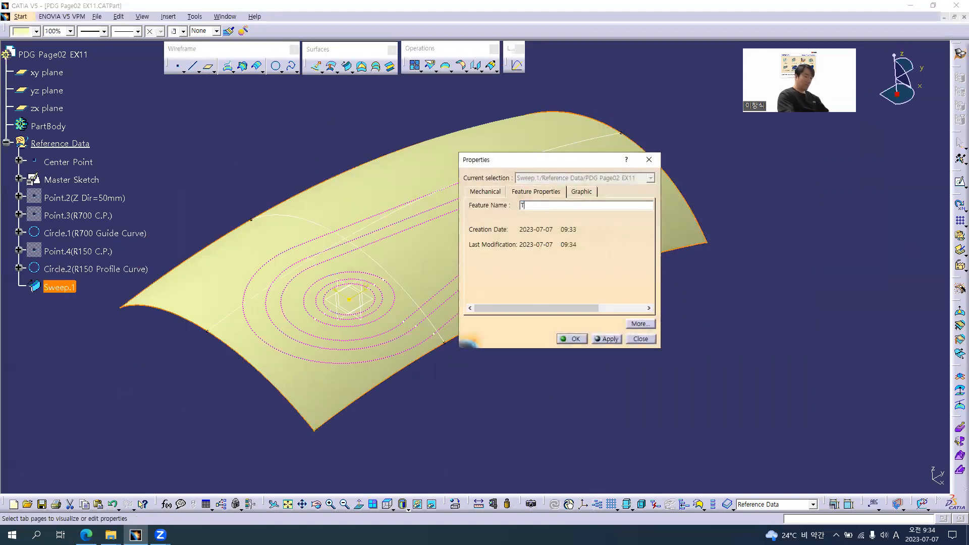
text(op Surface)
key(Return)
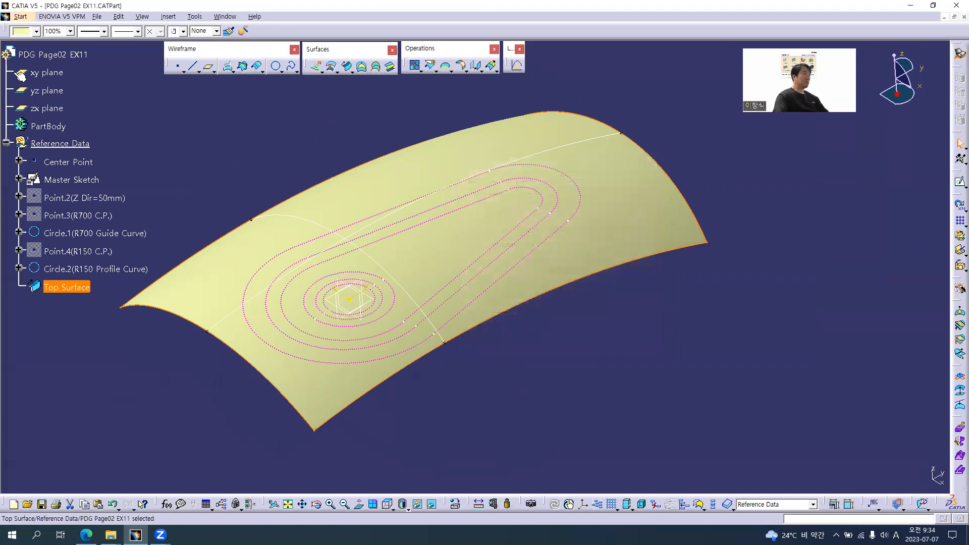
Step: Colour the Top Surface cyan and set its opacity to 50%
click(36, 32)
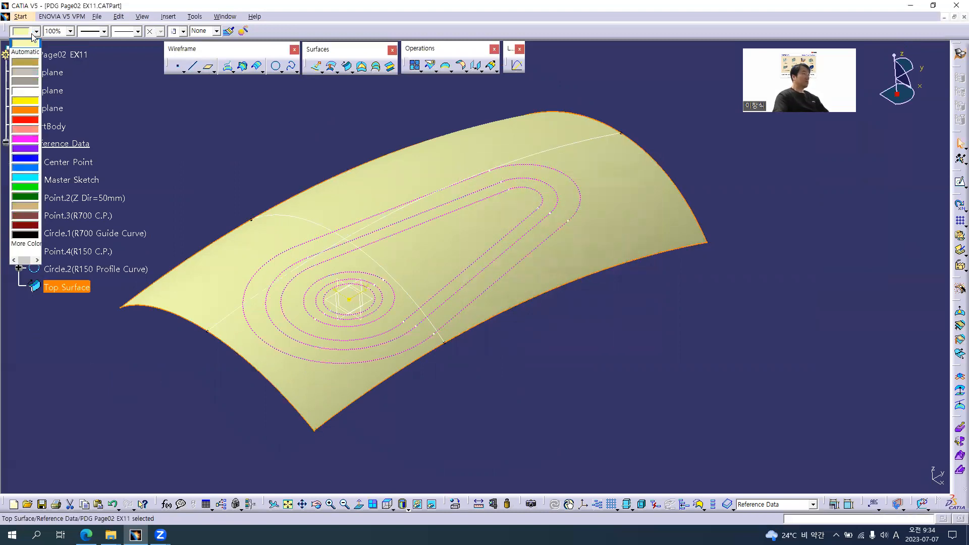
click(32, 178)
click(70, 32)
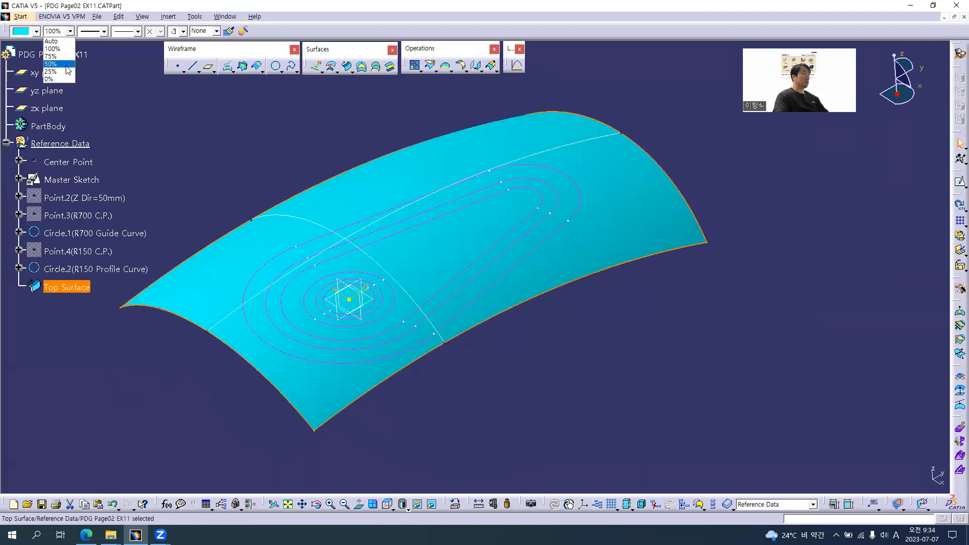
click(66, 65)
mouse_move(541, 231)
middle_down()
mouse_move(589, 253)
mouse_move(551, 342)
mouse_move(471, 317)
mouse_move(564, 320)
middle_up()
Step: Switch to the browser drawing and examine section cut A-A and the notes on the R150 top face and variable fillets
key(alt+Tab)
key(alt+Tab)
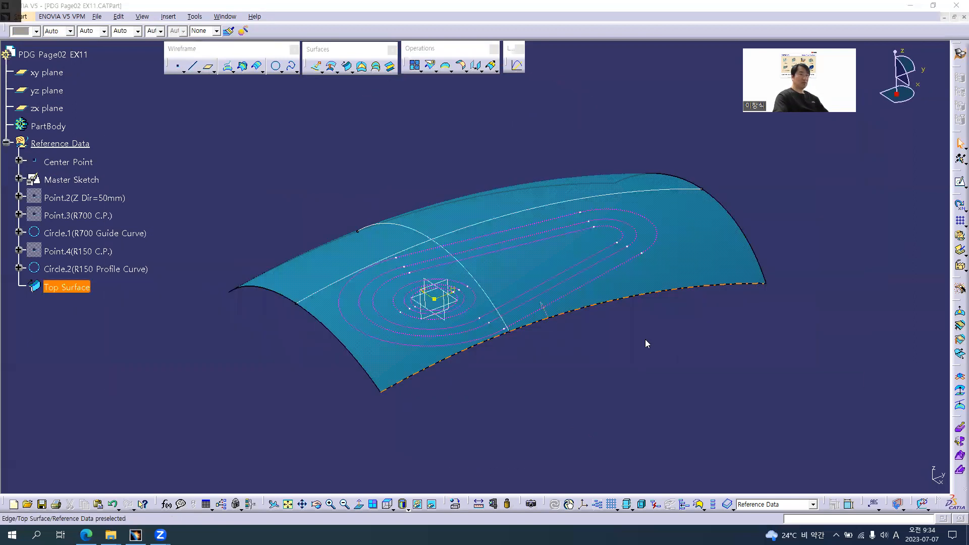
ctrl+scroll(644, 344, down, 2)
scroll(645, 344, down, 1)
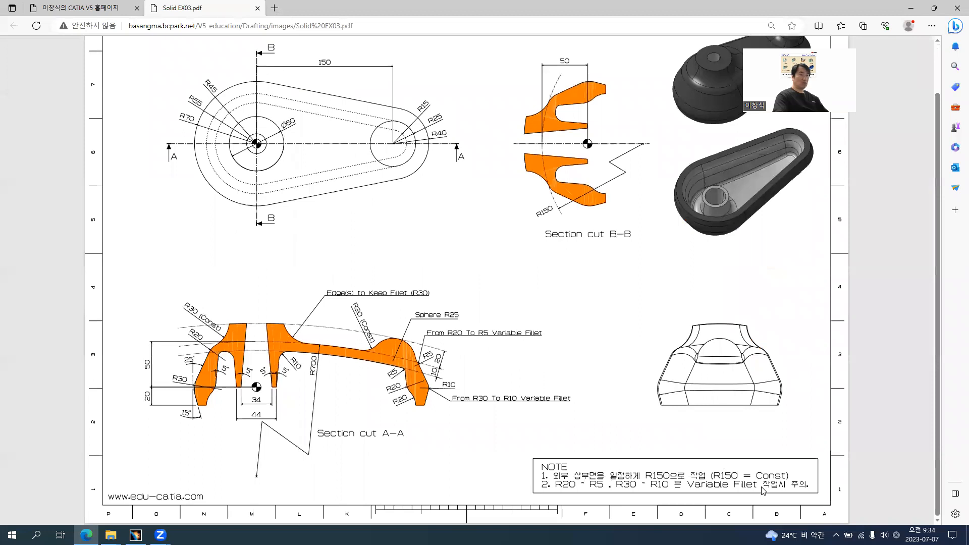
ctrl+scroll(763, 490, up, 3)
scroll(651, 463, down, 1)
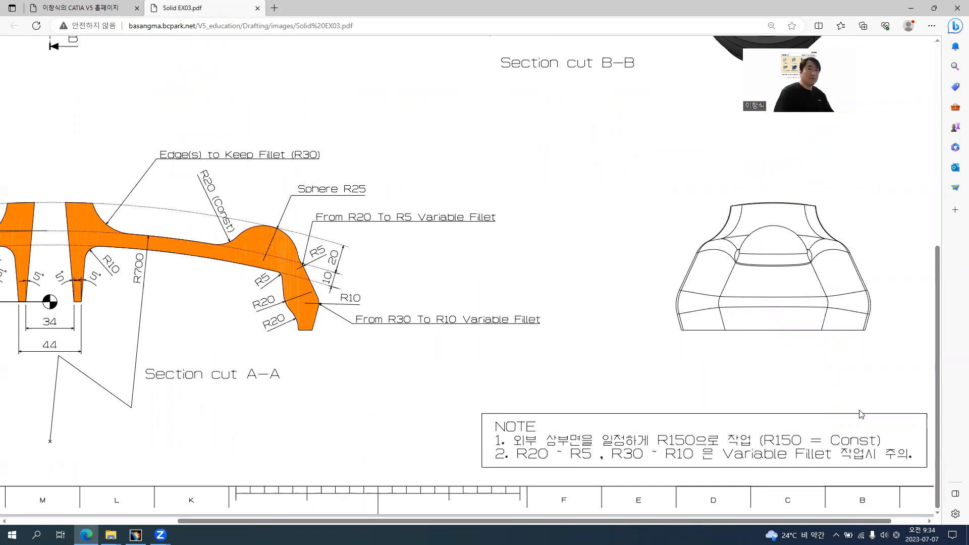
ctrl+scroll(392, 370, down, 2)
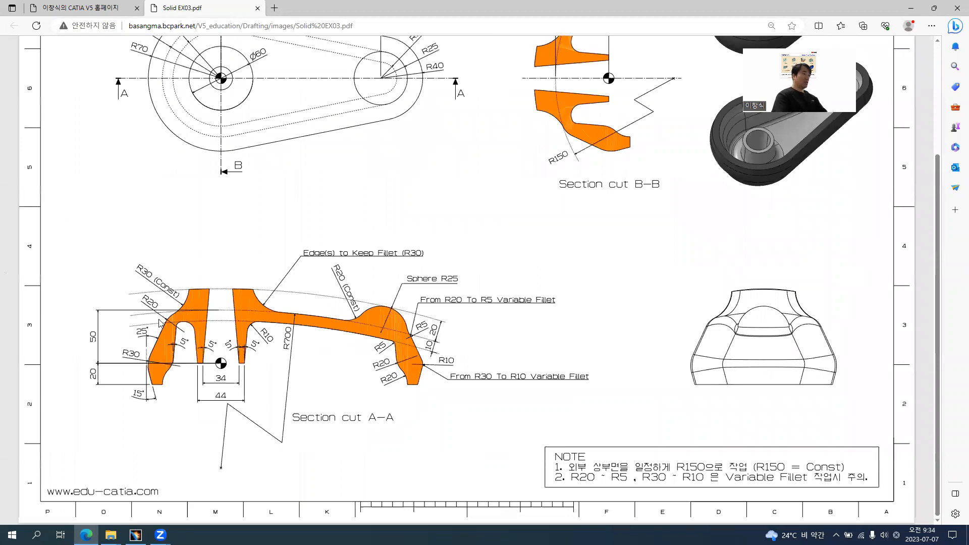
Step: Switch back to CATIA and measure the radius of the Top Surface's two curved end edges, without keeping the measurements
key(alt+Tab)
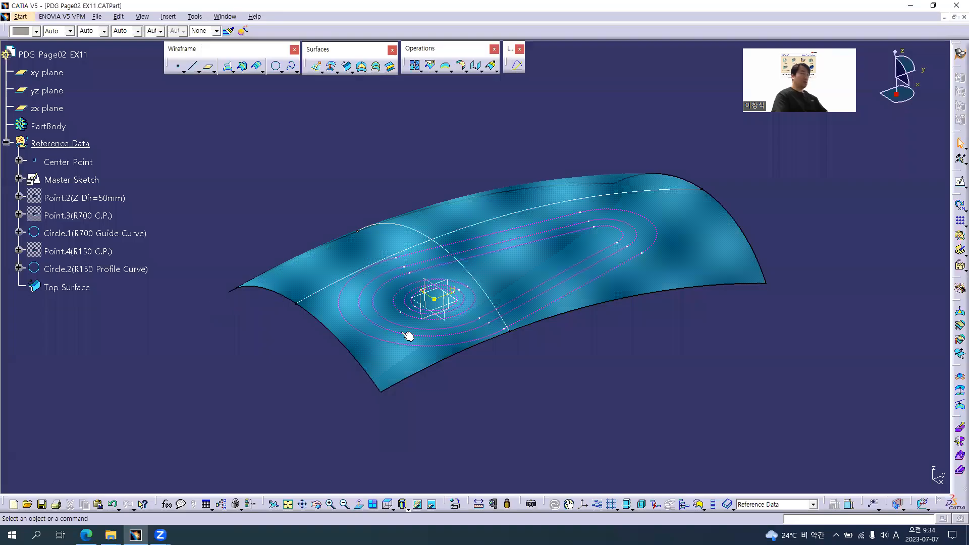
middle_drag(566, 346, 303, 388)
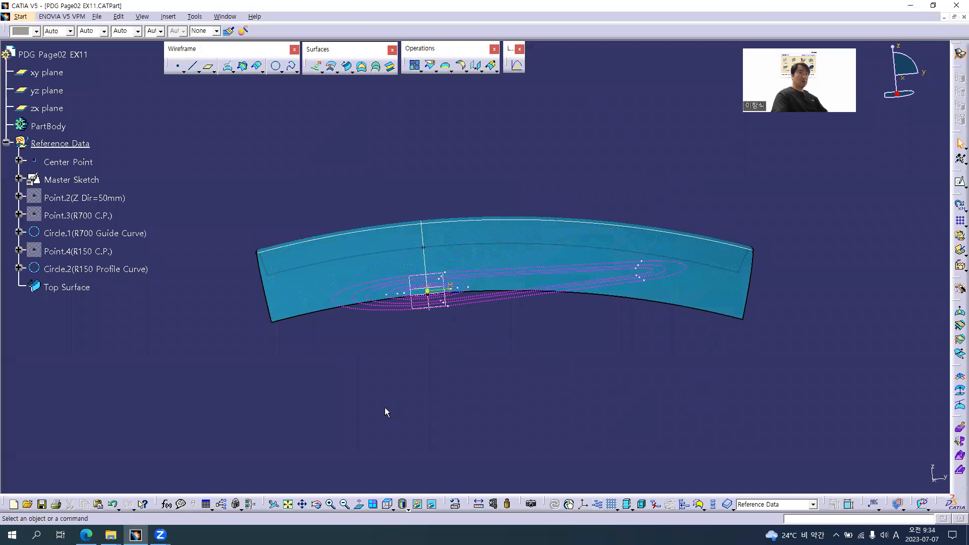
middle_drag(429, 283, 540, 348)
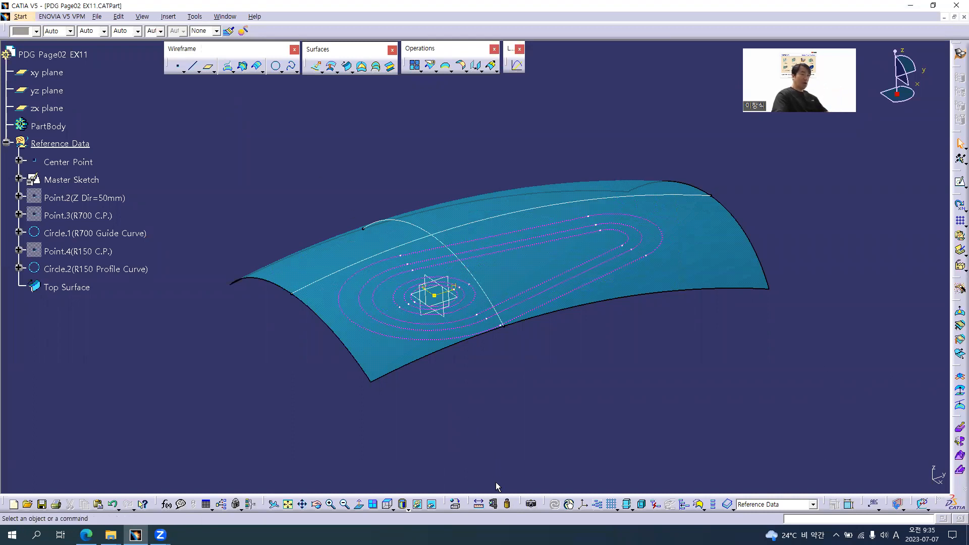
click(494, 504)
middle_drag(517, 415, 335, 244)
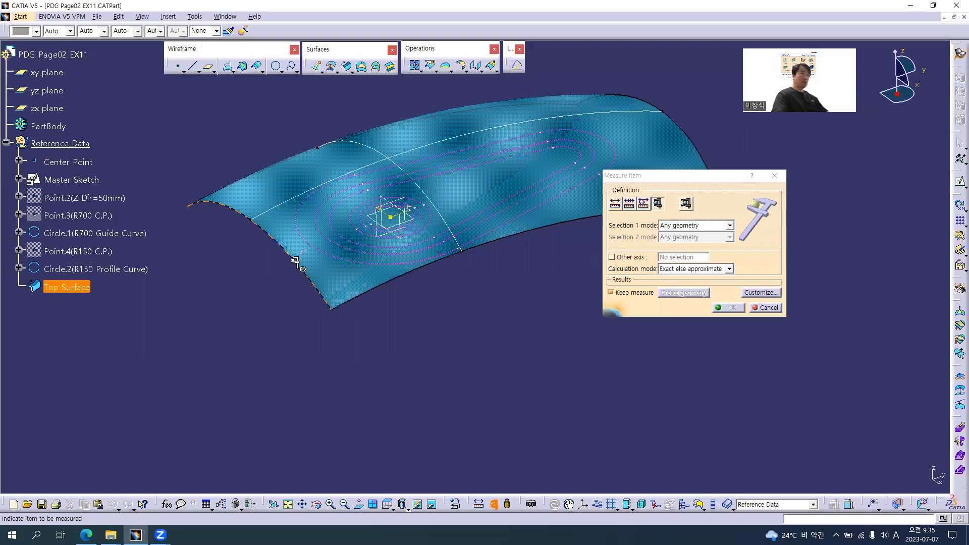
click(293, 265)
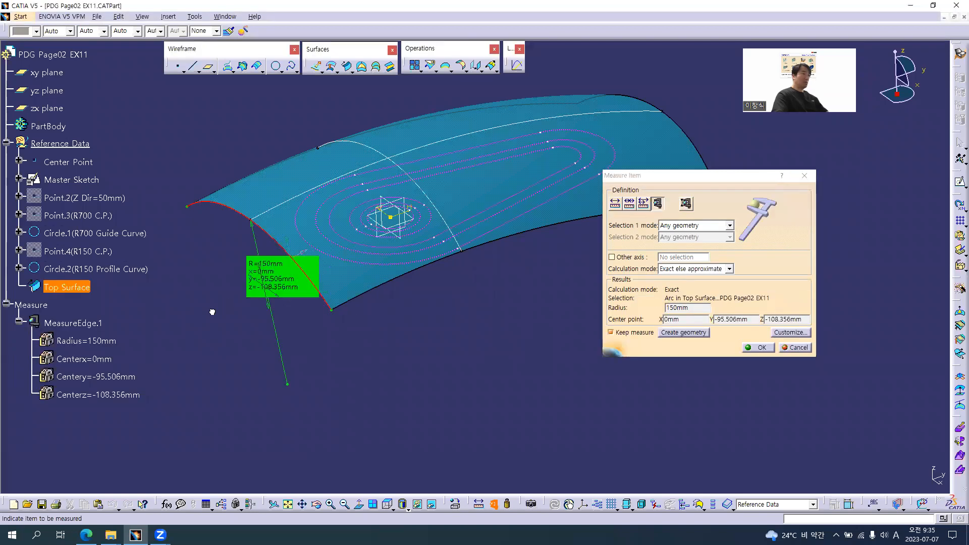
drag(286, 280, 196, 323)
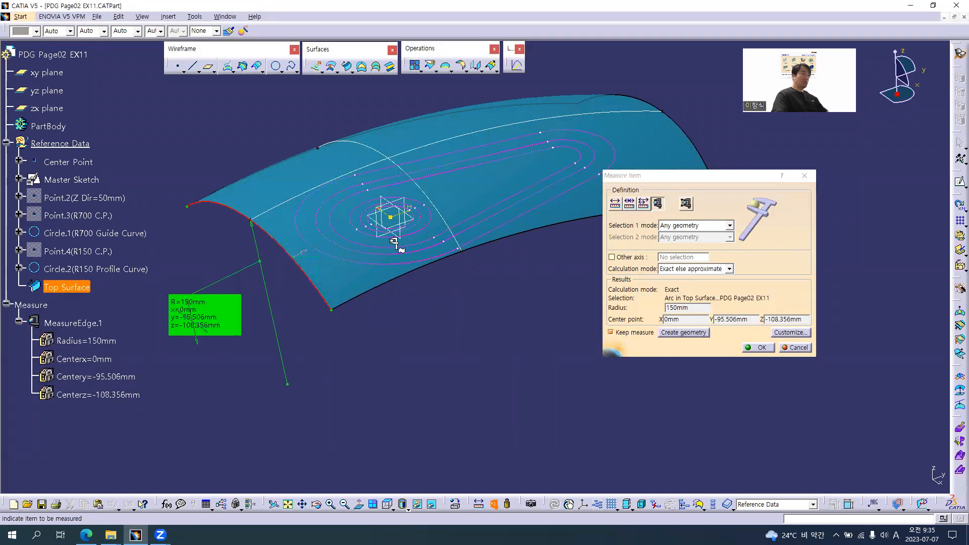
click(690, 135)
middle_drag(566, 286, 513, 288)
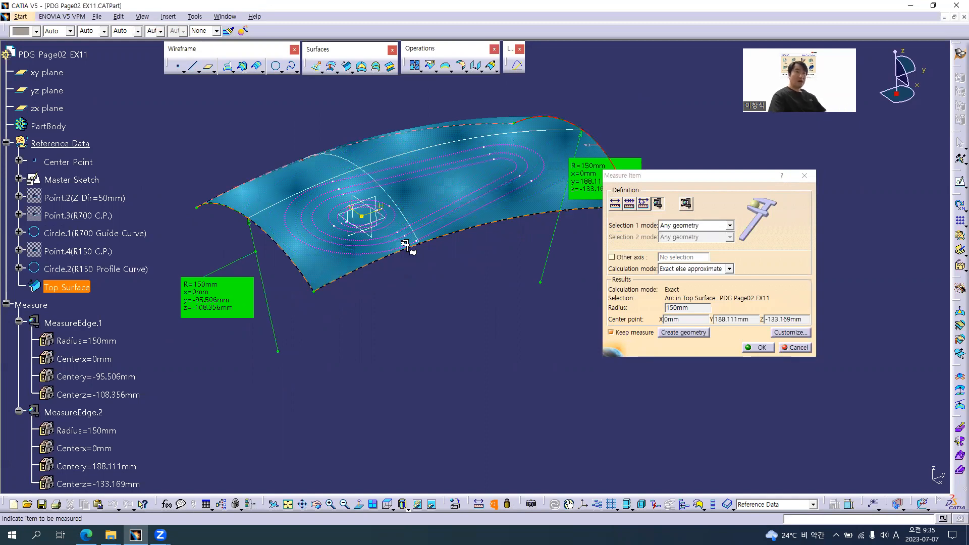
click(794, 347)
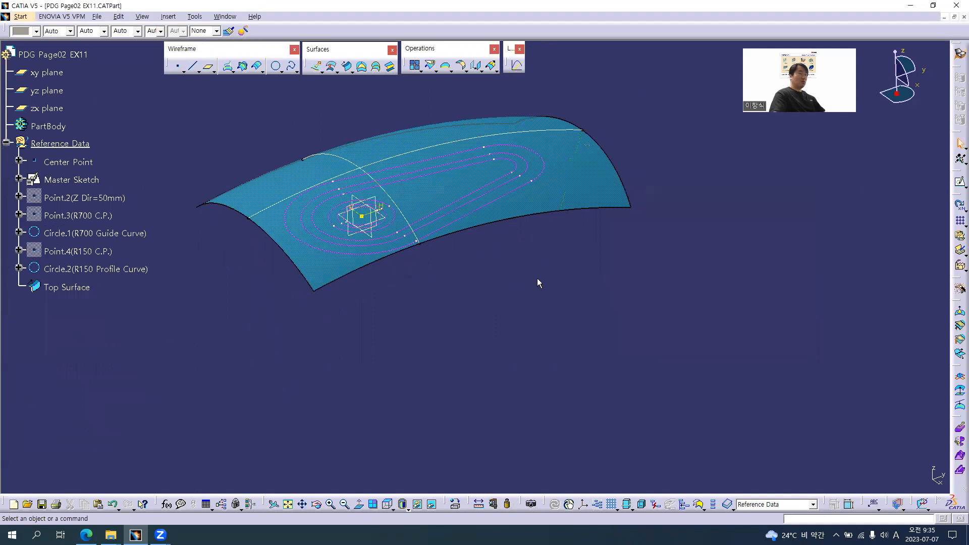
Step: Hide the R700 Guide Curve and the R150 Profile Curve
middle_drag(501, 263, 514, 339)
middle_drag(435, 313, 418, 298)
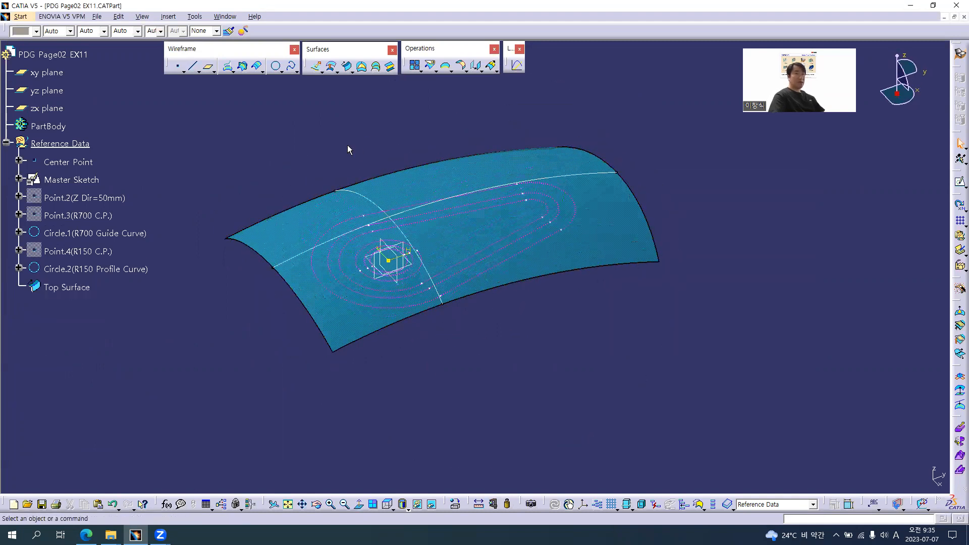
mouse_move(335, 146)
middle_down()
mouse_move(340, 138)
mouse_move(347, 147)
middle_up()
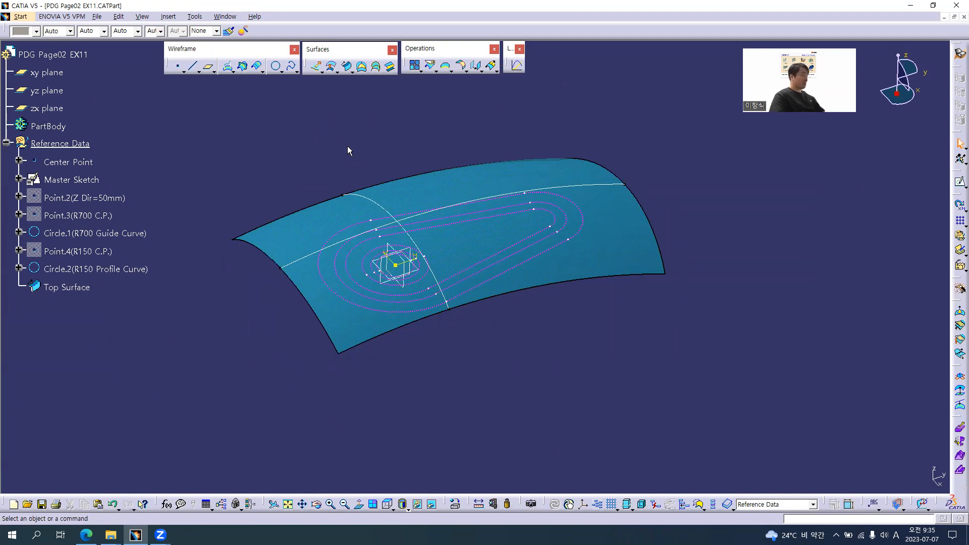
click(75, 269)
click(73, 233)
ctrl+click(81, 269)
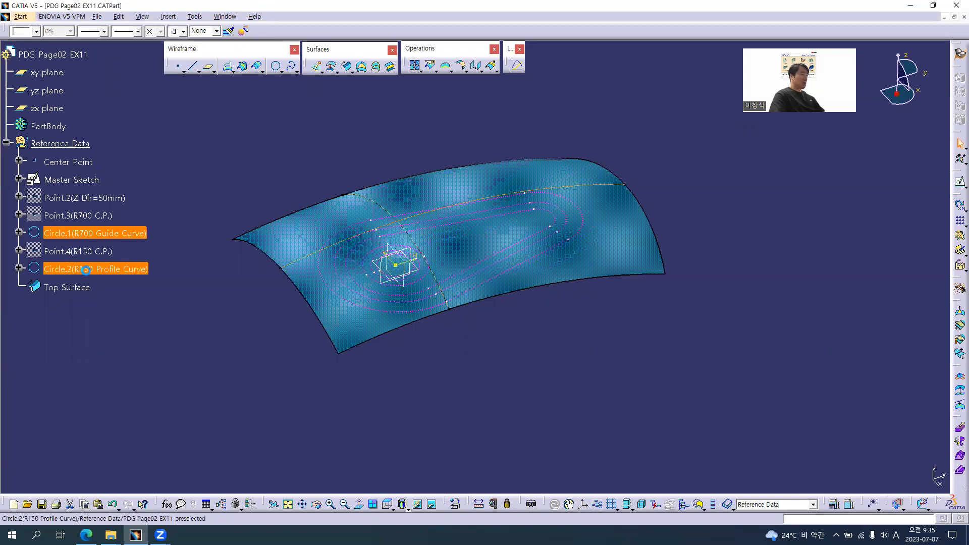
right_click(86, 271)
key(h)
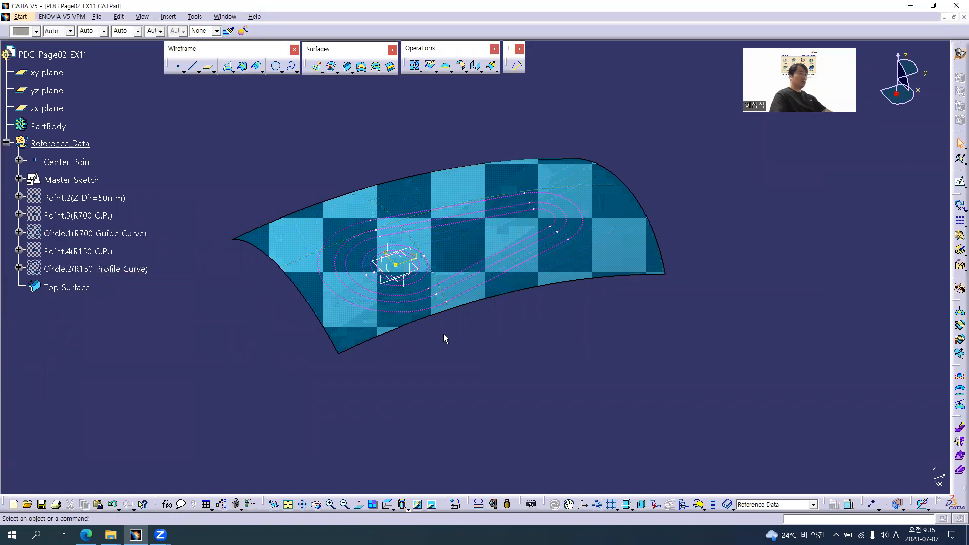
middle_drag(456, 358, 453, 372)
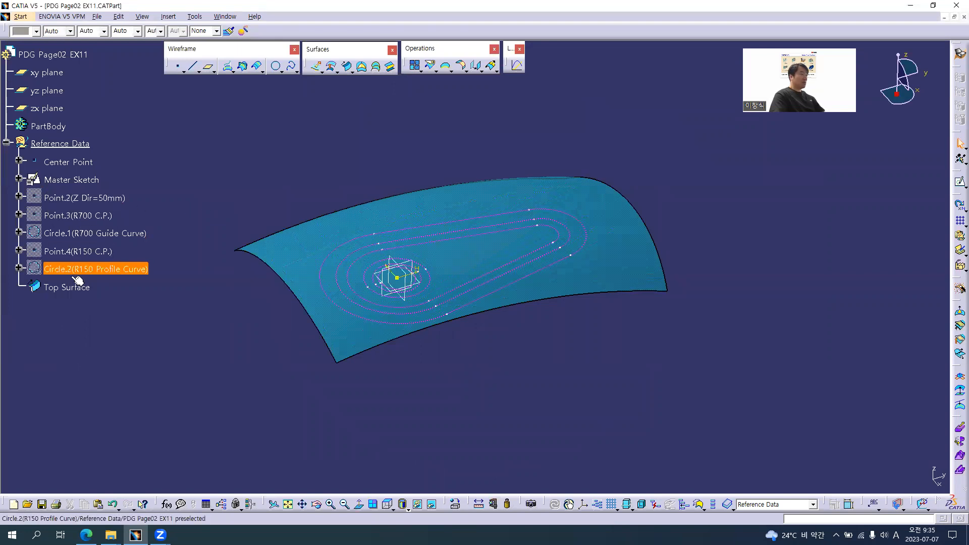
Step: Group the elements from Point.2 (Z Dir=50mm) through Top Surface in a geometrical set named Top Surface Body under Reference Data
click(84, 198)
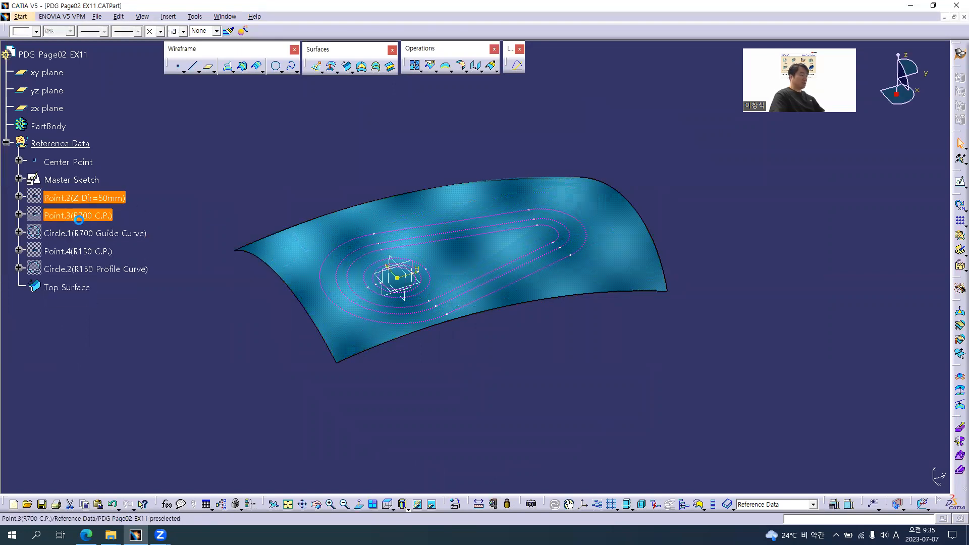
shift+click(74, 289)
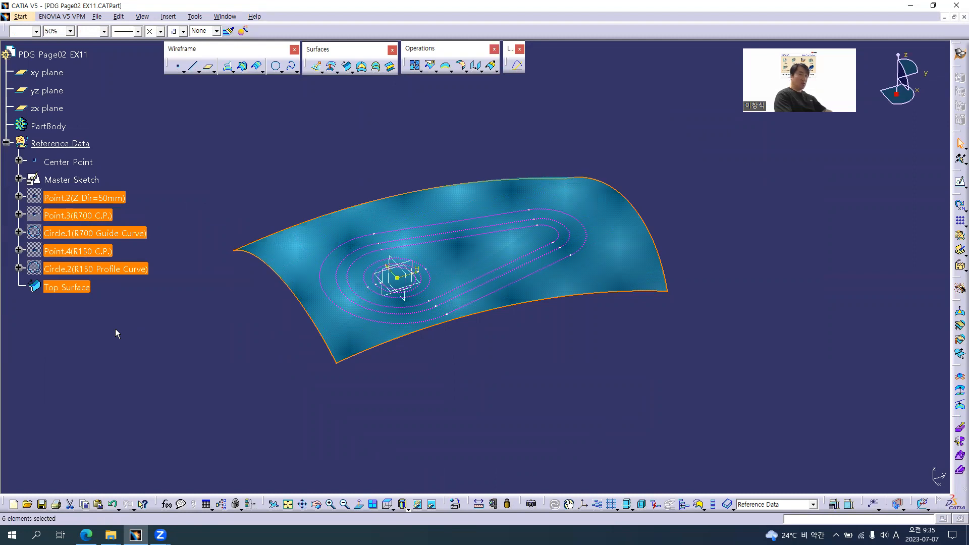
key(alt+i)
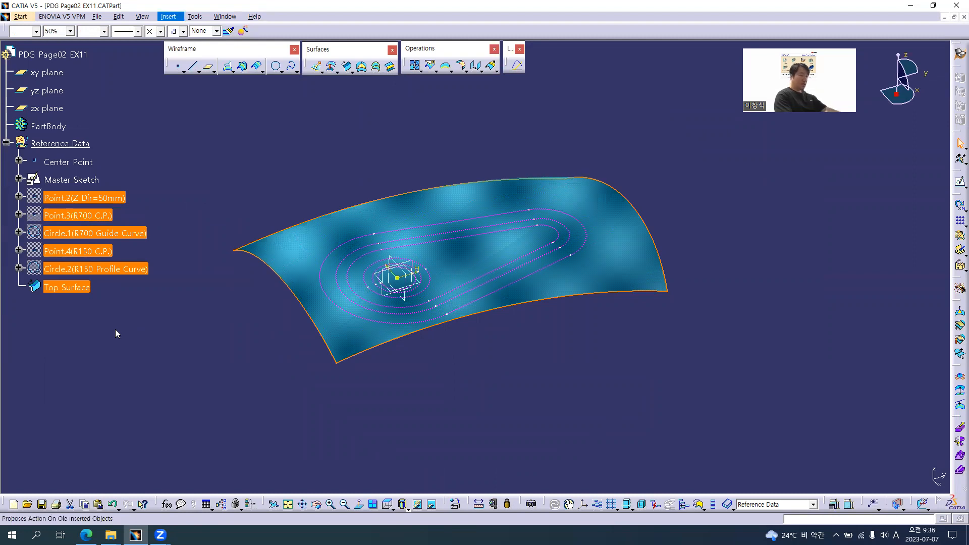
key(g)
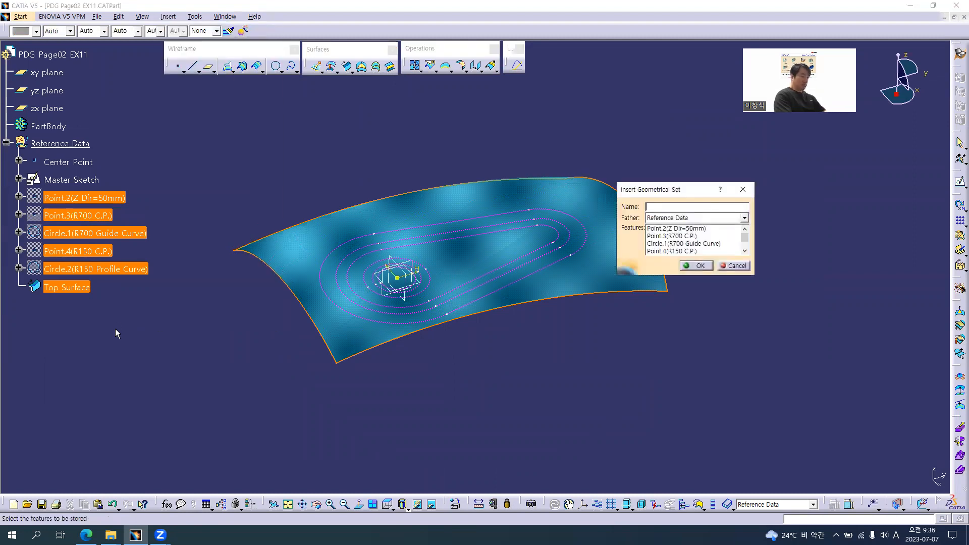
text(Top Surface Body)
key(Return)
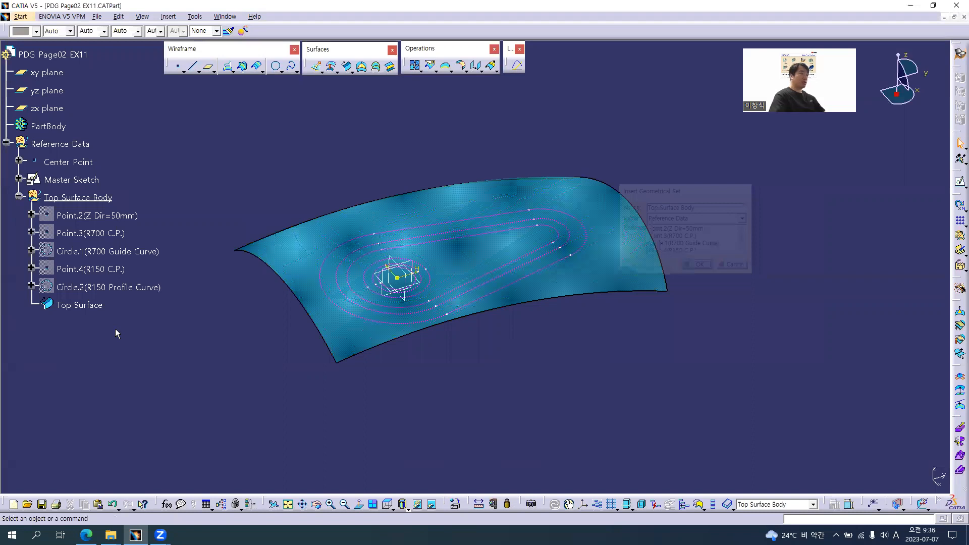
click(19, 197)
middle_drag(435, 165, 435, 147)
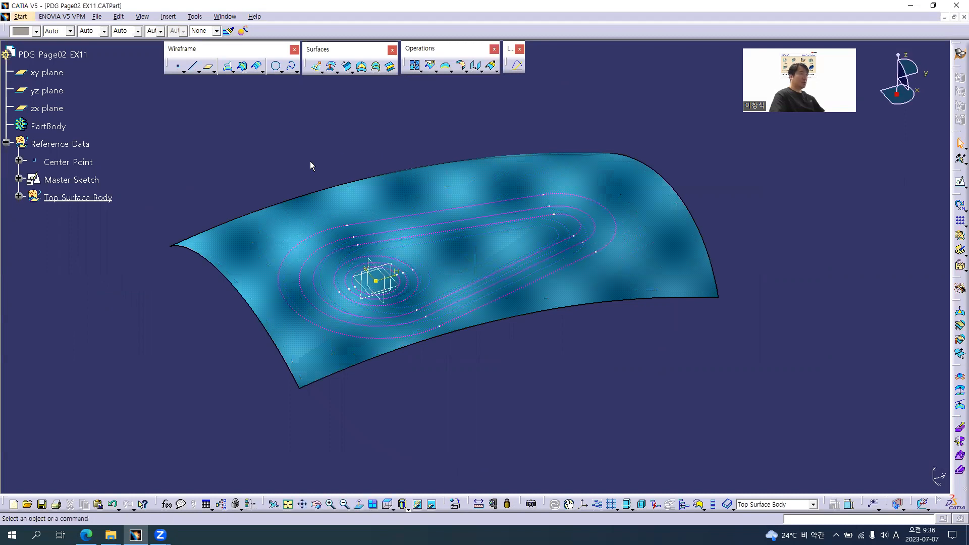
Step: Switch to the Part Design workbench and insert a new body named Main Body
key(alt+p)
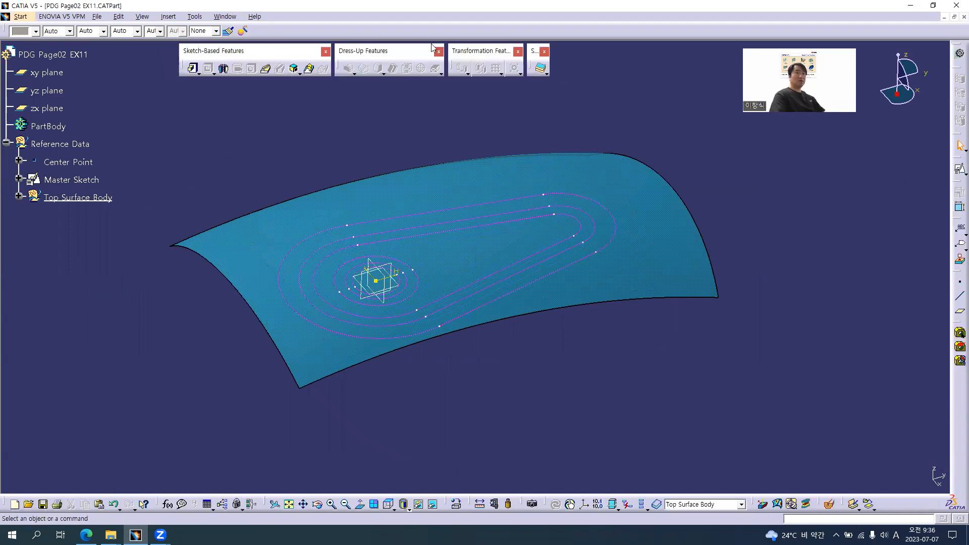
key(alt+b)
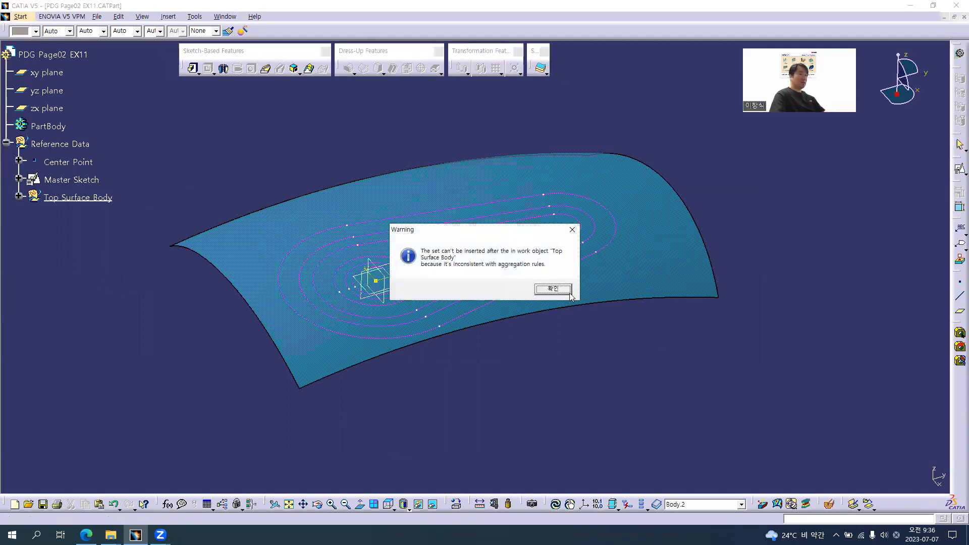
click(570, 293)
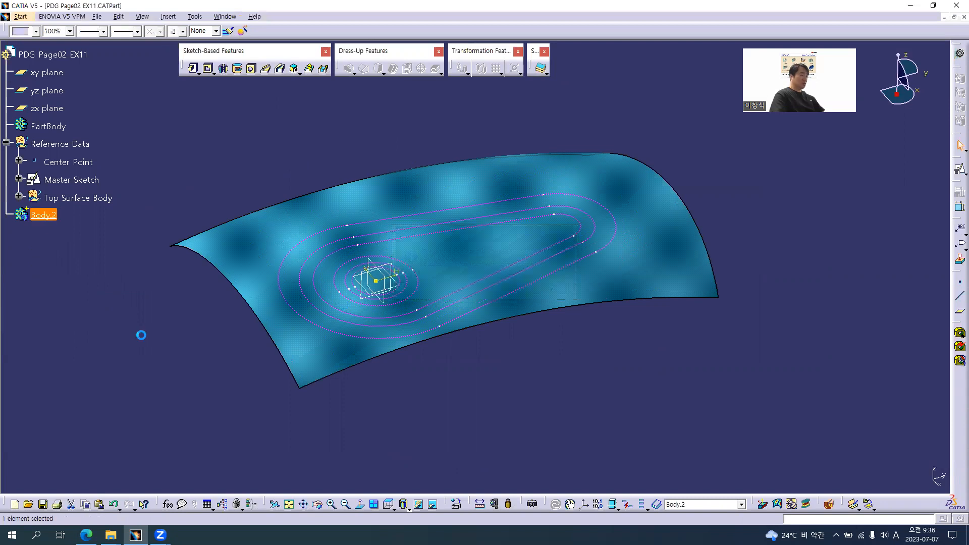
key(alt+Return)
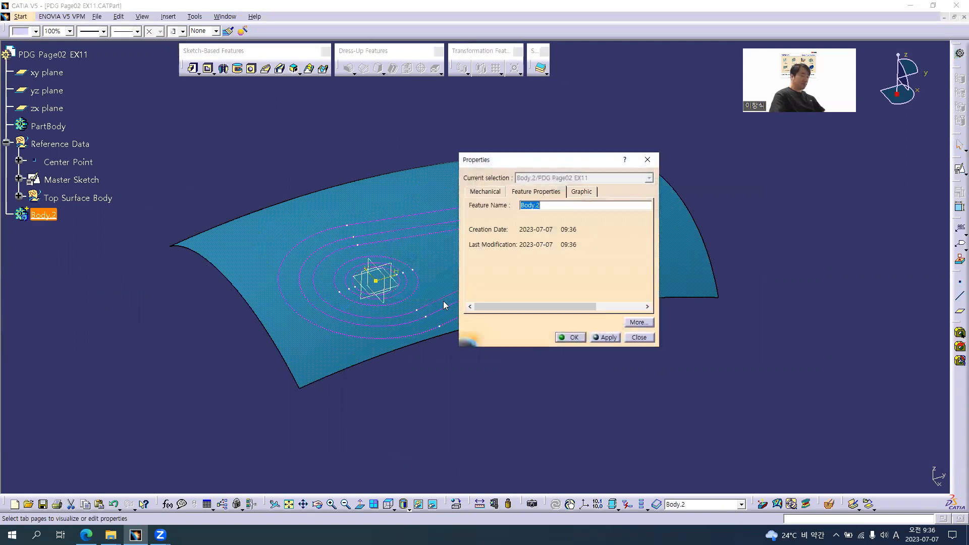
text(Main)
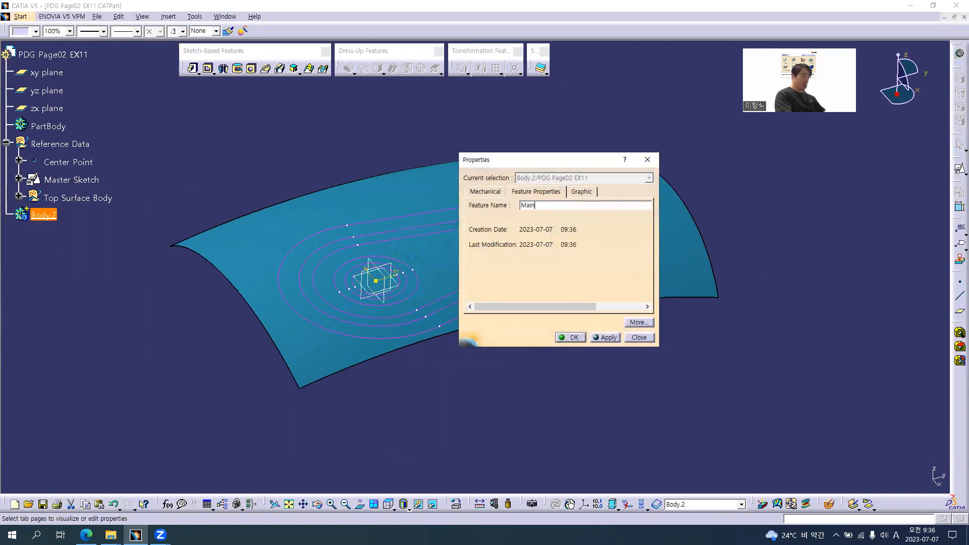
text( Body)
key(Return)
click(160, 284)
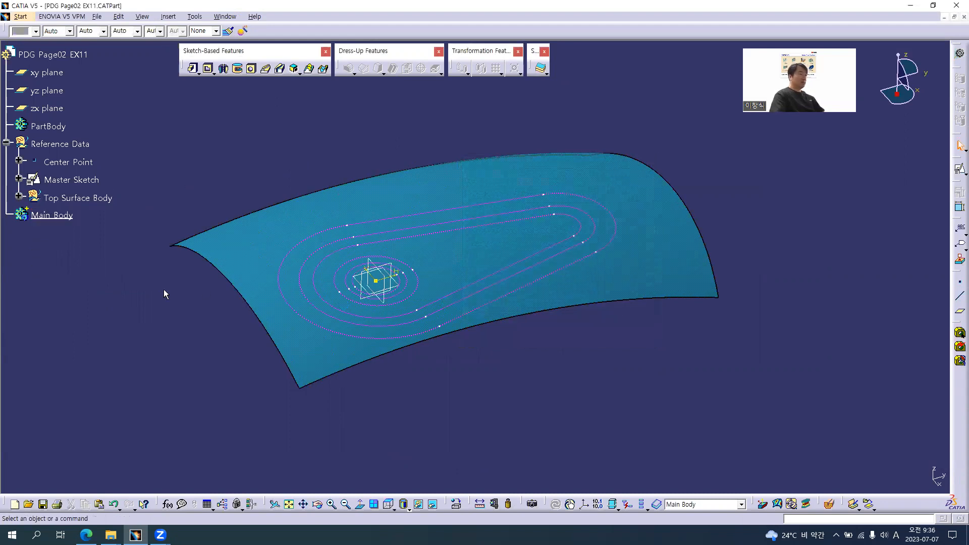
Step: Switch to the browser drawing and examine the plan view's outer contours and section cut A-A's heights and draft angles
key(alt+Tab)
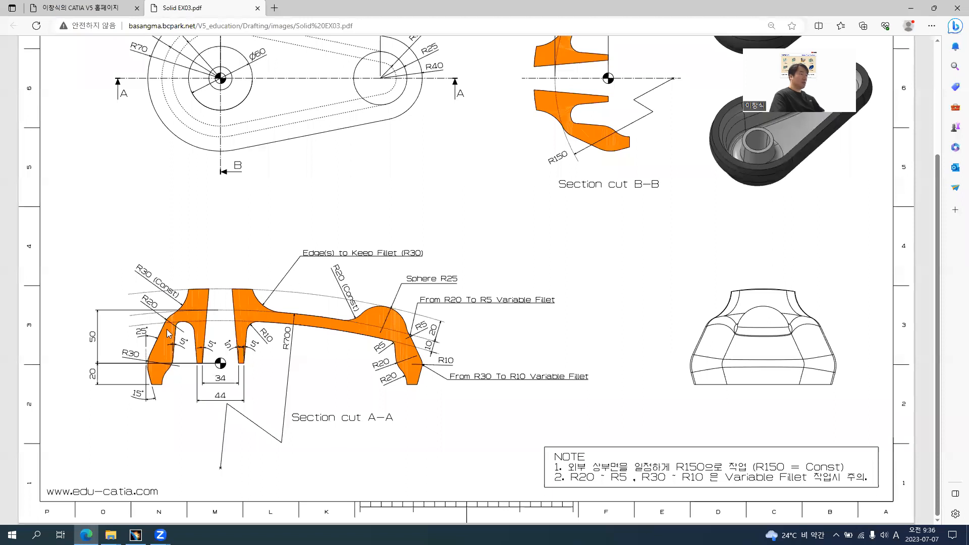
scroll(230, 111, up, 3)
ctrl+scroll(226, 198, up, 2)
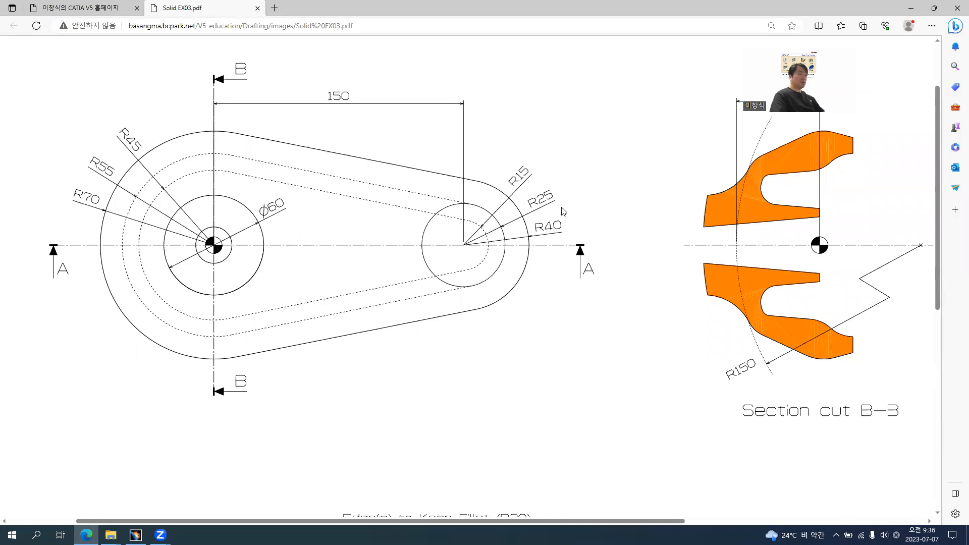
ctrl+scroll(309, 345, down, 1)
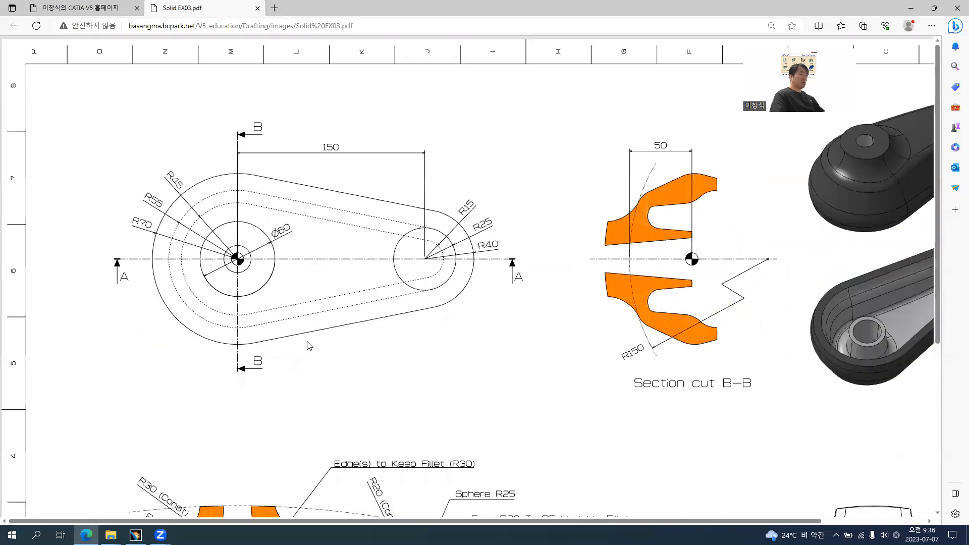
scroll(288, 344, down, 4)
ctrl+scroll(207, 332, up, 2)
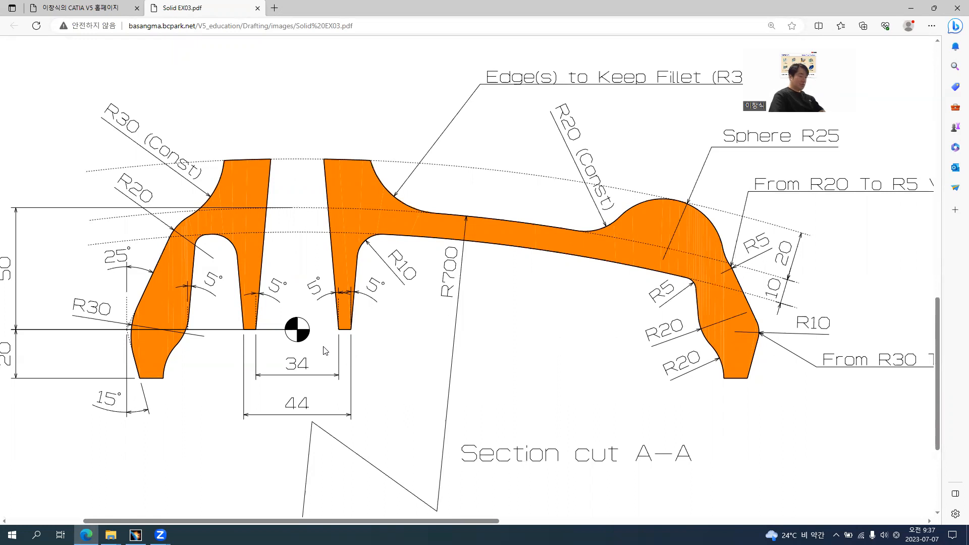
Step: Switch back to CATIA and start a Pad in Main Body using only the outermost Master Sketch contour as its profile
key(alt+Tab)
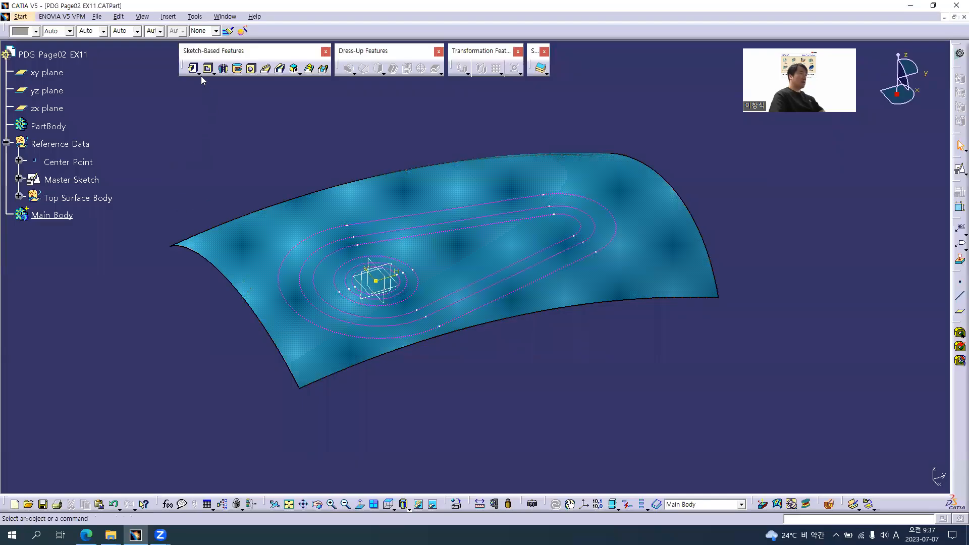
click(192, 69)
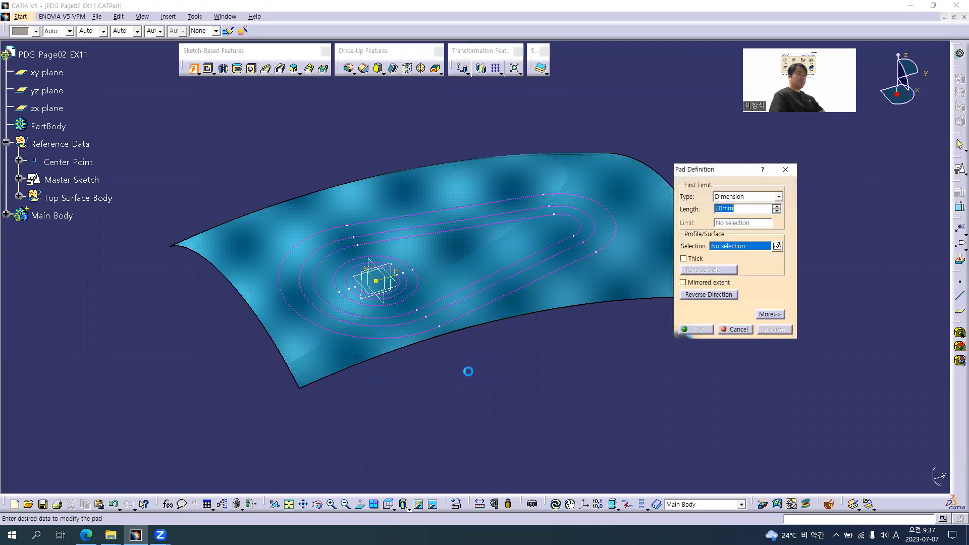
middle_drag(470, 363, 535, 314)
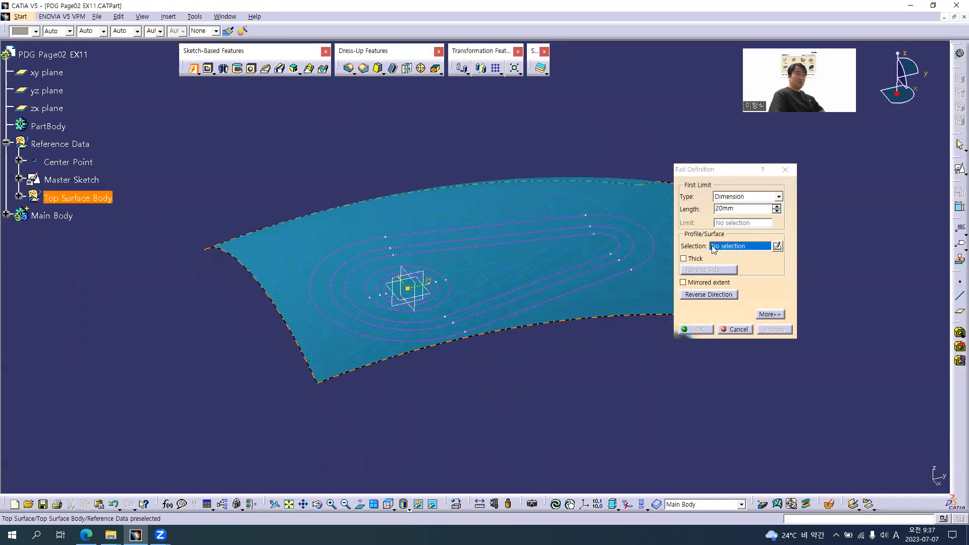
right_click(727, 246)
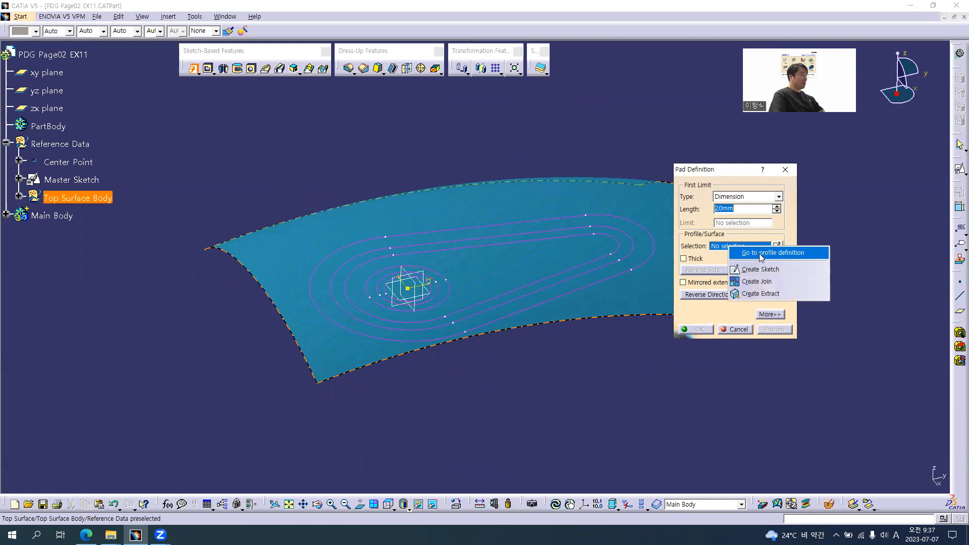
click(761, 255)
click(347, 331)
click(706, 344)
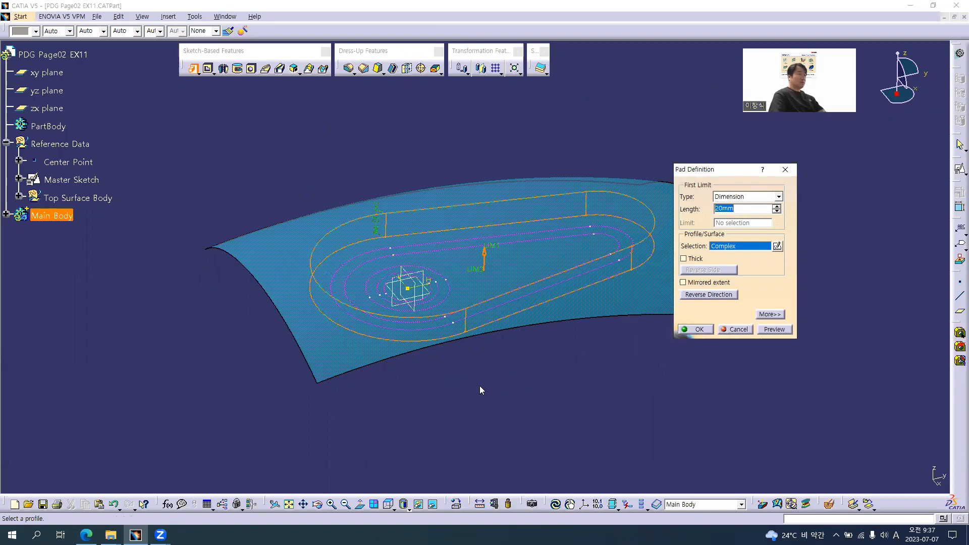
Step: Check the heights of section cut A-A in the browser drawing and set the pad's first limit up to the Top Surface
key(alt+Tab)
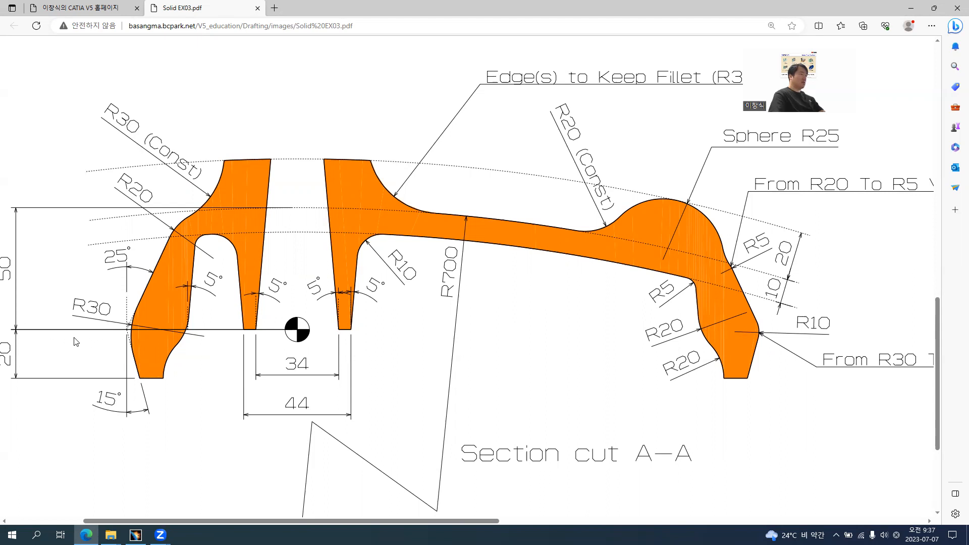
scroll(61, 343, left, 2)
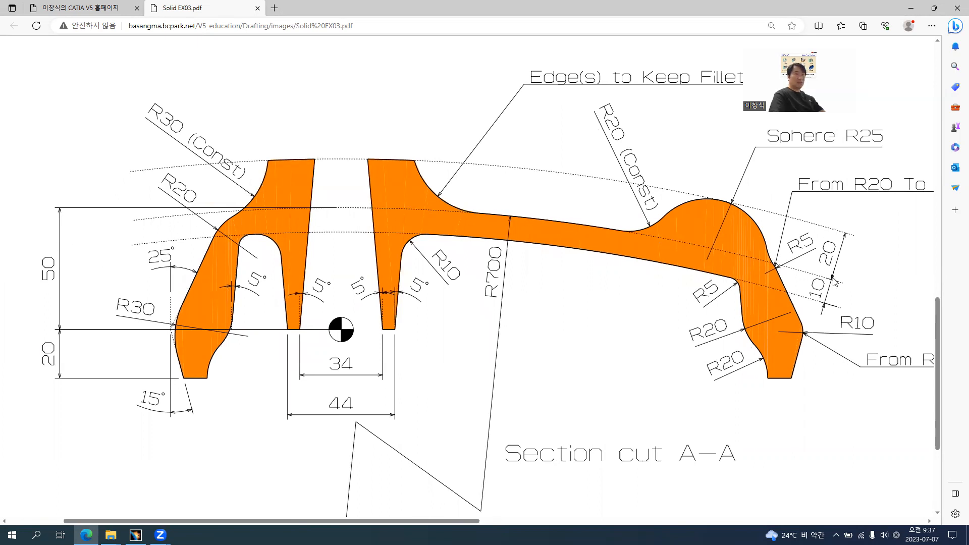
key(alt+Tab)
click(739, 198)
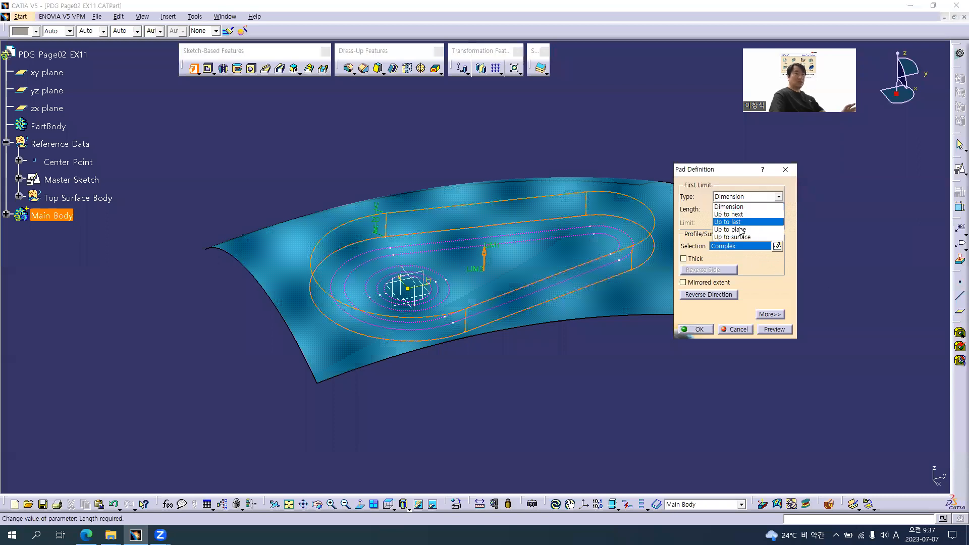
click(735, 236)
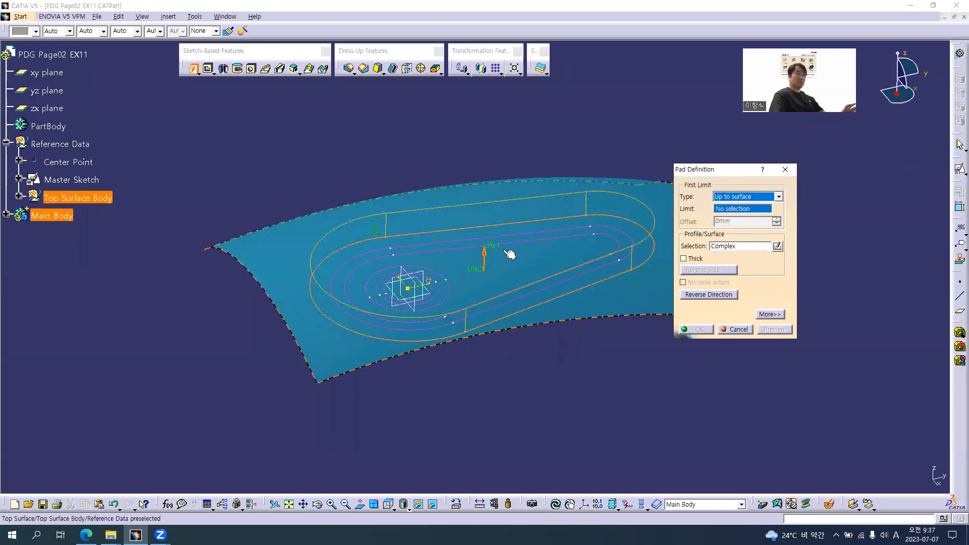
click(531, 259)
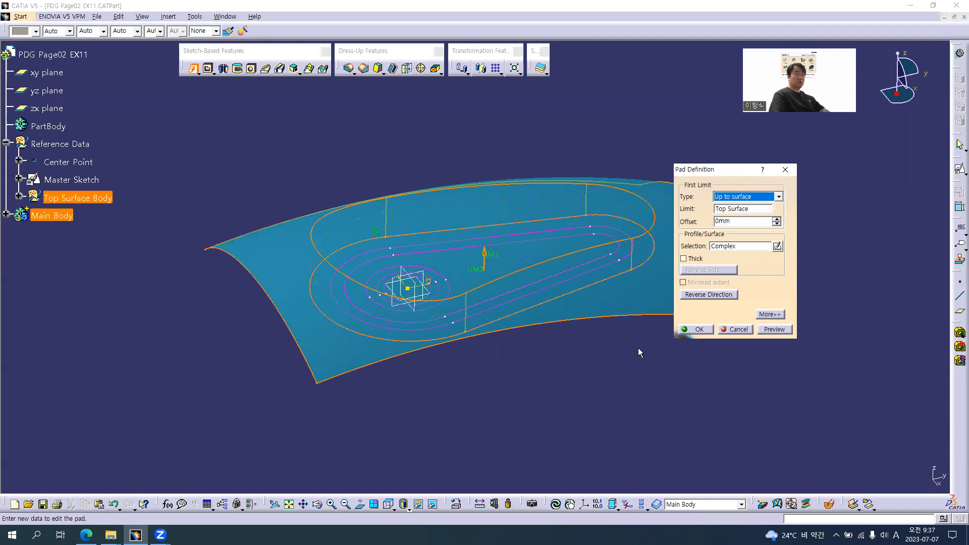
click(775, 329)
middle_drag(566, 347, 511, 324)
Step: Extend the pad 20 mm in the opposite direction with the second limit and create it
click(770, 314)
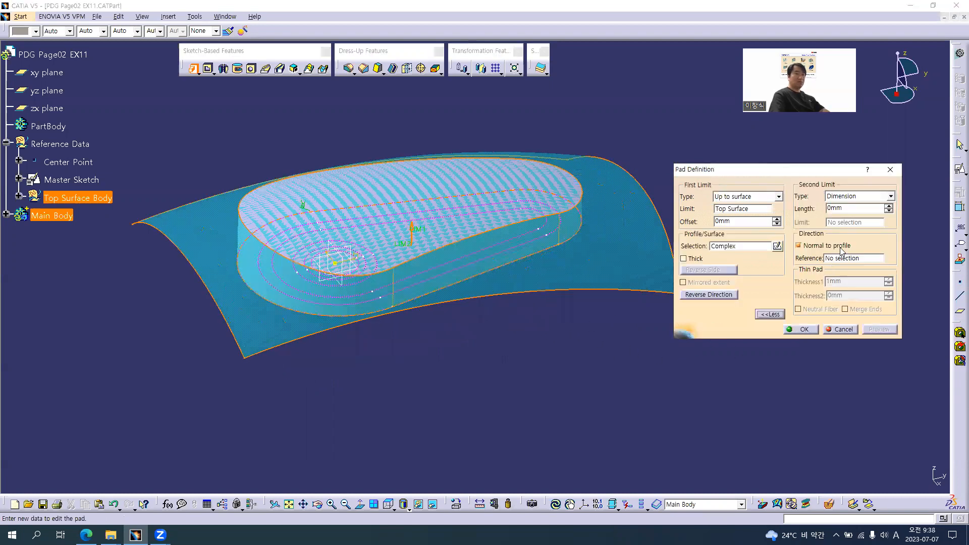
text(20)
key(Tab)
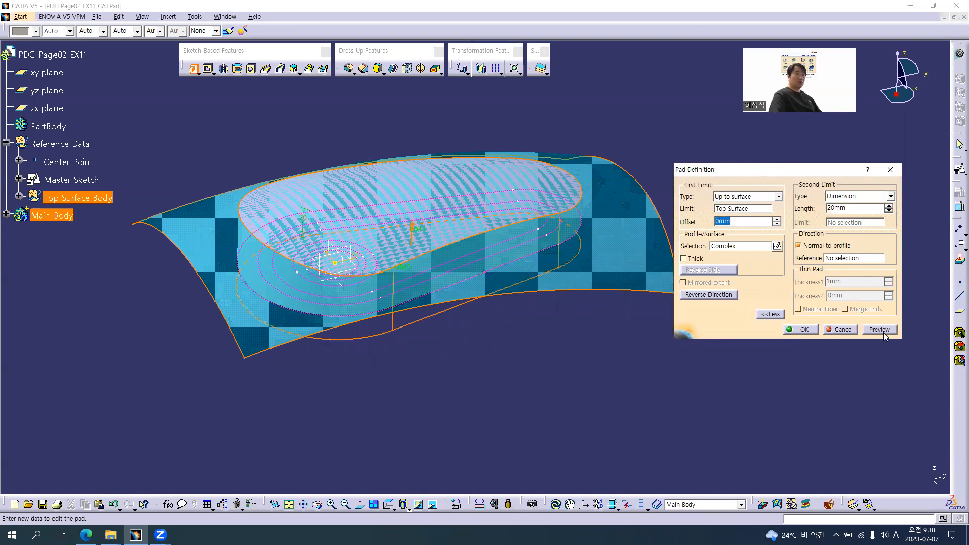
click(880, 330)
middle_drag(430, 356, 535, 293)
click(800, 329)
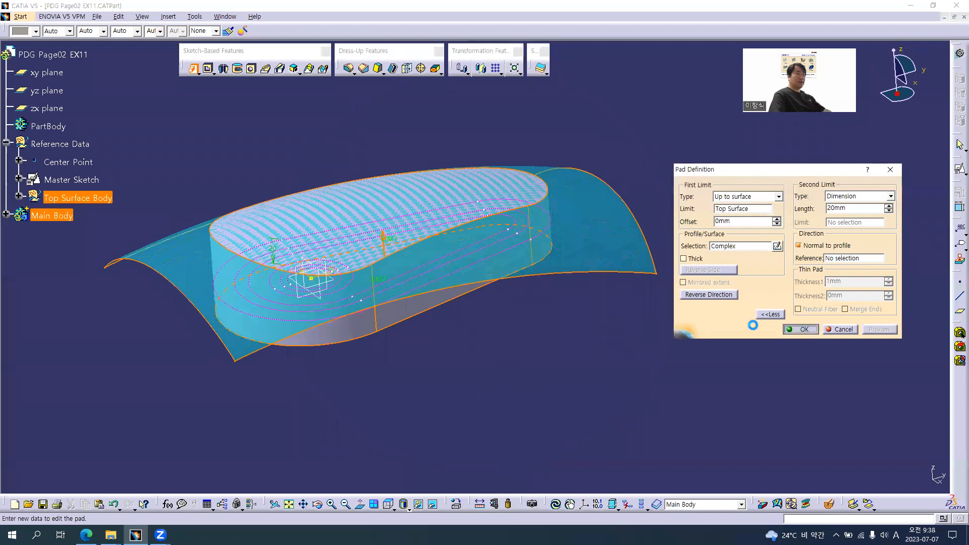
click(431, 358)
middle_drag(345, 242, 369, 246)
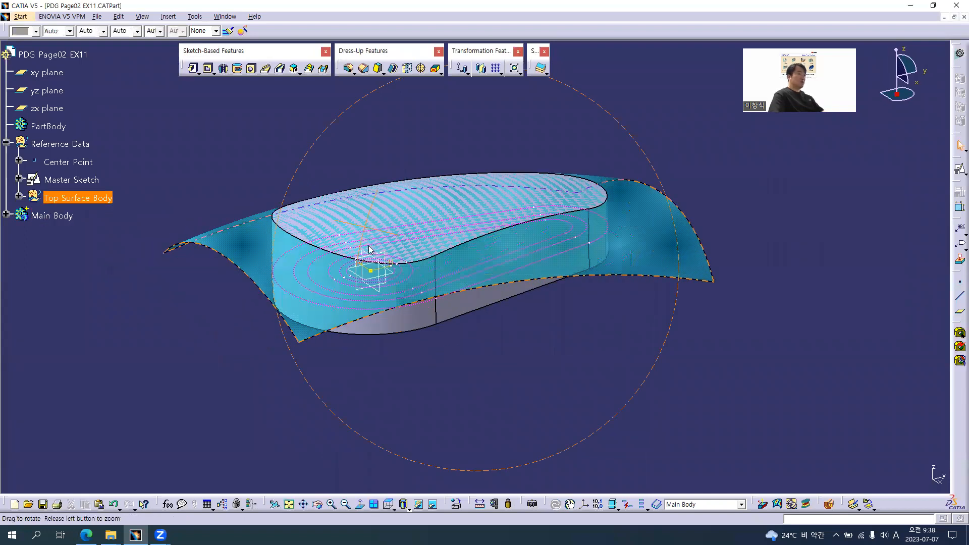
Step: Review section cut A-A in the browser drawing, and color the Main Body dark green in CATIA
key(alt+Tab)
ctrl+scroll(369, 248, down, 5)
ctrl+scroll(371, 252, up, 3)
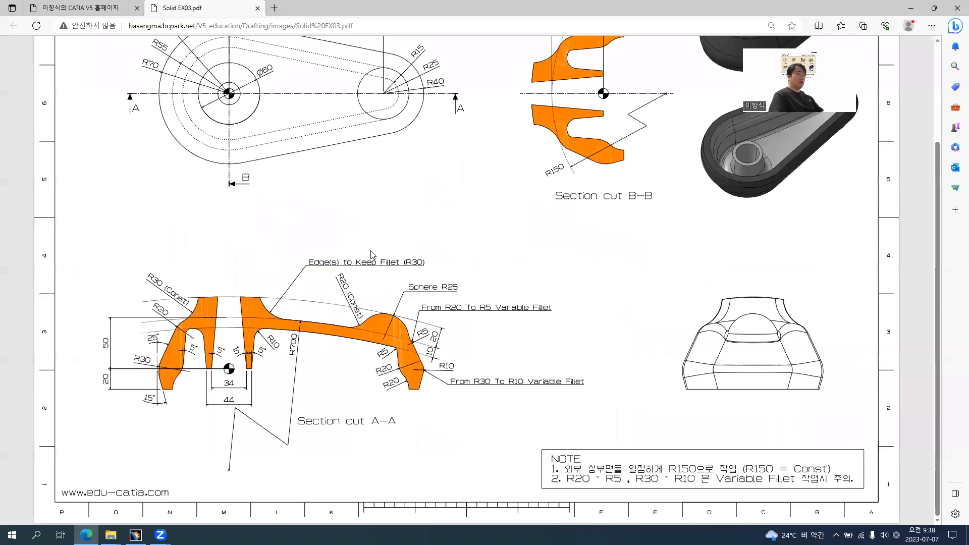
ctrl+scroll(367, 257, up, 4)
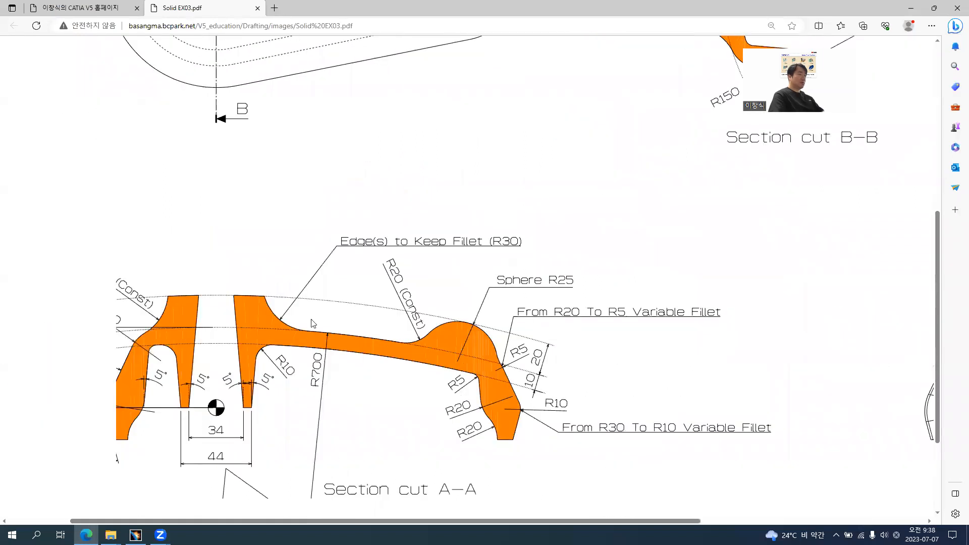
key(alt+Tab)
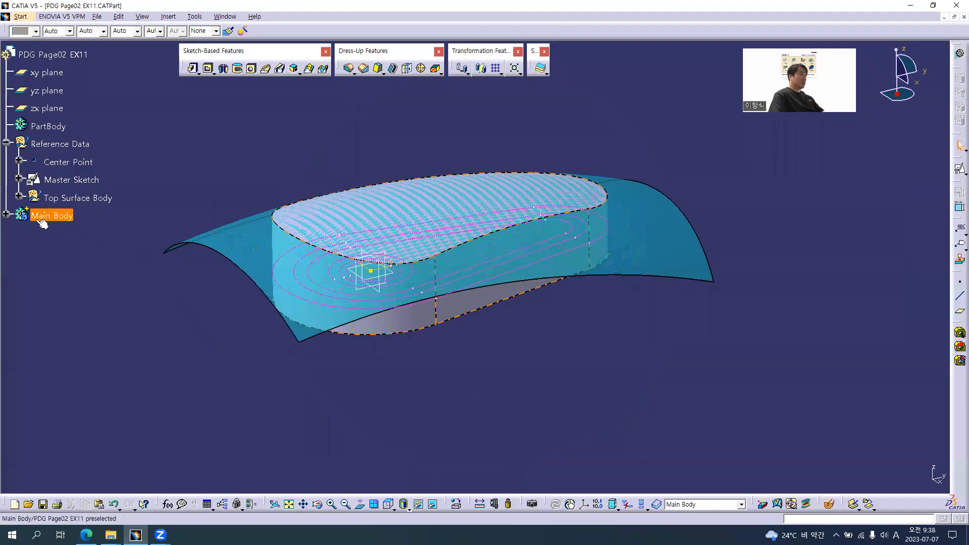
click(6, 214)
click(51, 215)
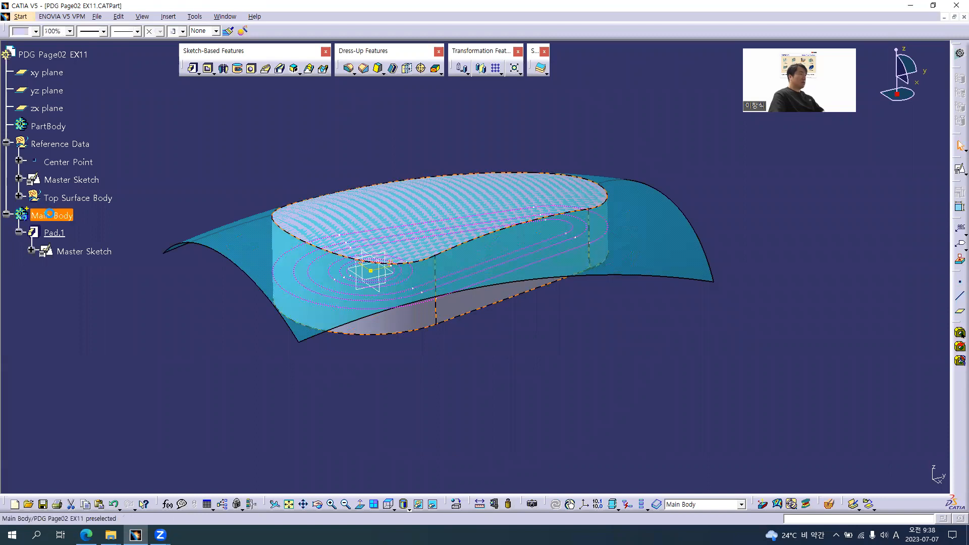
click(35, 32)
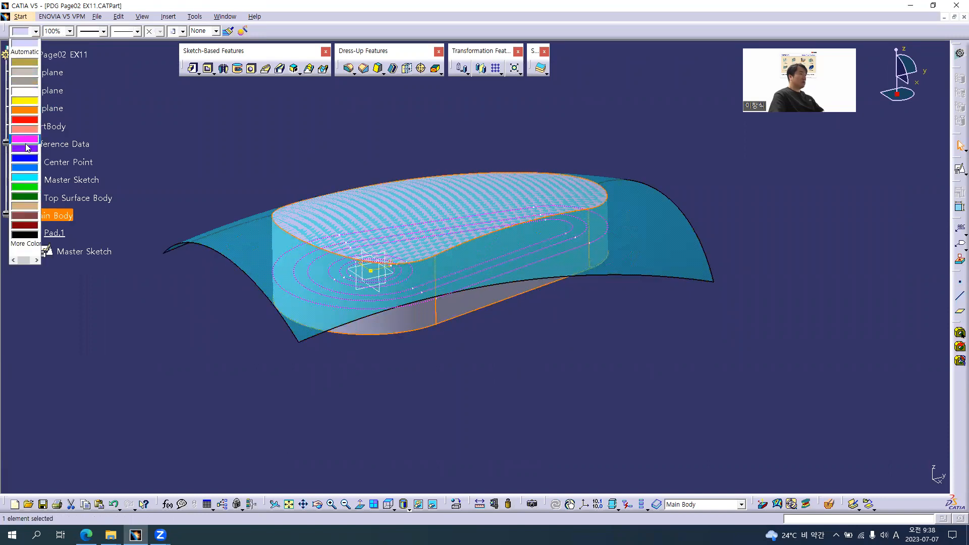
click(26, 196)
click(172, 171)
middle_drag(493, 312, 500, 295)
Step: Hide the Top Surface Body geometrical set and the Master Sketch
click(72, 199)
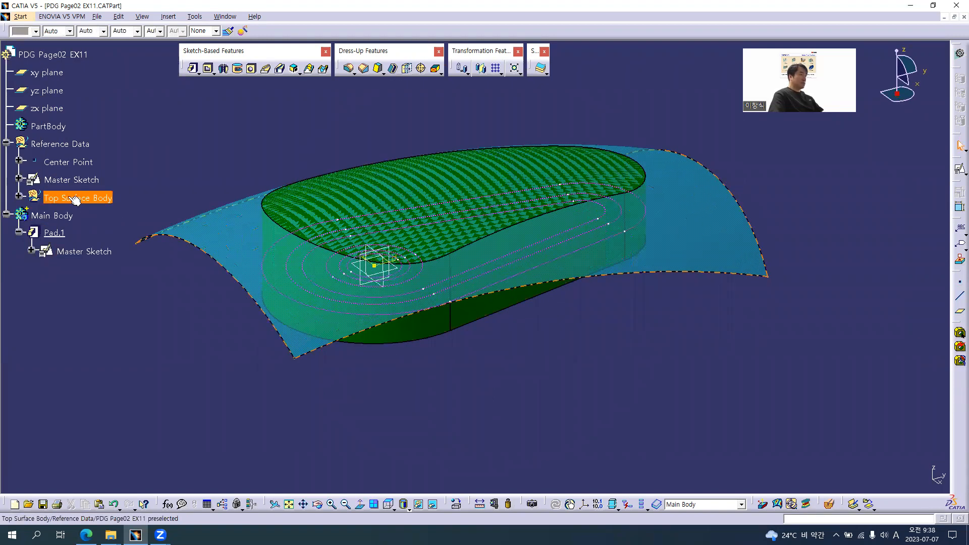
right_click(71, 201)
click(98, 228)
mouse_move(469, 330)
middle_down()
mouse_move(511, 339)
mouse_move(509, 363)
mouse_move(489, 337)
mouse_move(470, 344)
middle_up()
right_click(72, 186)
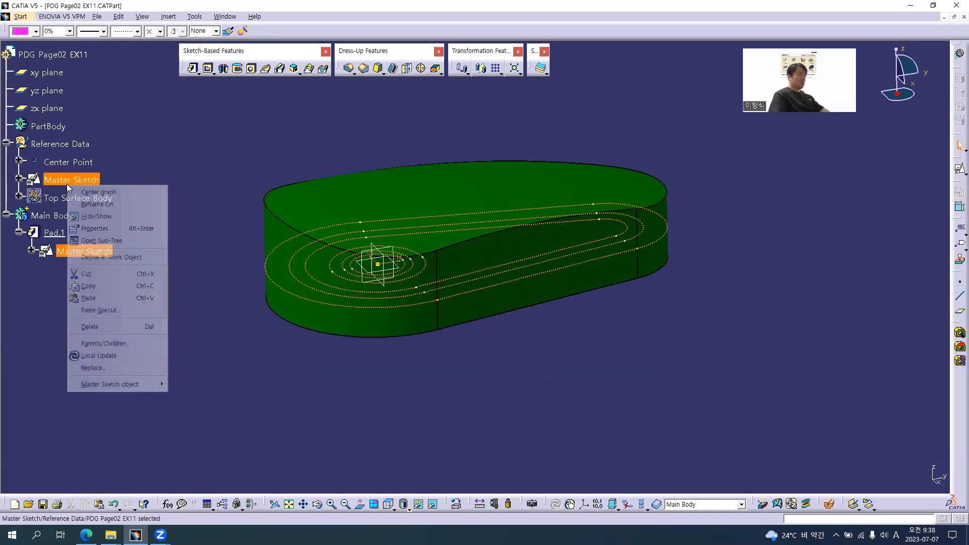
click(98, 213)
middle_drag(547, 328, 507, 302)
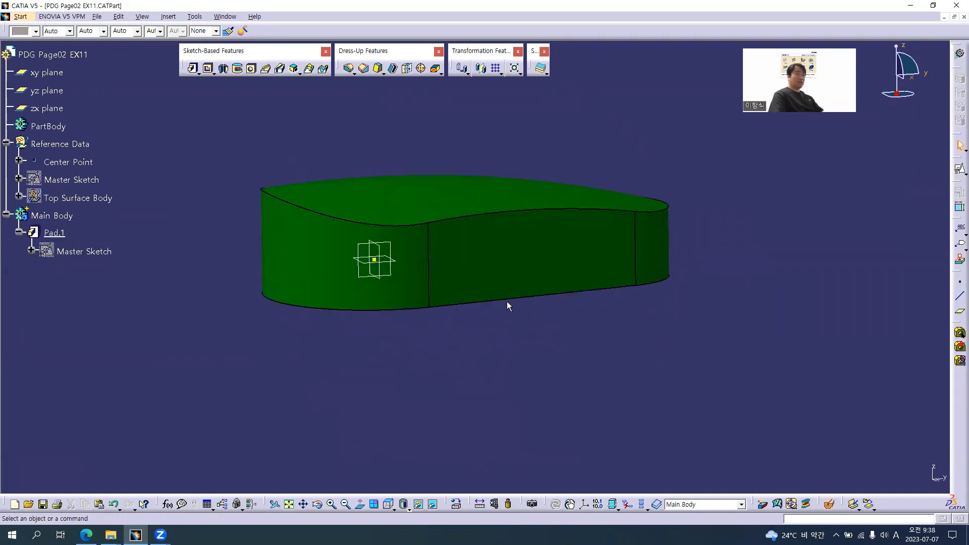
Step: Check the draft angle in the browser drawing's section A-A and start a 25-degree draft on the pad's outer side faces in CATIA
key(alt+Tab)
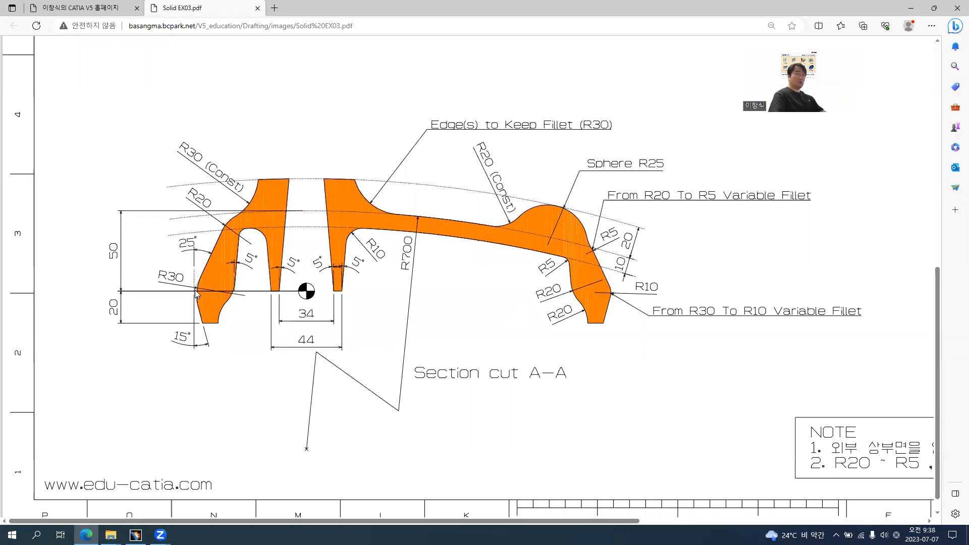
ctrl+scroll(186, 288, up, 2)
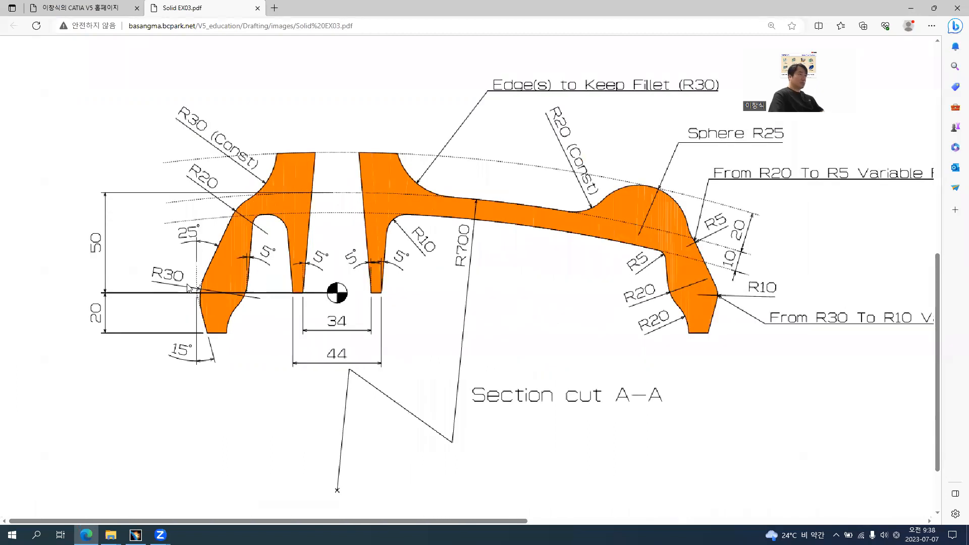
ctrl+scroll(225, 297, down, 2)
key(alt+Tab)
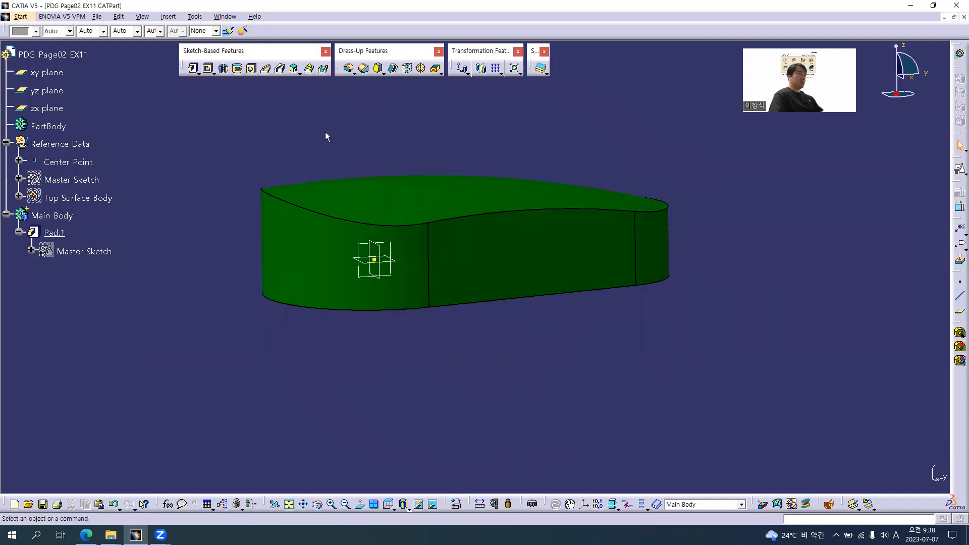
click(378, 68)
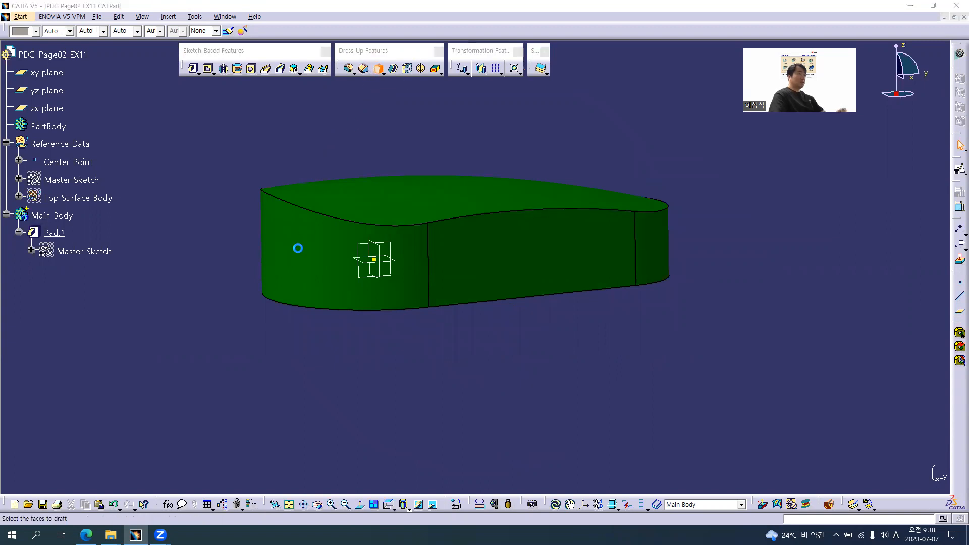
click(302, 258)
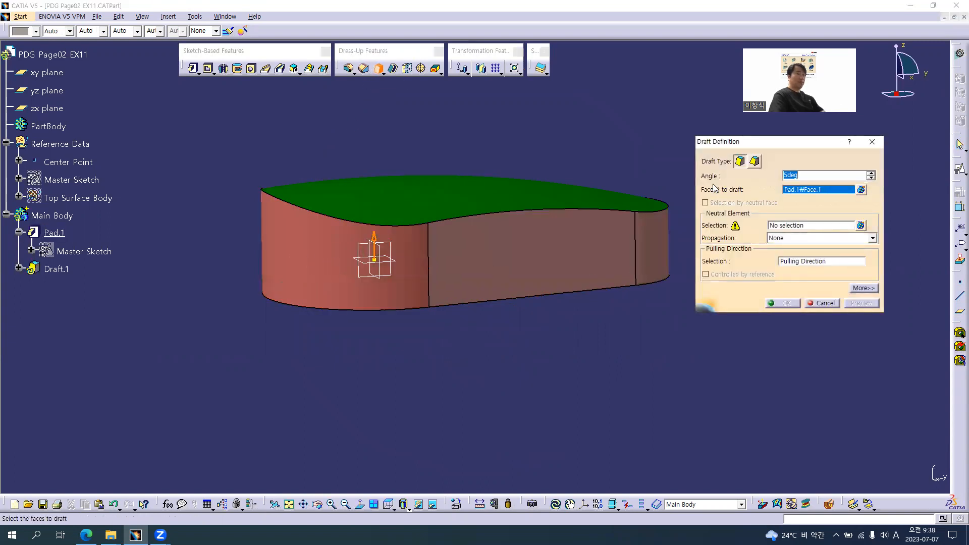
text(25)
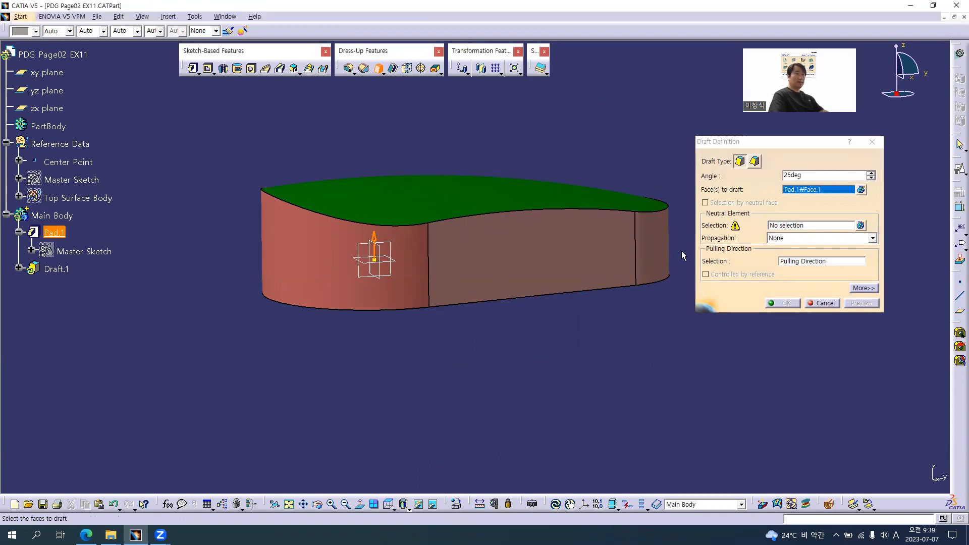
Step: Use the xy plane as the draft's neutral element, create the draft, and compare it with section cut A-A in the browser drawing
click(785, 225)
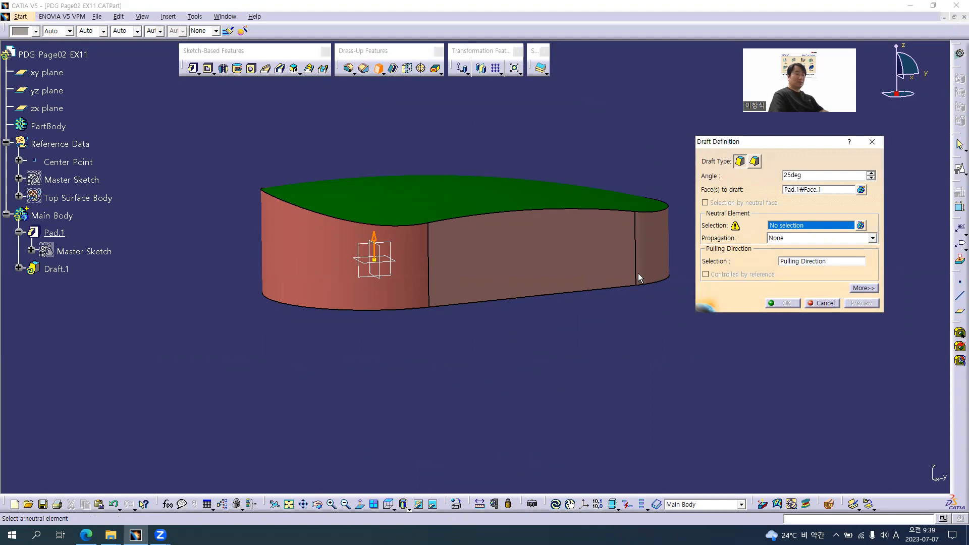
click(46, 72)
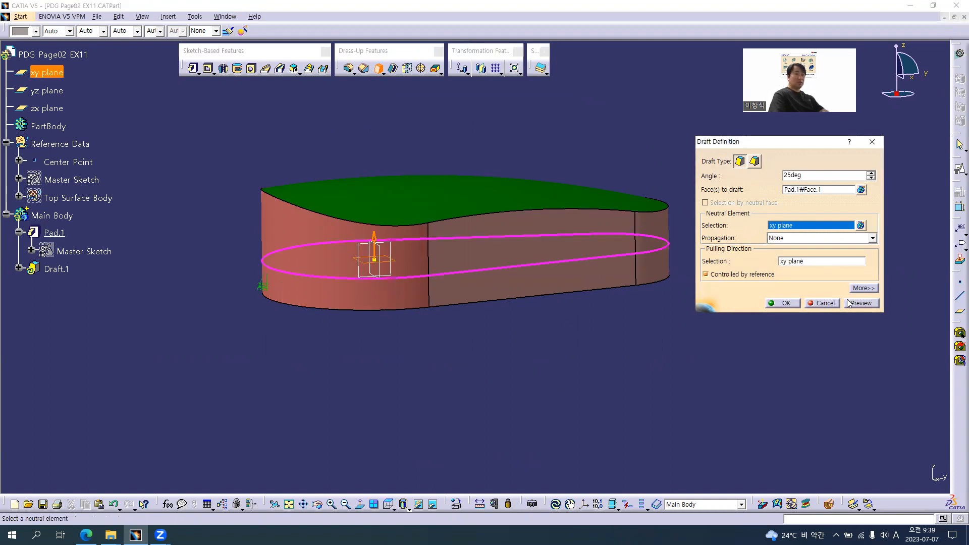
click(862, 304)
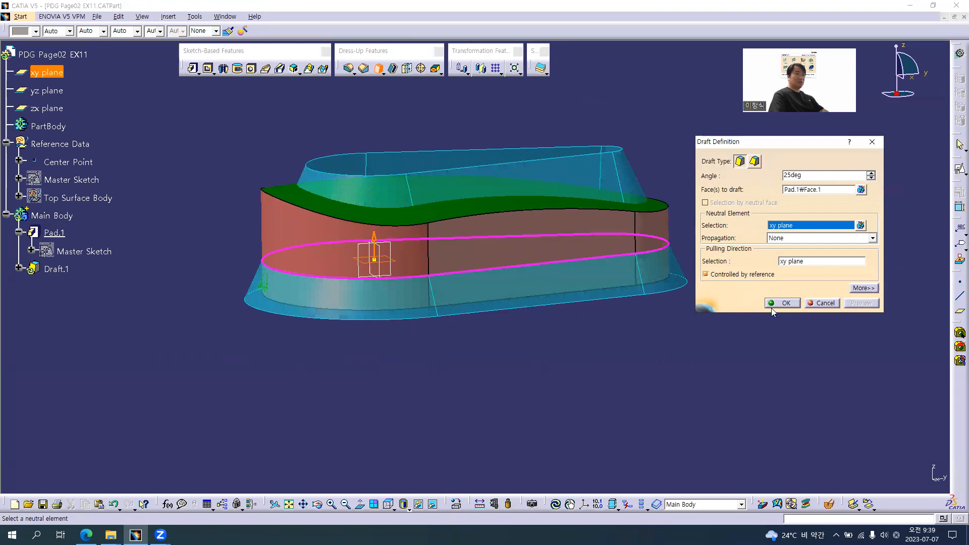
middle_drag(542, 314, 341, 253)
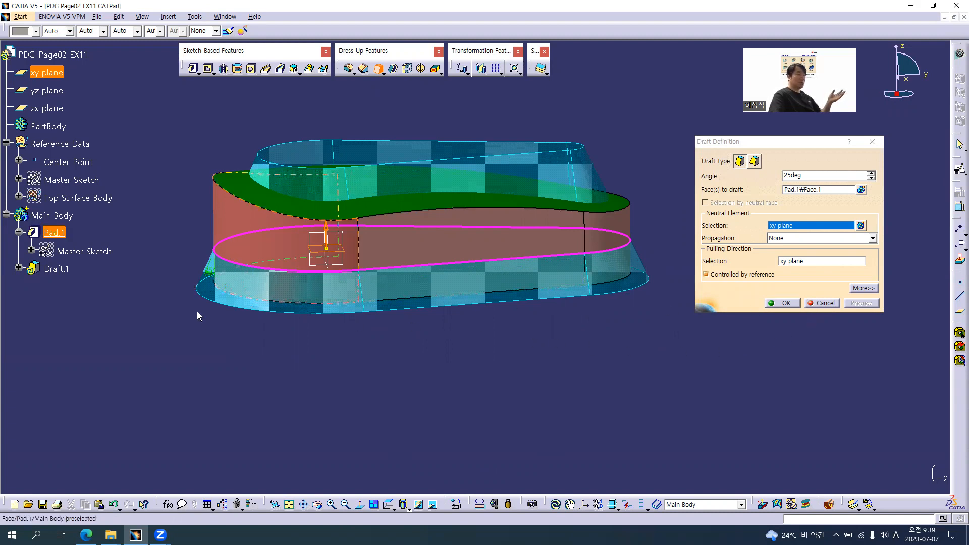
click(785, 302)
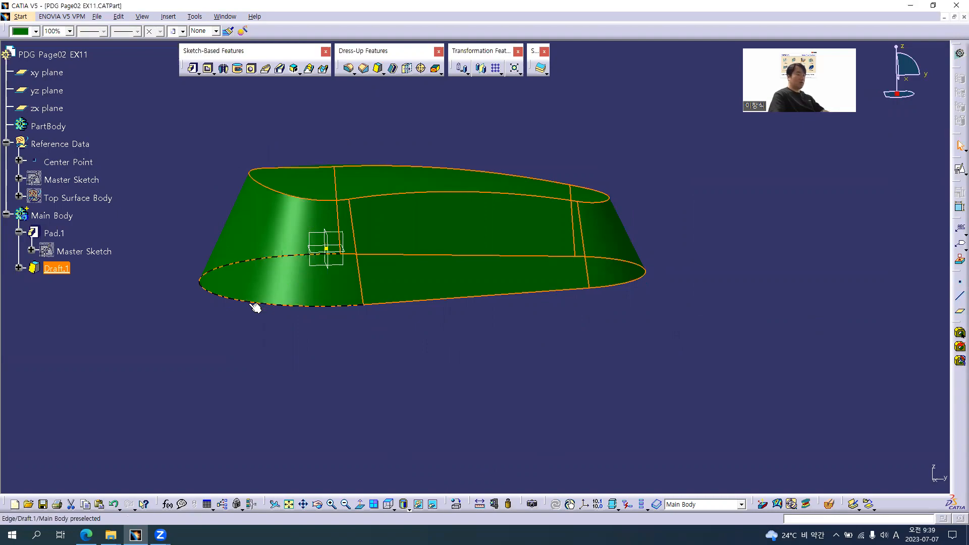
key(alt+Tab)
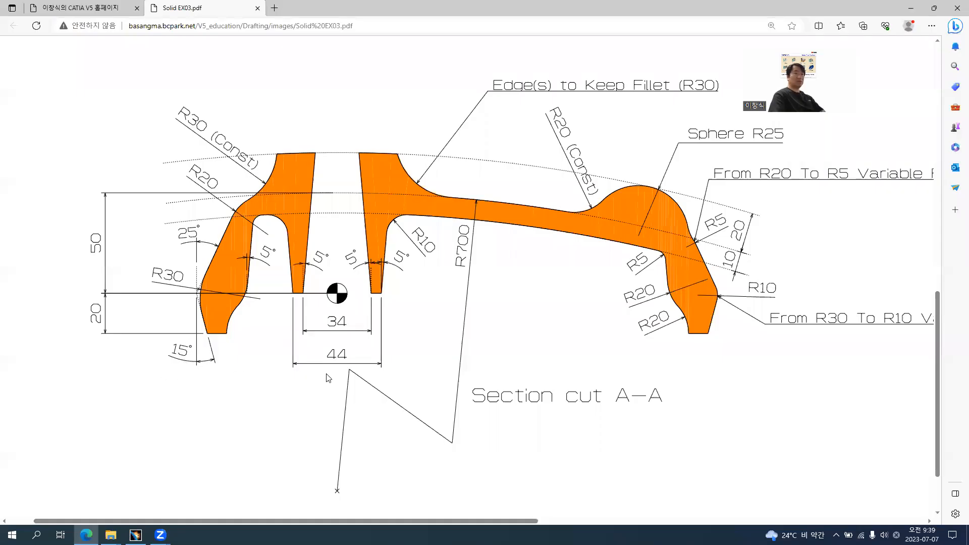
key(alt+Tab)
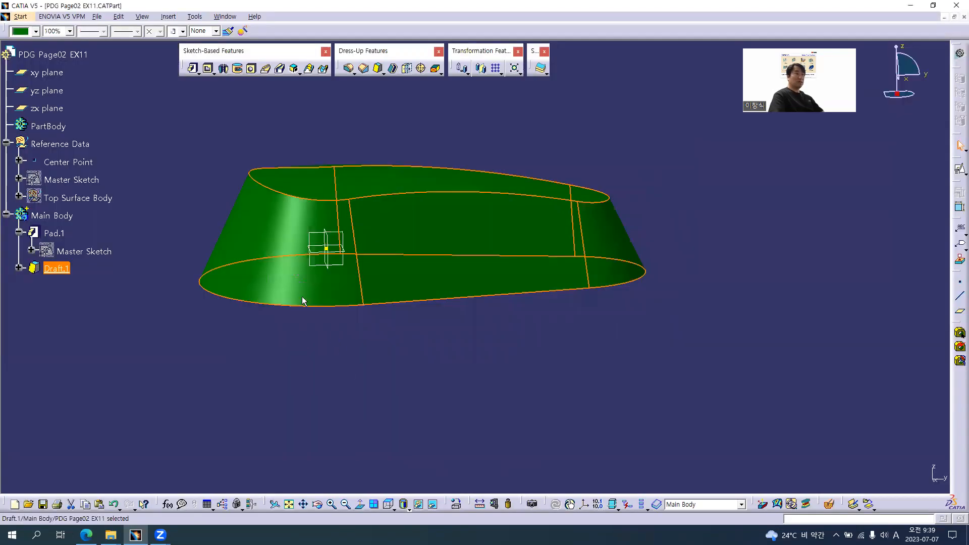
Step: Edit the 25-degree side draft so its neutral element also acts as the parting element, and inspect the side faces
double_click(275, 230)
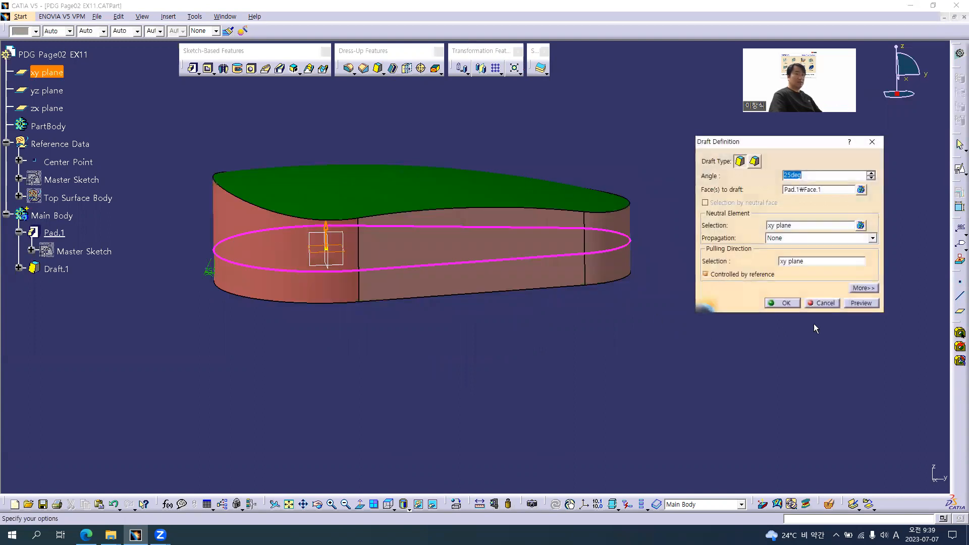
click(864, 288)
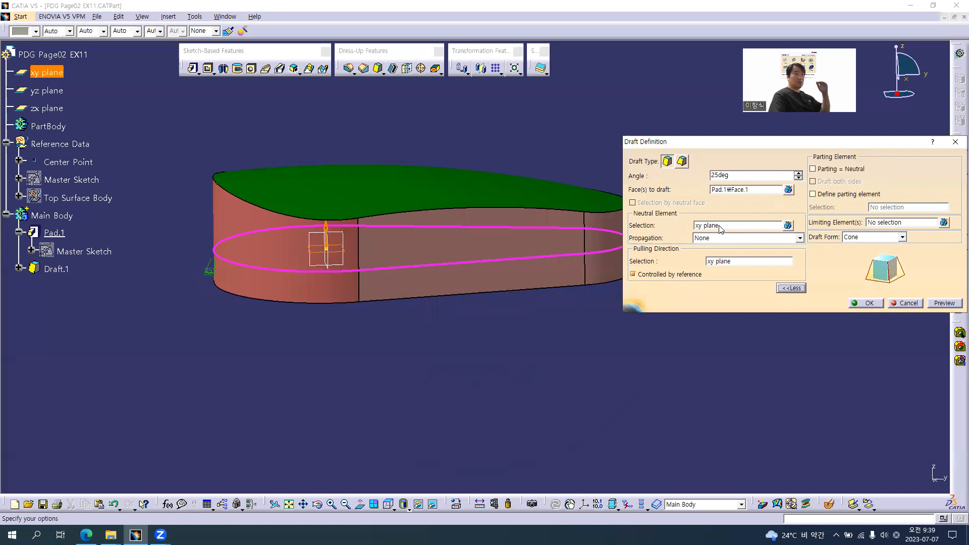
click(813, 170)
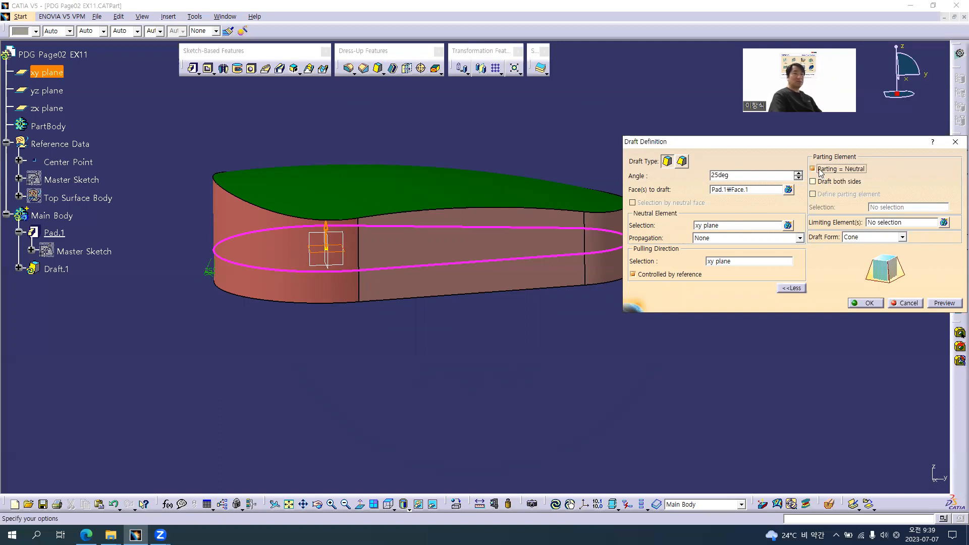
click(944, 303)
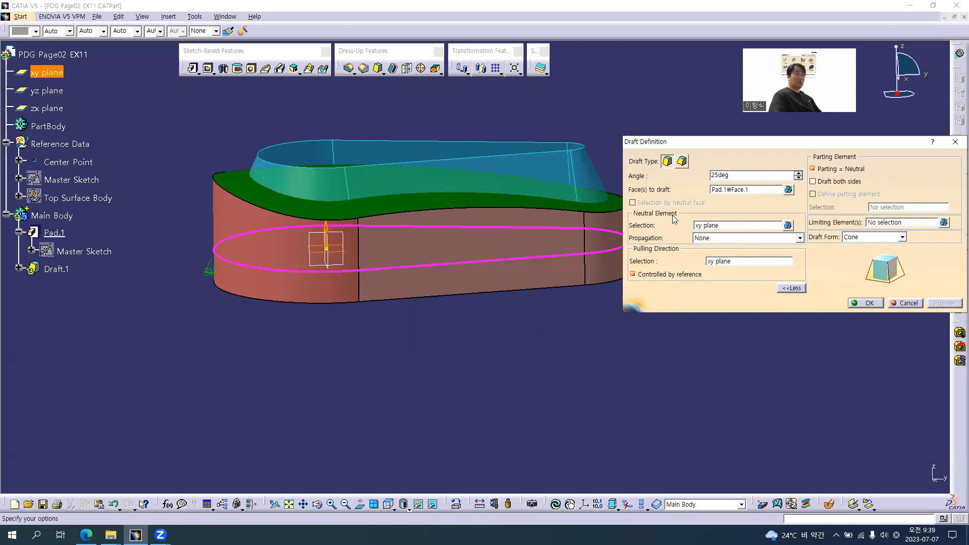
click(867, 303)
mouse_move(464, 325)
middle_down()
mouse_move(425, 359)
mouse_move(451, 315)
middle_up()
middle_drag(563, 306, 589, 309)
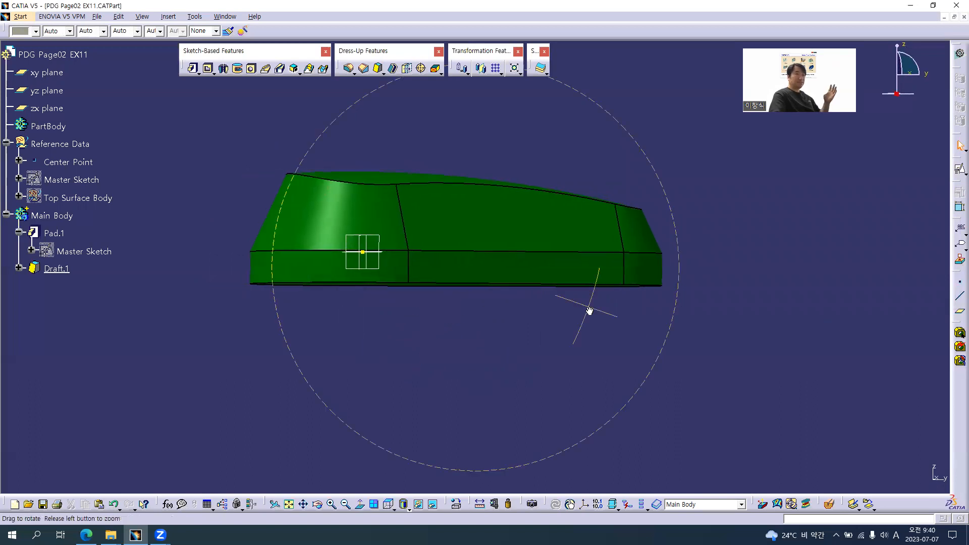
middle_drag(500, 296, 363, 276)
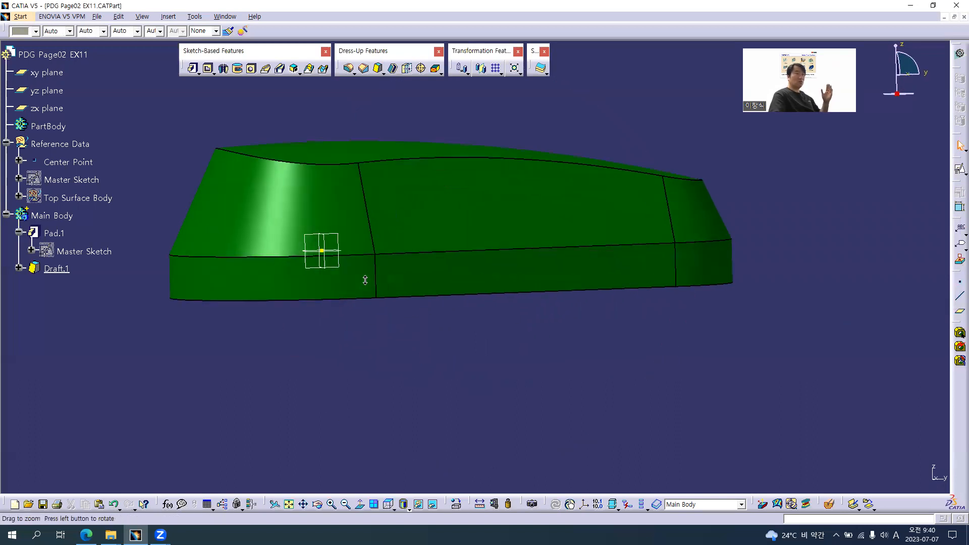
middle_drag(491, 324, 485, 373)
middle_drag(344, 344, 355, 374)
middle_drag(426, 380, 502, 385)
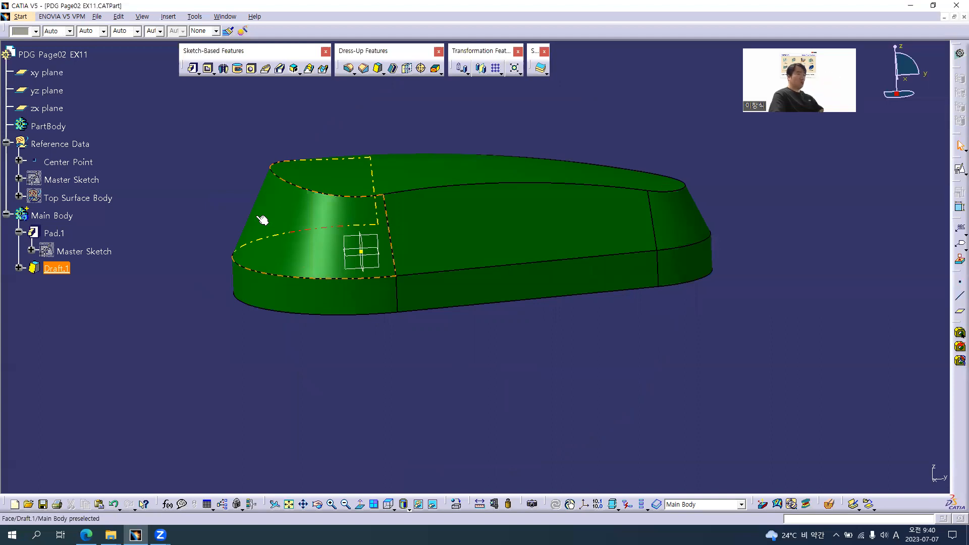
Step: Check the lower side walls in the browser drawing's section cut A-A, and set the existing draft to draft both sides in CATIA
key(alt+Tab)
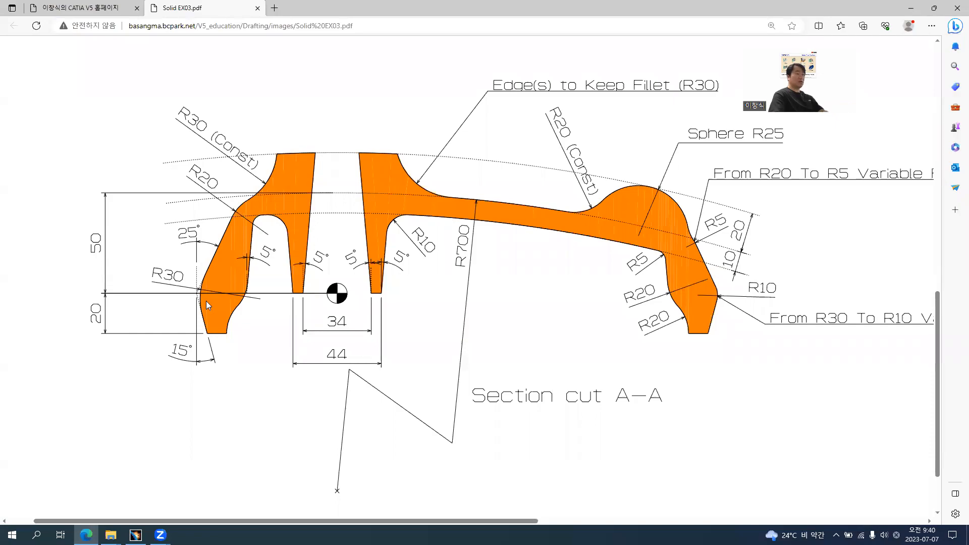
key(alt+Tab)
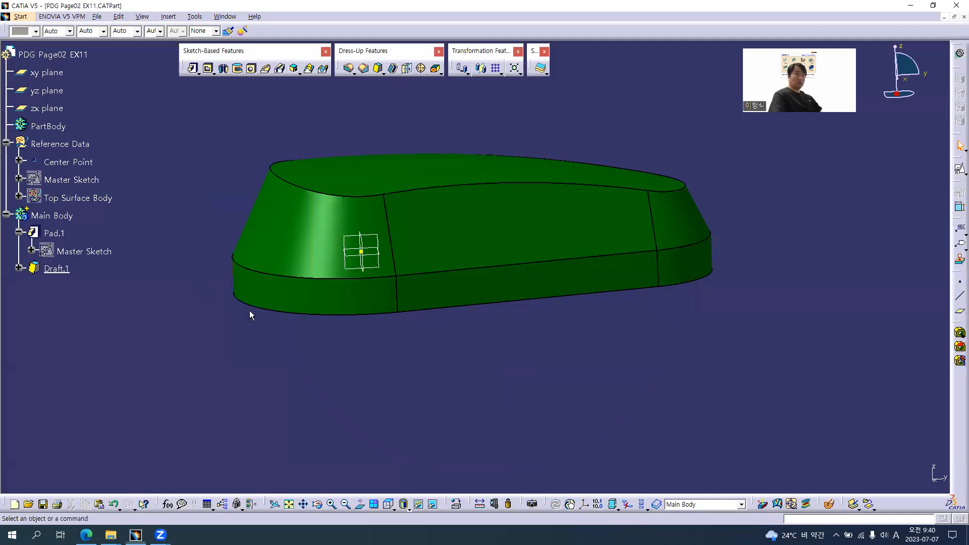
double_click(279, 246)
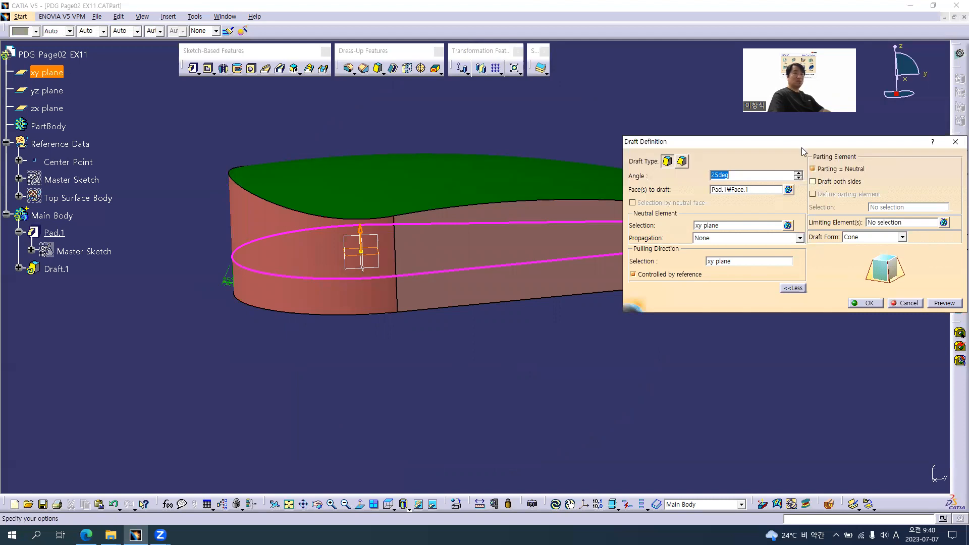
click(825, 182)
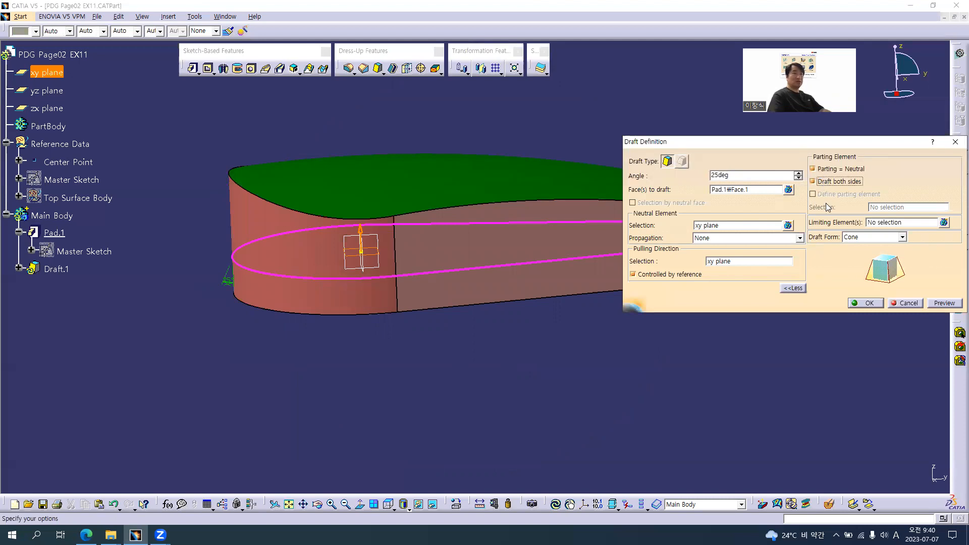
Step: Apply the 25-degree draft to both sides of the xy plane on the pad's side faces
click(866, 303)
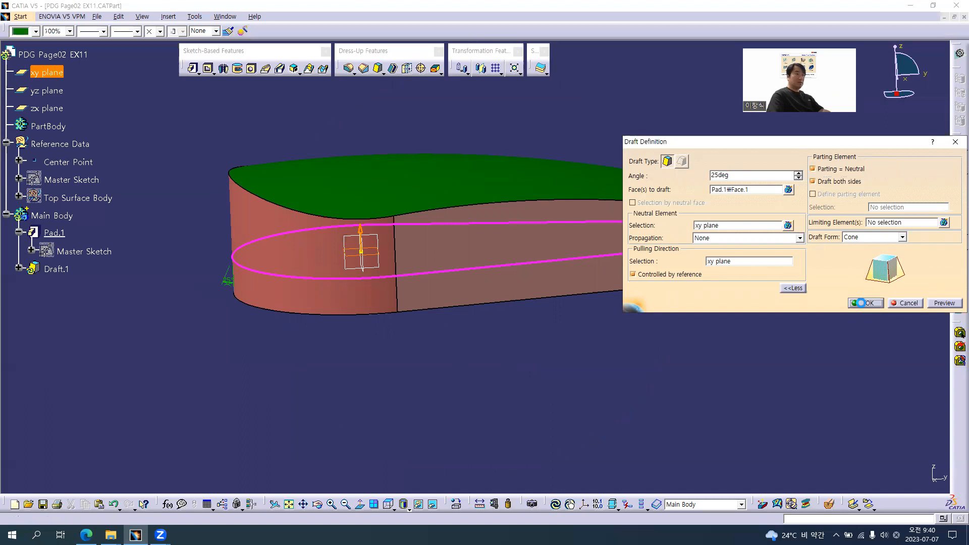
middle_drag(451, 323, 411, 260)
click(410, 334)
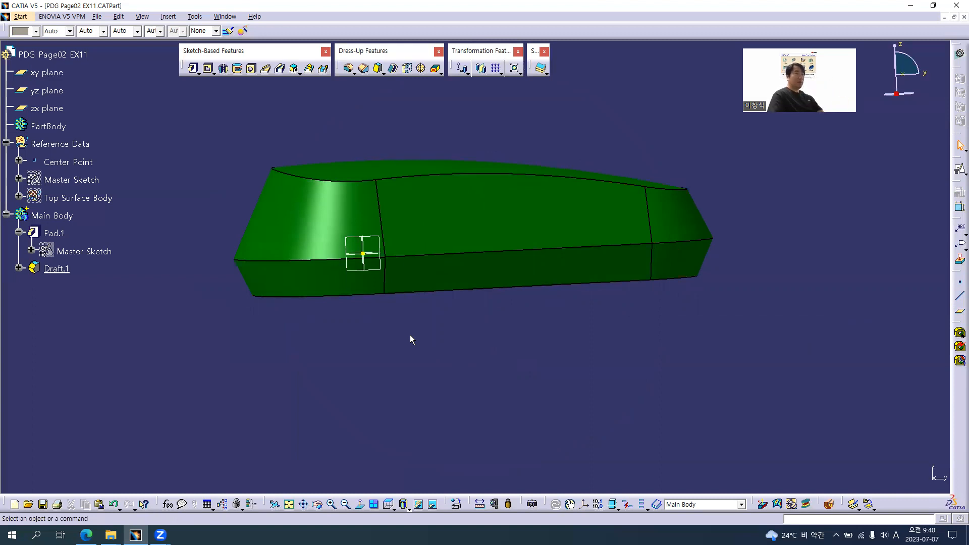
Step: Edit the 25-degree draft so that it no longer drafts both sides of the parting plane
click(290, 256)
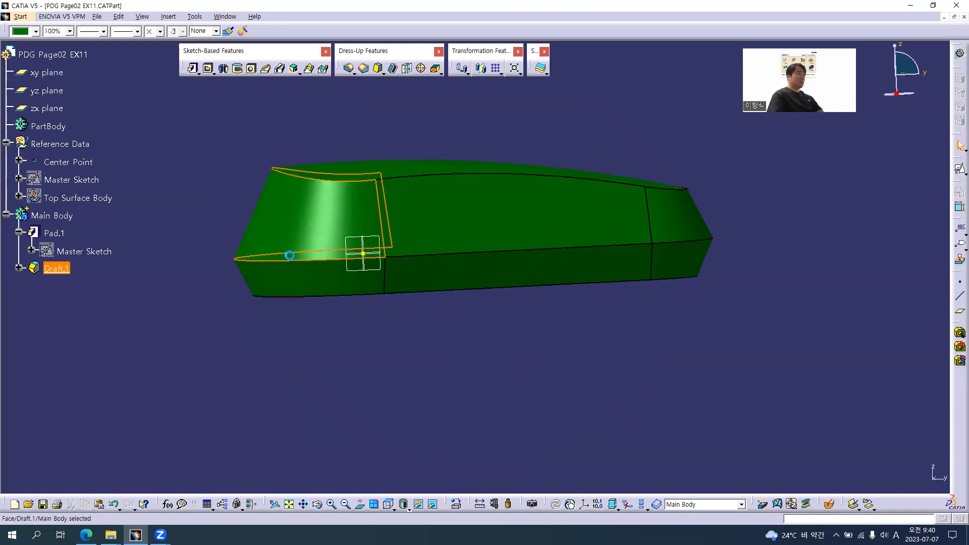
double_click(290, 256)
click(842, 183)
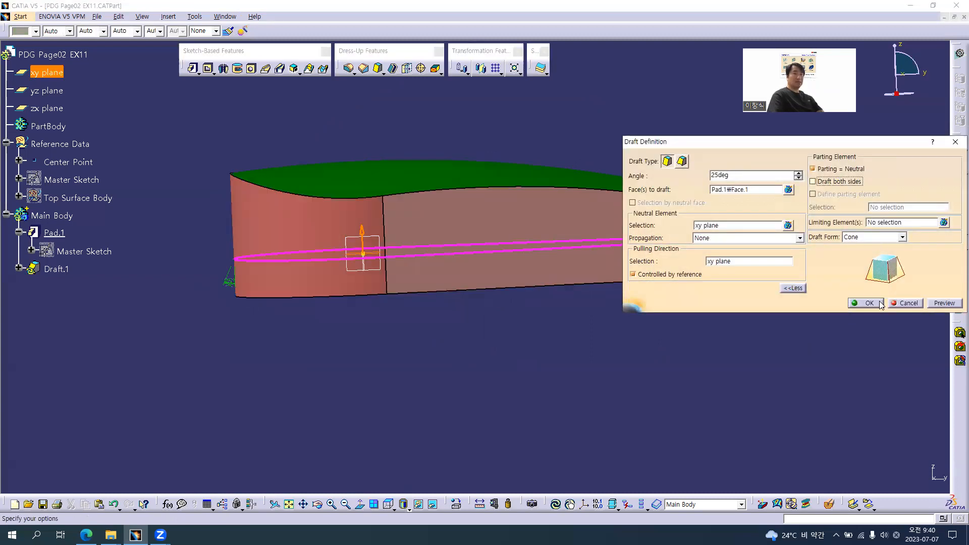
click(877, 304)
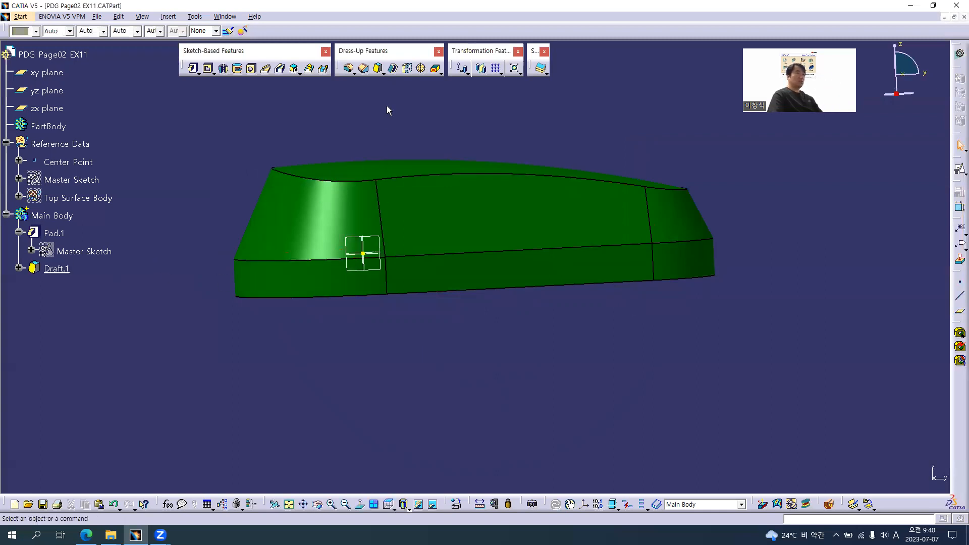
Step: Start a second draft on the side faces below the parting line with the xy plane as neutral element
click(378, 69)
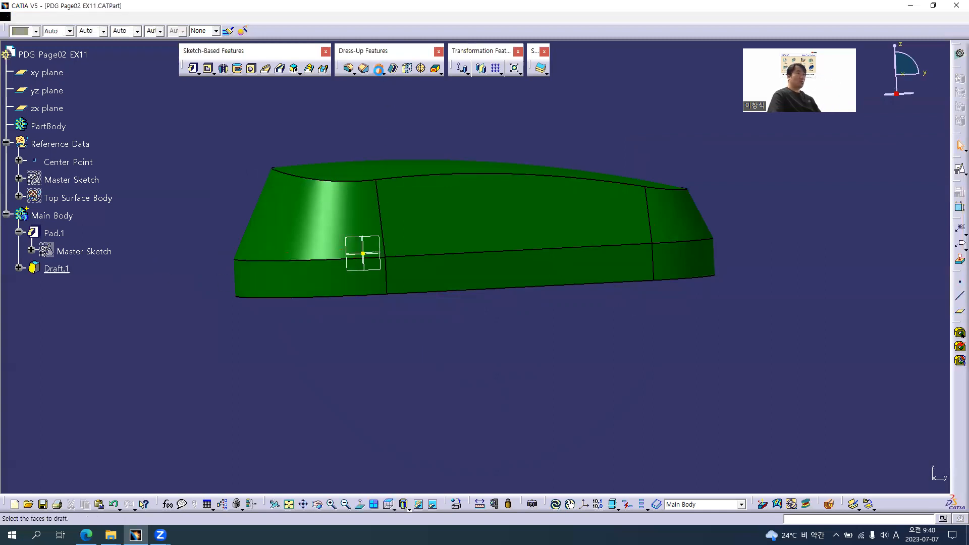
click(338, 282)
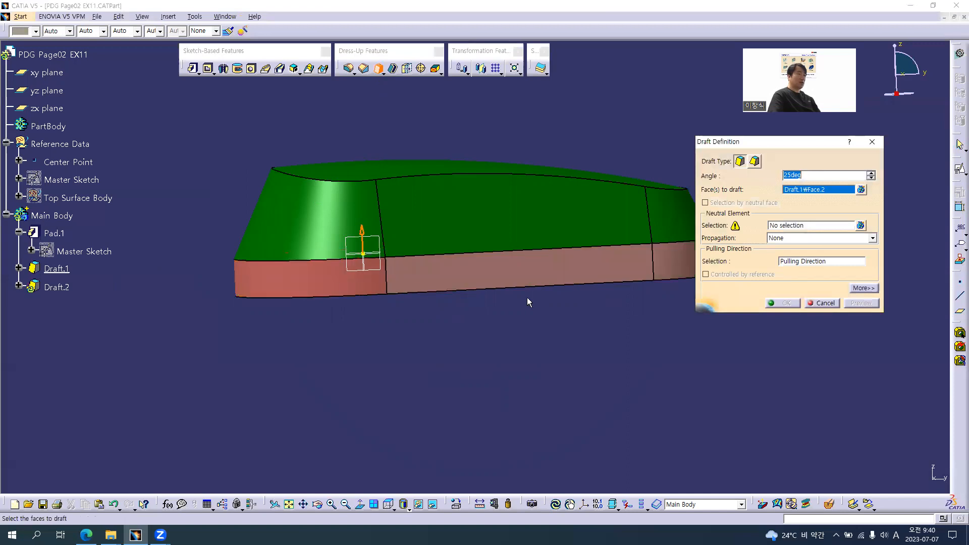
click(813, 226)
middle_drag(418, 260, 393, 302)
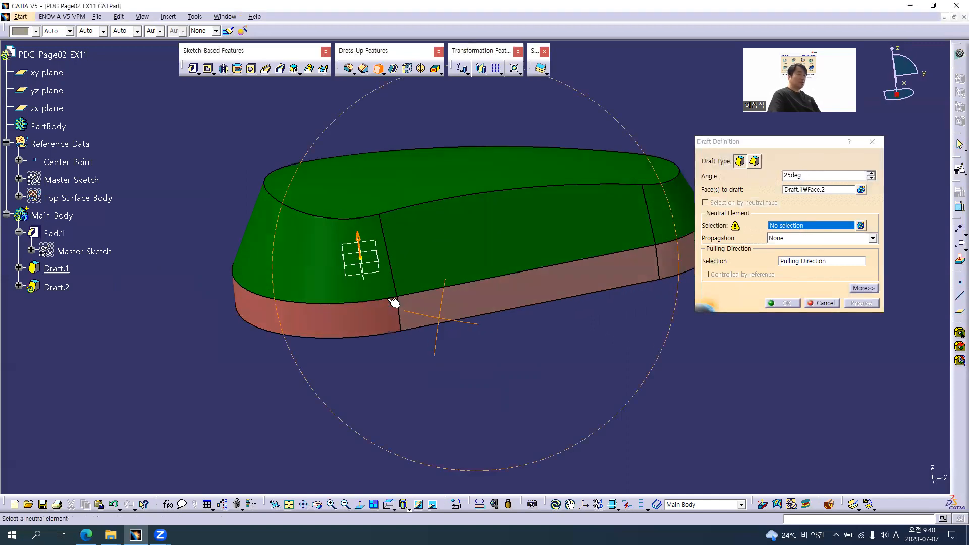
click(367, 260)
middle_drag(478, 357, 457, 320)
Step: Set the second draft's parting equal to neutral and preview it with the pulling direction reversed downward
click(863, 289)
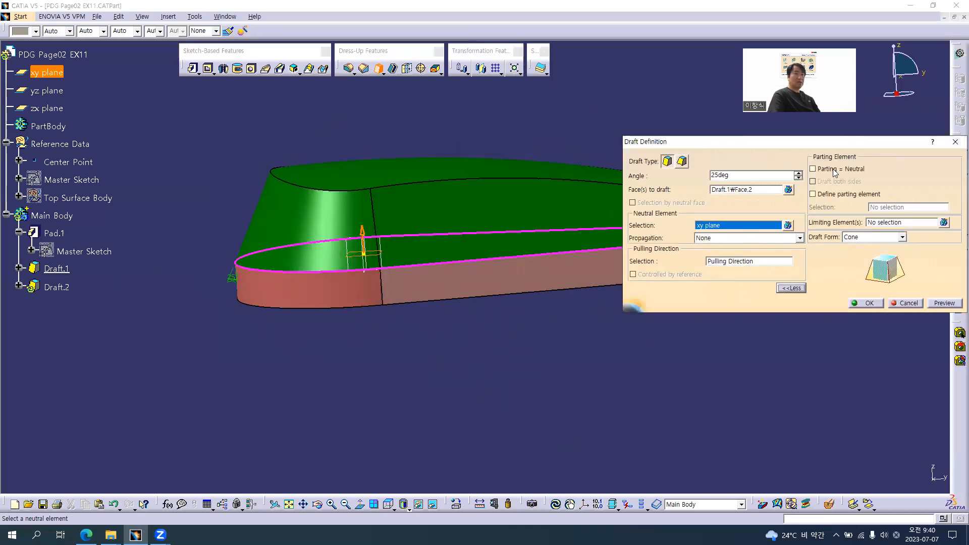
click(361, 231)
click(940, 303)
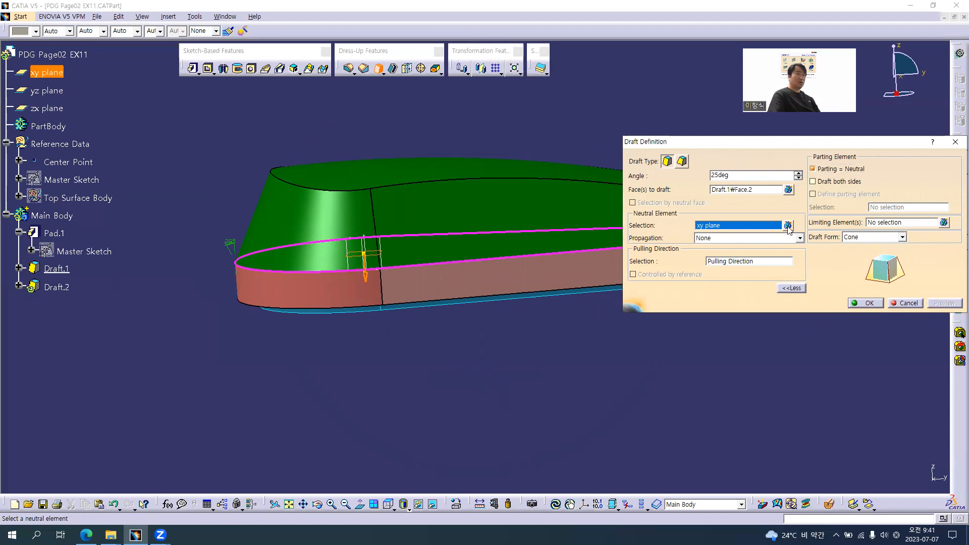
Step: Set the lower side faces' draft angle to 15 degrees and apply the draft
drag(729, 175, 642, 176)
text(15)
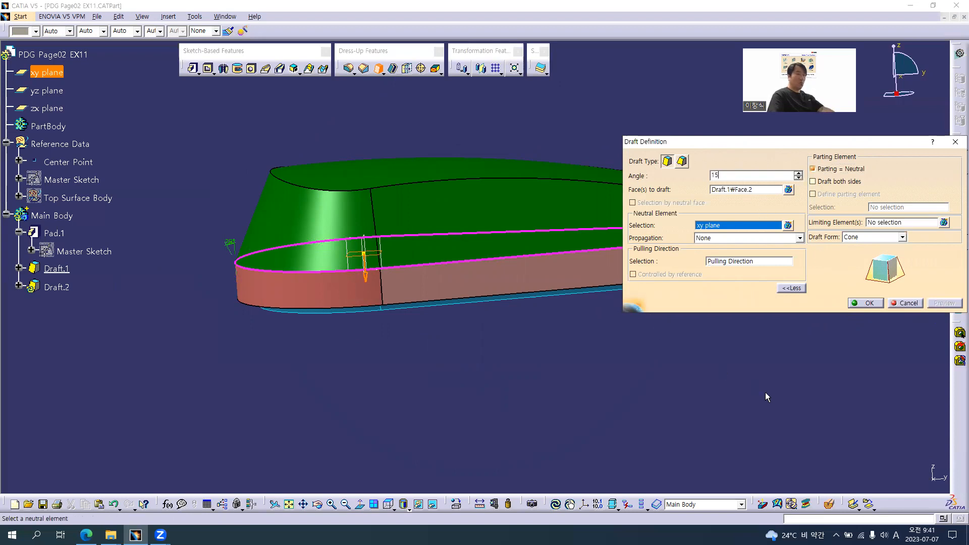
click(868, 303)
middle_drag(507, 339, 541, 333)
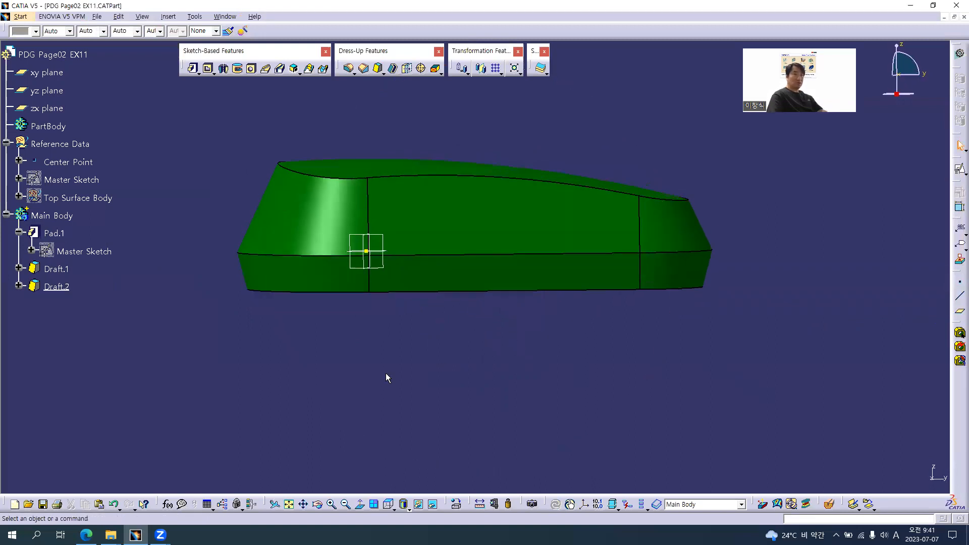
Step: Delete both the 25-degree and the 15-degree draft features from the Main Body
click(20, 286)
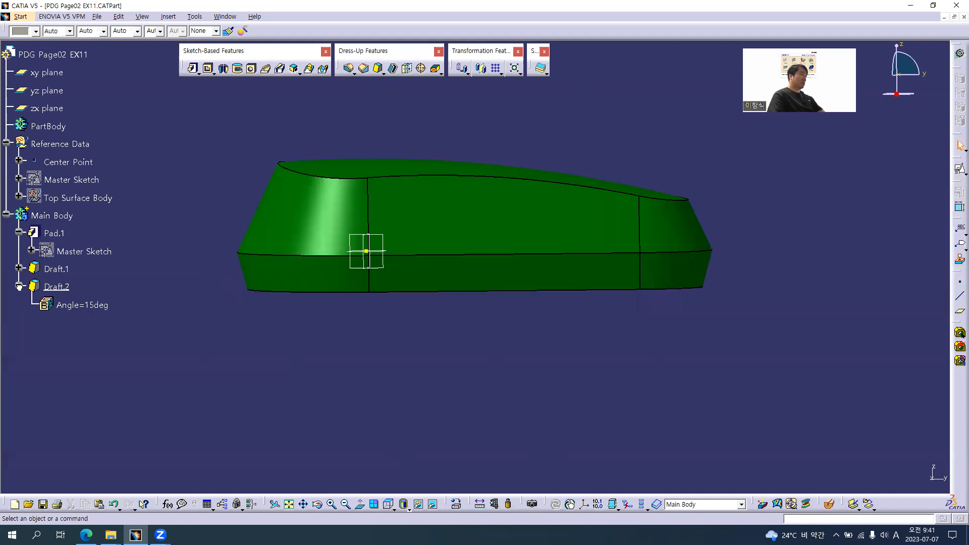
click(18, 269)
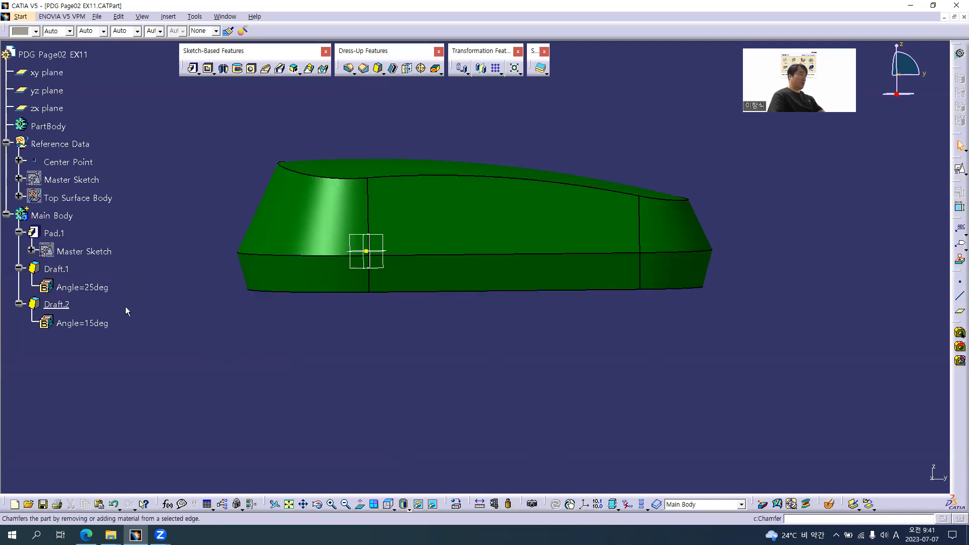
click(56, 269)
ctrl+click(65, 304)
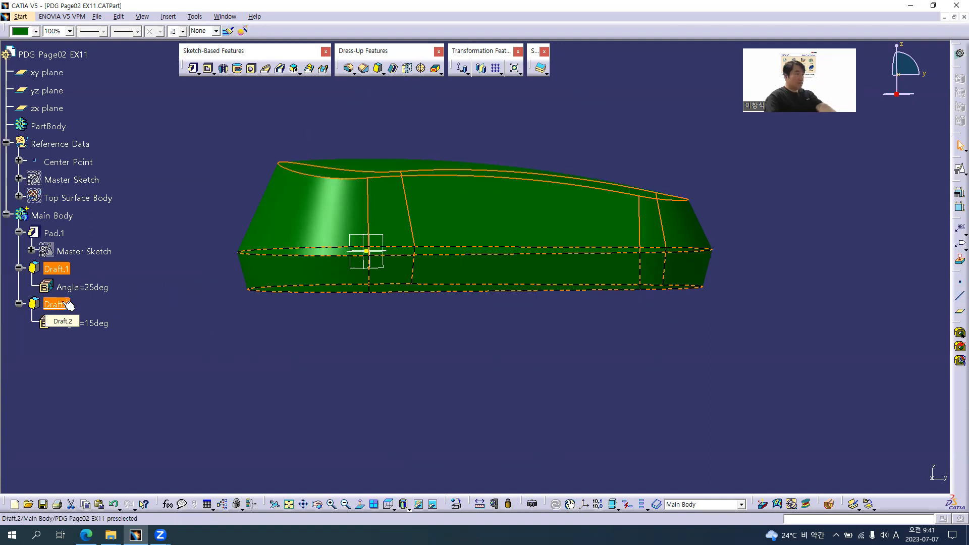
key(Delete)
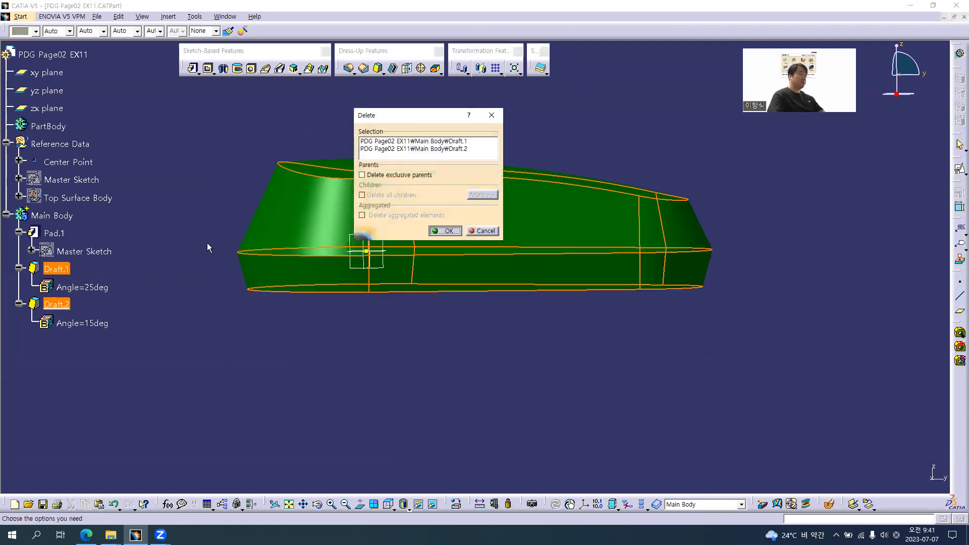
key(Return)
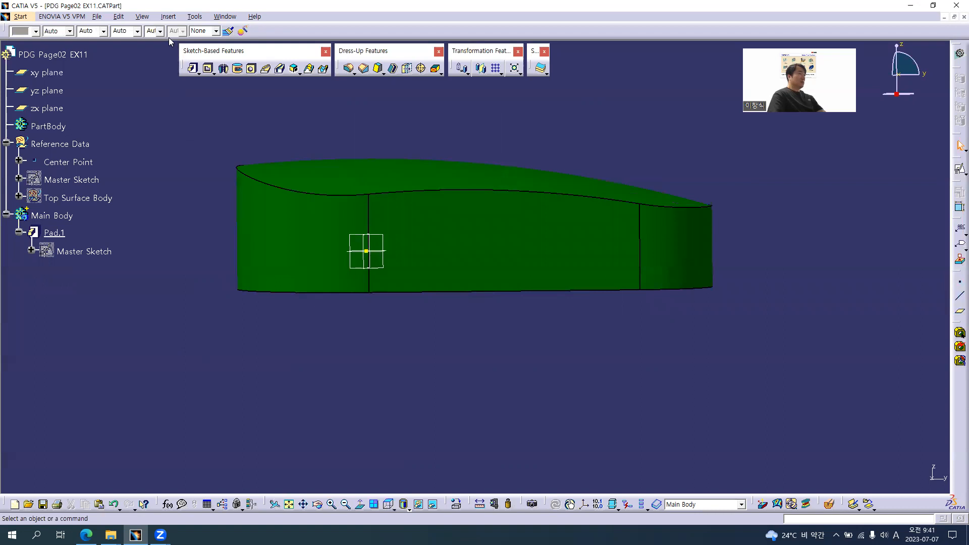
Step: Start an Advanced Draft on the pad's side faces with a 25-degree first side and the pulling direction flipped upward
click(168, 17)
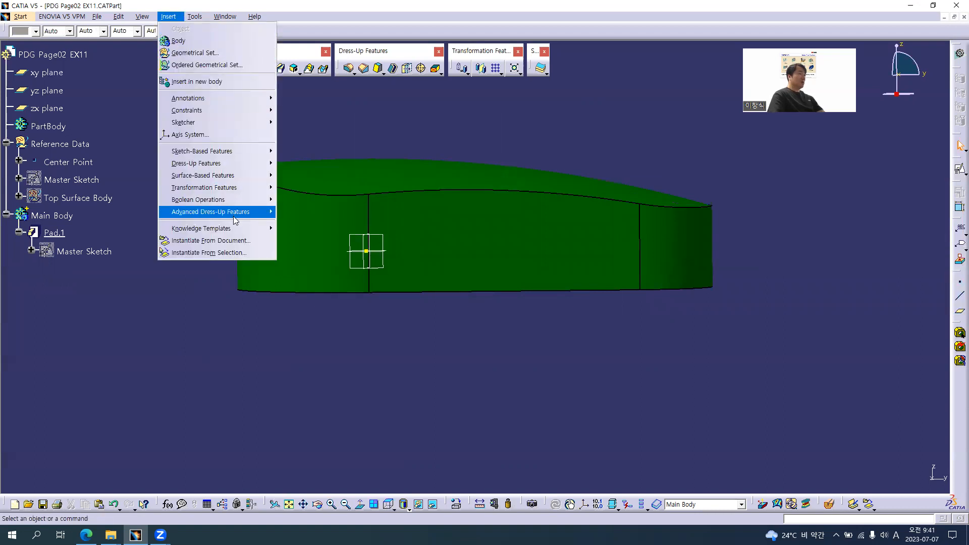
mouse_move(194, 213)
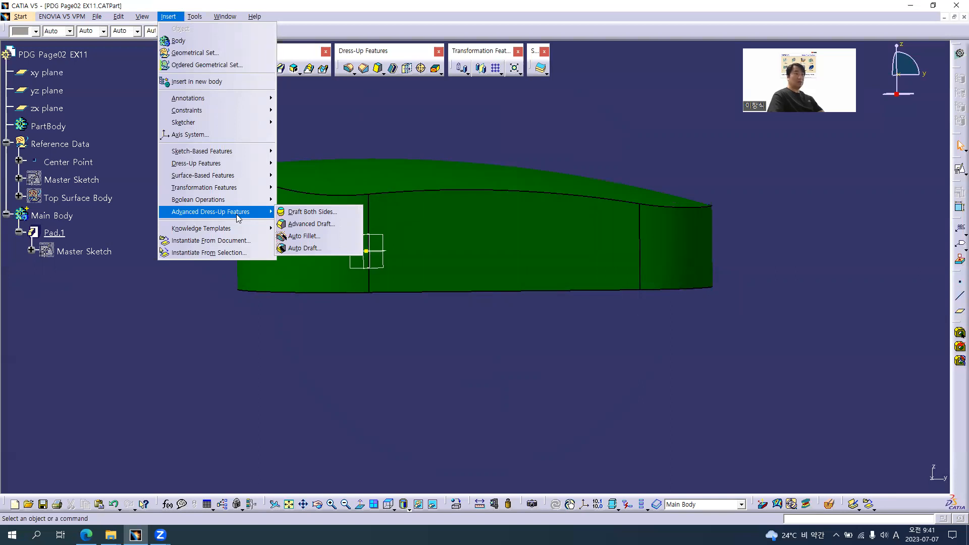
click(327, 224)
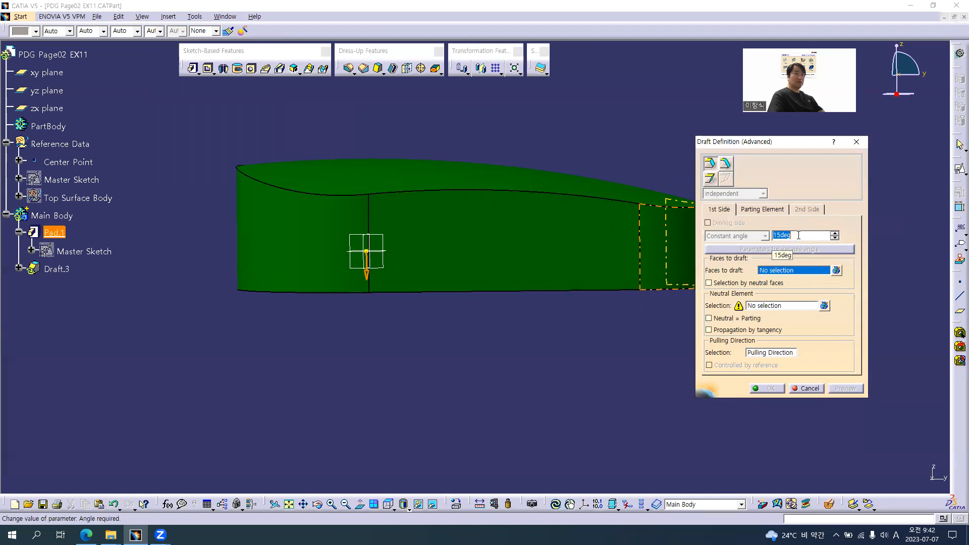
text(25)
drag(553, 319, 439, 353)
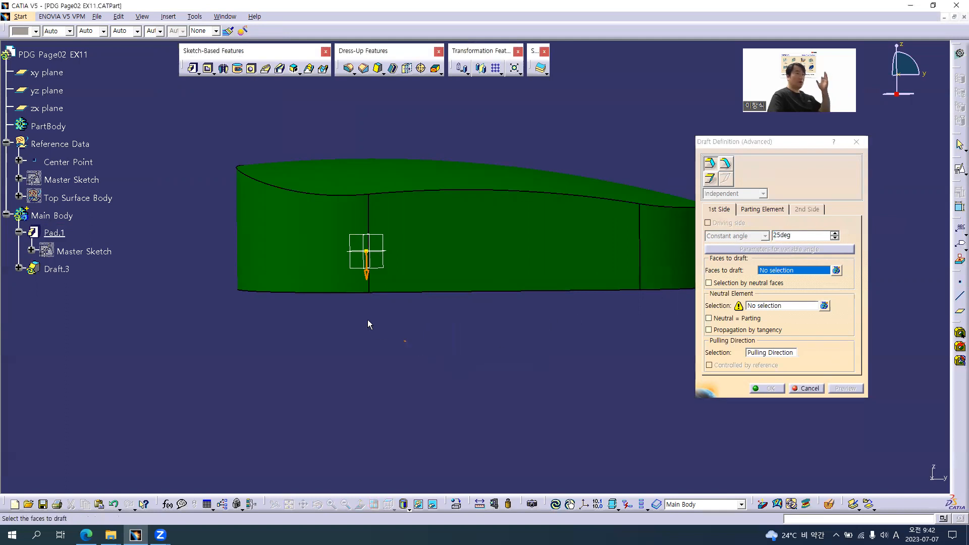
click(367, 277)
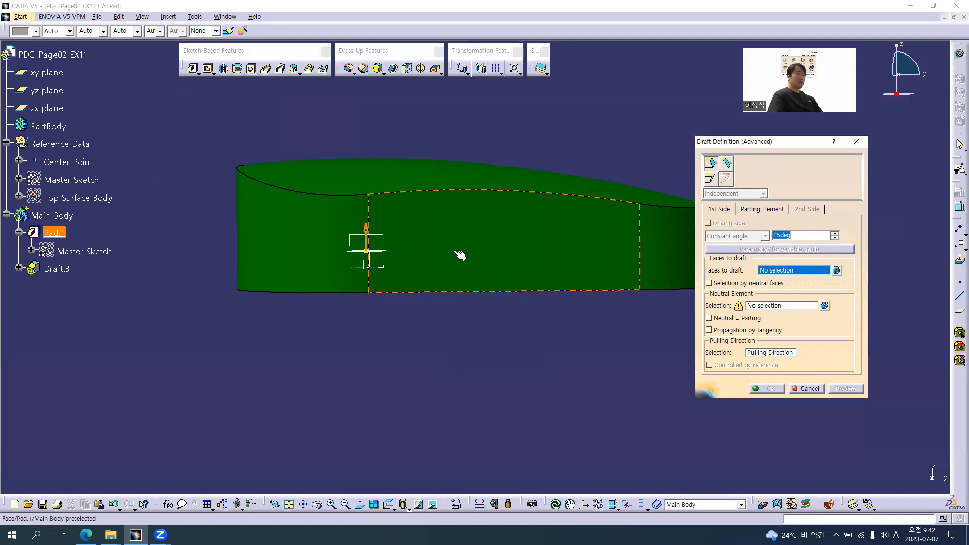
click(491, 246)
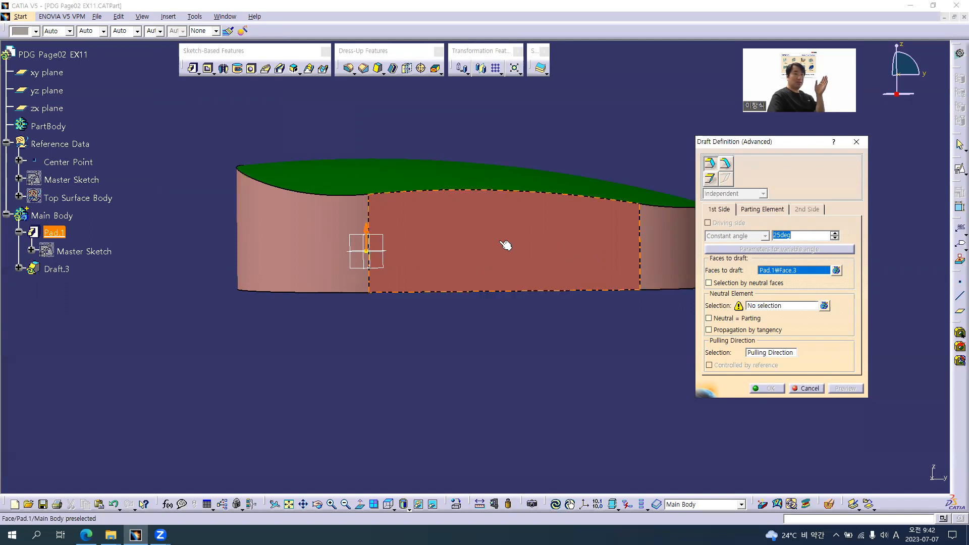
Step: Use the xy plane as the first side's neutral element and as the advanced draft's parting element
click(757, 305)
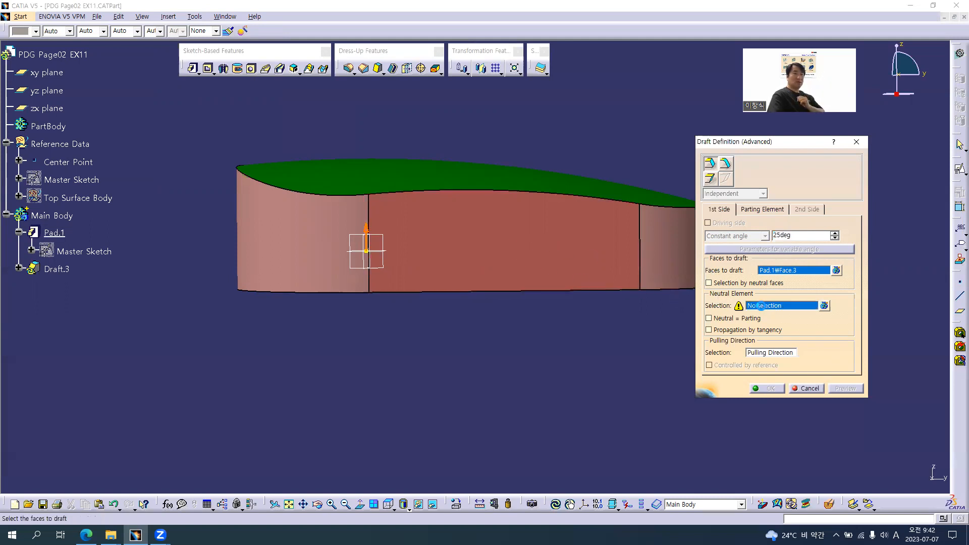
middle_drag(443, 312, 386, 299)
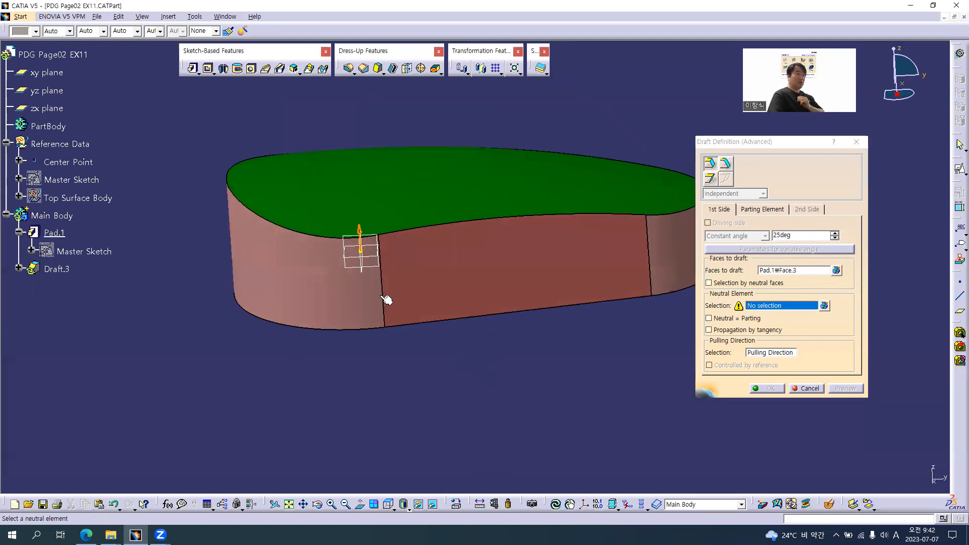
click(378, 256)
middle_drag(477, 357, 655, 394)
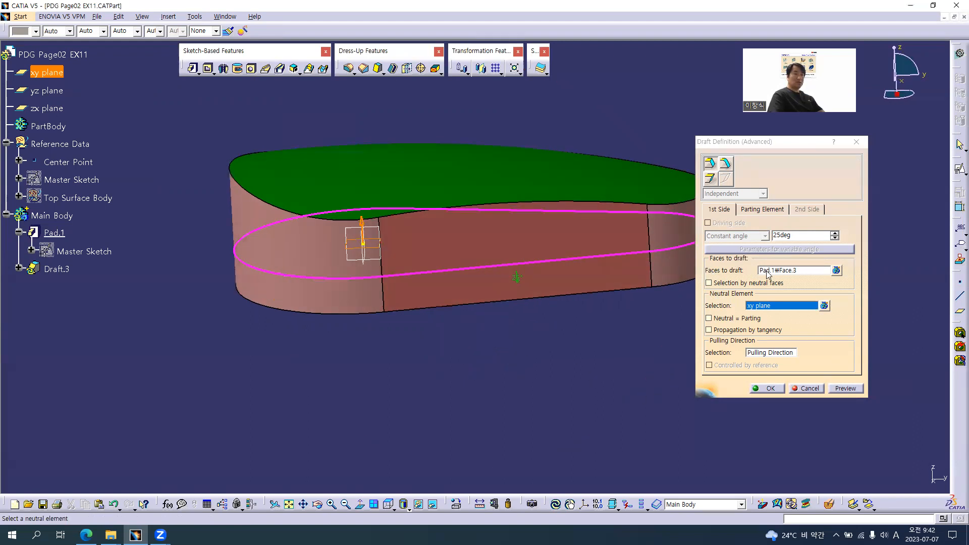
click(761, 210)
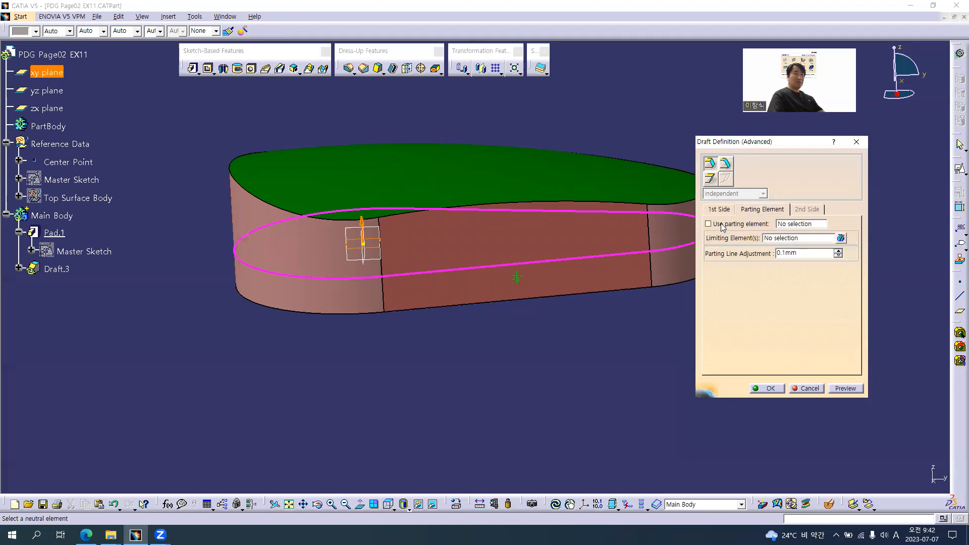
click(795, 225)
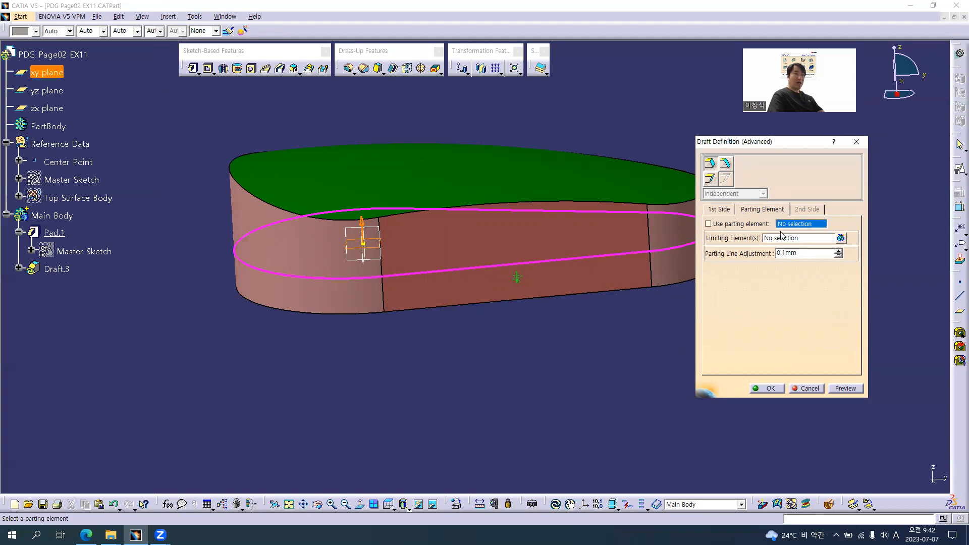
click(372, 246)
middle_drag(543, 275, 580, 274)
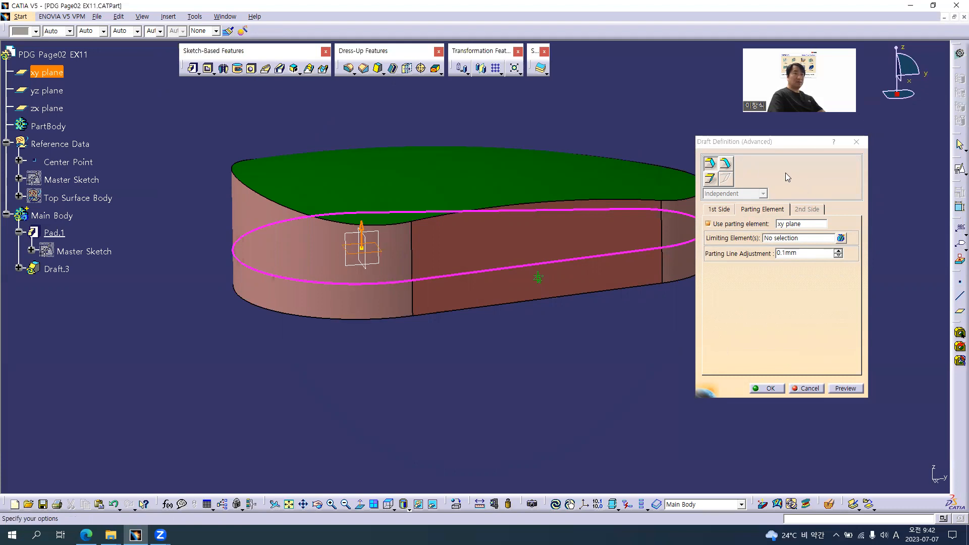
Step: Enable the second side at 15 degrees with the xy plane as neutral element, then preview and apply the advanced draft
click(710, 180)
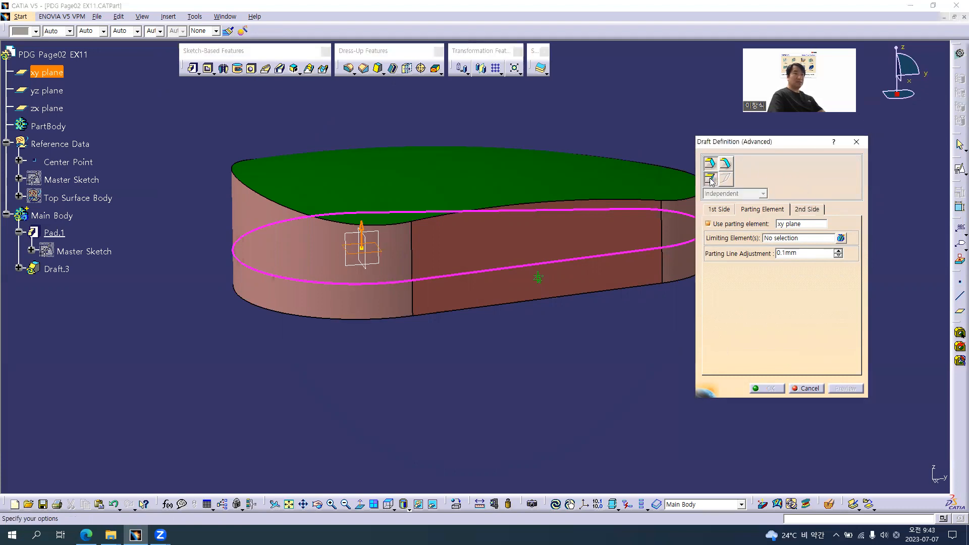
click(813, 210)
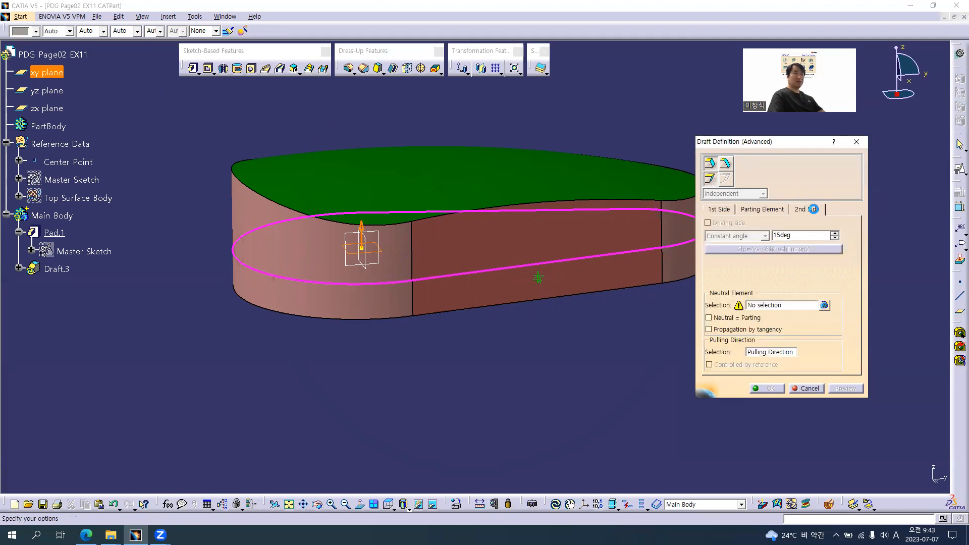
drag(804, 236, 761, 236)
text(15)
click(758, 305)
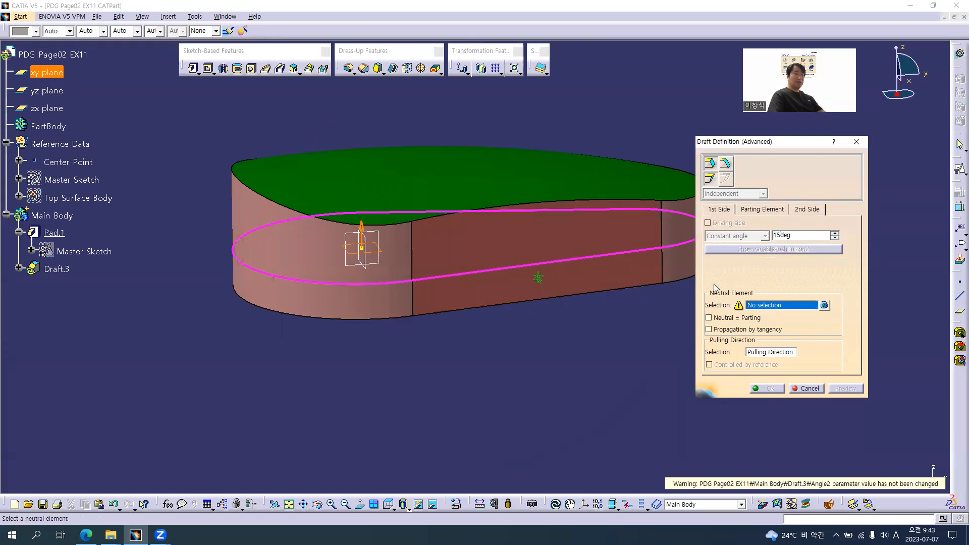
click(379, 255)
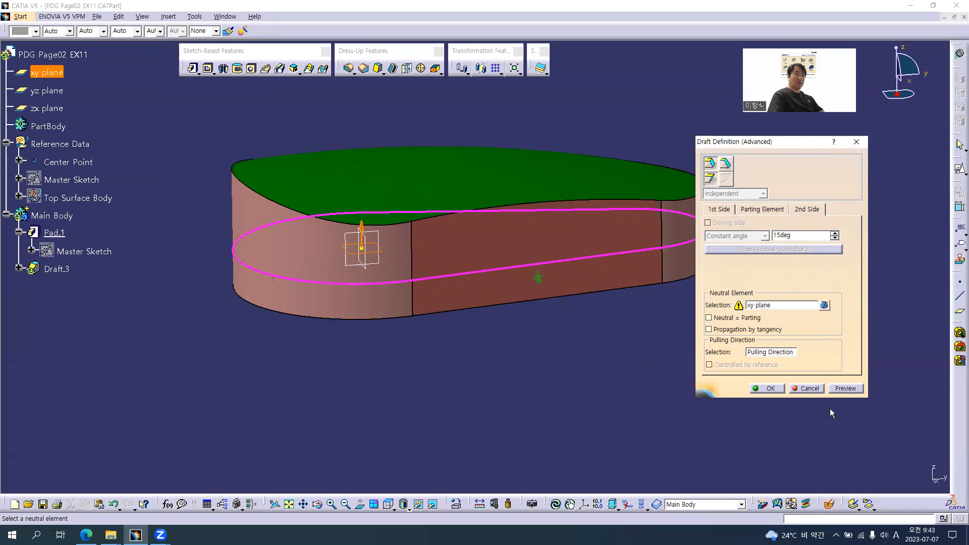
click(846, 388)
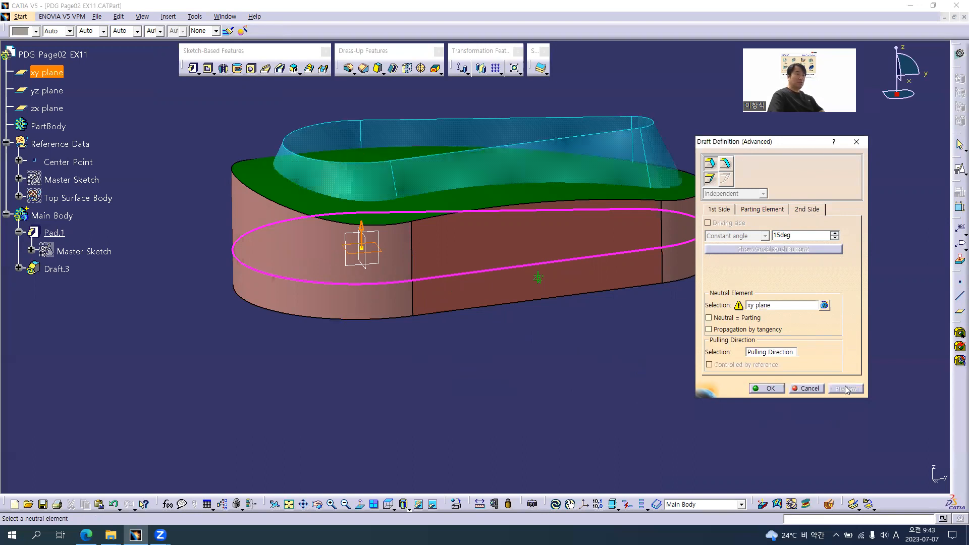
click(767, 390)
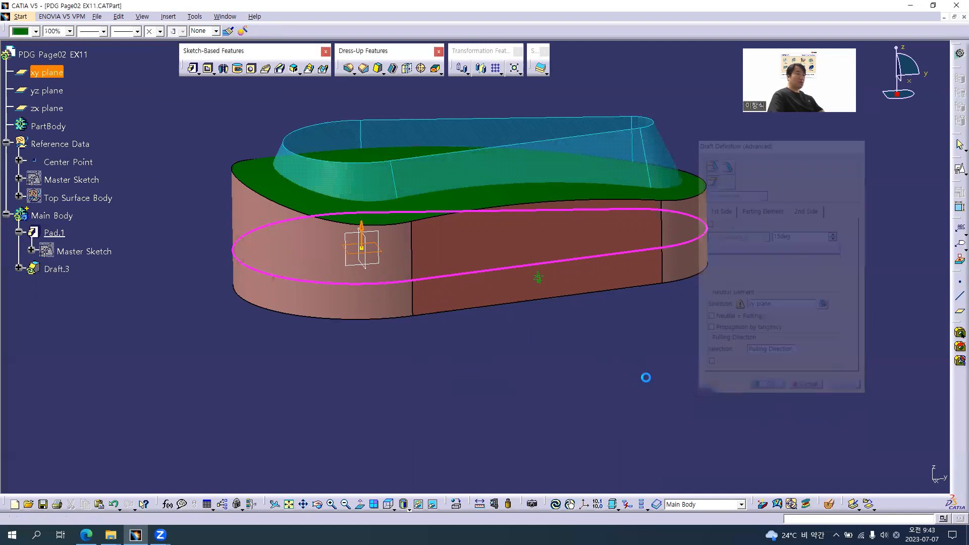
Step: Inspect the advanced draft on the Main Body from several angles and review its both-sides definition
middle_drag(491, 340, 414, 270)
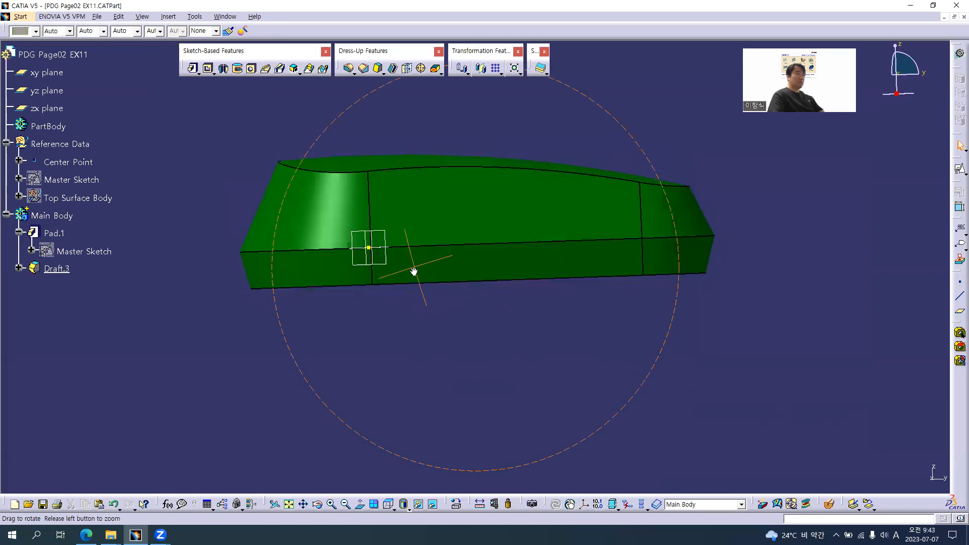
middle_drag(582, 317, 583, 326)
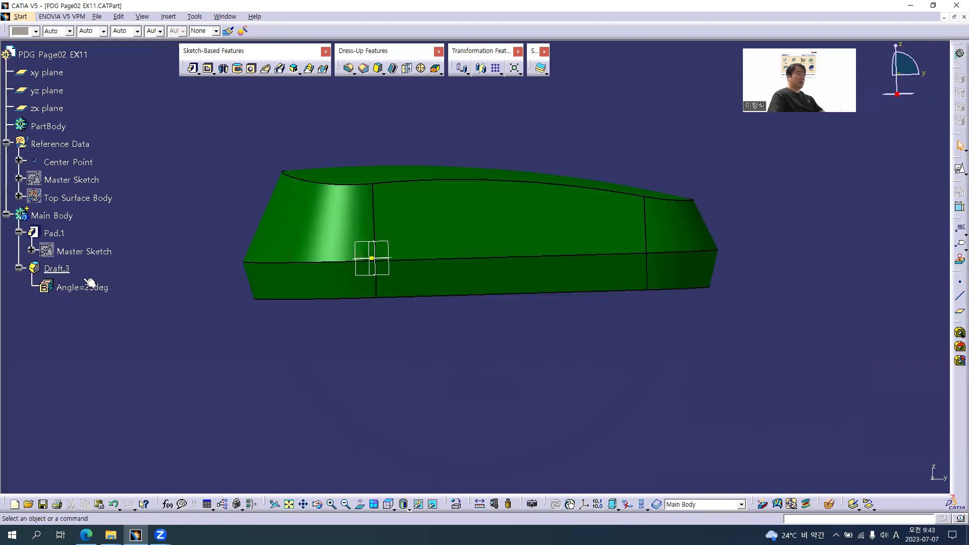
double_click(298, 254)
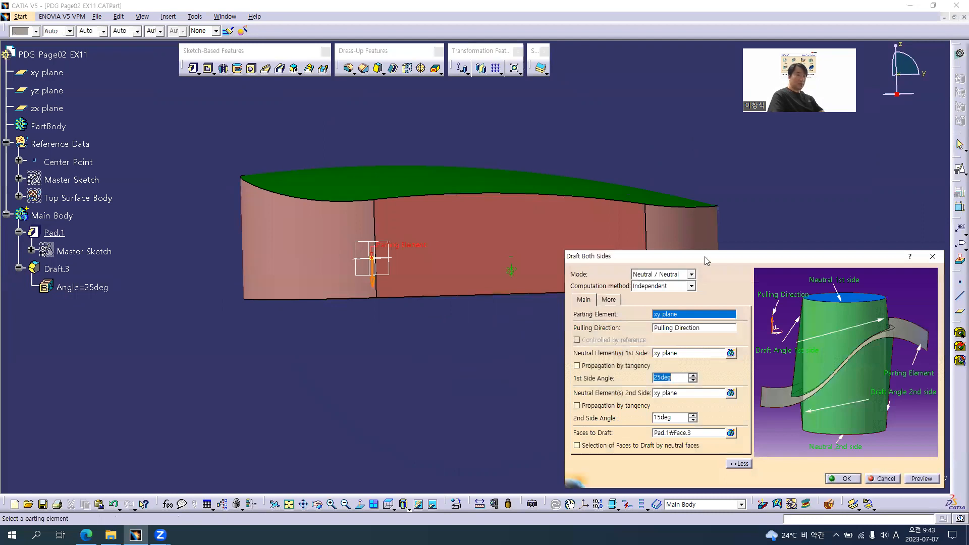
drag(705, 259, 667, 174)
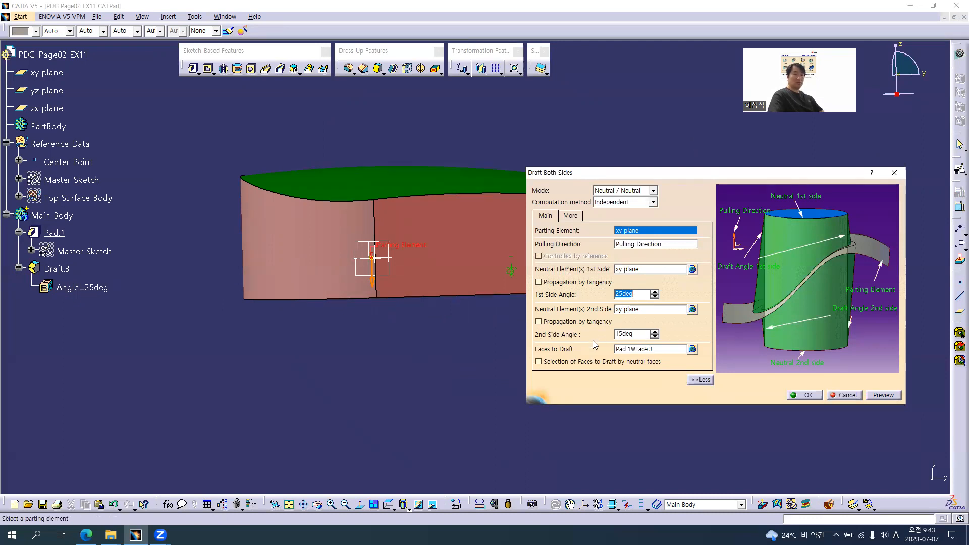
click(842, 395)
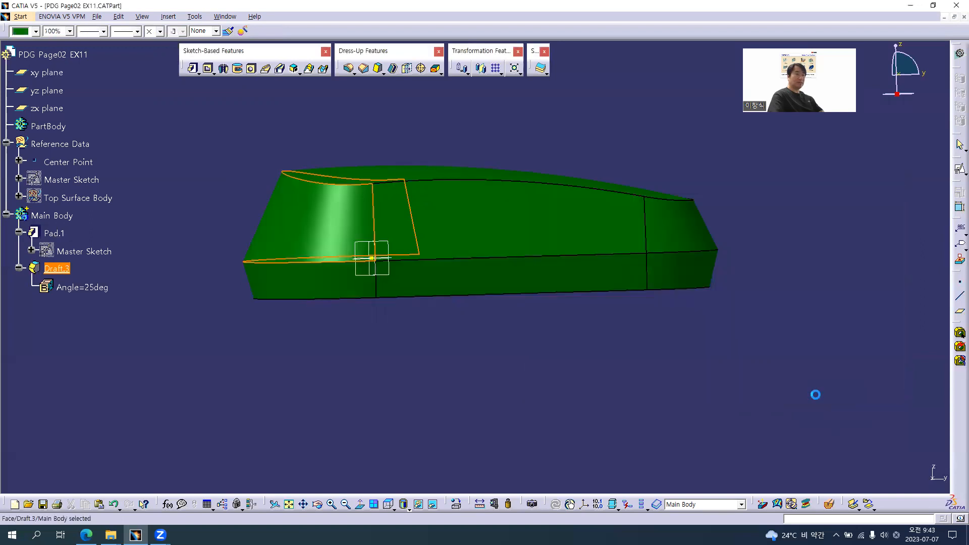
mouse_move(474, 331)
middle_down()
mouse_move(539, 395)
mouse_move(429, 352)
middle_up()
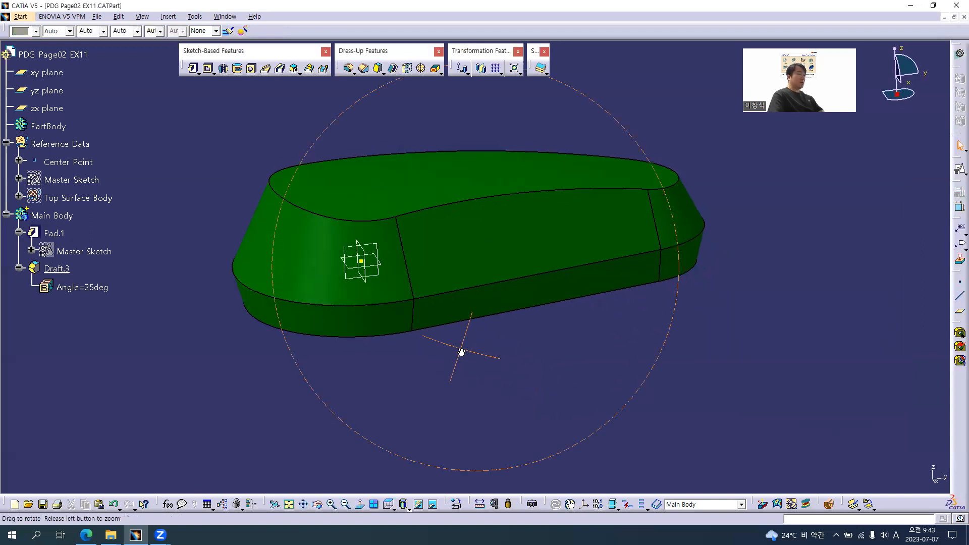
Step: Switch to the Solid EX03 drawing in the browser and examine the fillet radii in section cut A-A
key(alt+Tab)
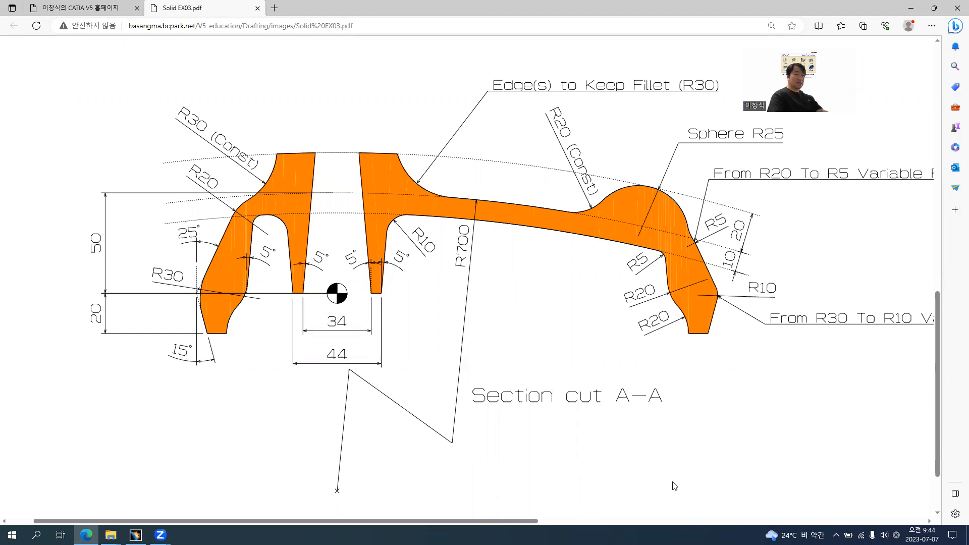
ctrl+scroll(675, 485, down, 1)
ctrl+scroll(664, 365, up, 1)
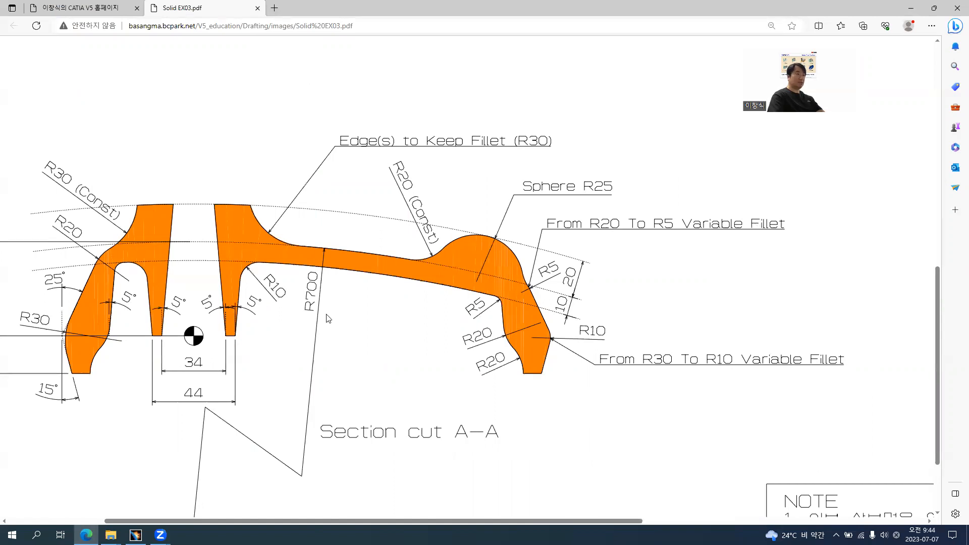
ctrl+scroll(135, 324, up, 1)
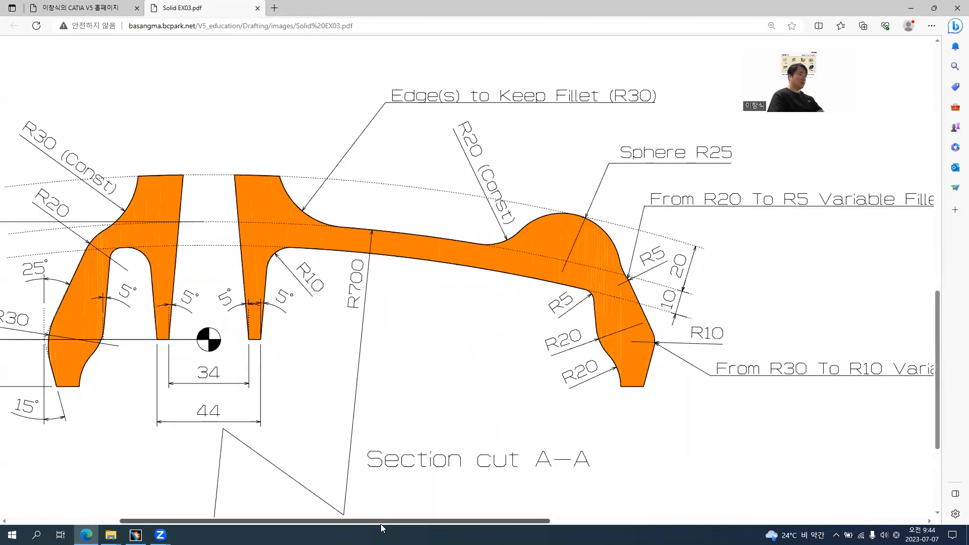
drag(382, 518, 327, 510)
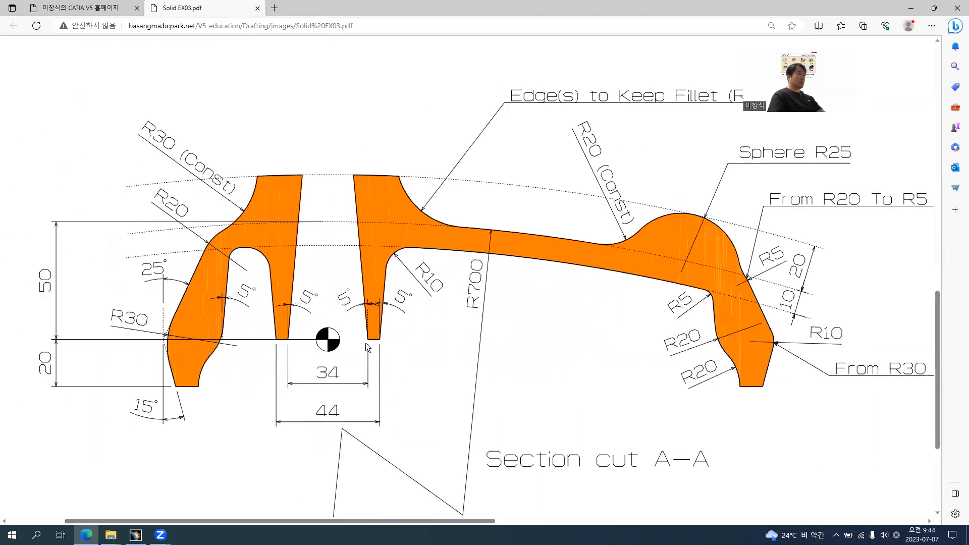
Step: Switch back to CATIA and start a Variable Radius Fillet on the parting edge around the drafted body
key(alt+Tab)
middle_drag(407, 123, 379, 136)
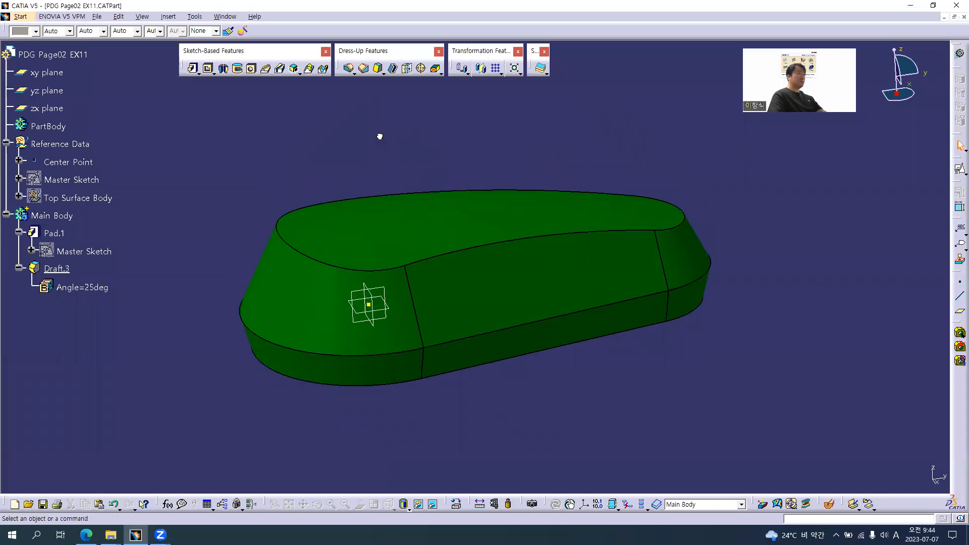
click(353, 73)
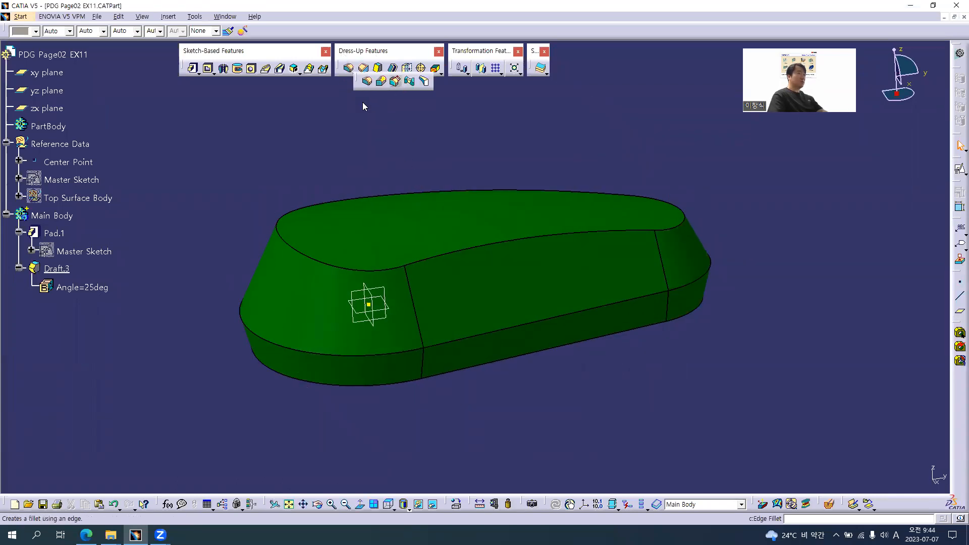
click(382, 83)
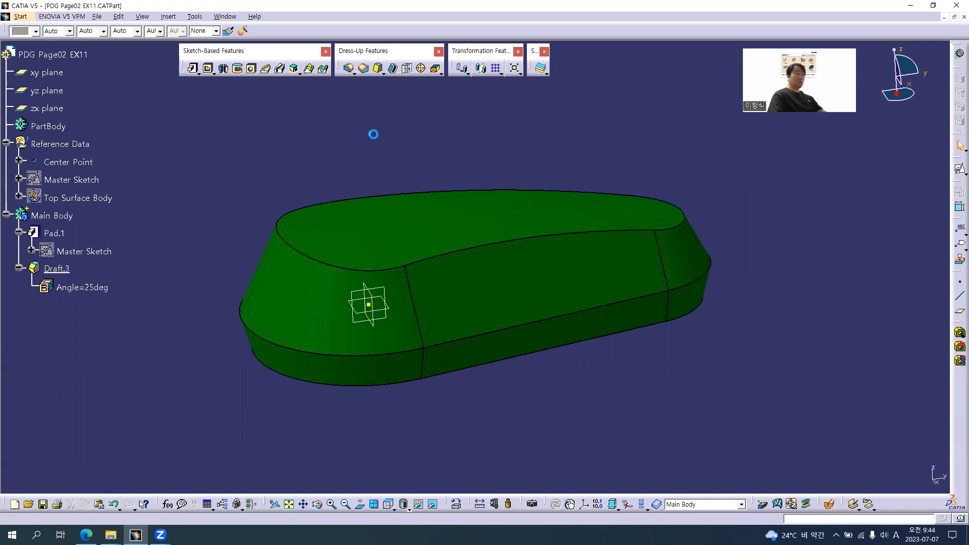
middle_drag(547, 396, 532, 370)
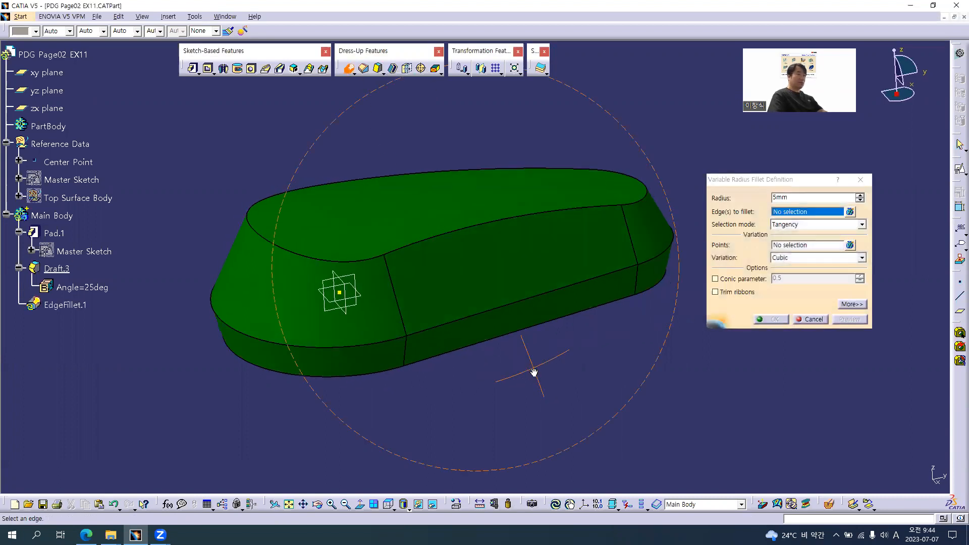
click(333, 349)
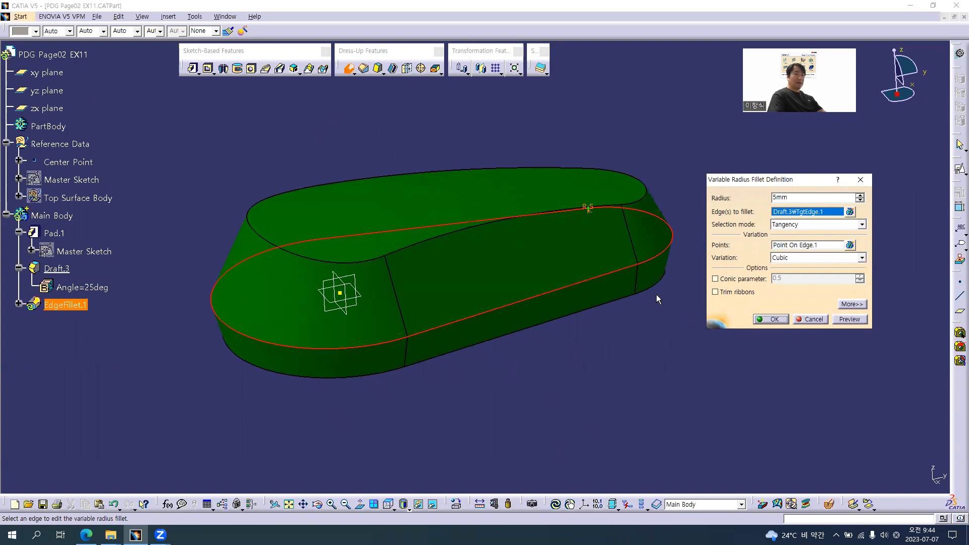
middle_drag(501, 370, 516, 247)
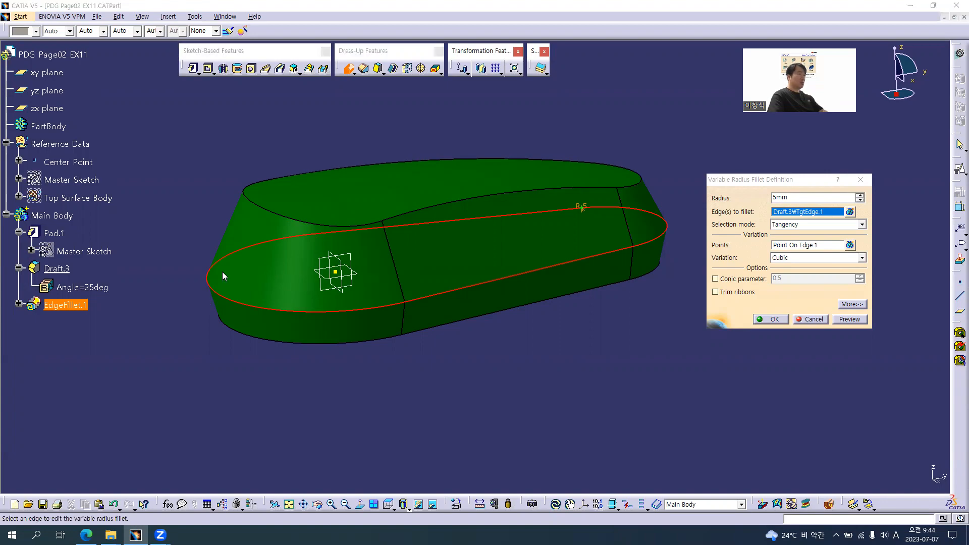
Step: Switch to the browser drawing and check in the plan view and section A-A where the parting edge's variable fillet radii apply
key(alt+Tab)
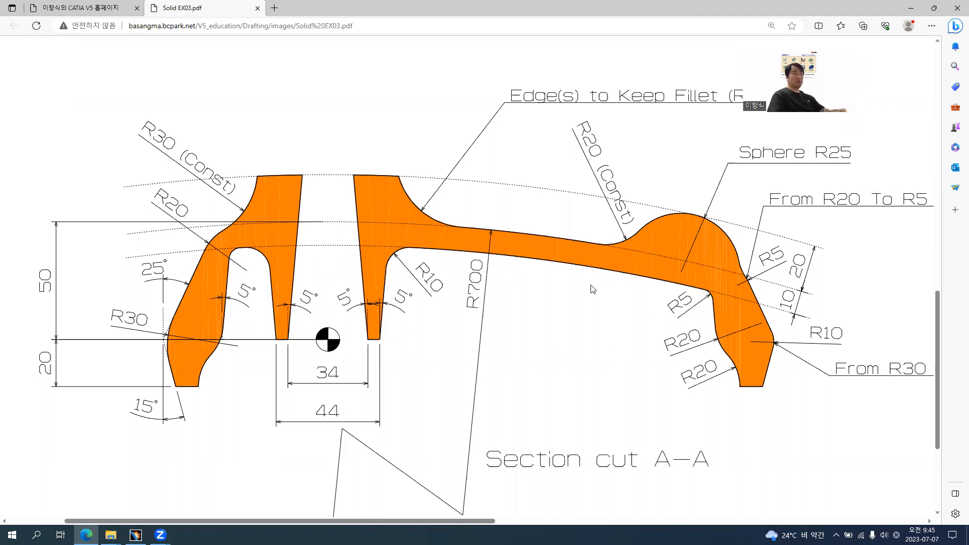
scroll(517, 279, down, 3)
scroll(348, 282, up, 10)
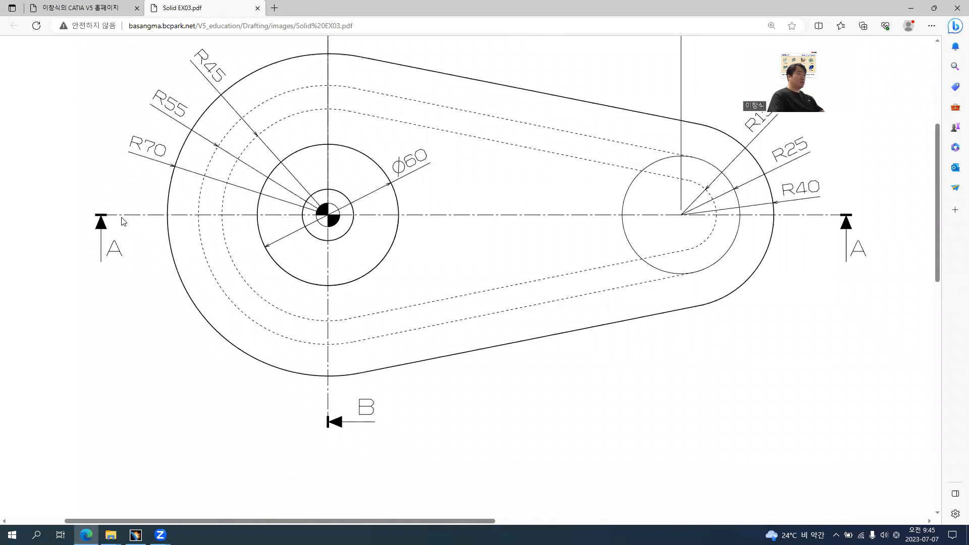
ctrl+scroll(801, 242, down, 2)
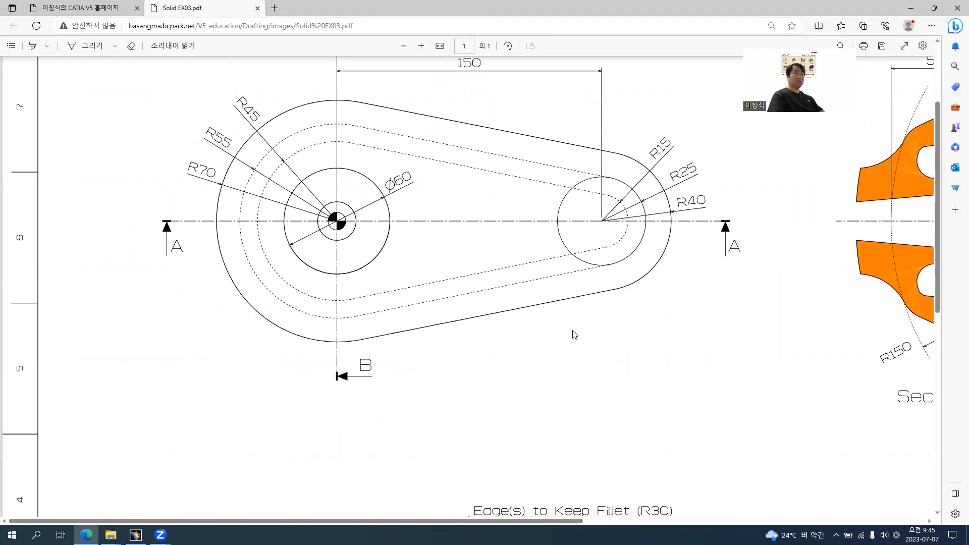
scroll(574, 334, down, 8)
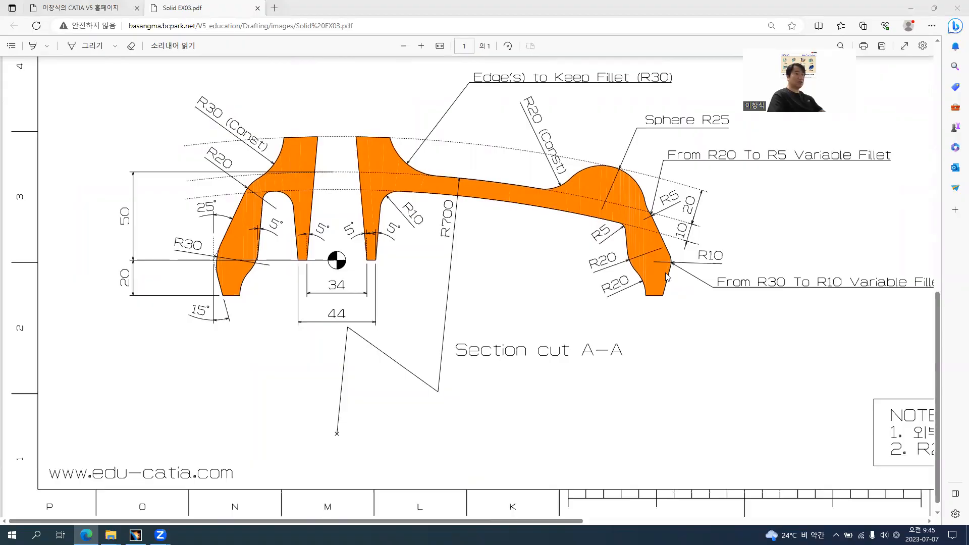
Step: Switch back to CATIA and start an Extremum for the fillet's variation points, enlarging and repositioning the Running Commands window
key(alt+Tab)
click(788, 245)
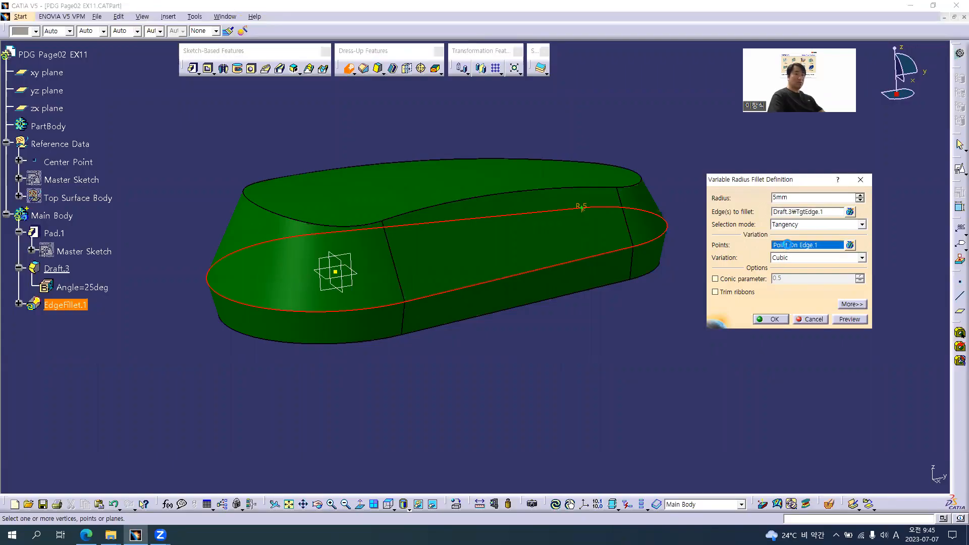
right_click(788, 246)
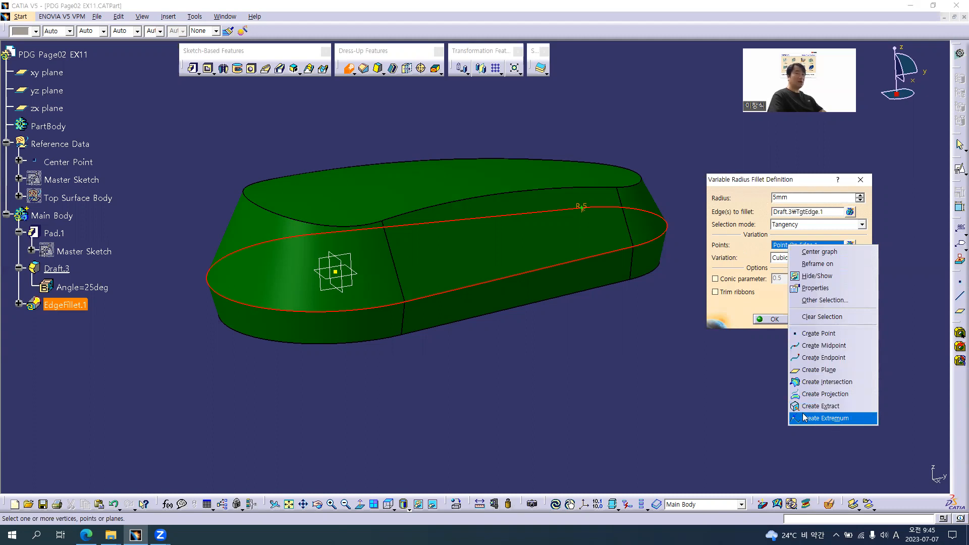
click(828, 418)
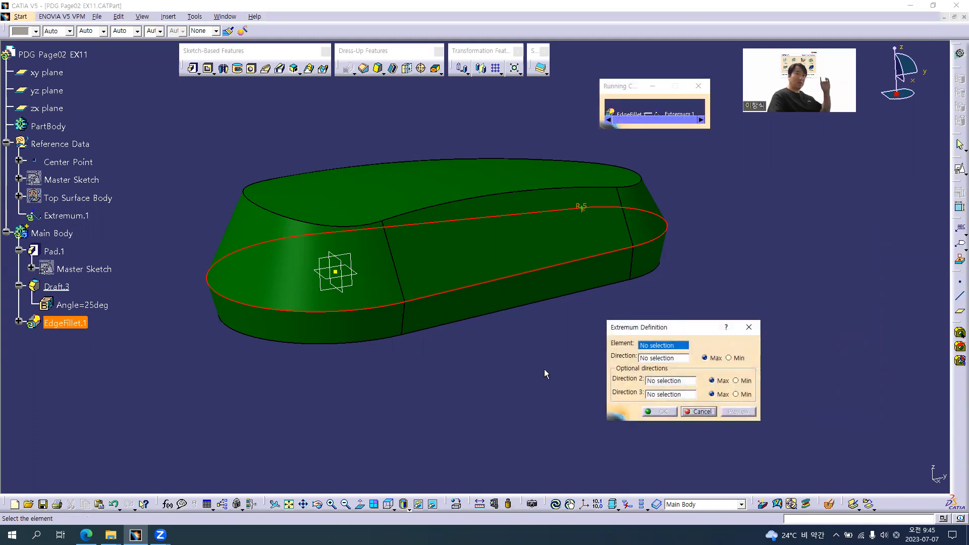
click(709, 129)
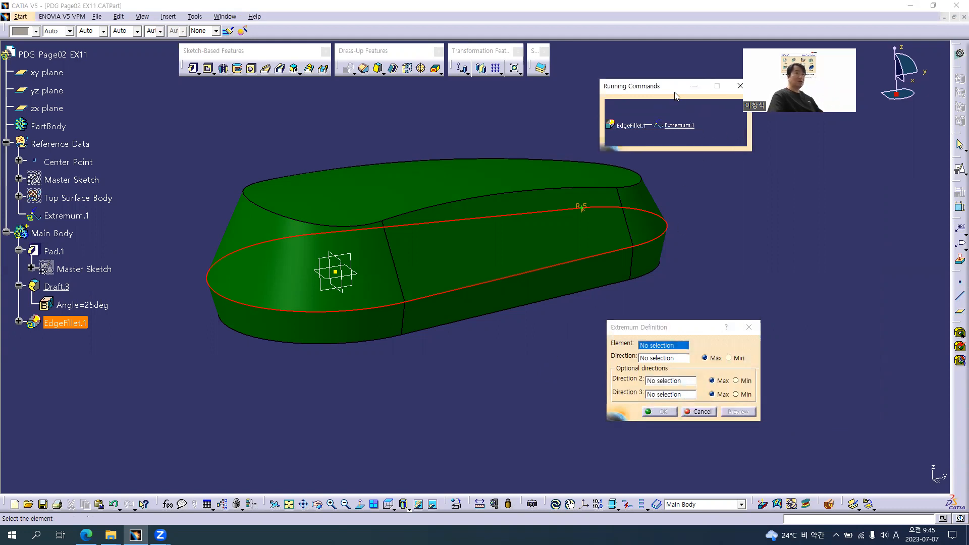
drag(671, 92, 757, 176)
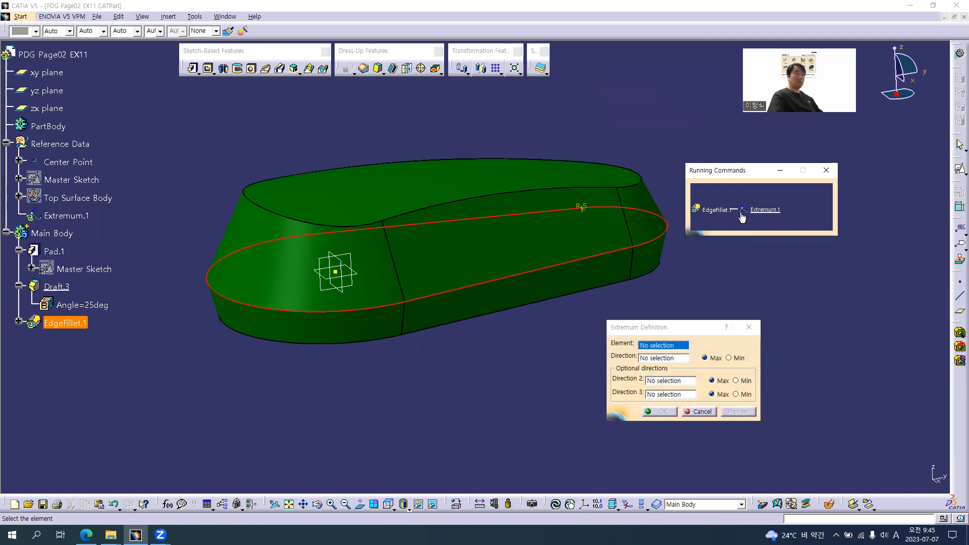
Step: Create the extremum on the large rounded end of the parting edge, using the zx plane as direction and Min
mouse_move(404, 318)
middle_down()
mouse_move(417, 337)
mouse_move(469, 237)
mouse_move(404, 325)
middle_up()
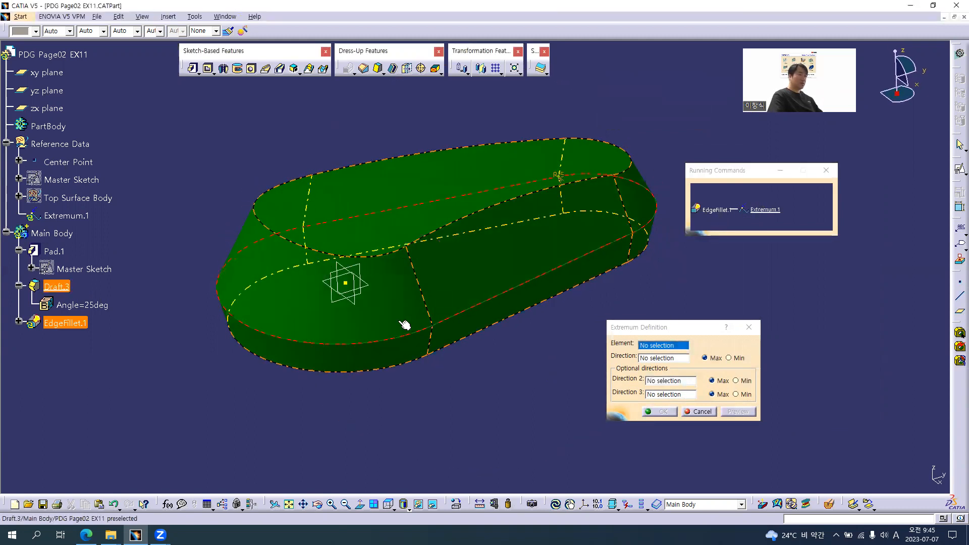
click(255, 330)
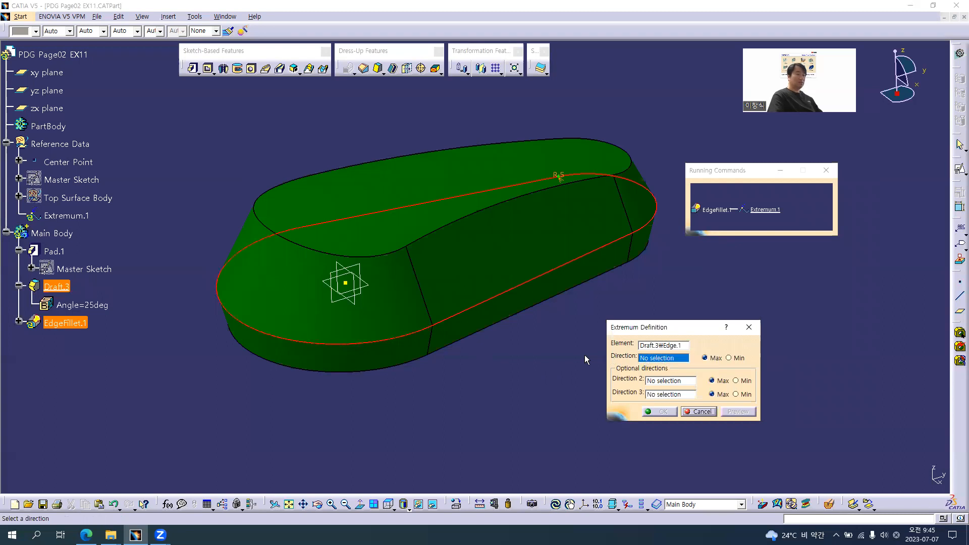
middle_drag(513, 393, 606, 283)
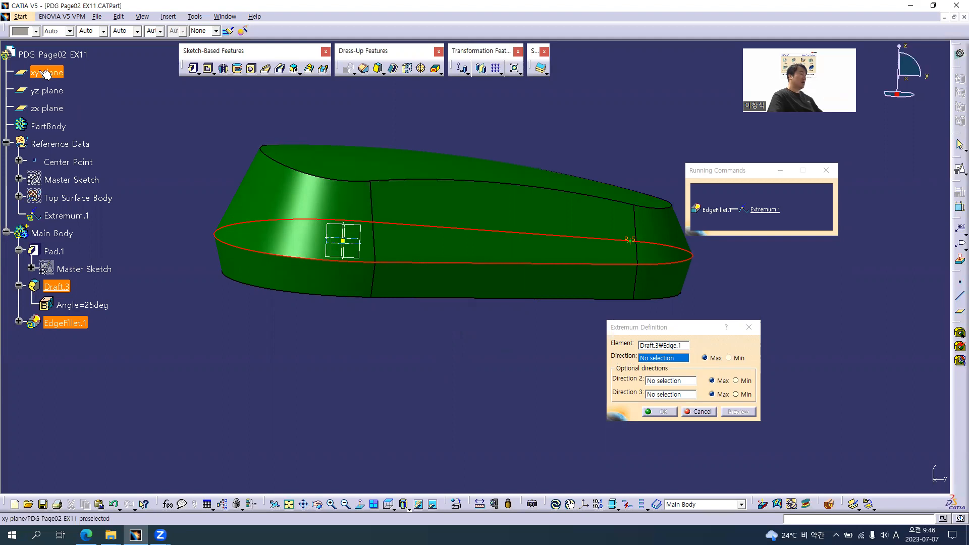
click(48, 108)
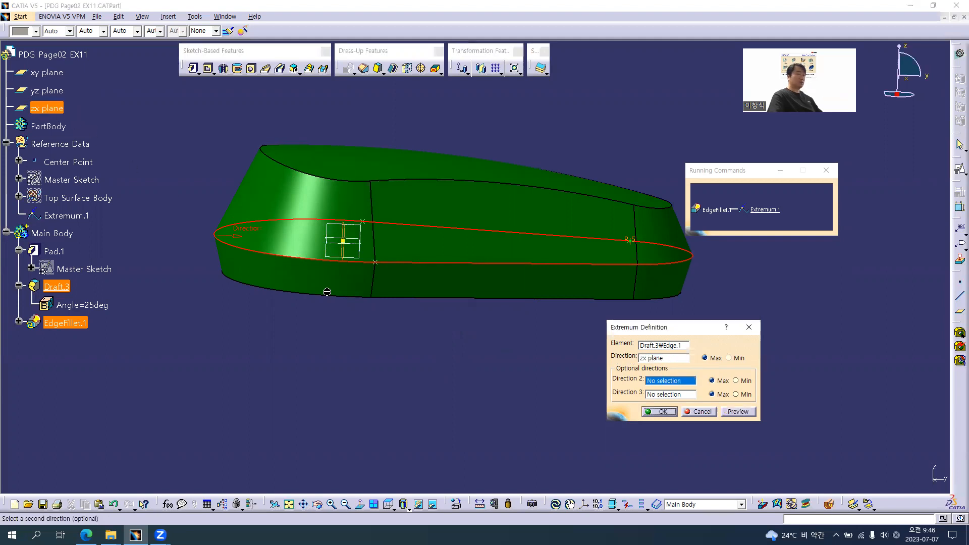
middle_drag(481, 321, 567, 356)
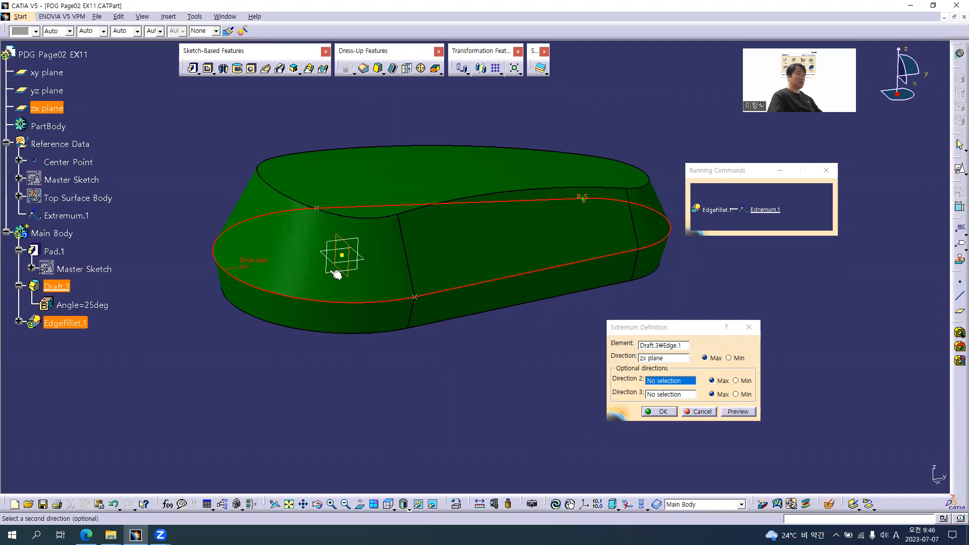
click(730, 358)
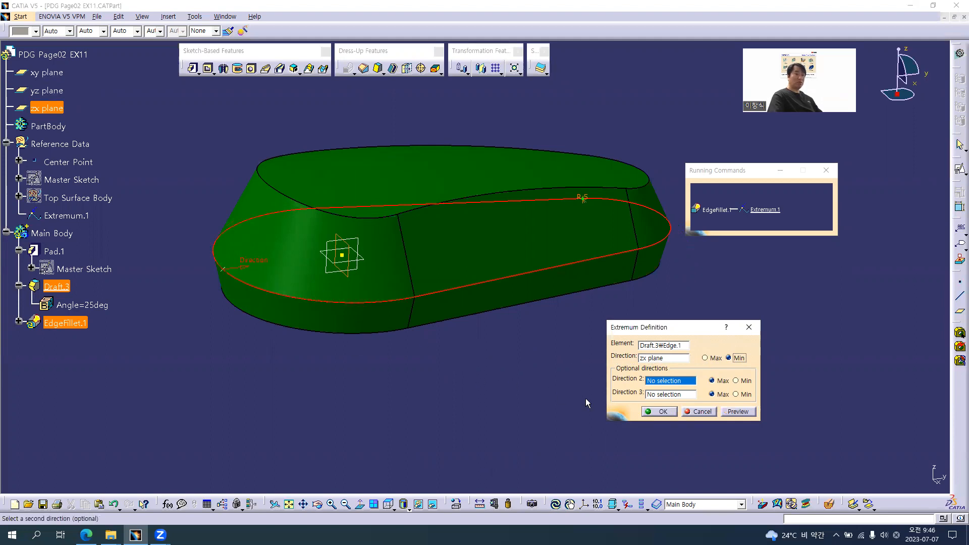
click(663, 412)
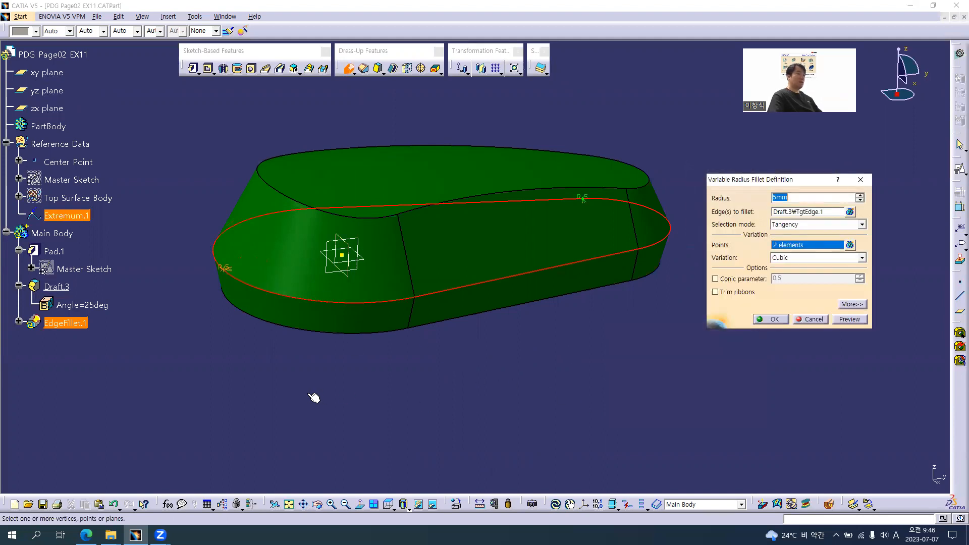
Step: Set the variable fillet's radius at the new extremum point to 30 mm
double_click(227, 269)
text(30)
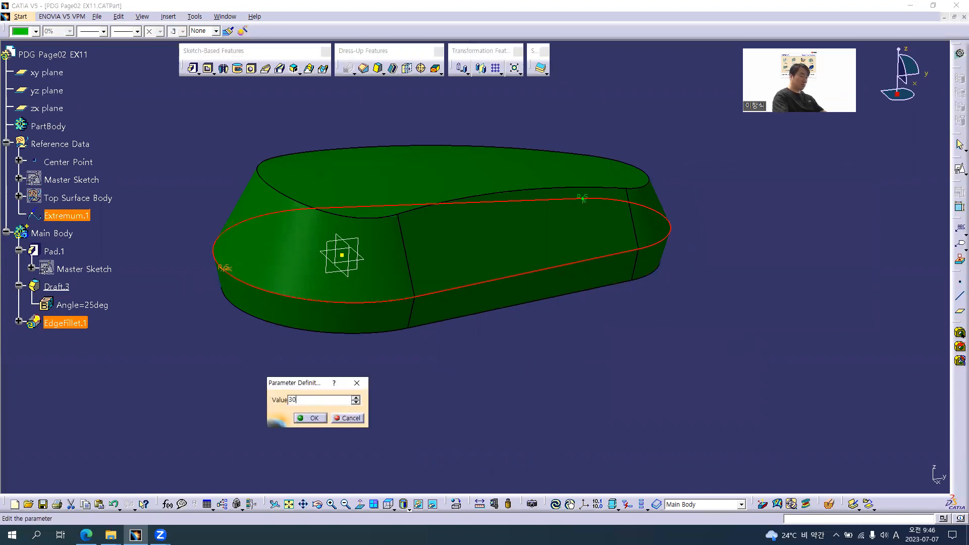
key(Return)
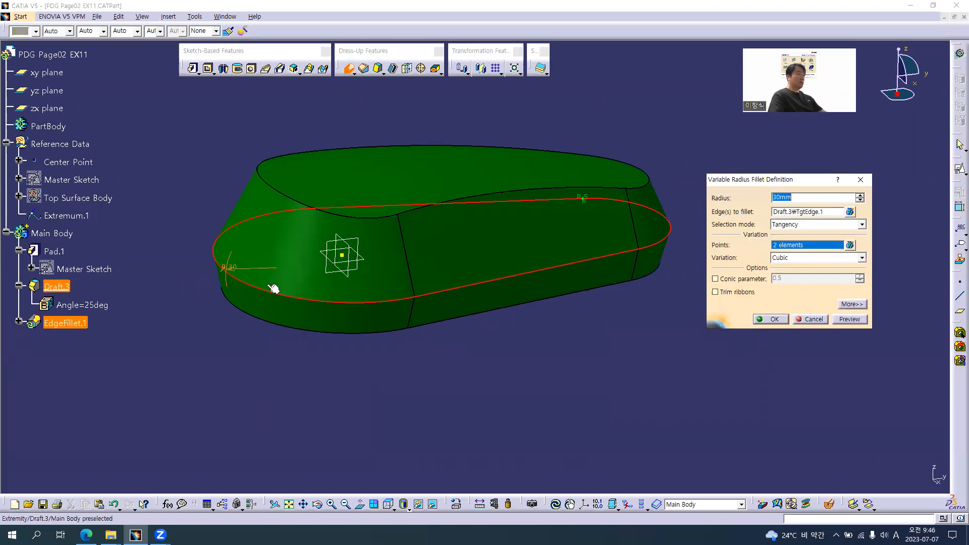
Step: Create an extremum on the small rounded end of the parting edge, using the zx plane as direction and Max
right_click(818, 248)
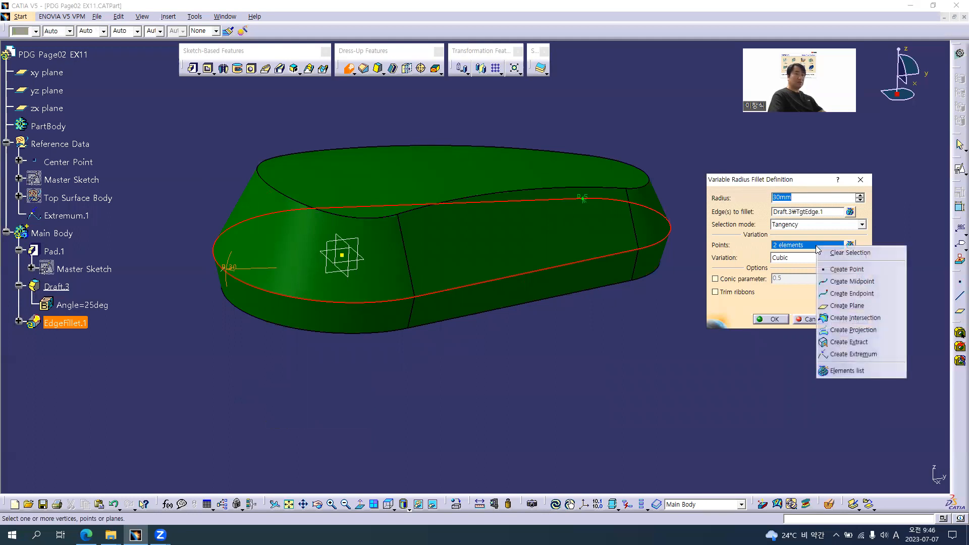
click(853, 353)
middle_drag(651, 281, 473, 313)
click(617, 287)
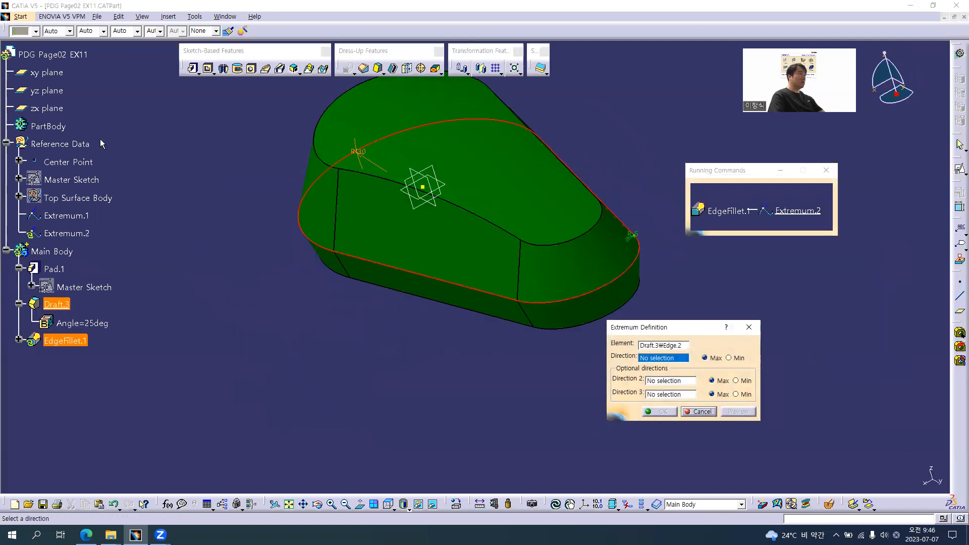
click(47, 108)
middle_drag(430, 314, 454, 322)
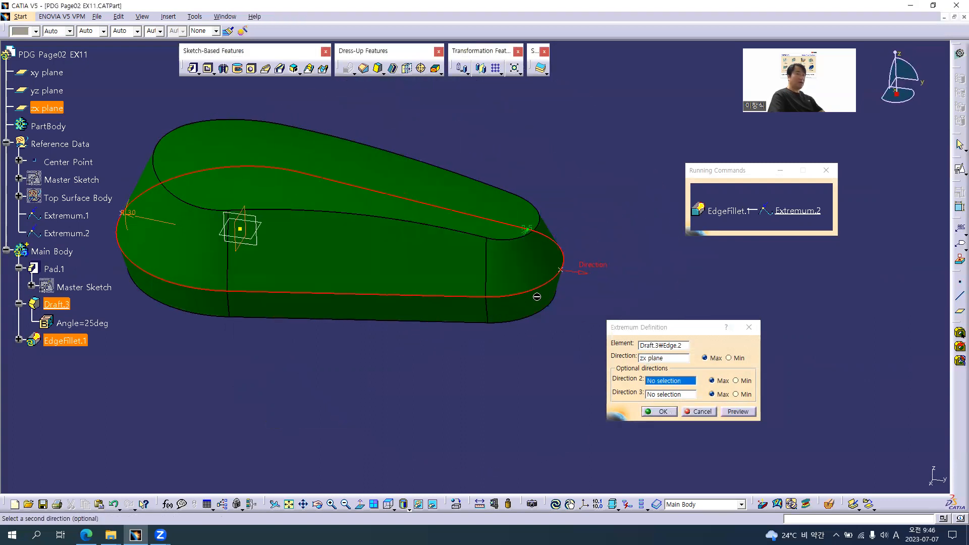
middle_drag(446, 363, 532, 307)
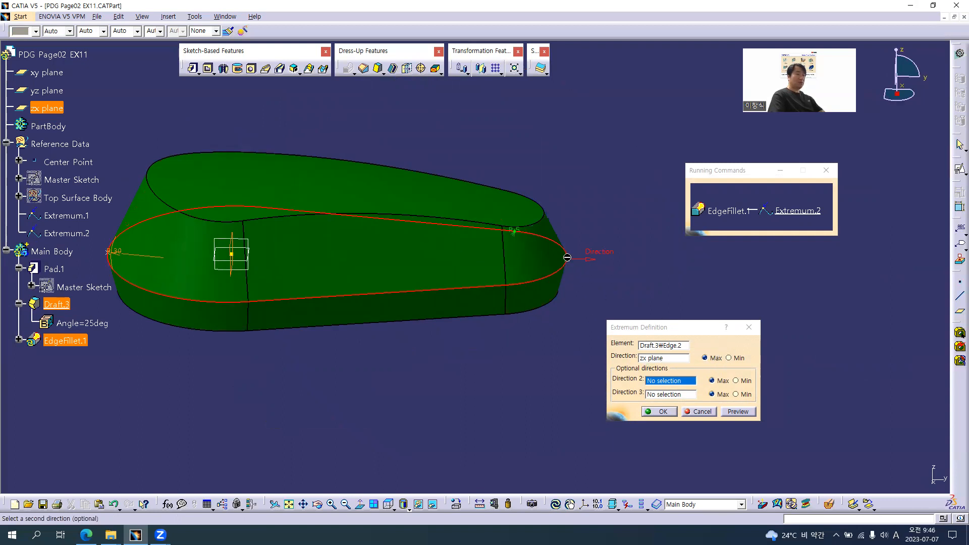
click(657, 412)
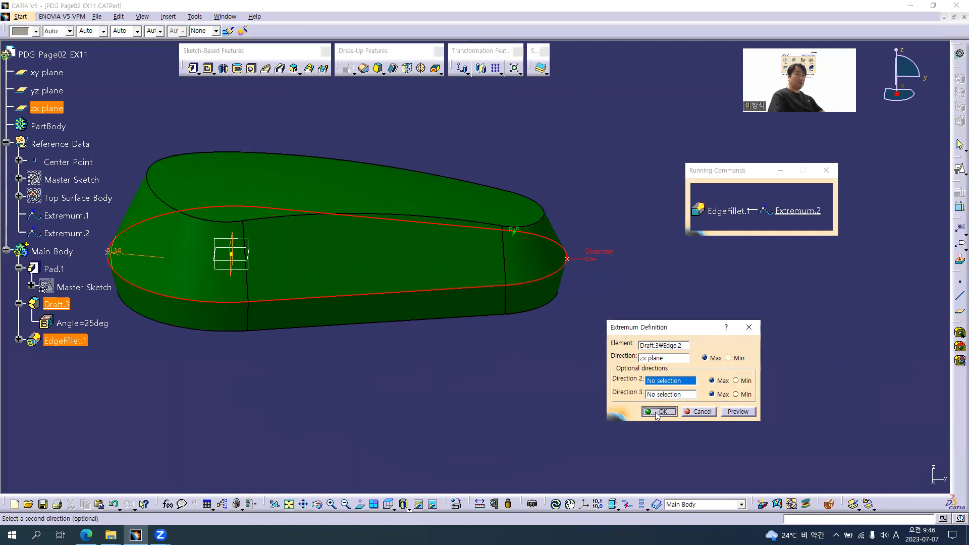
Step: Set the fillet radius at the small-end extremum to 10 mm and remove the default R5 variation point from the parting edge
double_click(556, 256)
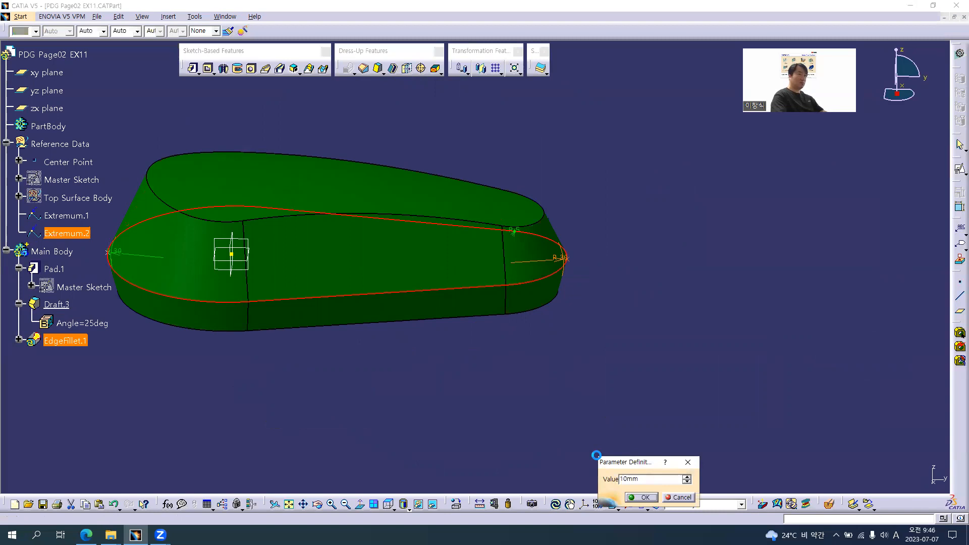
key(Return)
ctrl+middle_drag(480, 348, 523, 245)
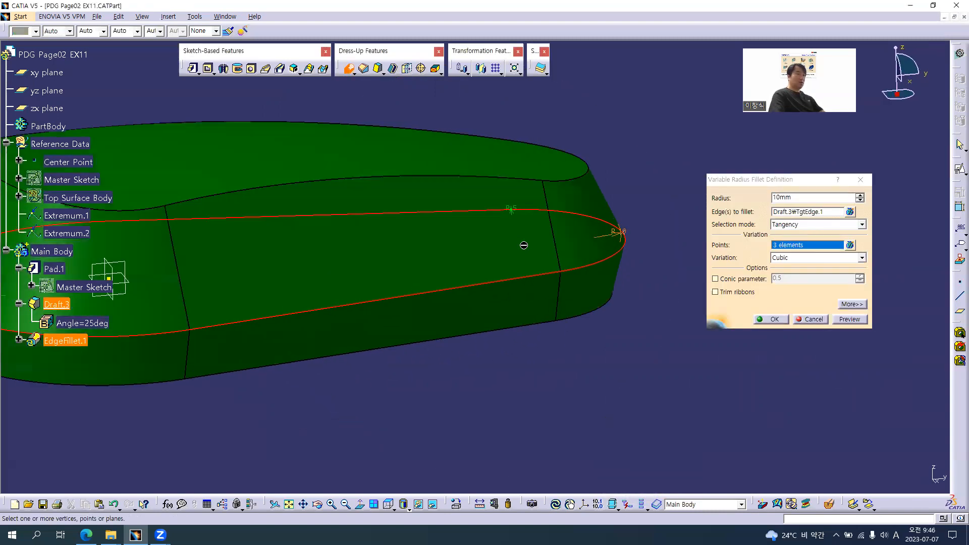
click(511, 210)
ctrl+middle_drag(519, 350, 544, 287)
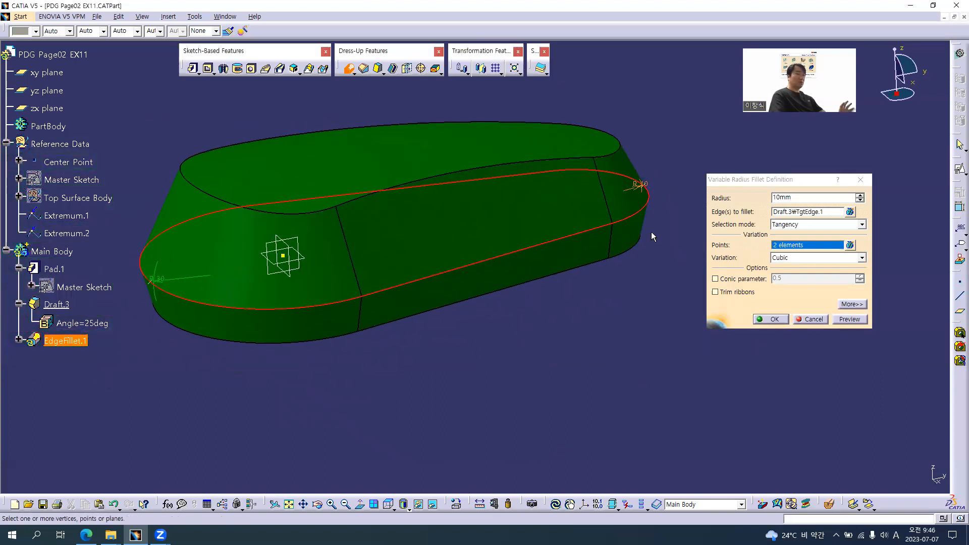
Step: Preview and apply the variable radius fillet on the parting edge
click(853, 320)
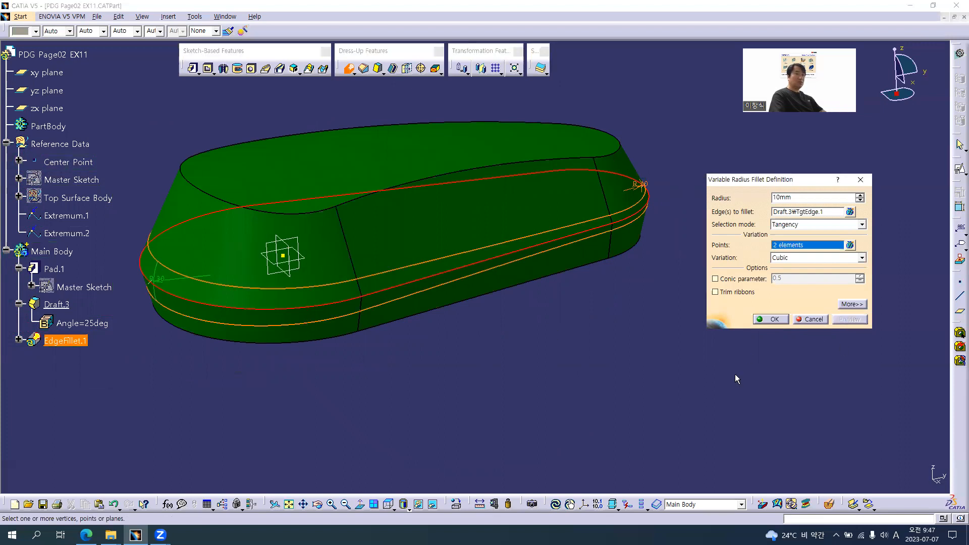
click(769, 319)
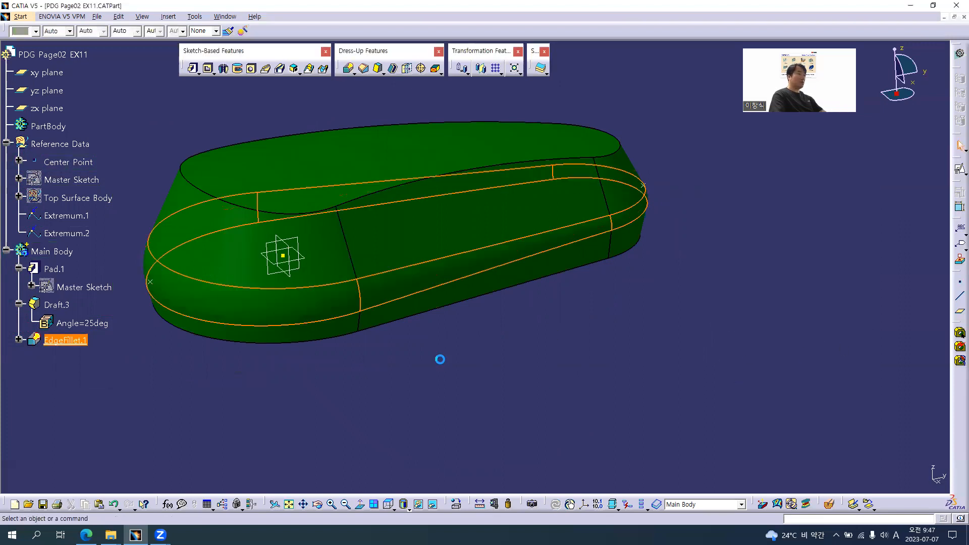
mouse_move(463, 340)
middle_down()
mouse_move(480, 352)
mouse_move(447, 346)
middle_up()
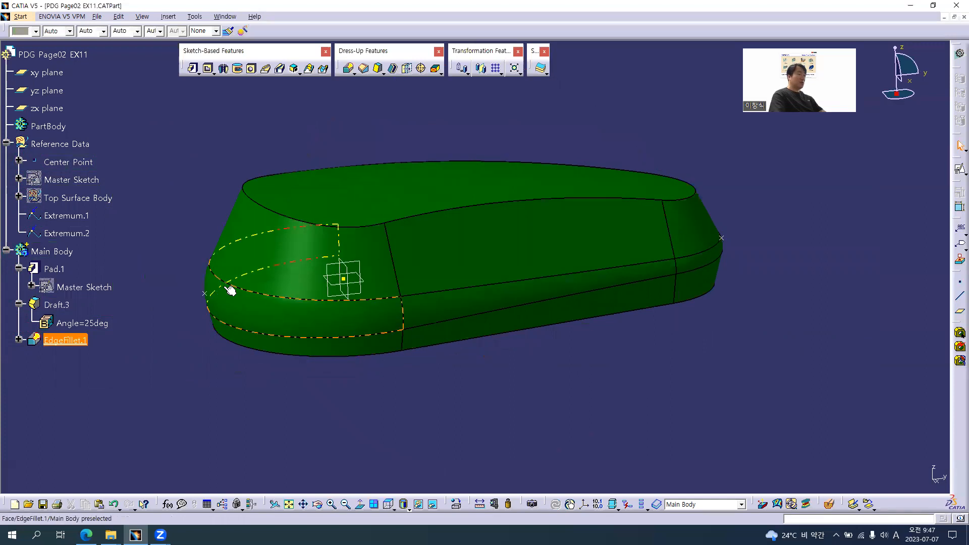
click(201, 295)
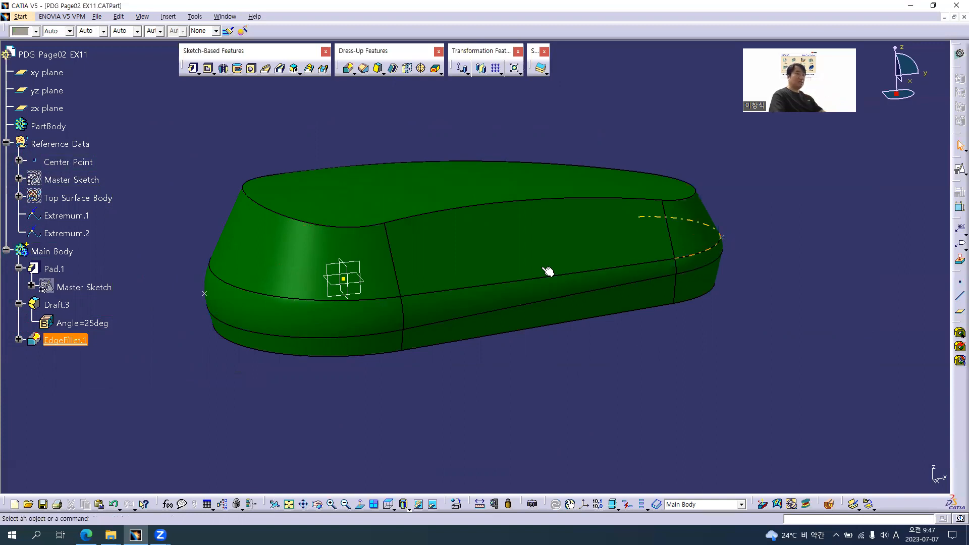
middle_drag(342, 145, 498, 266)
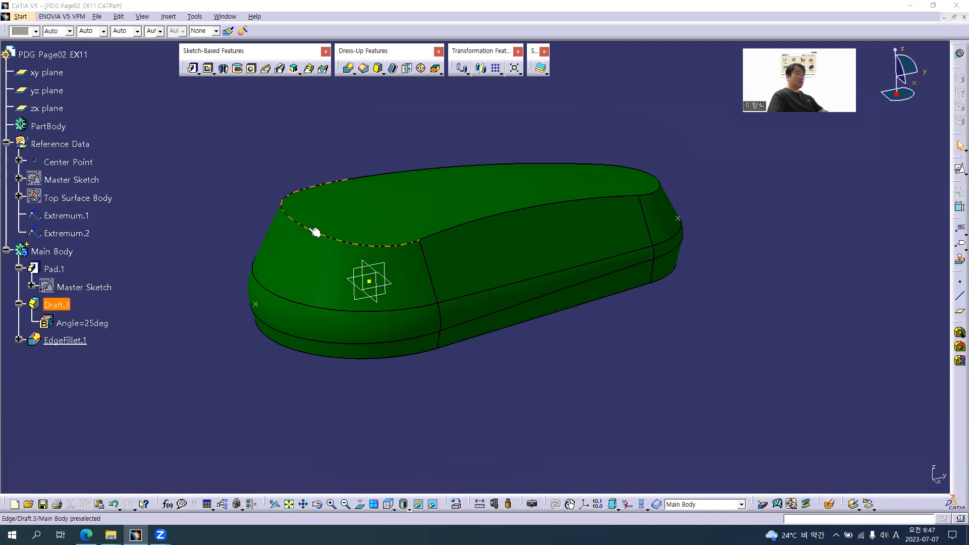
Step: Check the top edge's variable fillet callout in the browser drawing, return to CATIA and start a variable radius fillet on the top outer edge
key(alt+Tab)
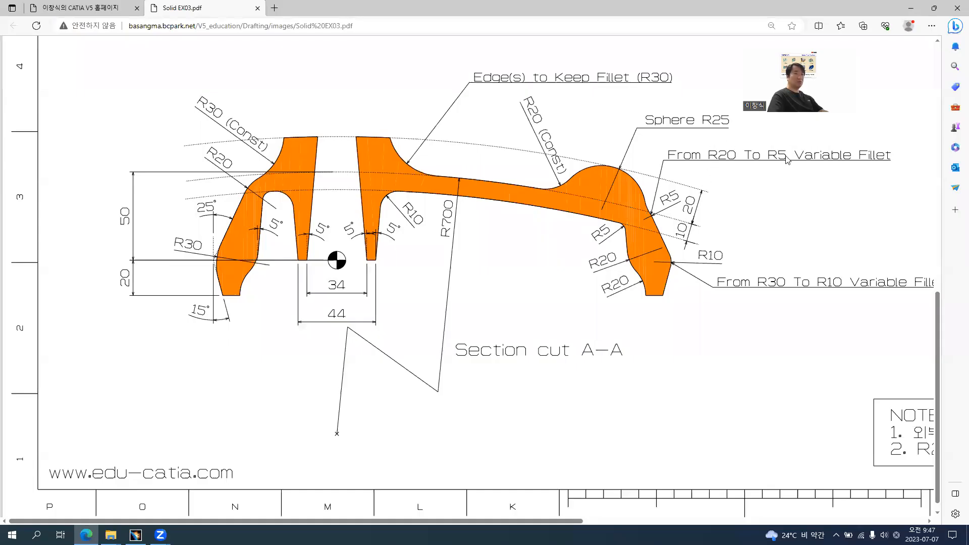
key(alt+Tab)
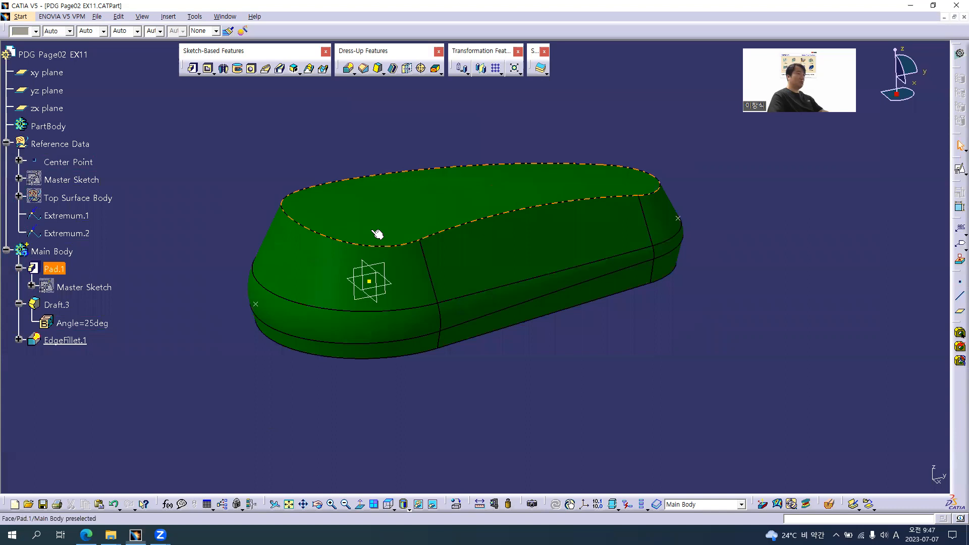
click(348, 71)
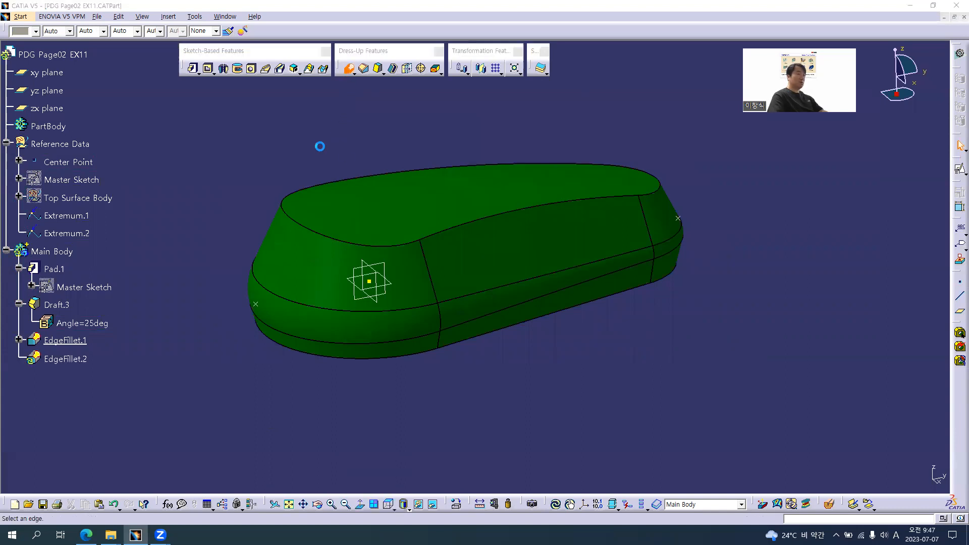
click(325, 235)
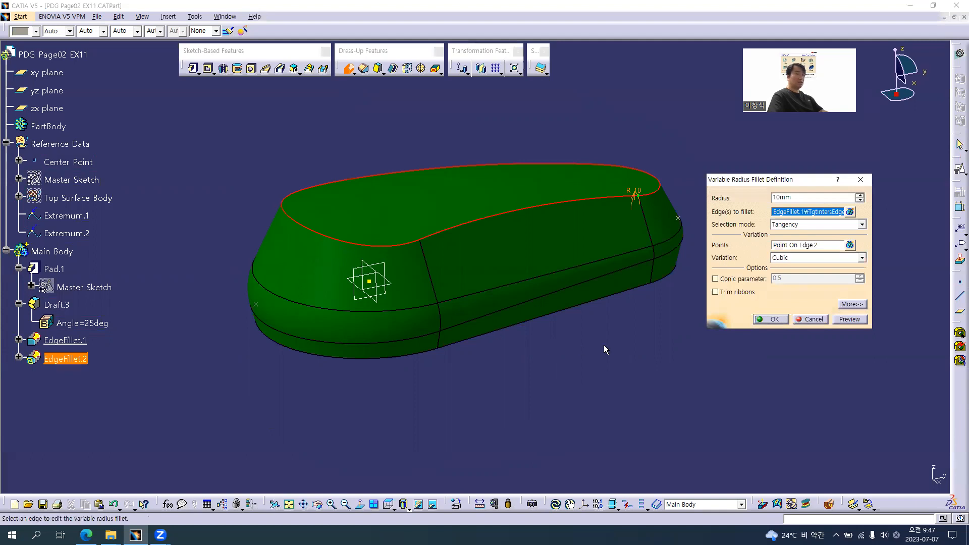
Step: Create an extremum variation point on the large rounded end of the top edge, using the zx plane as direction and Min
right_click(811, 245)
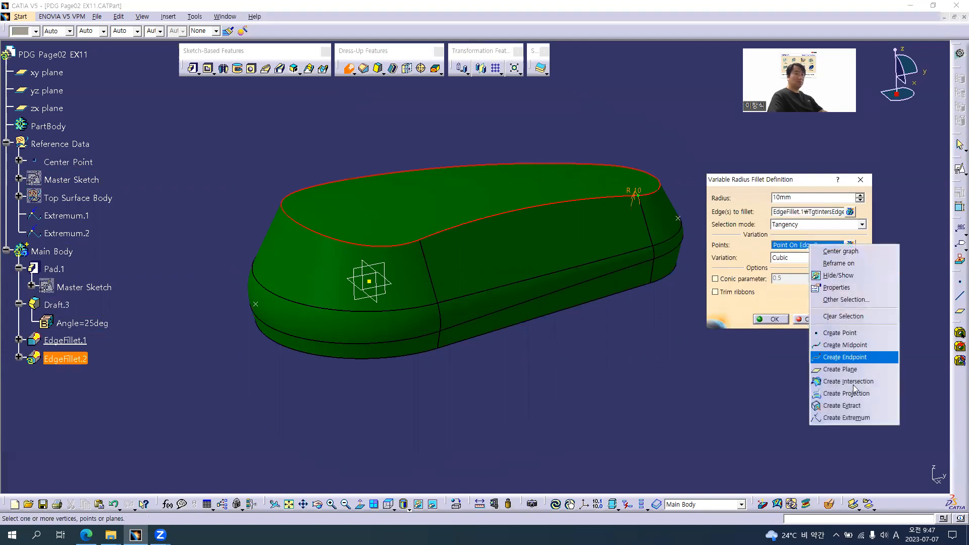
click(866, 419)
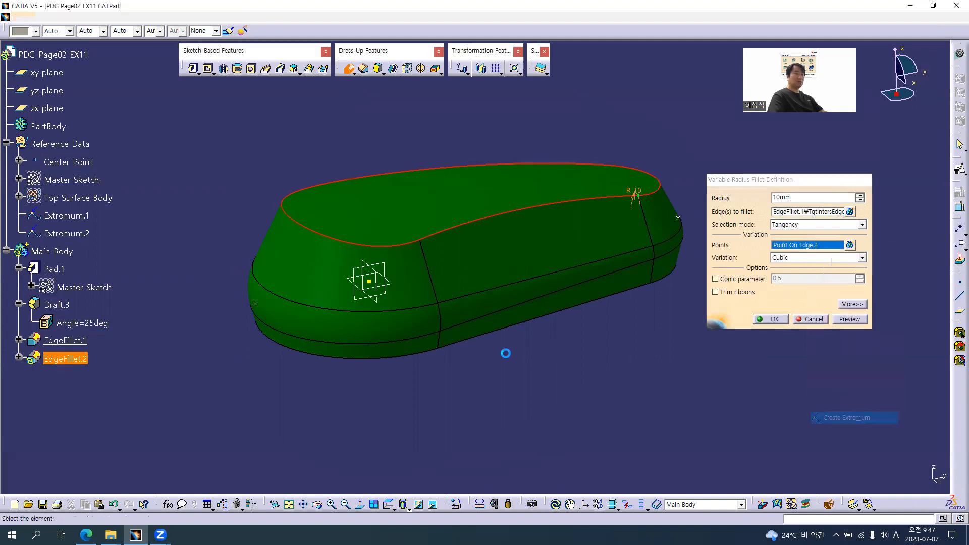
click(309, 230)
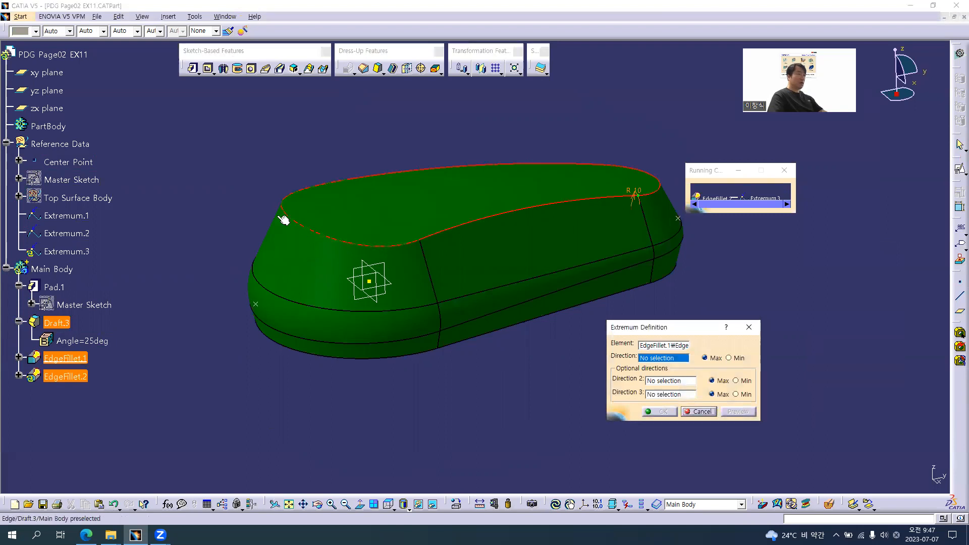
click(50, 109)
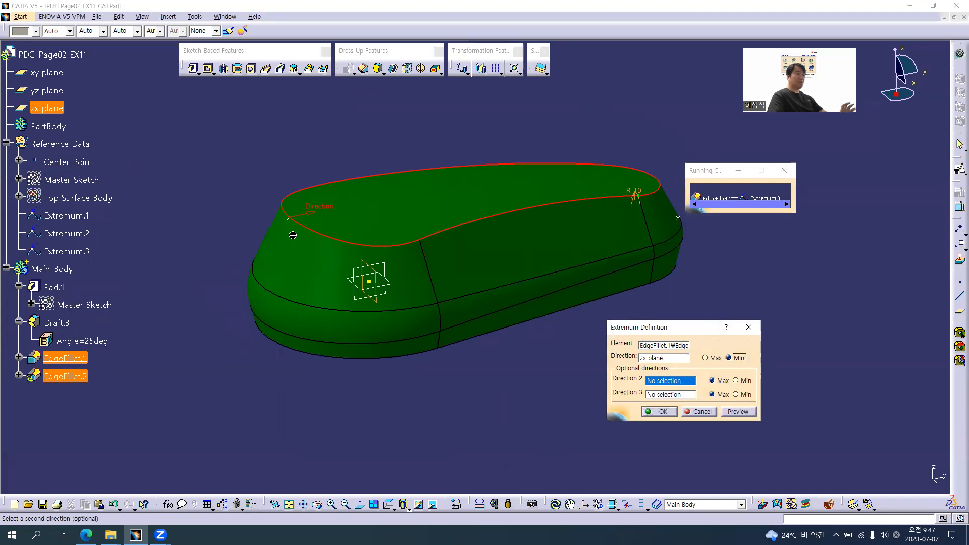
click(665, 411)
Step: Set the top edge fillet's radius at the large-end extremum to 20 mm
double_click(290, 227)
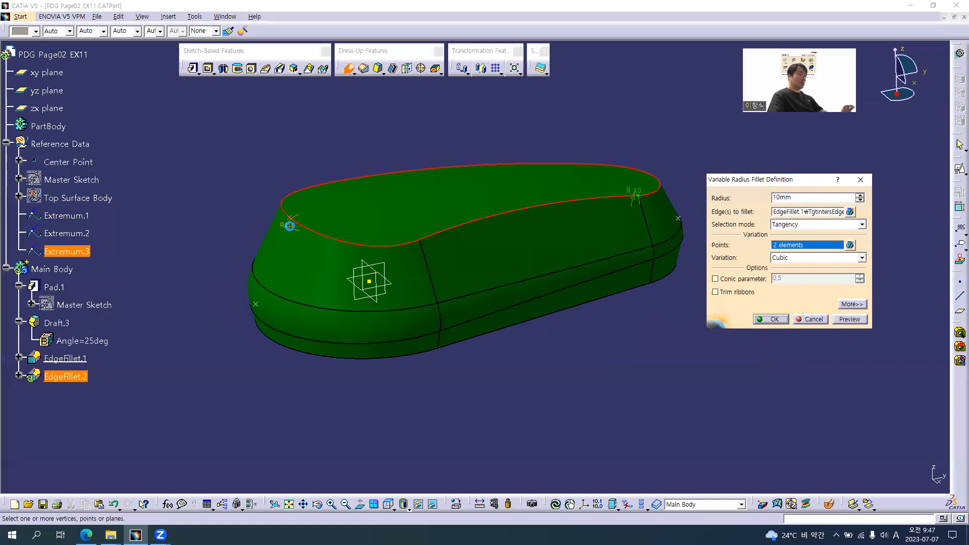
text(20)
key(Return)
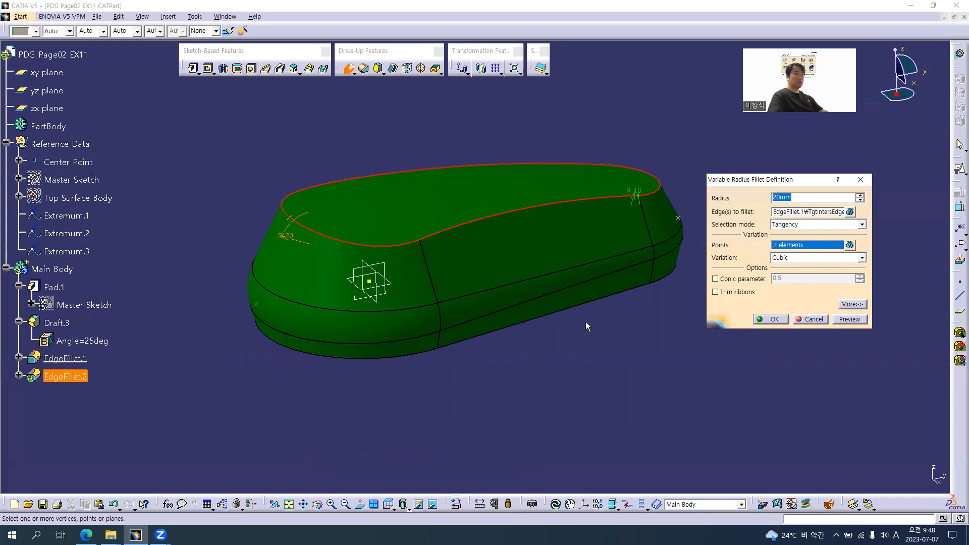
Step: Create an extremum variation point on the small rounded end of the top edge, using the zx plane as direction and Max
right_click(777, 247)
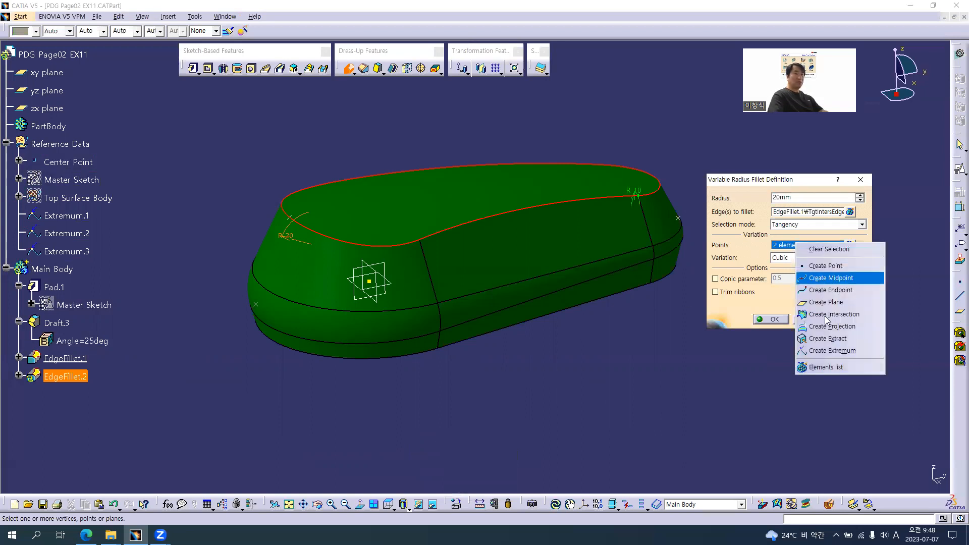
click(833, 352)
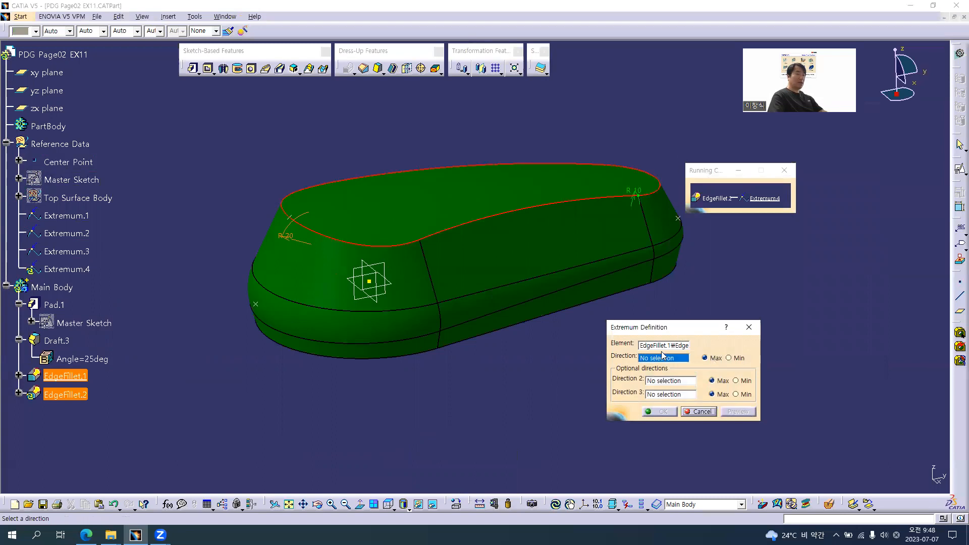
click(55, 109)
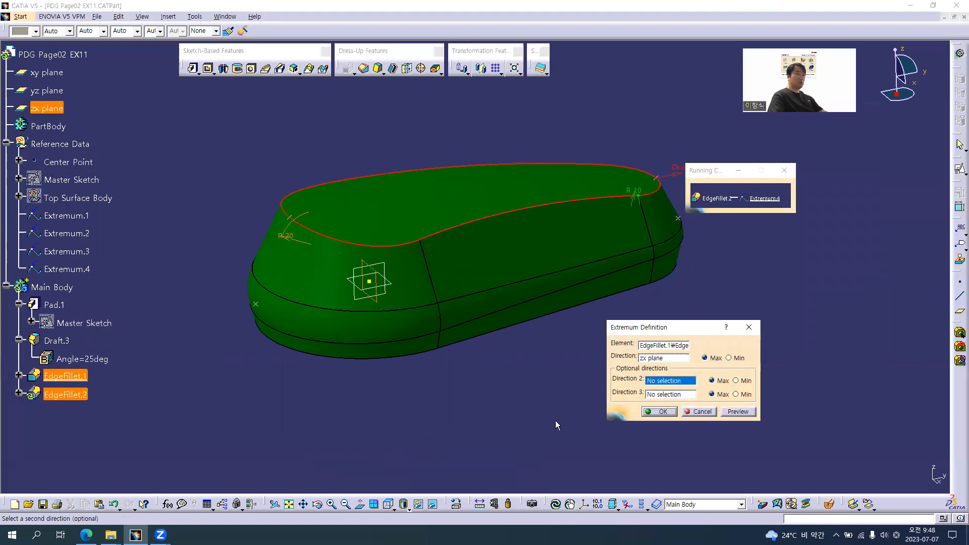
middle_drag(655, 238, 508, 279)
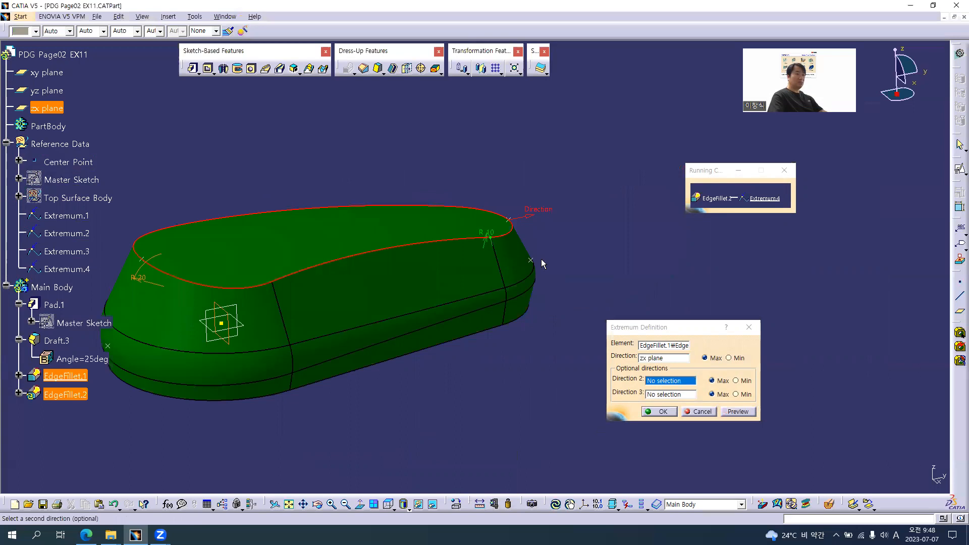
click(661, 412)
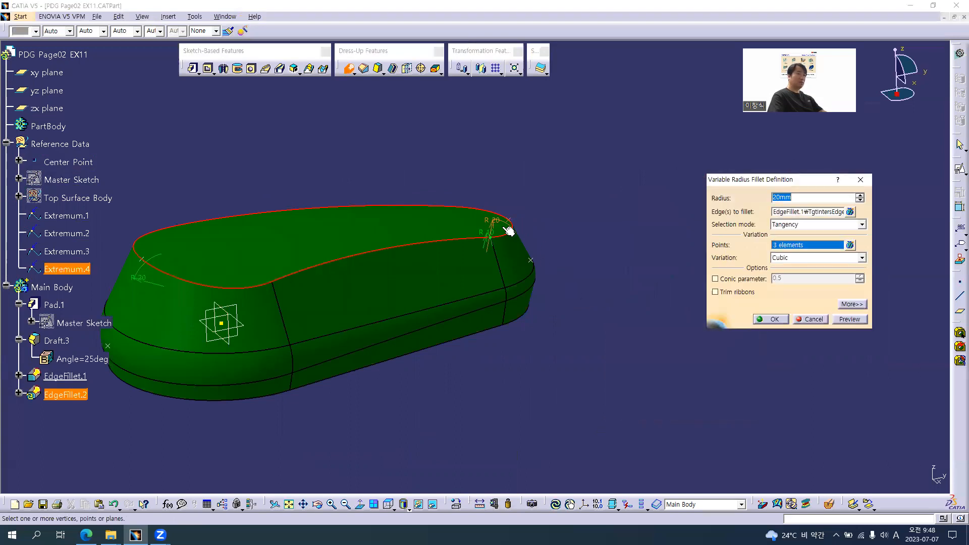
Step: Set the top edge fillet's radius at the small-end extremum to 5 mm and check it against section A-A in the browser drawing
text(5mm)
key(Return)
key(alt+Tab)
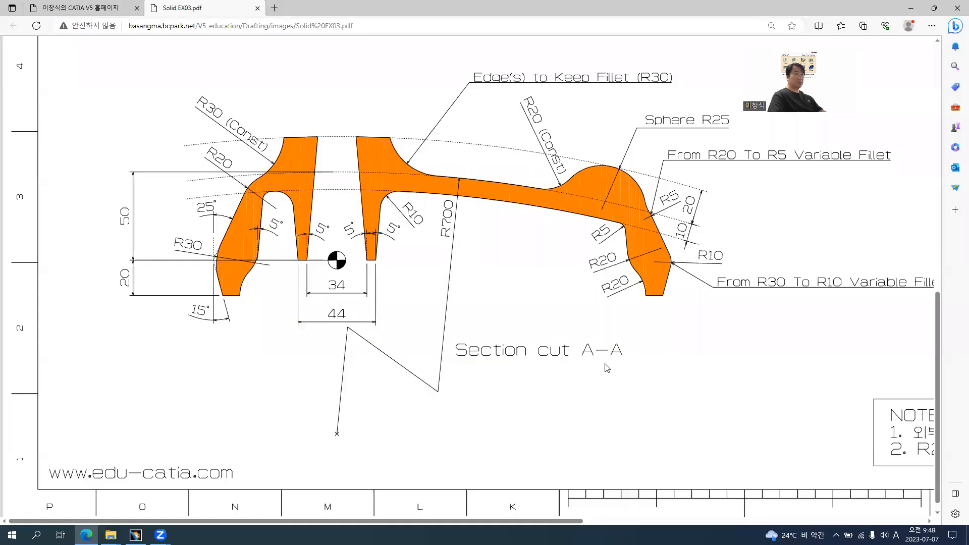
key(alt+Tab)
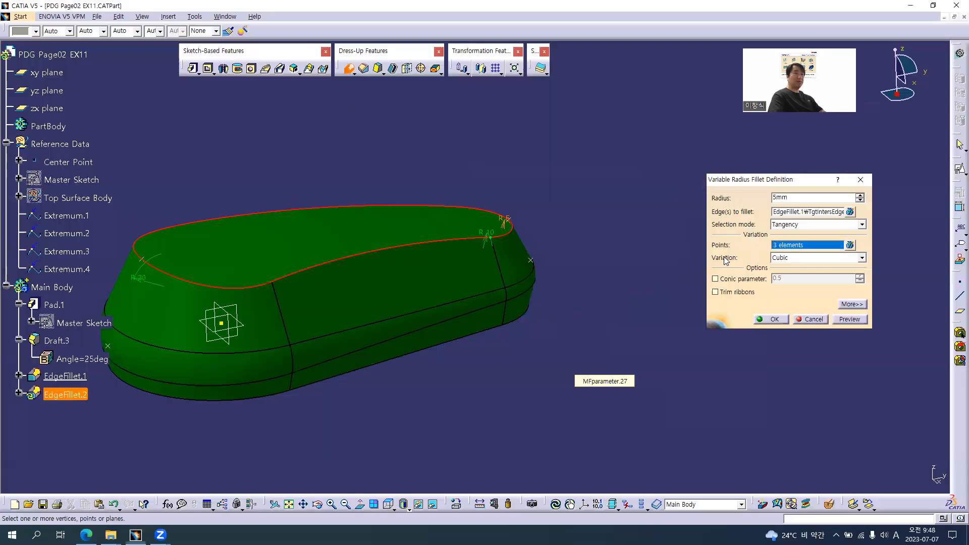
Step: Remove the default R10 variation point from the top edge and apply the variable radius fillet
middle_drag(526, 331, 403, 337)
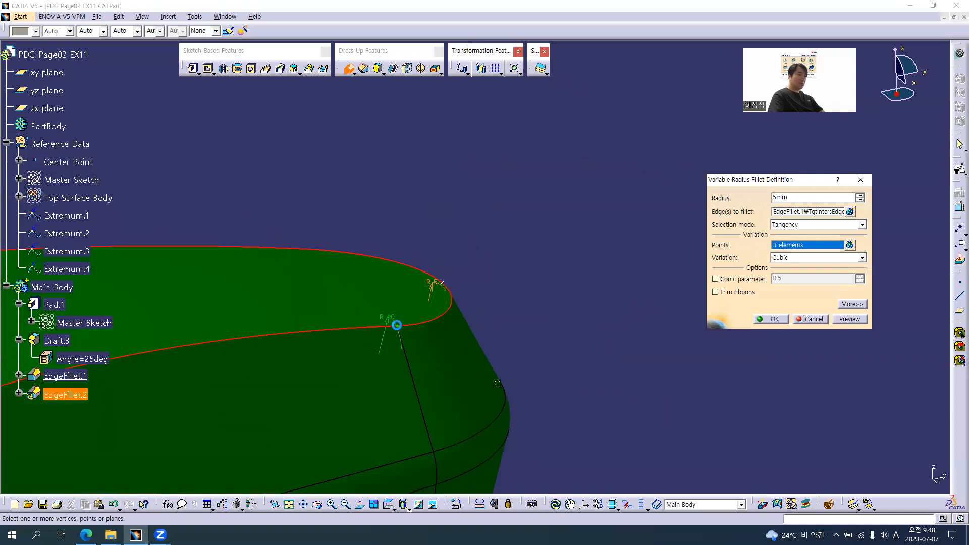
click(397, 326)
mouse_move(474, 353)
middle_down()
mouse_move(632, 265)
mouse_move(560, 293)
mouse_move(475, 359)
middle_up()
middle_drag(475, 359, 557, 295)
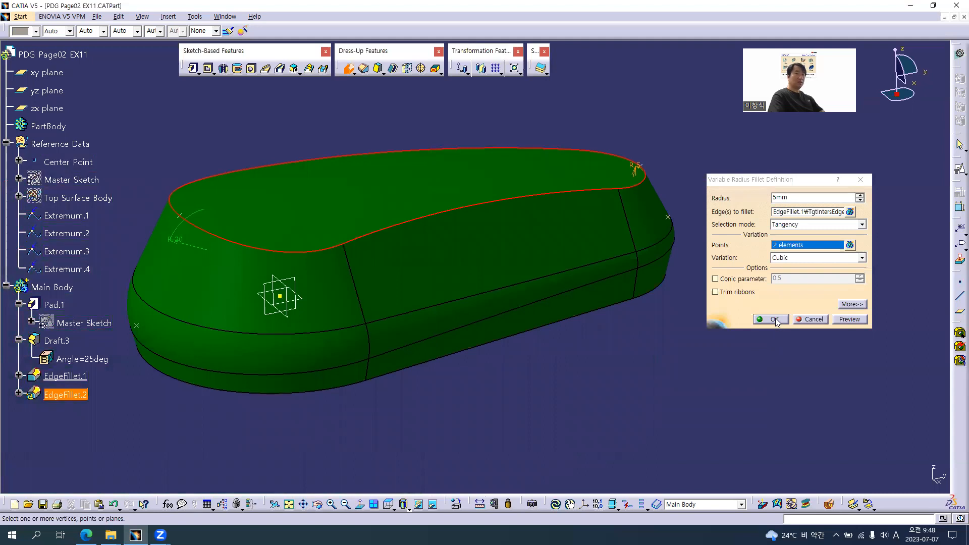
click(774, 319)
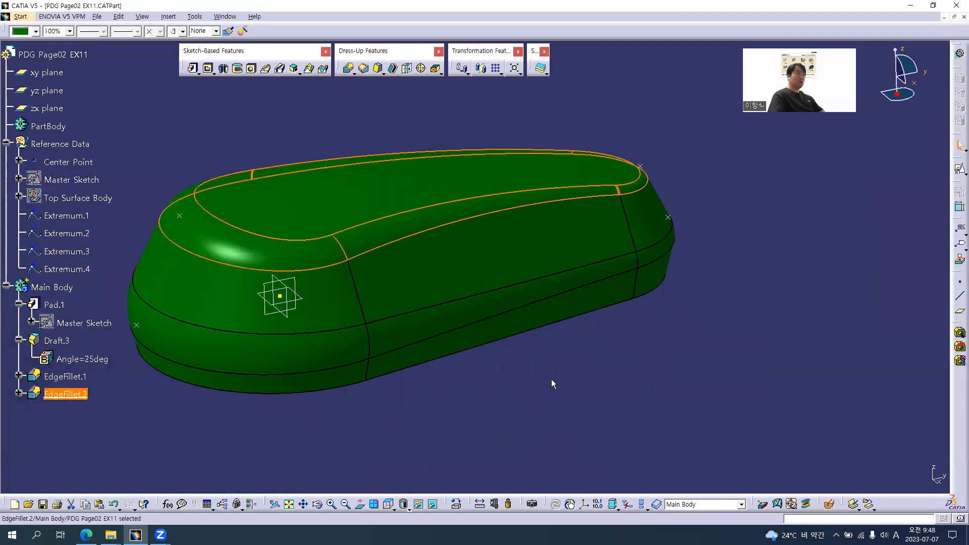
Step: Collapse the Draft.3 and Pad.1 branches in the specification tree
mouse_move(552, 316)
middle_down()
mouse_move(502, 316)
mouse_move(521, 292)
mouse_move(549, 303)
mouse_move(553, 336)
middle_up()
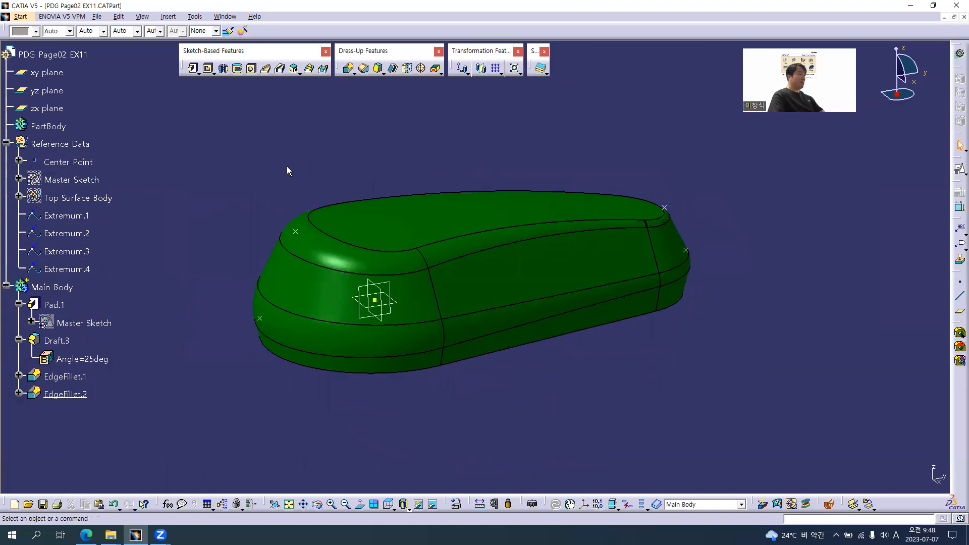
click(19, 341)
click(19, 304)
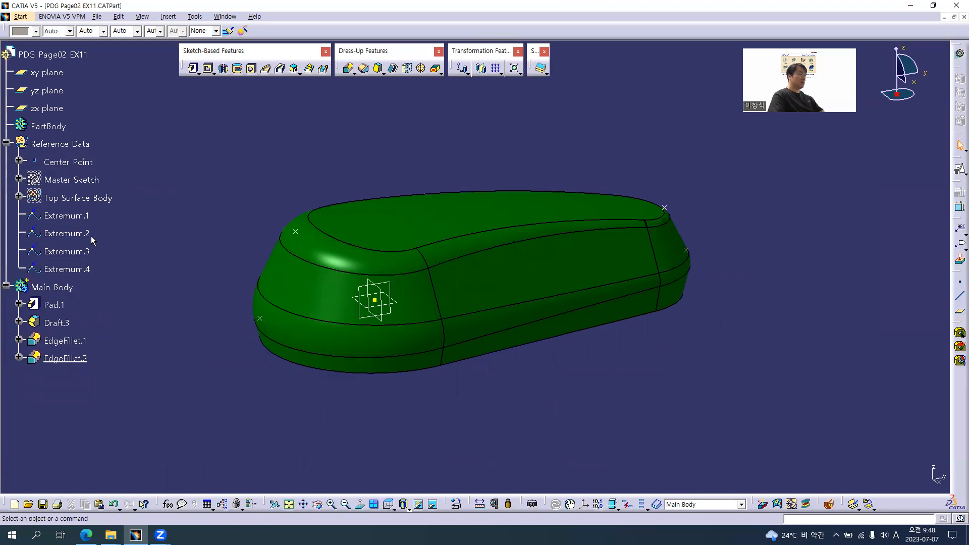
Step: Group the four extremum points into a new geometrical set named "Extremum Point Body" under Reference Data
click(66, 216)
shift+click(66, 269)
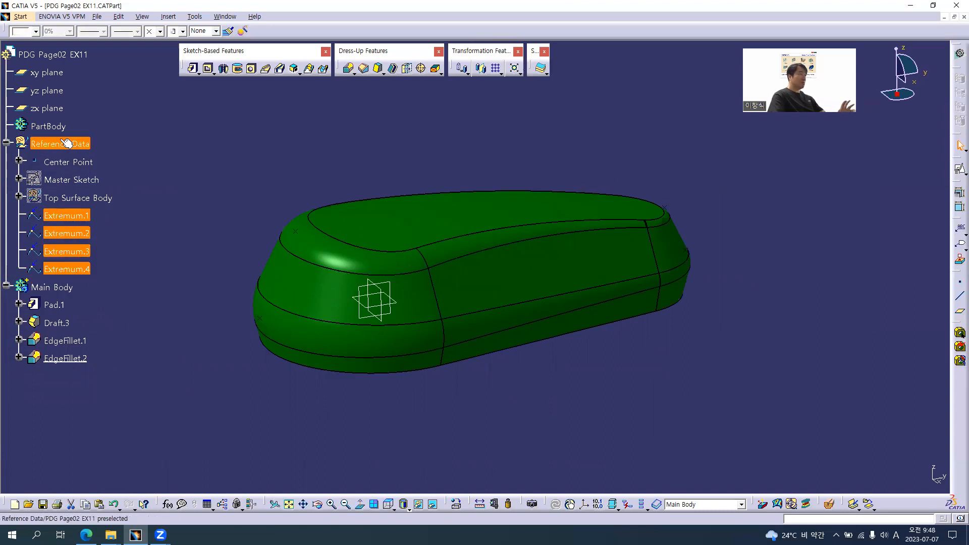
key(alt+g)
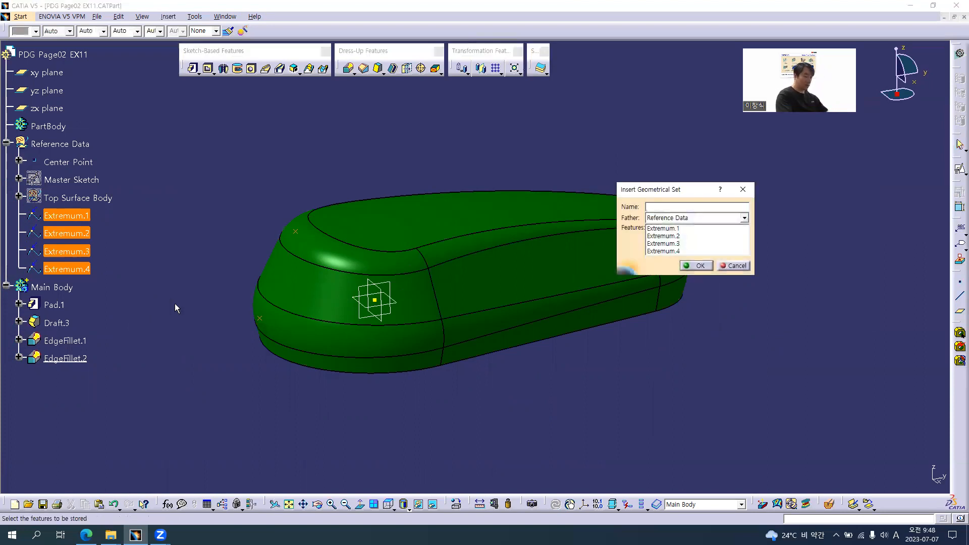
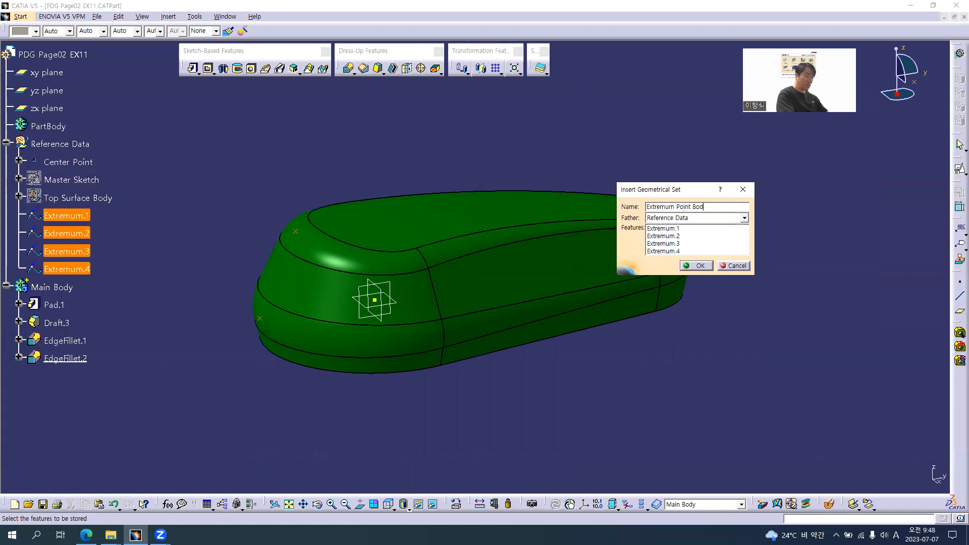
key(Return)
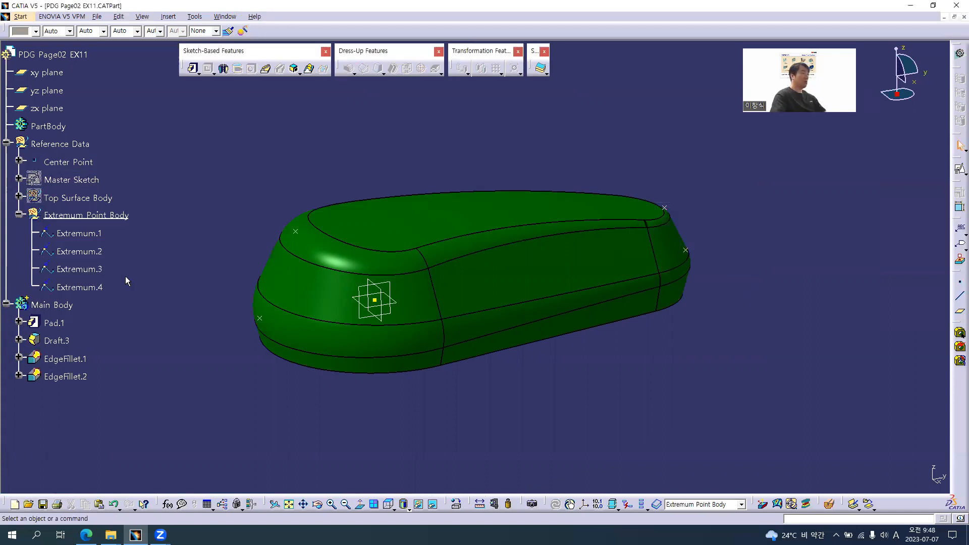
Step: Collapse the Extremum Point Body set in the specification tree and hide it
click(20, 214)
right_click(96, 214)
key(h)
middle_drag(455, 327, 439, 353)
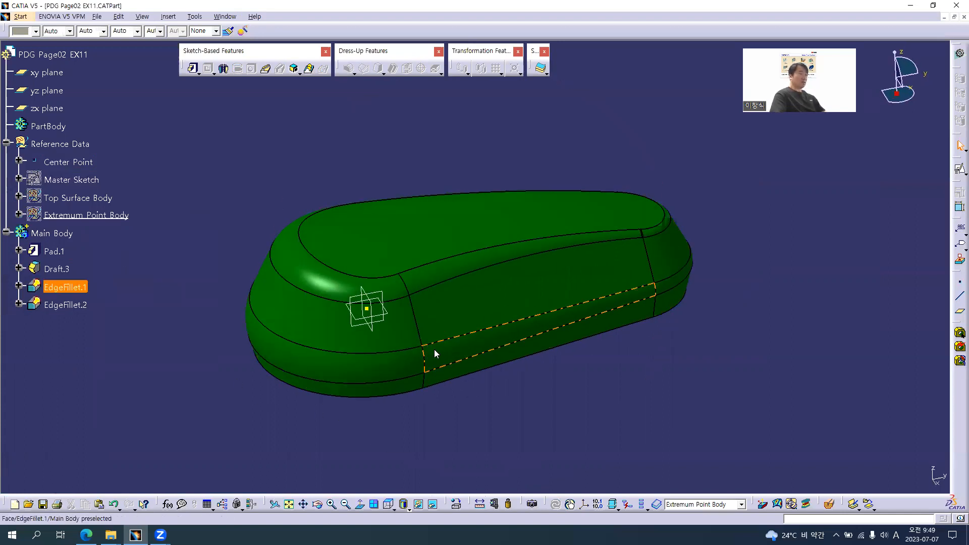
Step: Switch to the Solid EX03 drawing in the browser, examine the boss in section A-A and the plan view, and return to CATIA
key(alt+Tab)
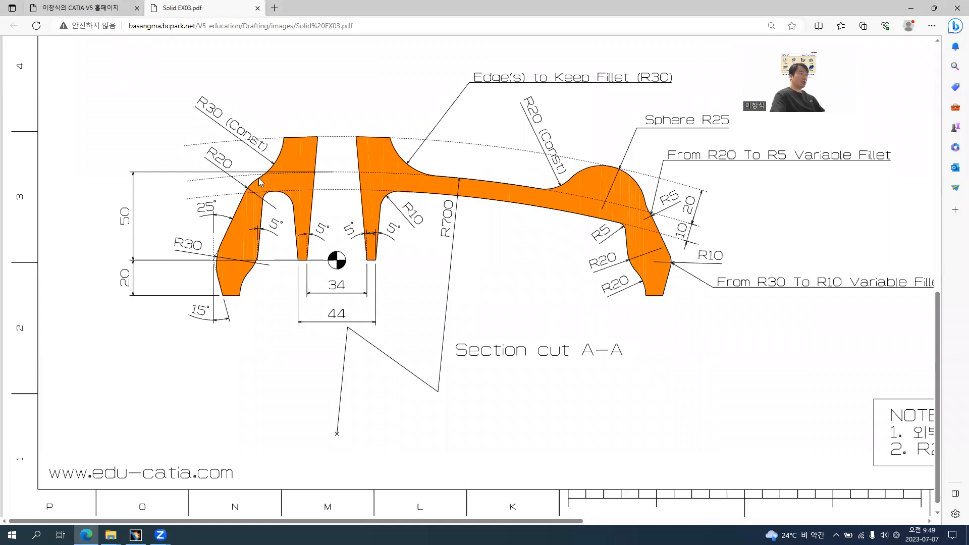
ctrl+scroll(383, 252, down, 2)
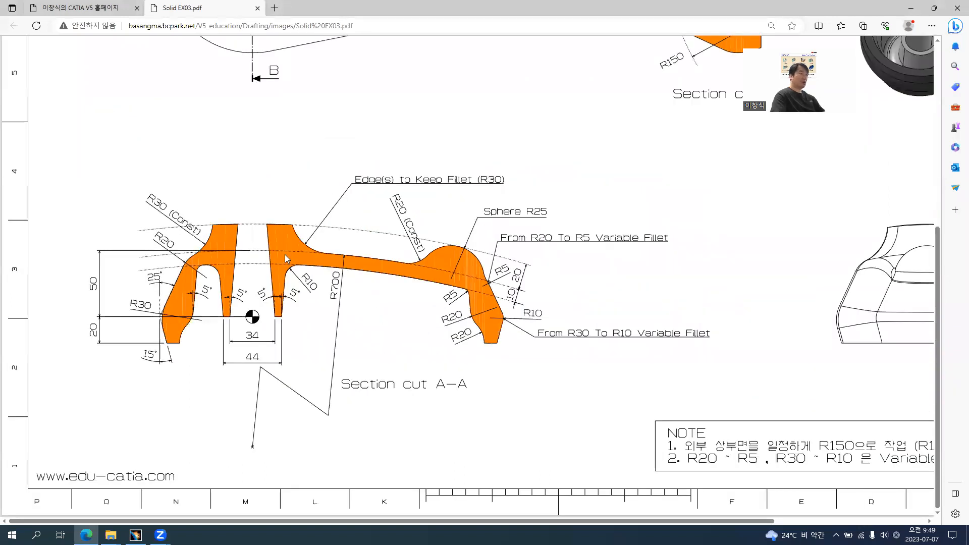
ctrl+scroll(287, 259, up, 3)
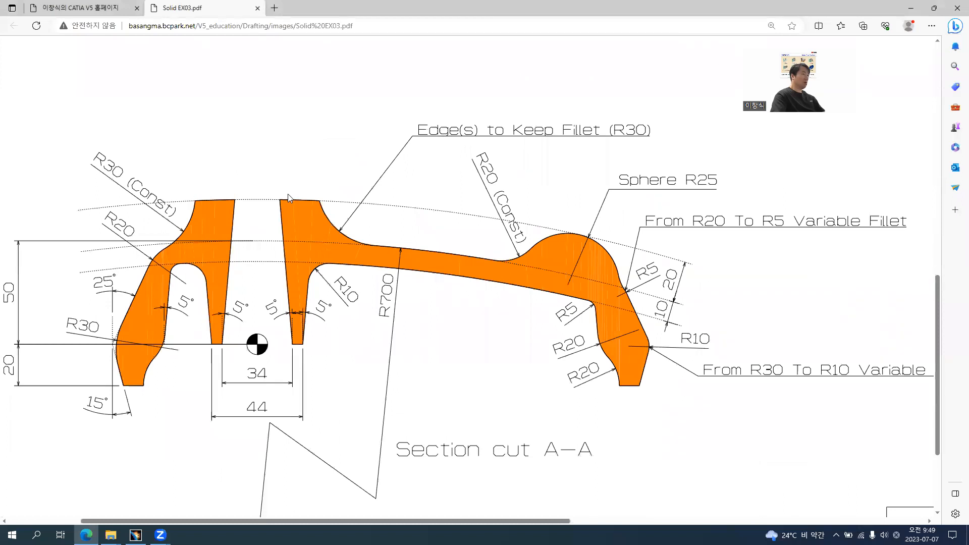
ctrl+scroll(274, 221, down, 3)
scroll(271, 215, up, 5)
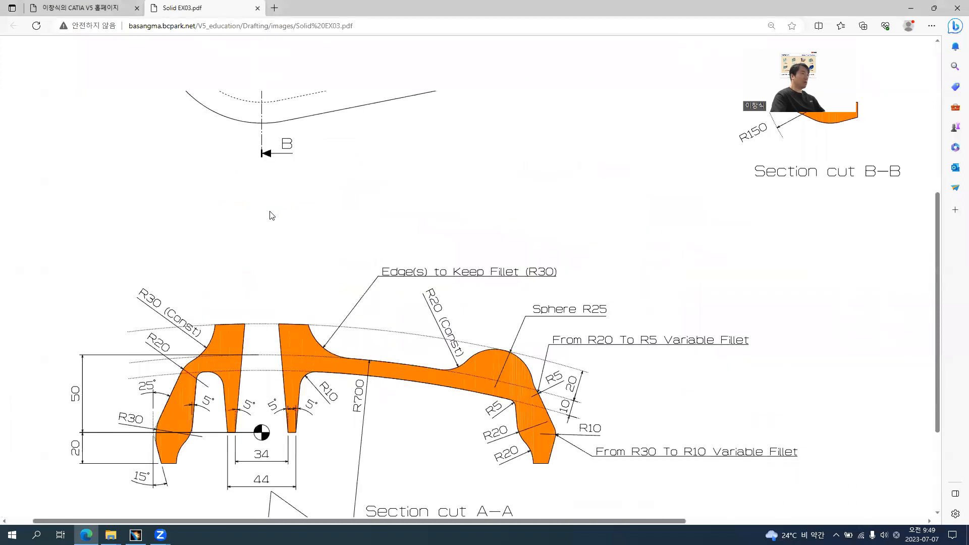
ctrl+scroll(266, 214, up, 2)
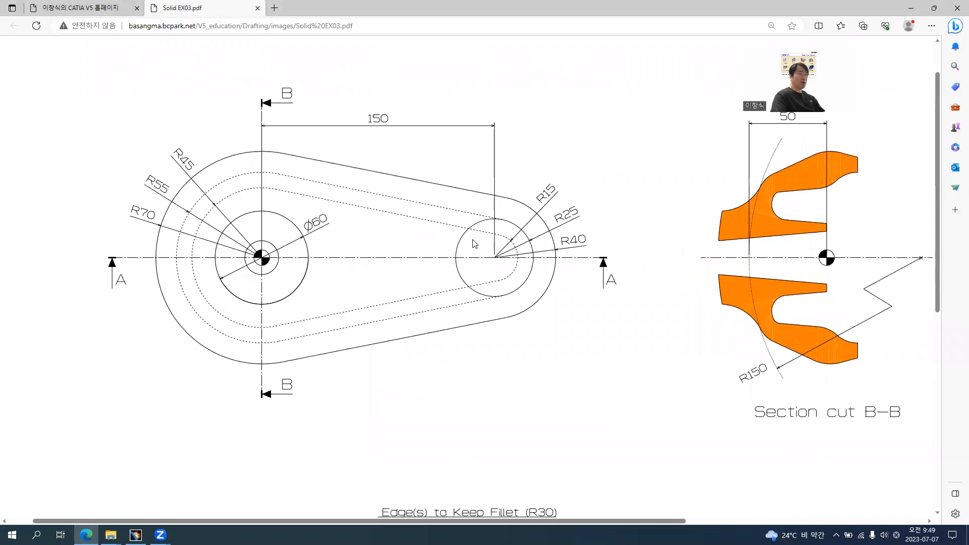
scroll(475, 244, down, 7)
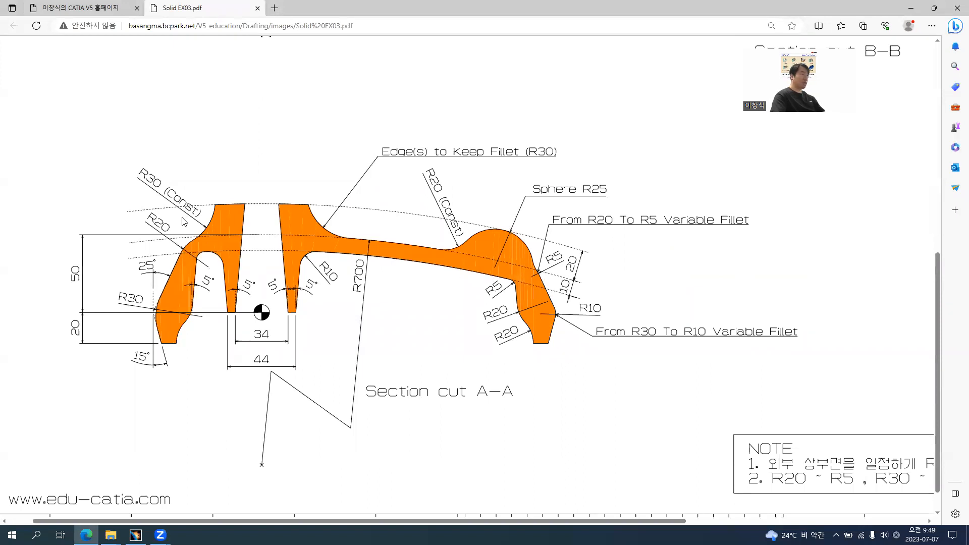
ctrl+scroll(184, 222, up, 2)
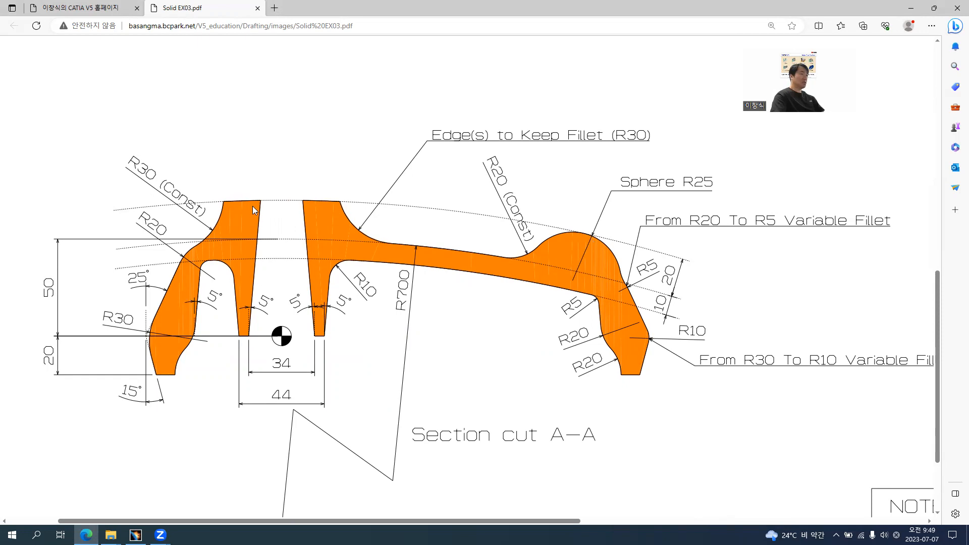
key(alt+Tab)
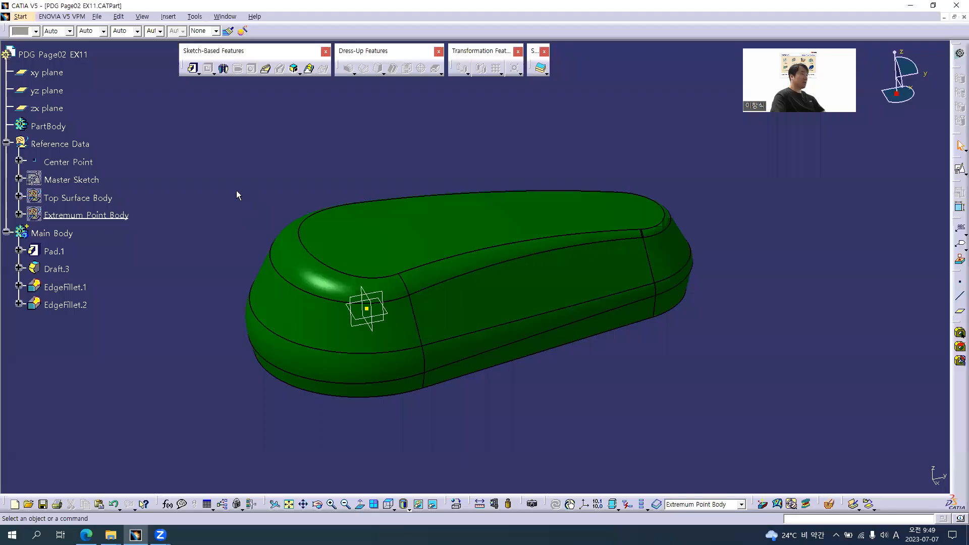
Step: Show the hidden Top Surface Body and switch to the surface modelling workbench
right_click(78, 200)
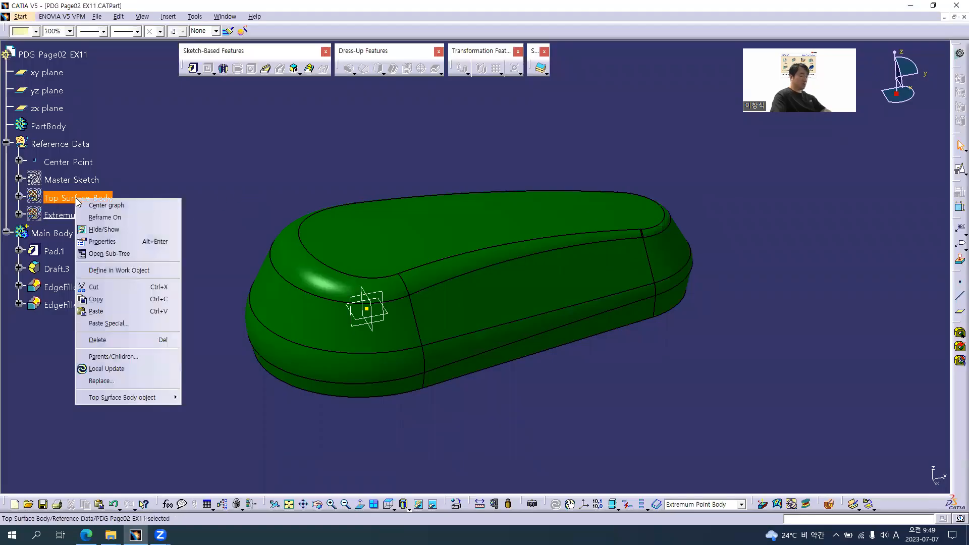
click(104, 229)
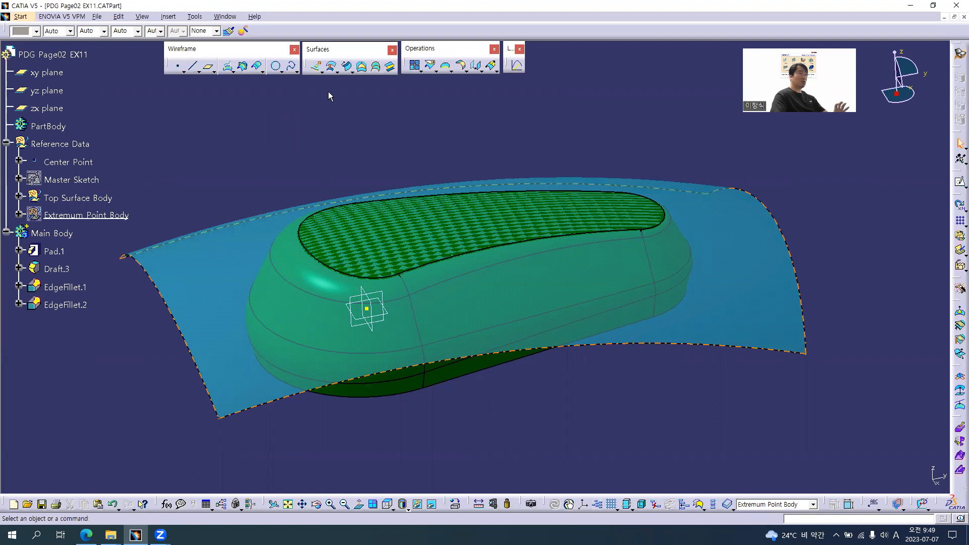
click(331, 70)
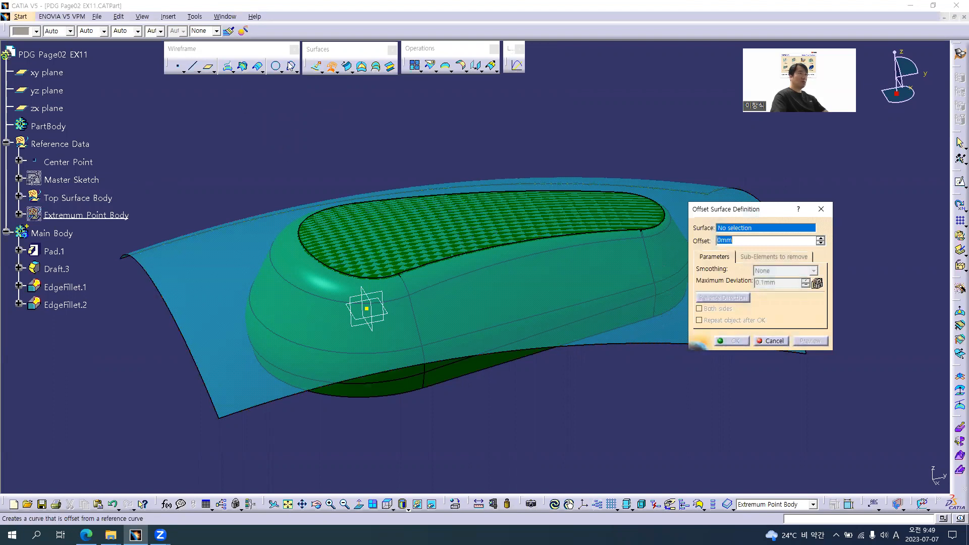
click(224, 273)
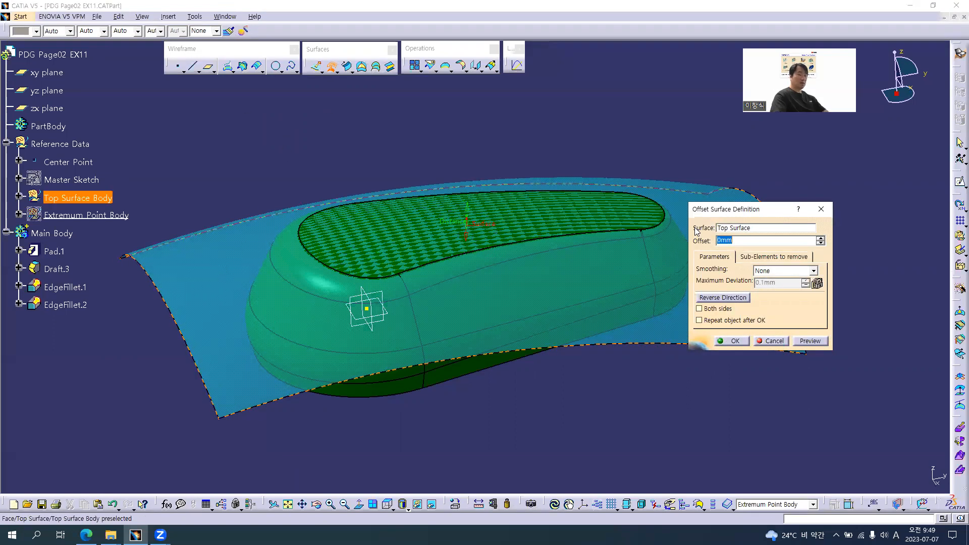
text(20)
key(Tab)
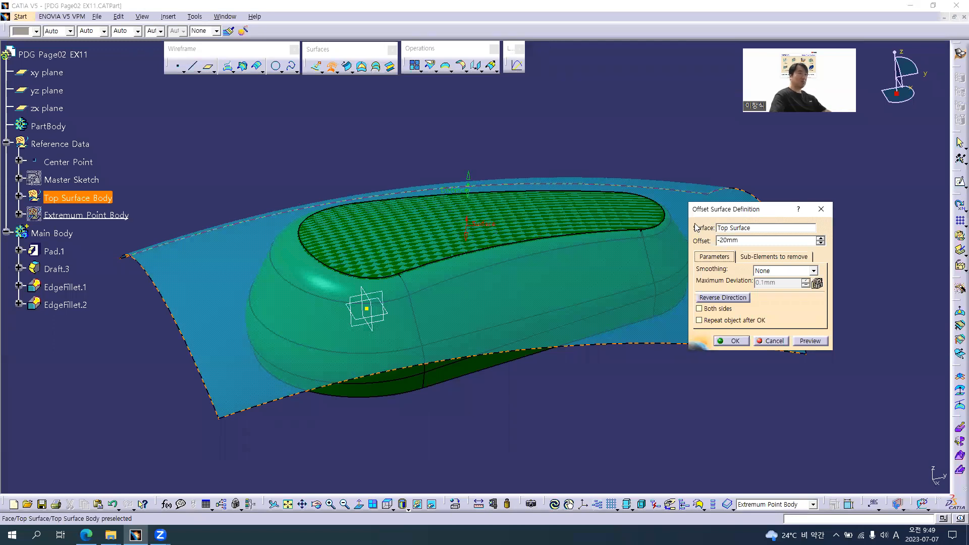
click(812, 341)
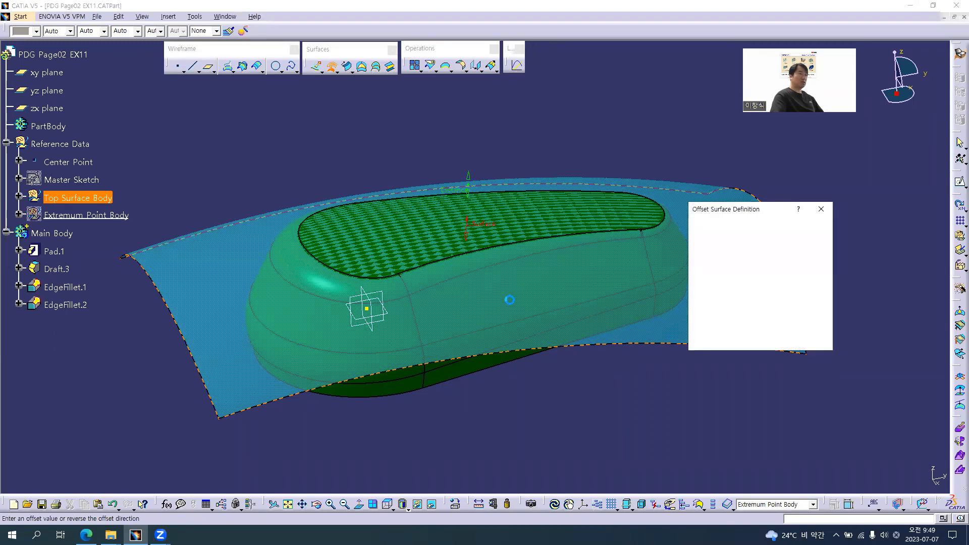
click(18, 196)
middle_drag(455, 282, 395, 329)
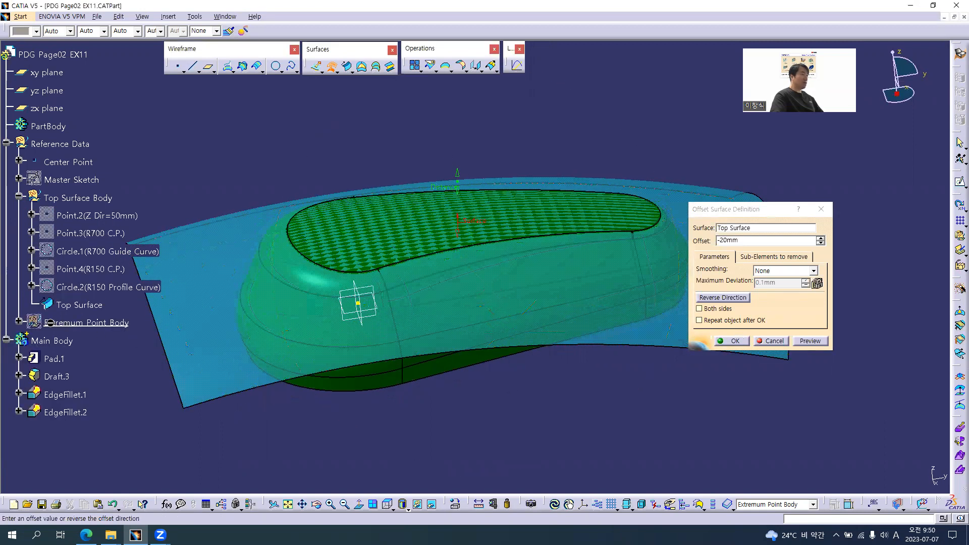
click(780, 342)
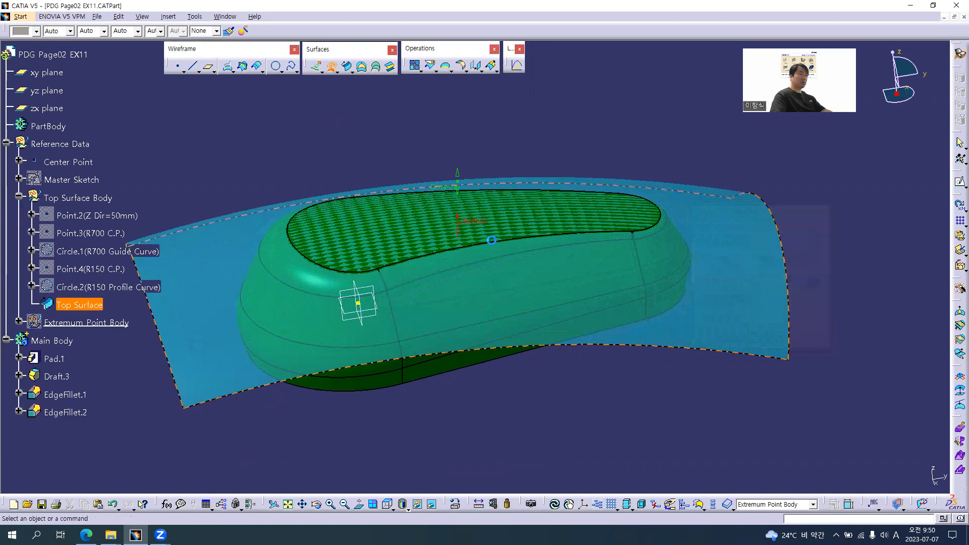
Step: Make Top Surface Body the in-work object and offset the Top Surface upward with an offset value of -20 mm
right_click(77, 198)
click(107, 264)
middle_drag(394, 155, 396, 144)
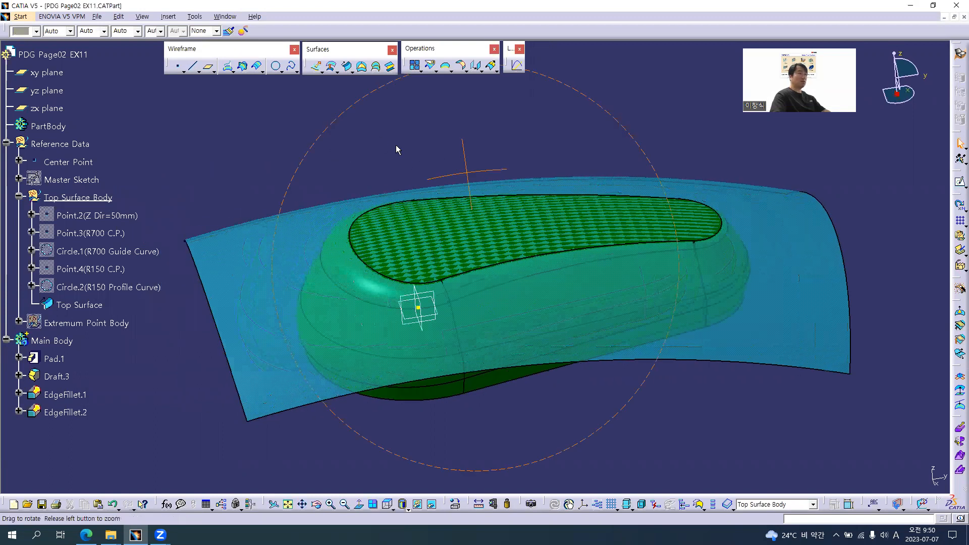
click(331, 67)
click(281, 260)
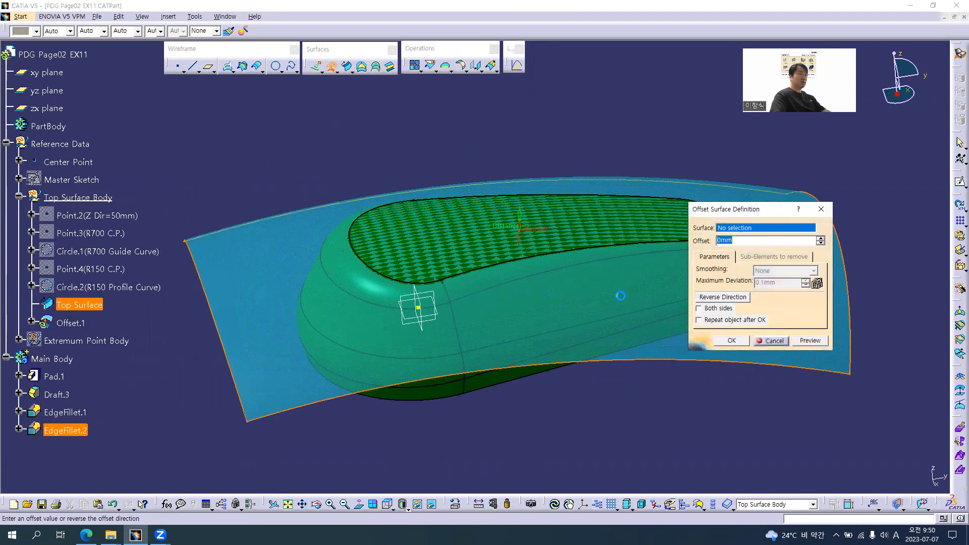
text(-20)
click(804, 341)
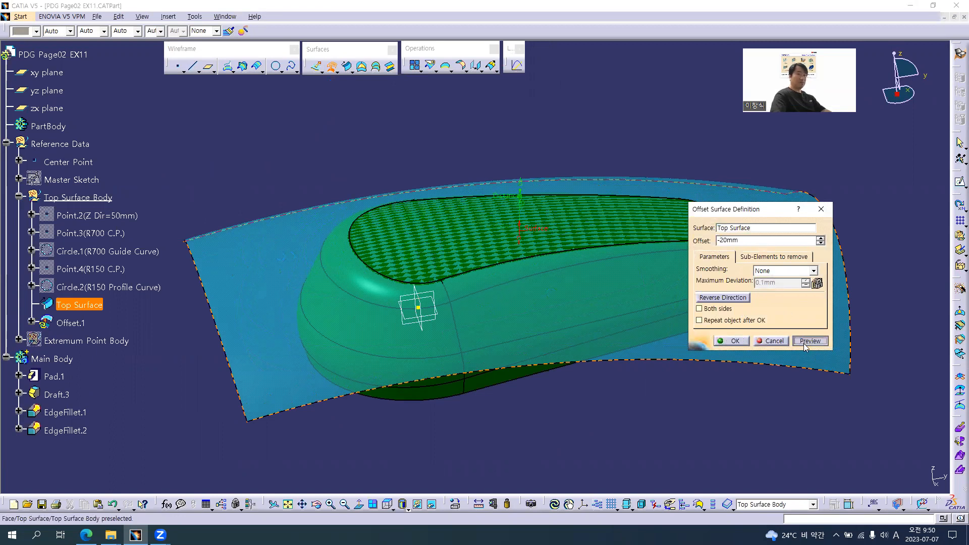
click(734, 342)
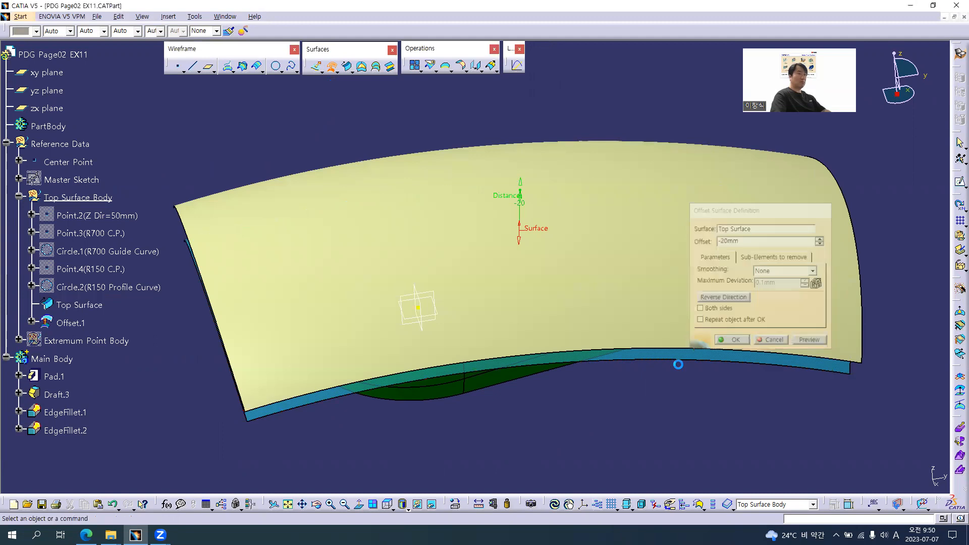
Step: Rename the new offset surface as "Offset.1(Top Surface Offset = 20mm)"
click(76, 340)
click(70, 323)
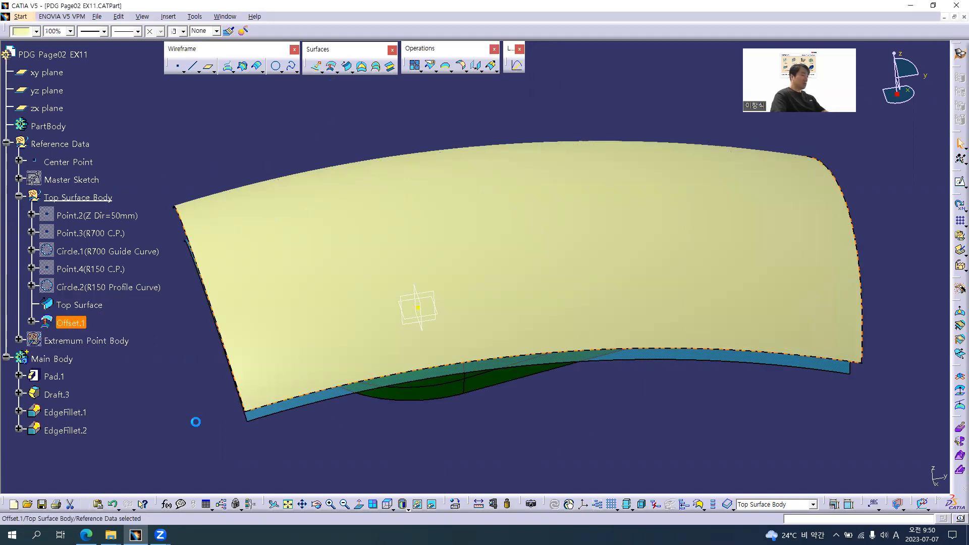
key(alt+Return)
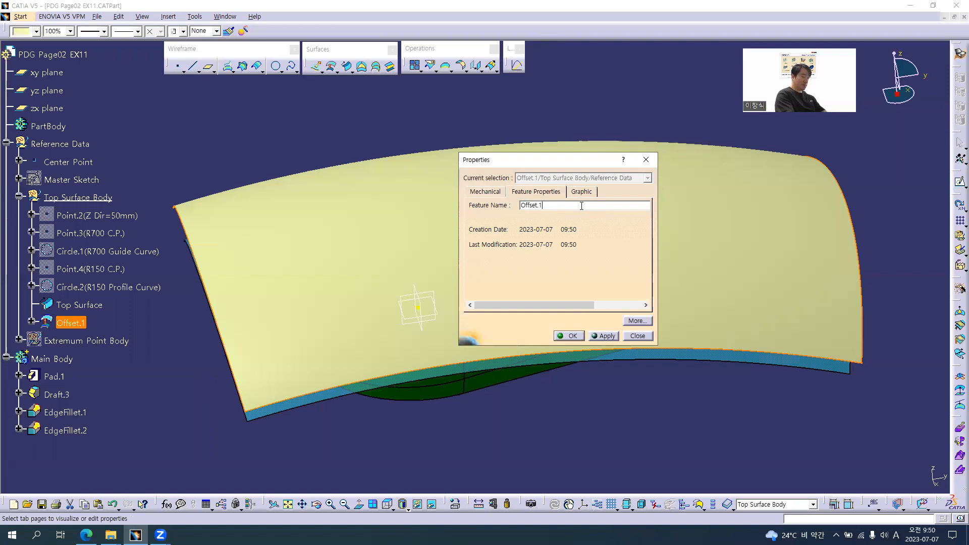
text((T)
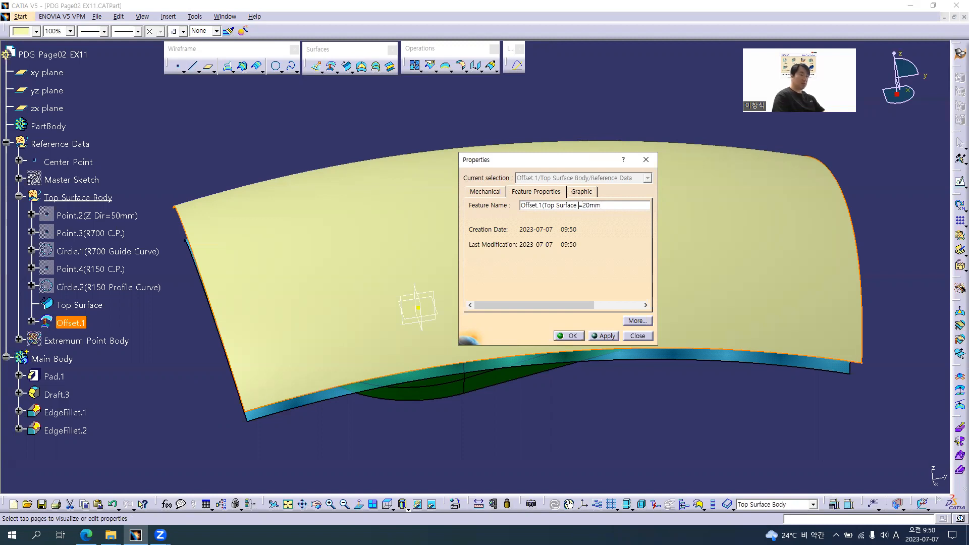
text(Offset)
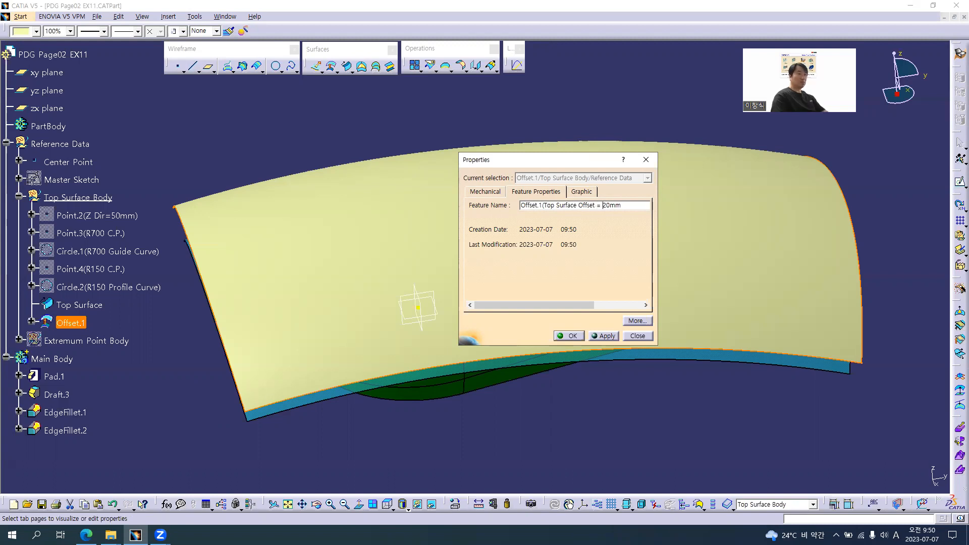
text( = 20mm))
key(Return)
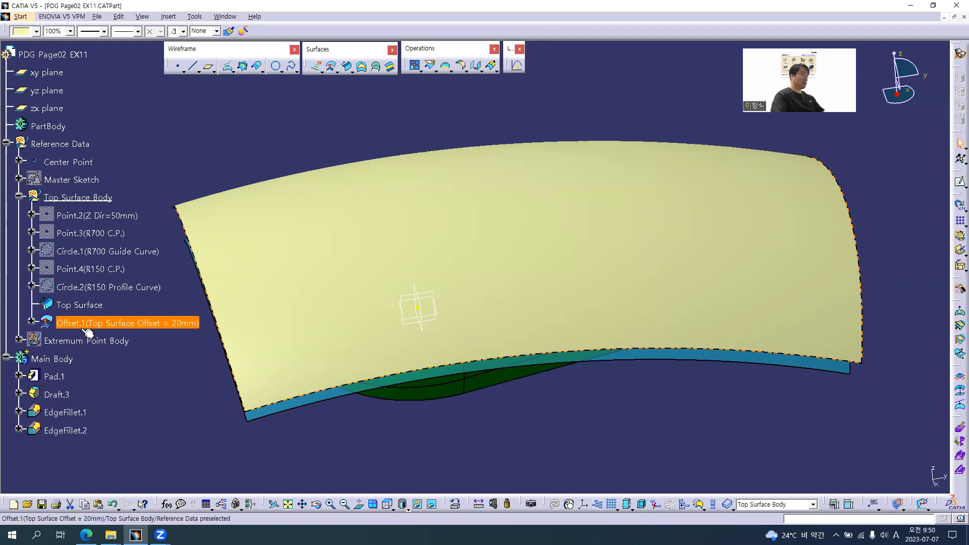
Step: Colour the offset surface orange and make it semi-transparent
click(36, 31)
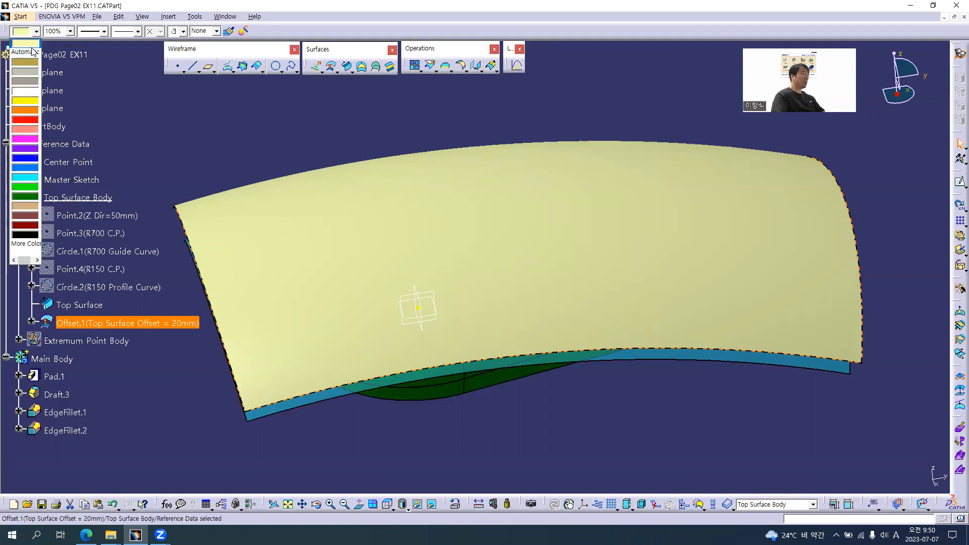
click(26, 111)
click(70, 31)
click(56, 59)
middle_drag(486, 316, 527, 341)
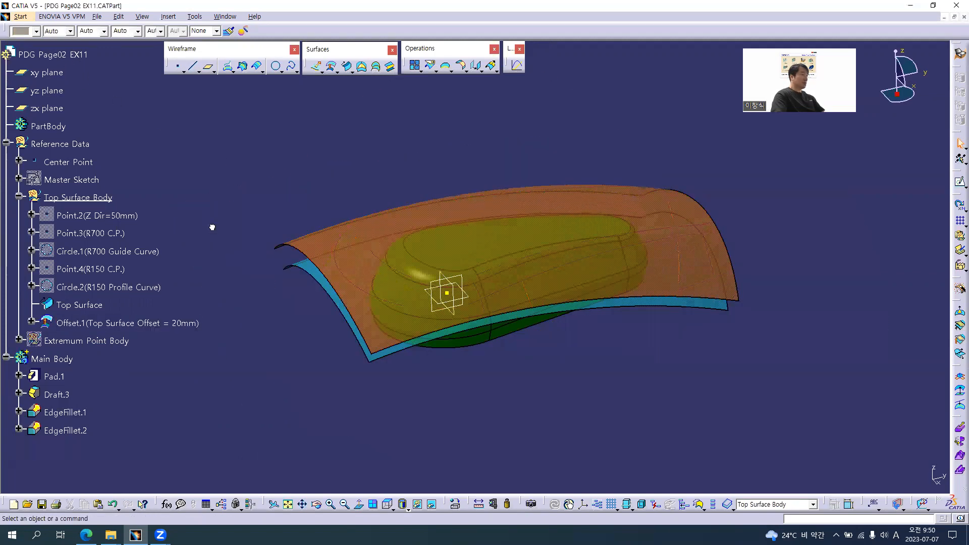
Step: Make Main Body the in-work object and return to the Part Design workbench
scroll(182, 336, down, 1)
right_click(67, 317)
click(81, 388)
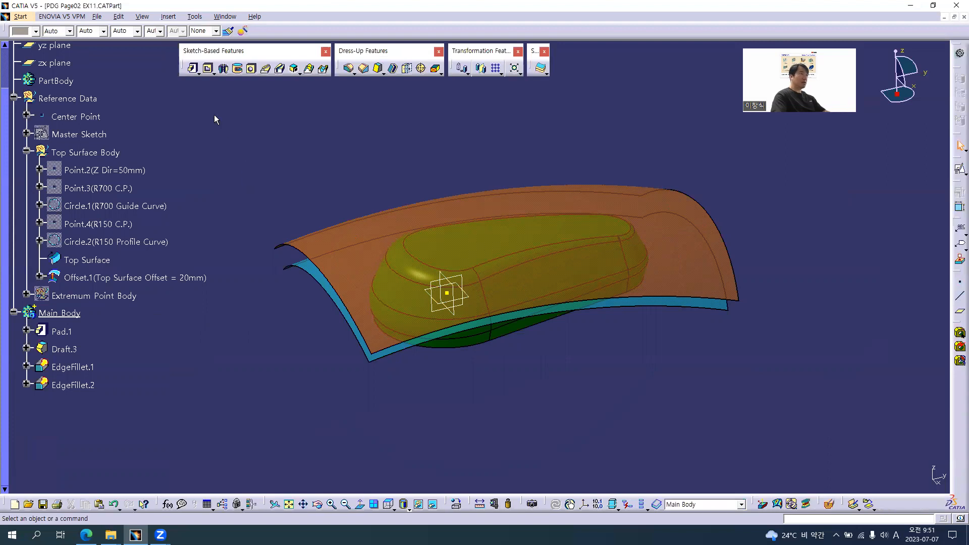
Step: Start a Pad in Main Body with the 60 mm diameter circle of the Master Sketch as its sub-element profile
click(192, 69)
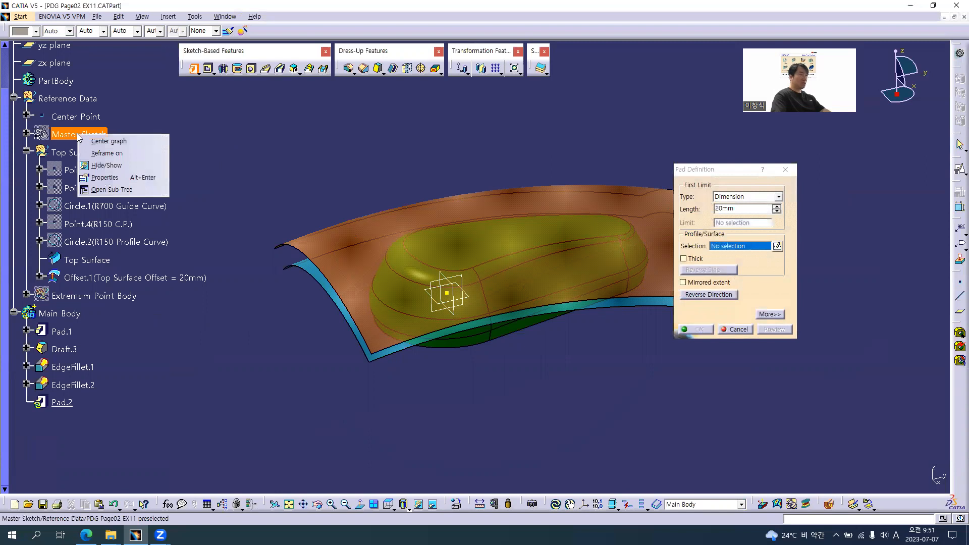
right_click(748, 249)
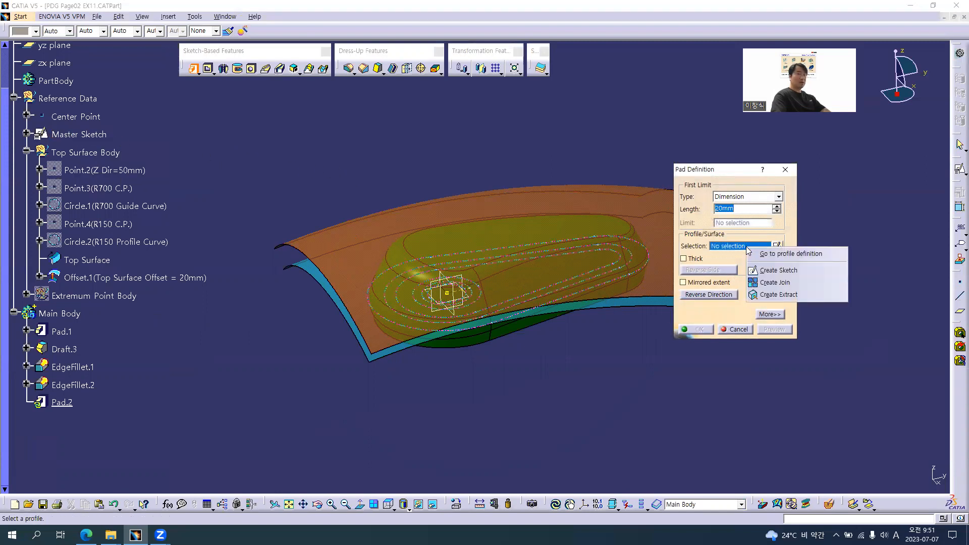
click(806, 254)
middle_drag(531, 331, 489, 345)
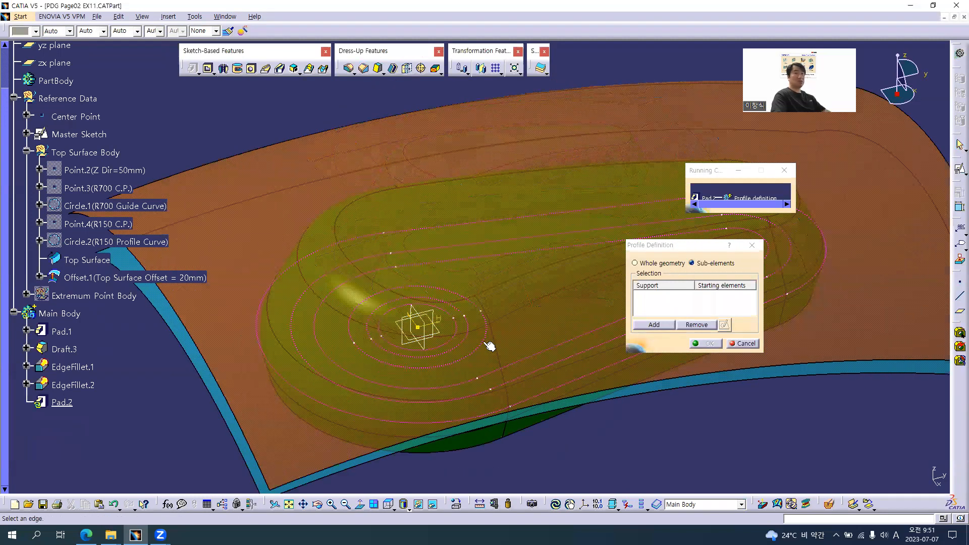
key(alt+Tab)
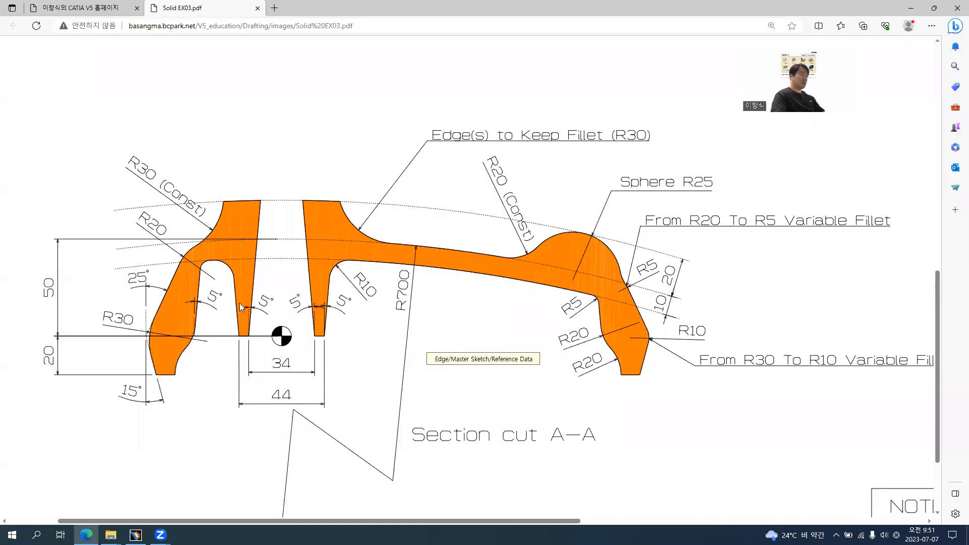
scroll(239, 303, up, 7)
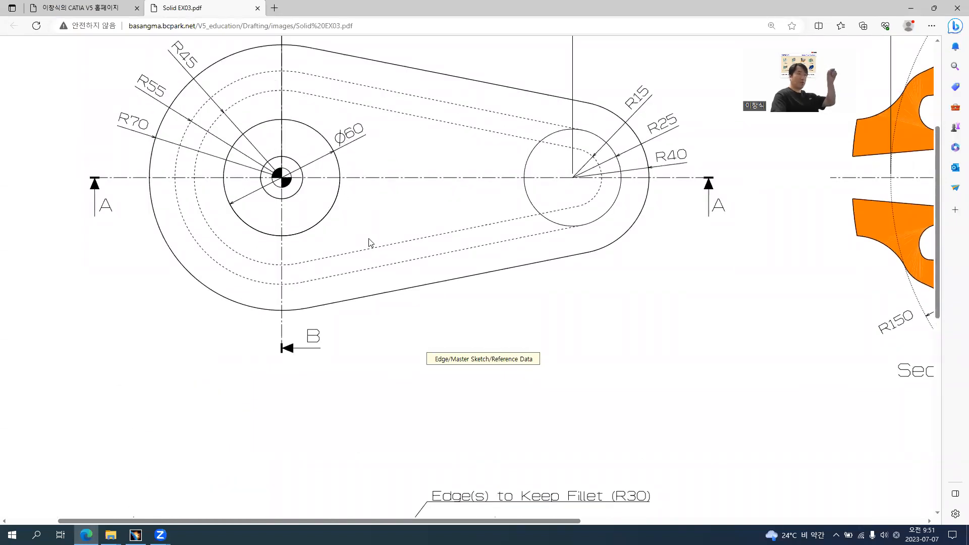
scroll(369, 238, down, 6)
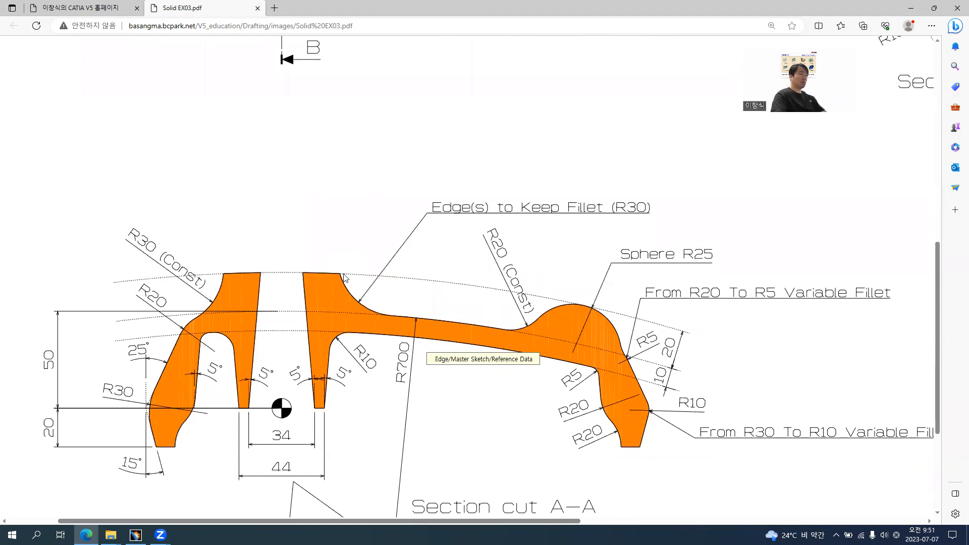
key(alt+Tab)
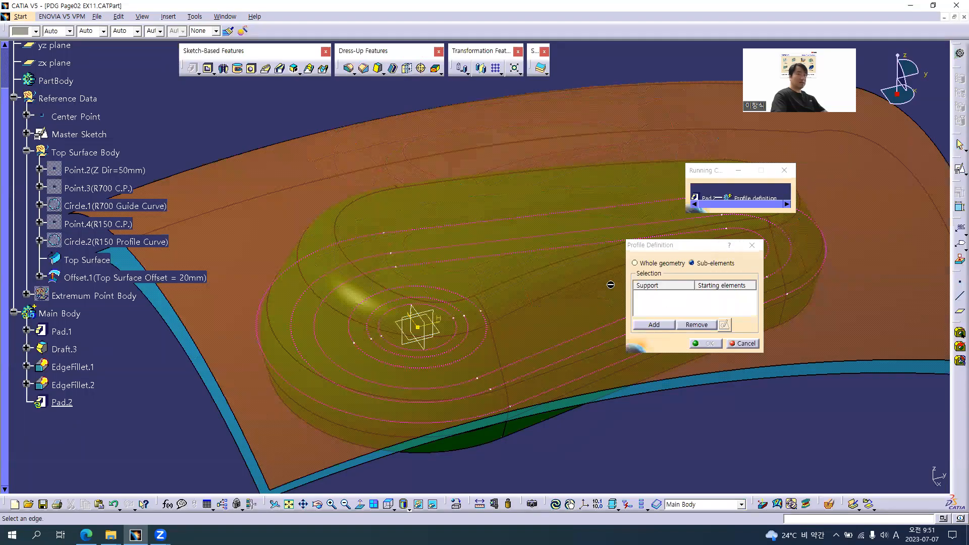
click(460, 295)
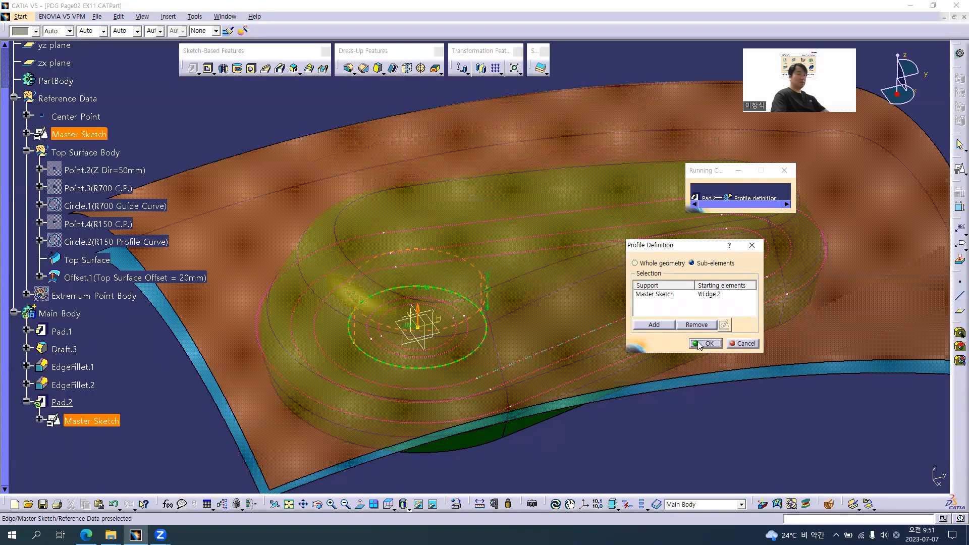
click(705, 343)
Step: Limit the circular pad up to the surface Offset.1(Top Surface Offset = 20mm) and create it
click(741, 196)
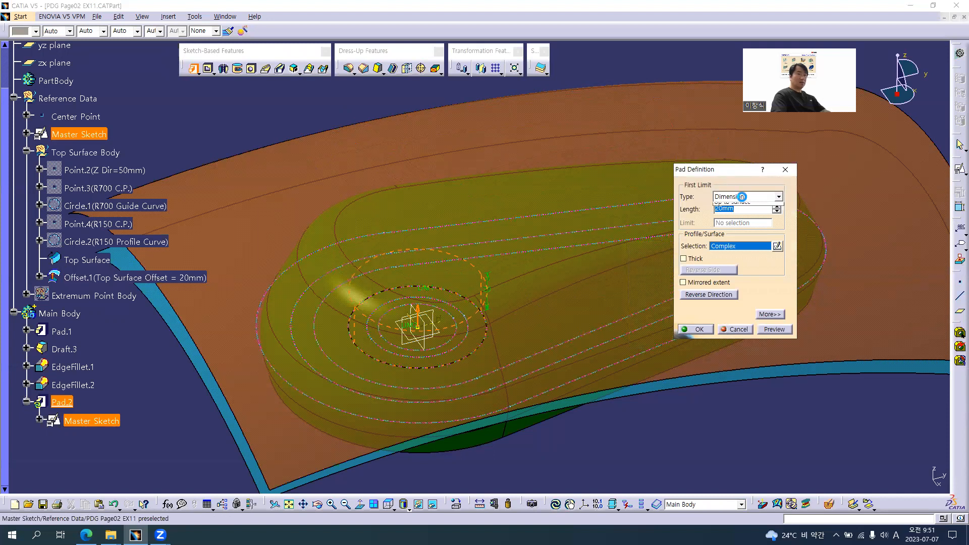
click(735, 241)
click(272, 216)
mouse_move(482, 312)
middle_down()
mouse_move(473, 284)
mouse_move(470, 319)
middle_up()
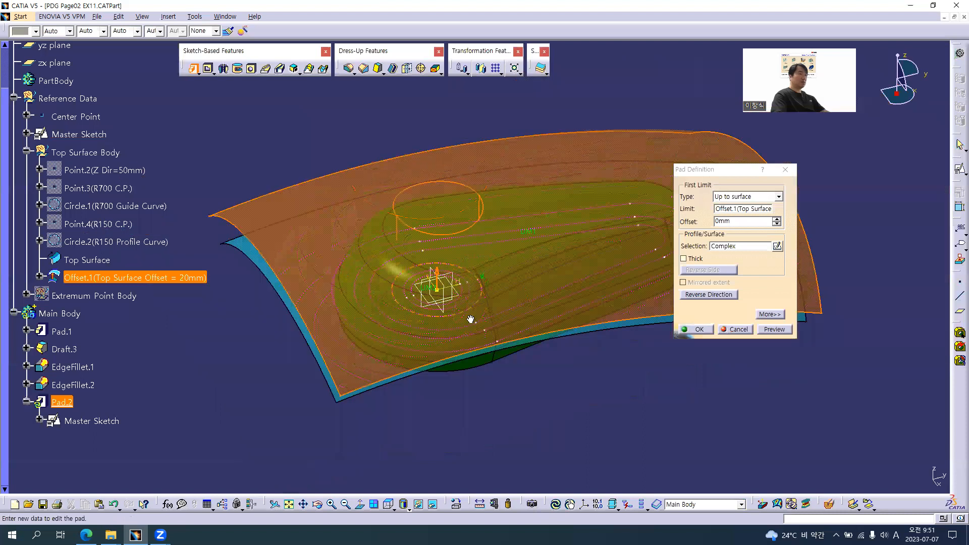
middle_drag(443, 235, 474, 274)
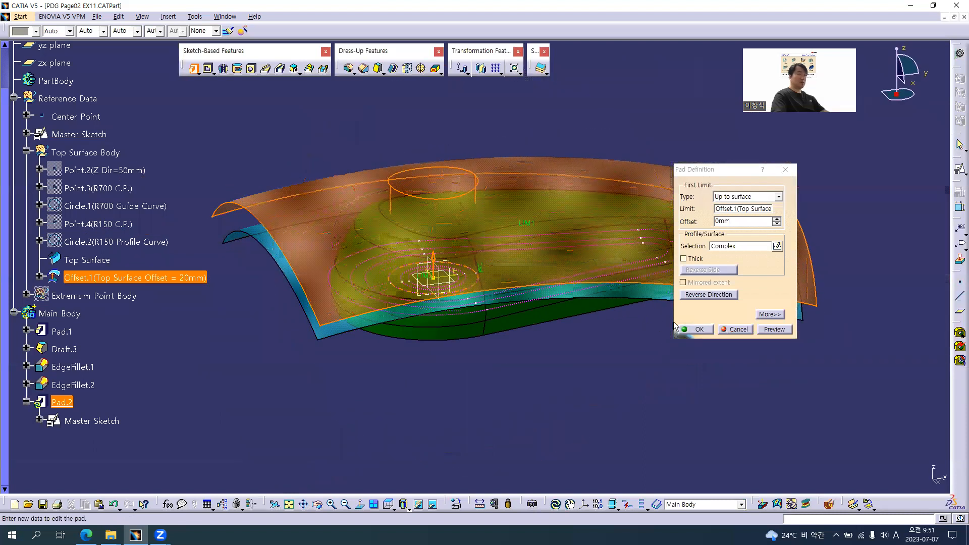
click(700, 329)
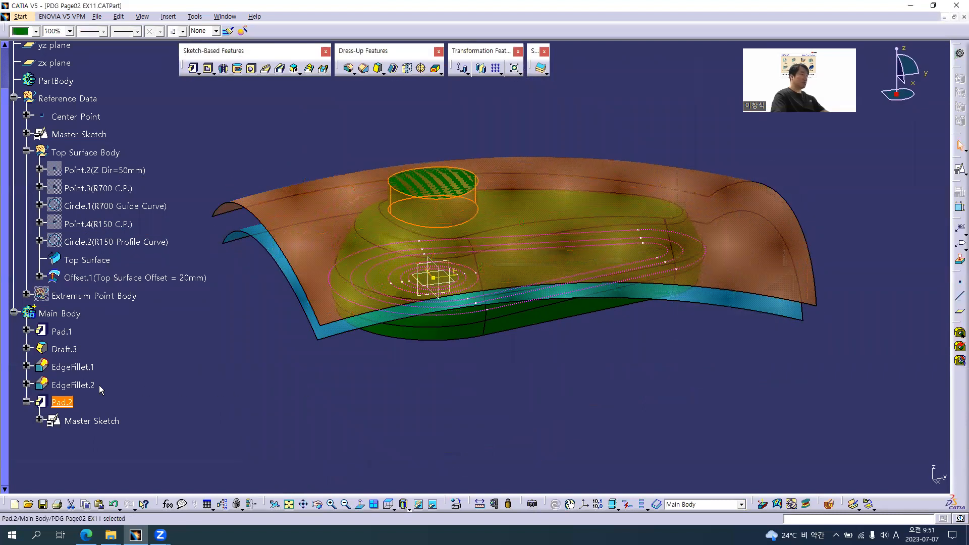
click(140, 367)
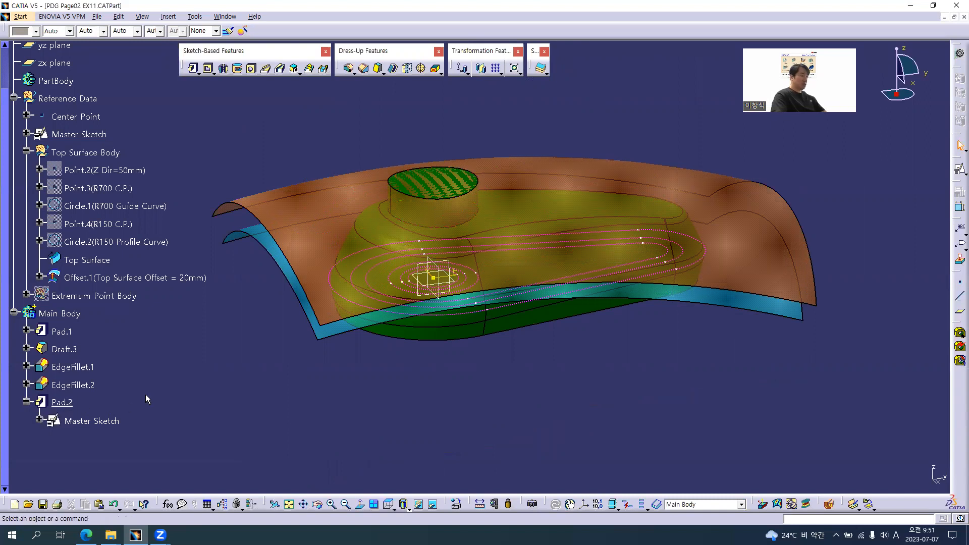
Step: Insert a new body and move Pad.2 from Main Body into it
key(alt+i)
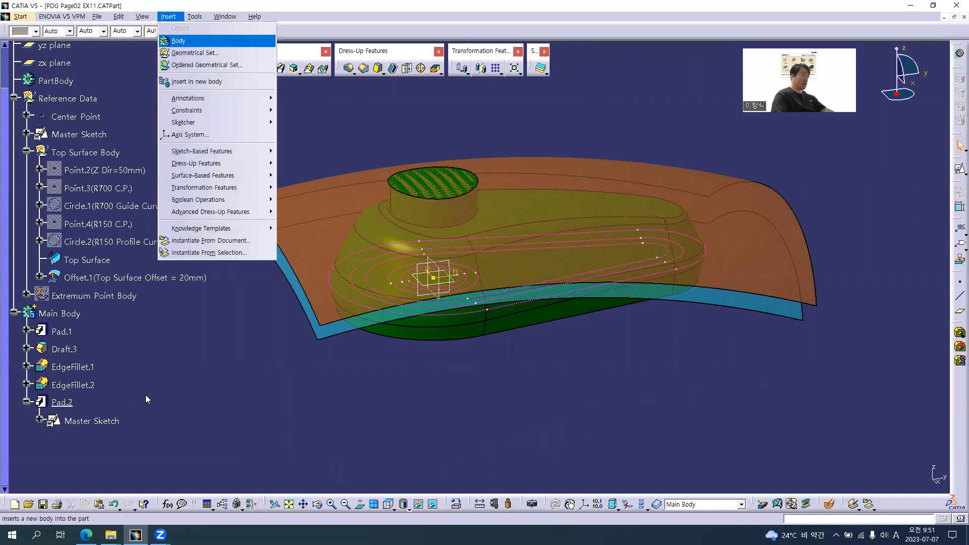
key(Return)
click(61, 403)
ctrl+click(56, 439)
drag(55, 439, 55, 439)
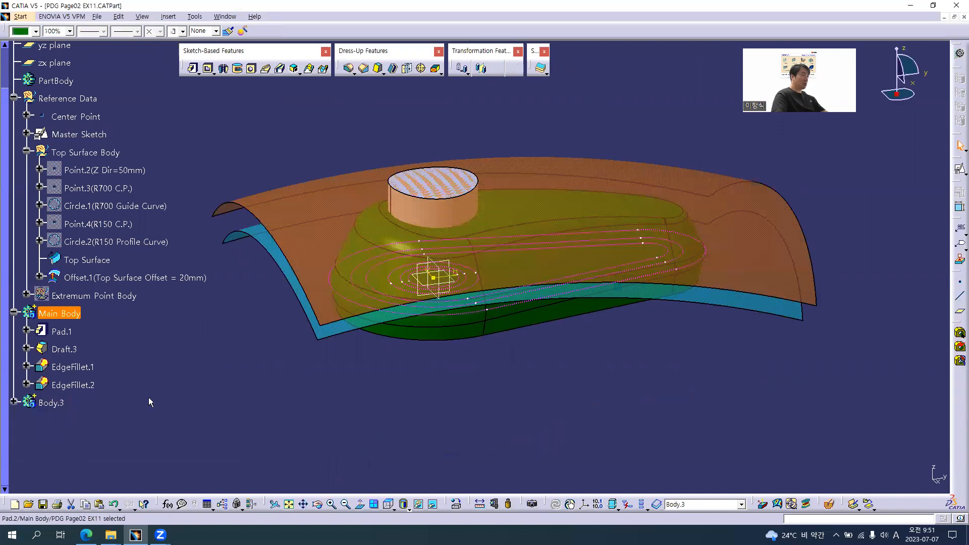
Step: Expand the new body containing Pad.2 and colour it bright green
scroll(149, 397, down, 2)
click(13, 309)
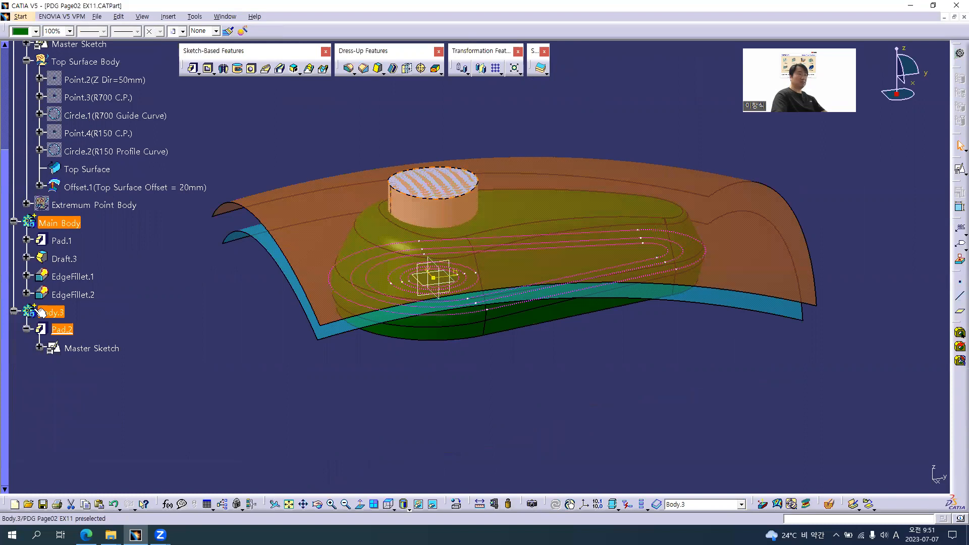
click(35, 32)
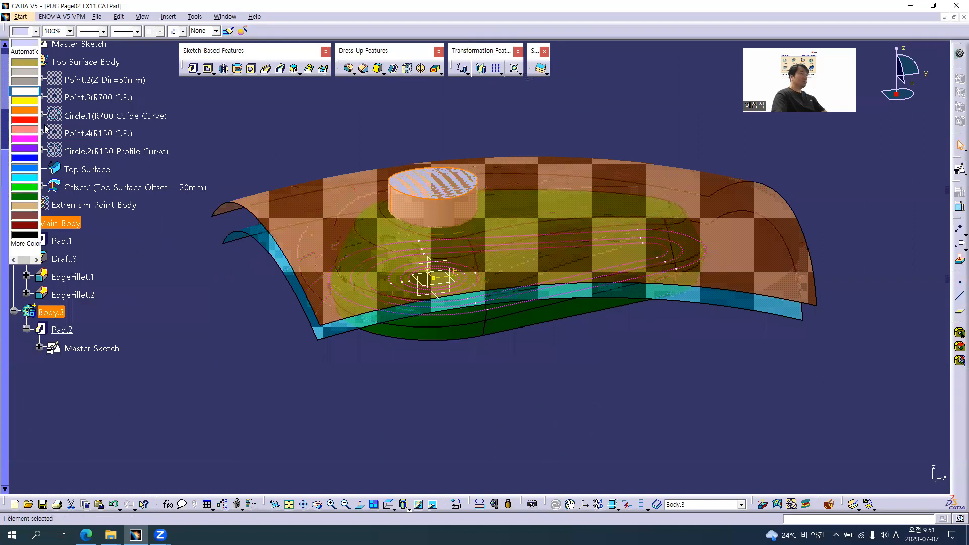
click(27, 197)
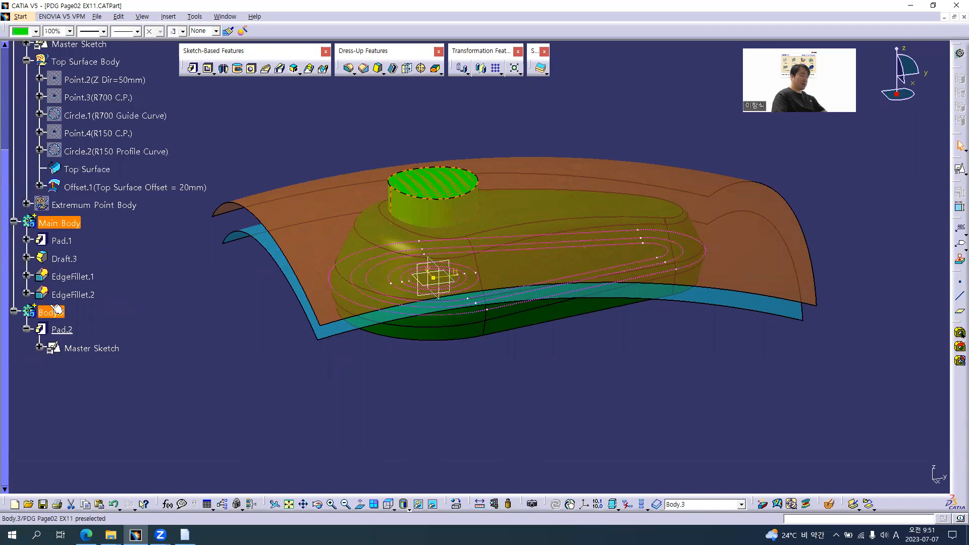
Step: Rename the new body as "Cylinder Body"
key(alt+Return)
text(C)
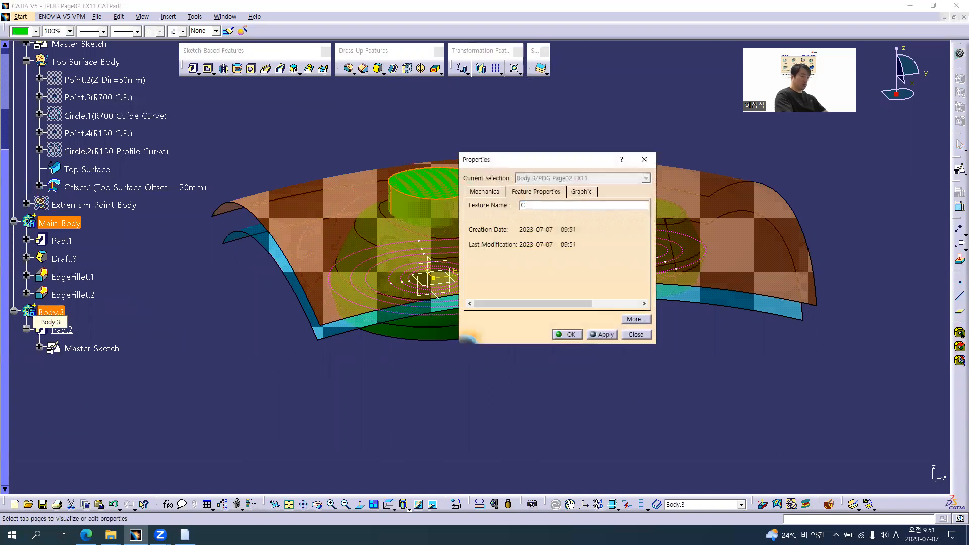
text(ylinder)
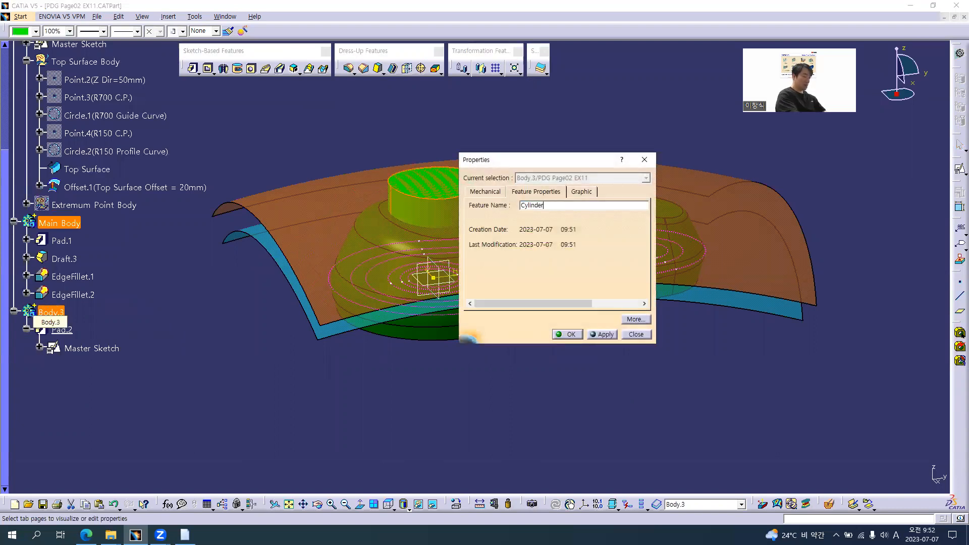
text( Body)
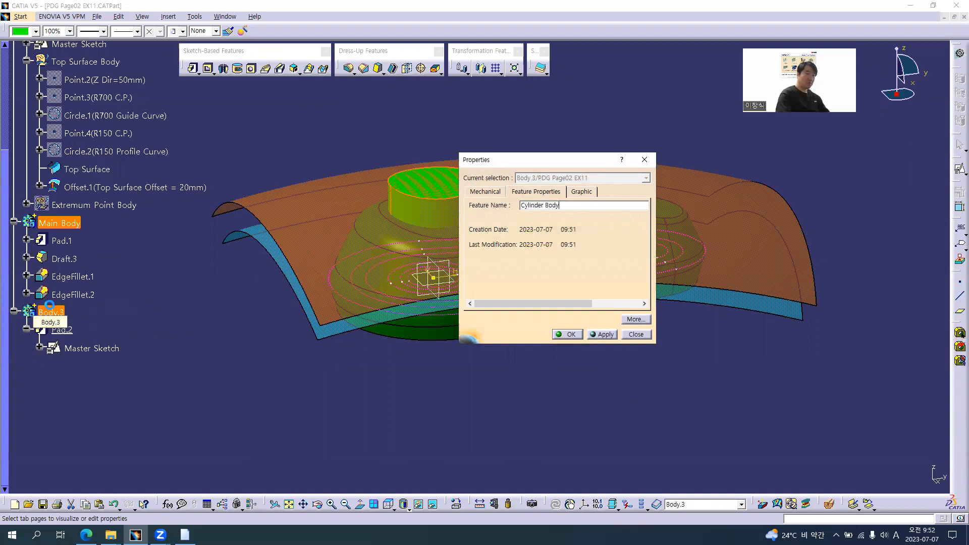
key(Return)
click(175, 337)
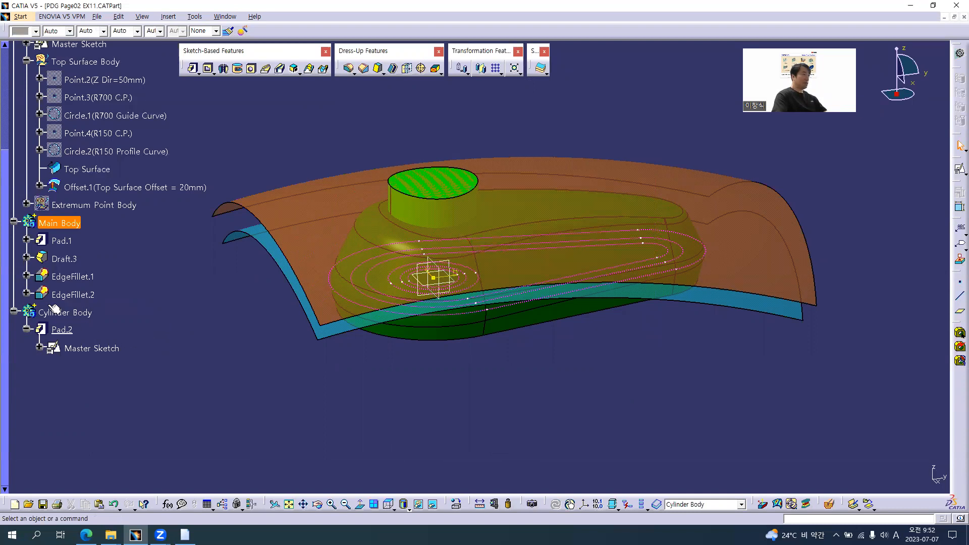
Step: Hide Top Surface Body and collapse the Pad.2 and Top Surface Body branches of the specification tree
click(57, 224)
click(26, 329)
click(189, 310)
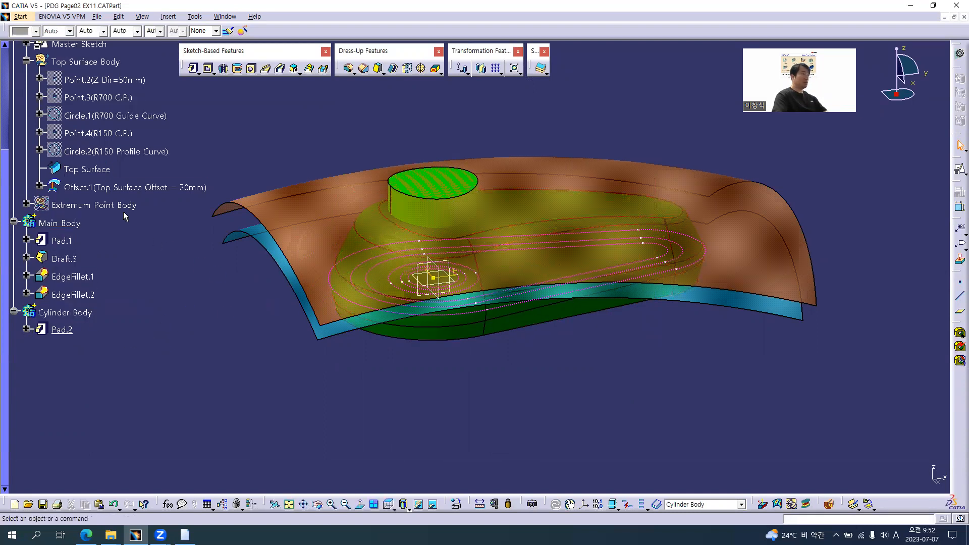
scroll(106, 160, up, 1)
right_click(86, 107)
click(108, 129)
mouse_move(432, 306)
middle_down()
mouse_move(450, 310)
mouse_move(402, 325)
middle_up()
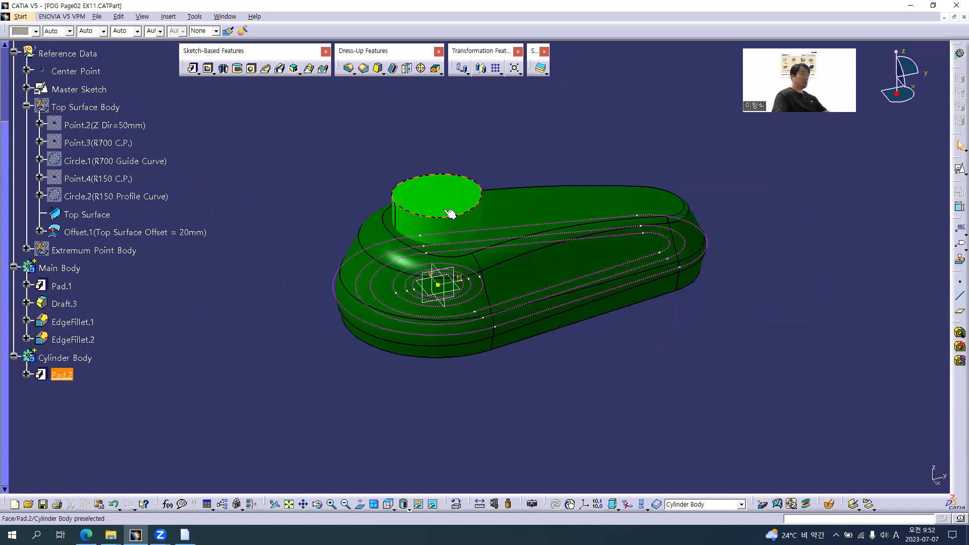
scroll(29, 152, up, 1)
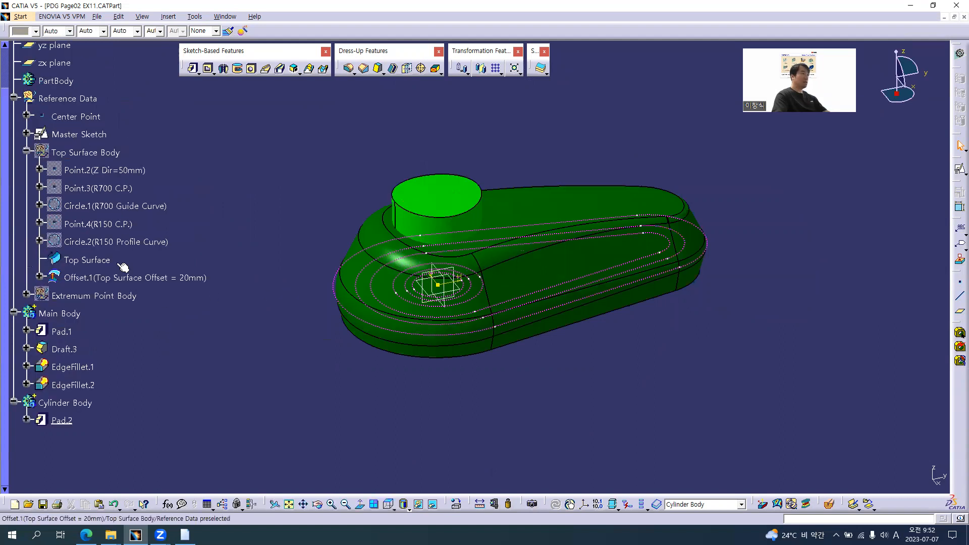
click(29, 152)
Step: Make PartBody the in-work object and assemble Main Body into it
right_click(55, 82)
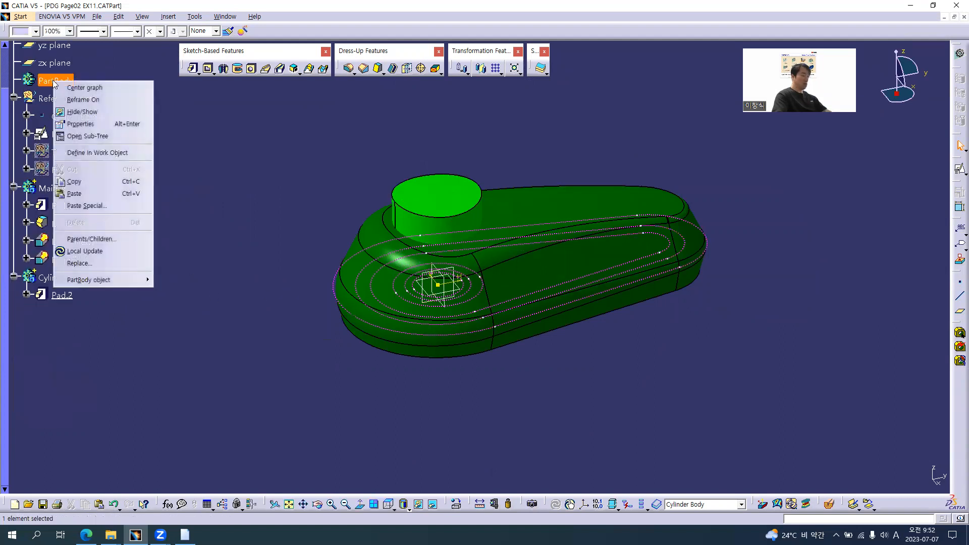
click(98, 152)
click(59, 189)
right_click(60, 188)
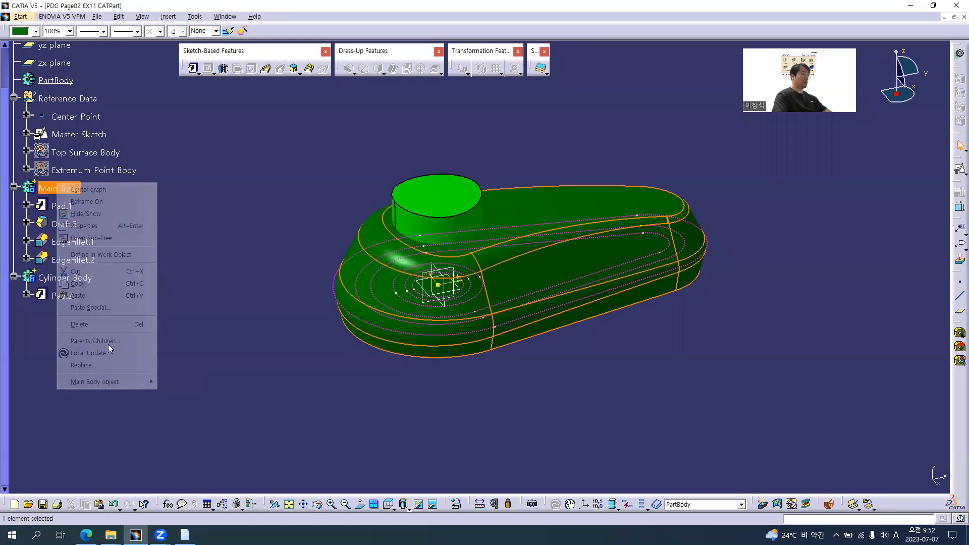
mouse_move(108, 382)
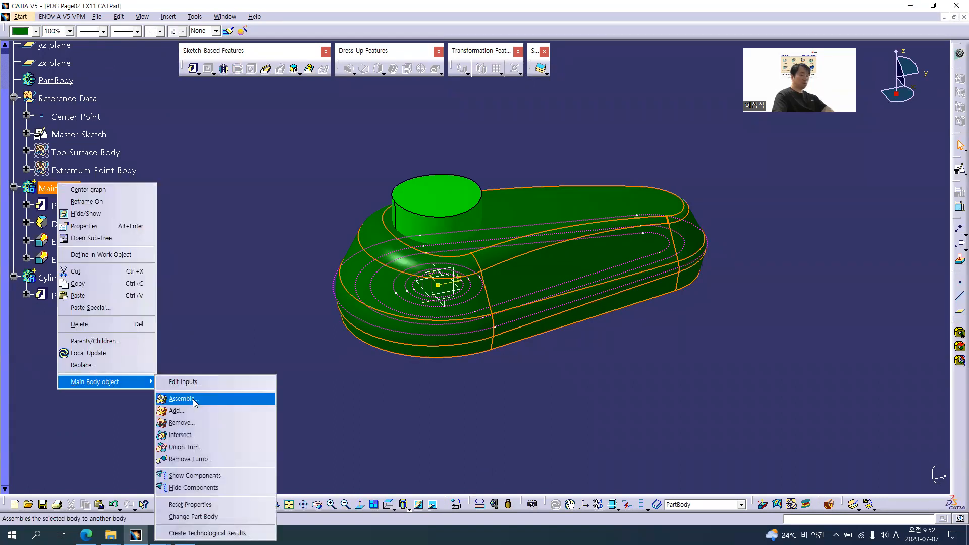
click(194, 402)
Step: Assemble Cylinder Body into PartBody
right_click(67, 189)
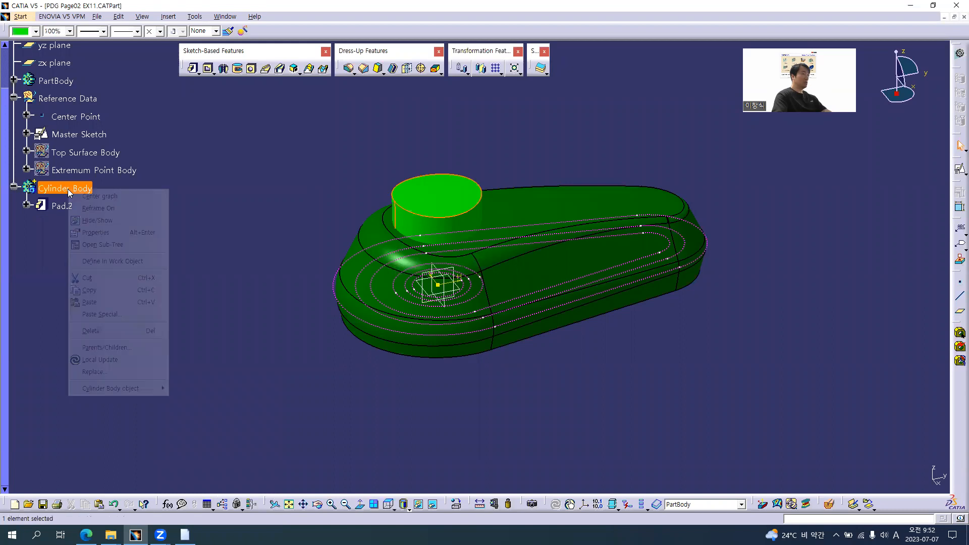
mouse_move(126, 388)
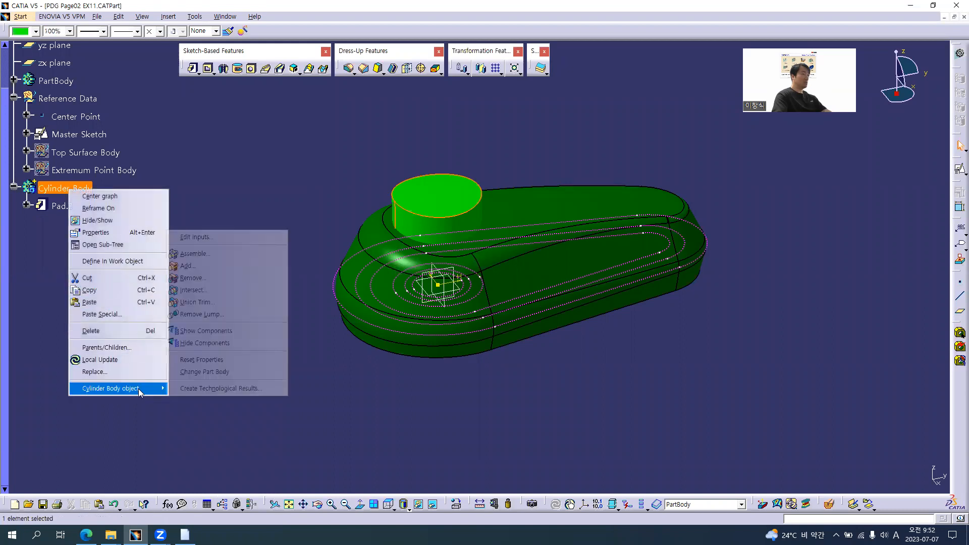
click(223, 265)
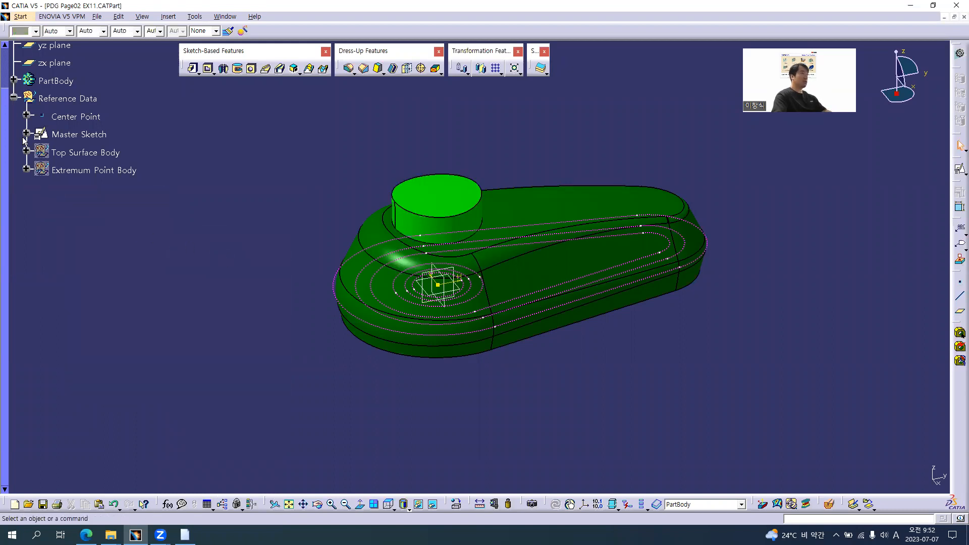
Step: Expand PartBody in the specification tree and hide the Master Sketch
click(13, 80)
middle_drag(476, 403, 440, 376)
right_click(91, 201)
key(h)
Step: Check the boss fillet in the Solid EX03.pdf drawing and set up a 30 mm edge fillet on the boss's base edge
middle_drag(393, 320, 378, 266)
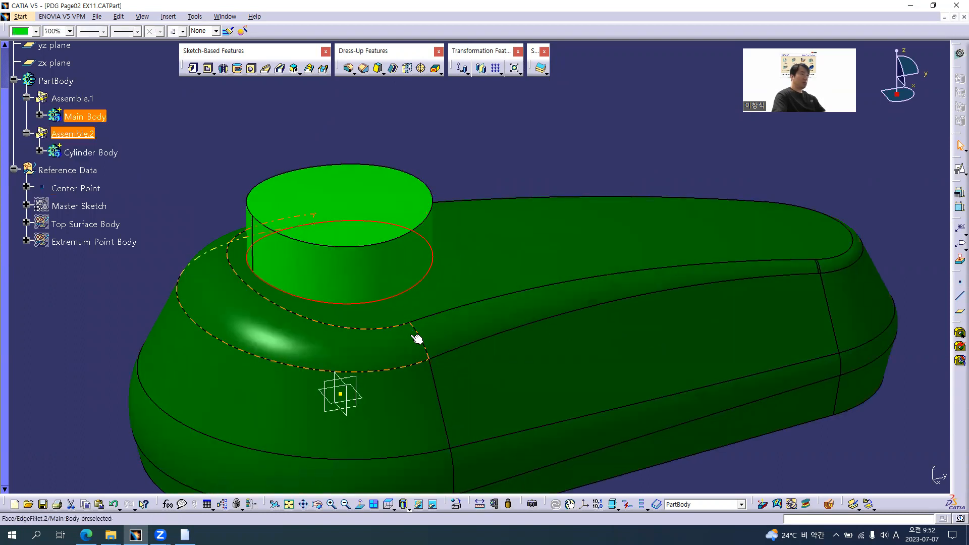
key(alt+Tab)
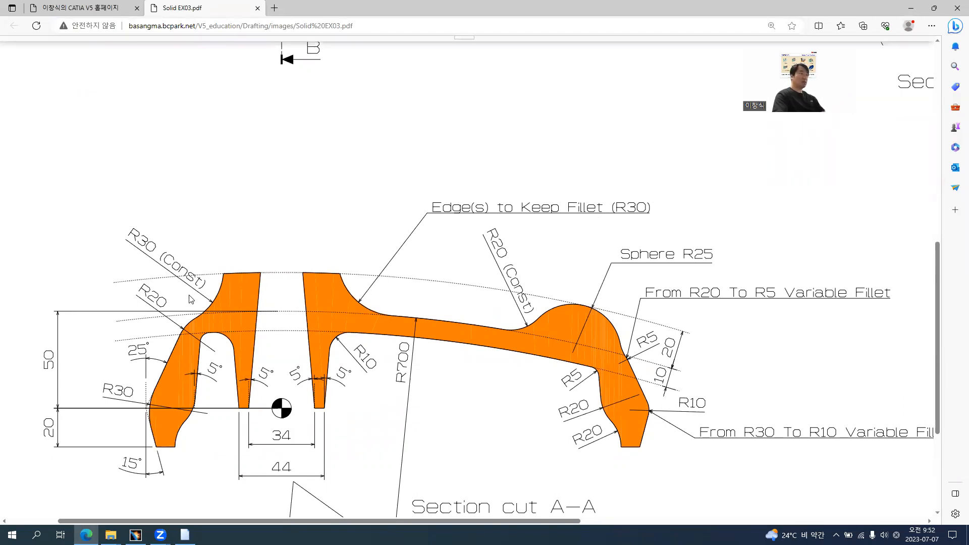
key(alt+Tab)
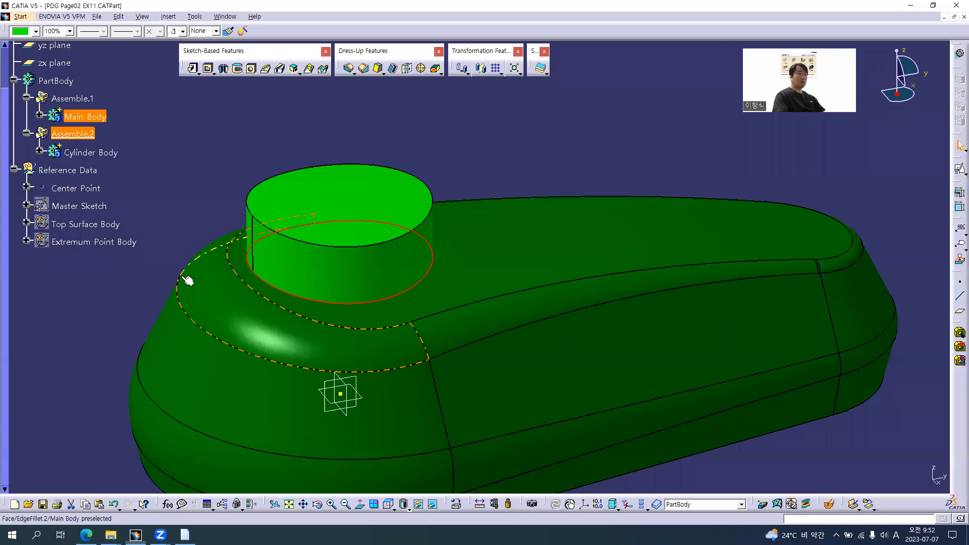
click(347, 69)
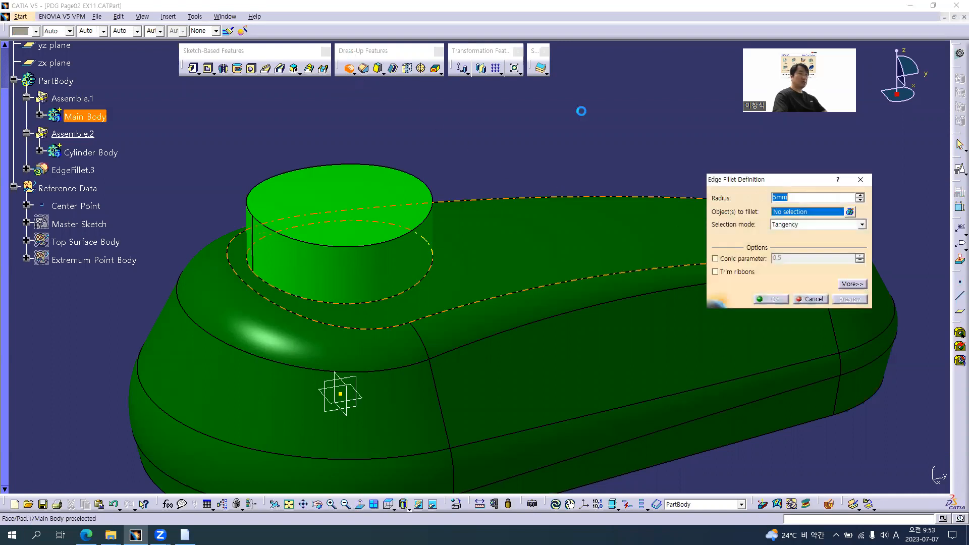
click(410, 295)
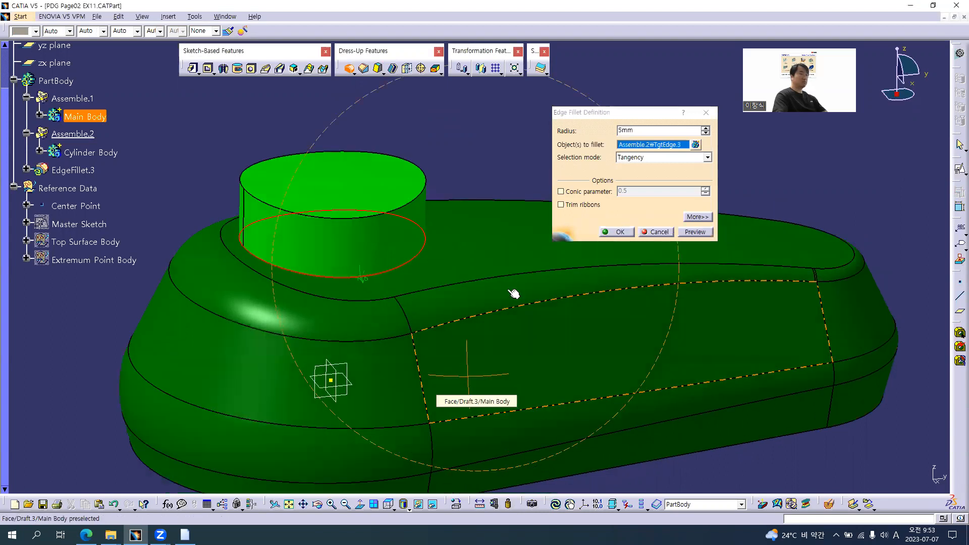
middle_drag(513, 294, 500, 280)
drag(649, 130, 601, 124)
text(30)
key(Return)
Step: Inspect the 30 mm fillet arc against the boss height and try previewing the fillet
middle_drag(525, 251, 496, 240)
middle_drag(386, 275, 501, 335)
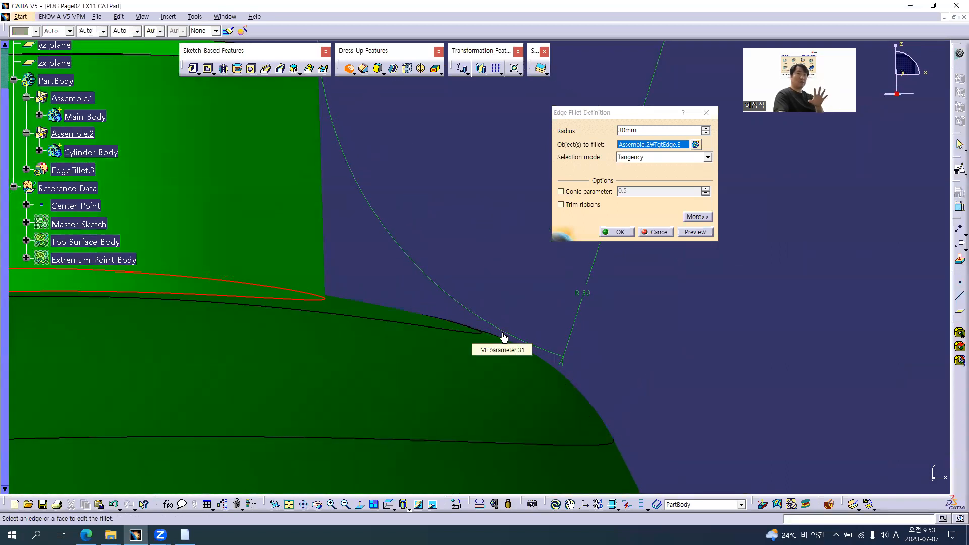
middle_drag(404, 184, 440, 285)
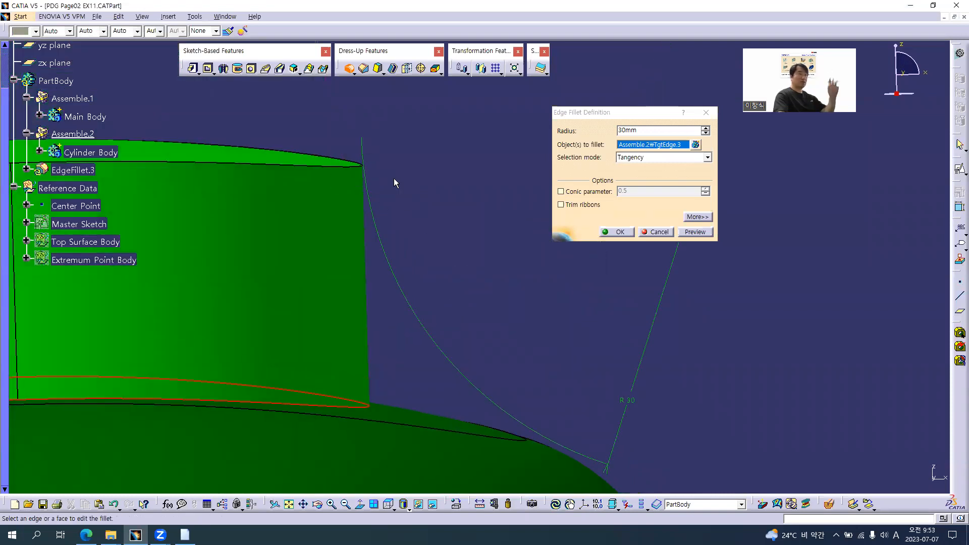
middle_drag(434, 231, 308, 335)
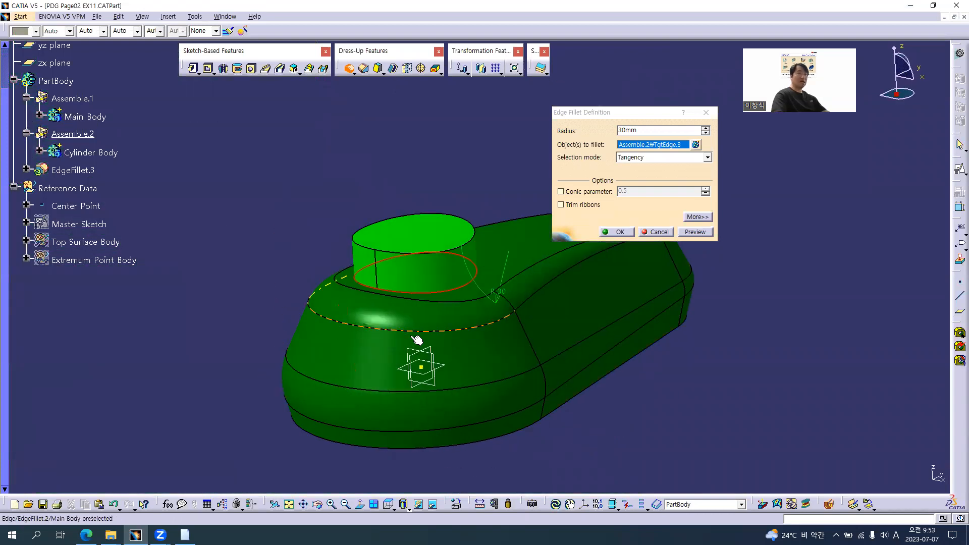
click(702, 234)
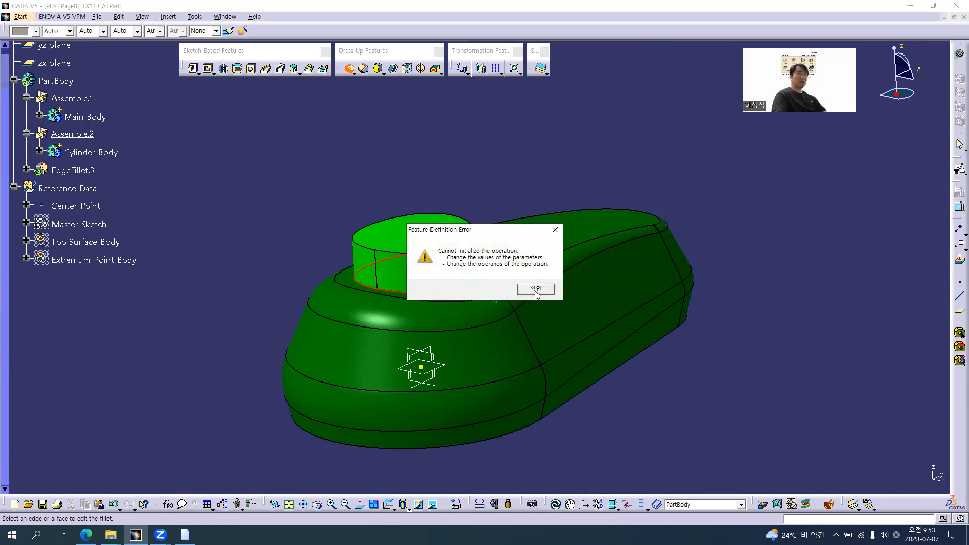
click(535, 291)
Step: Check the edge-to-keep callout in the drawing, set the boss's upper circular edge as the edge to keep, and create the fillet
click(699, 217)
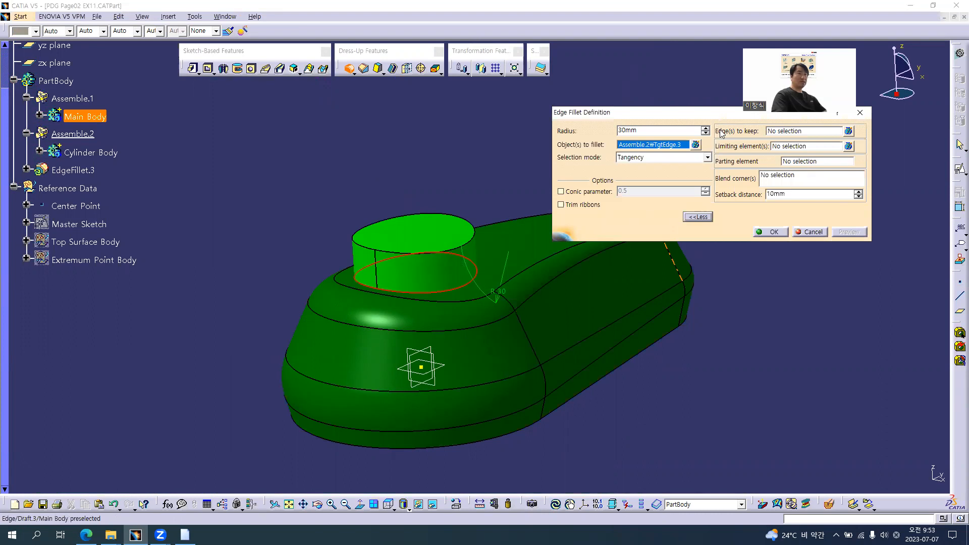
key(alt+Tab)
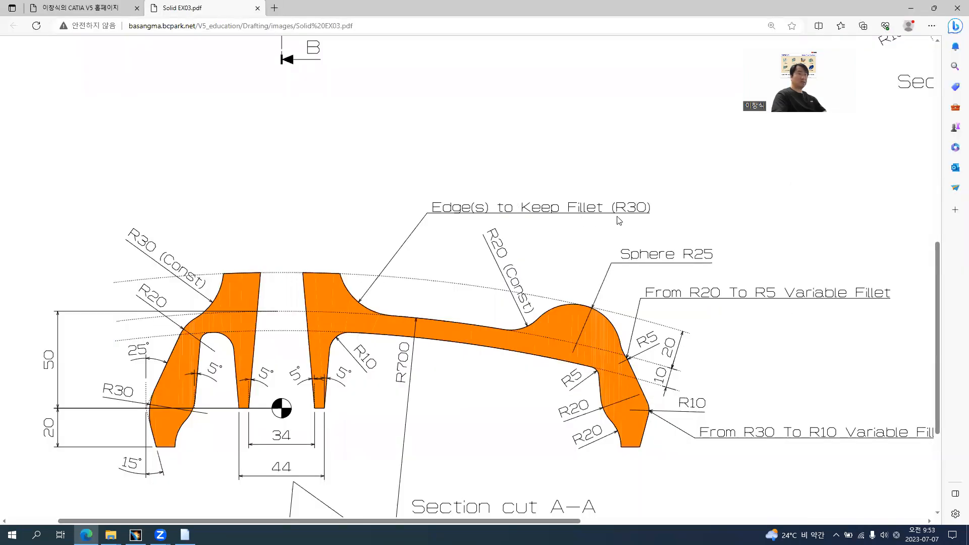
key(alt+Tab)
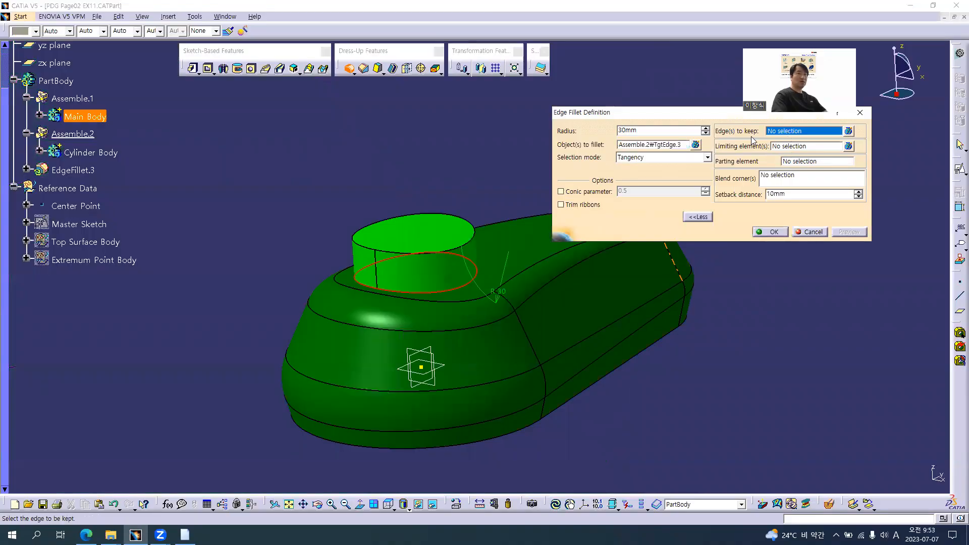
middle_drag(567, 297, 568, 266)
click(475, 204)
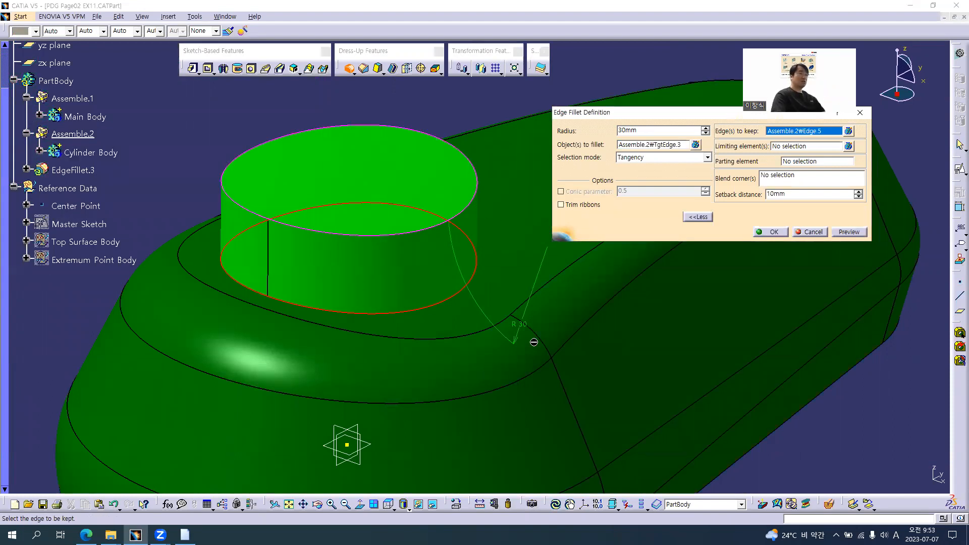
middle_drag(532, 231, 503, 262)
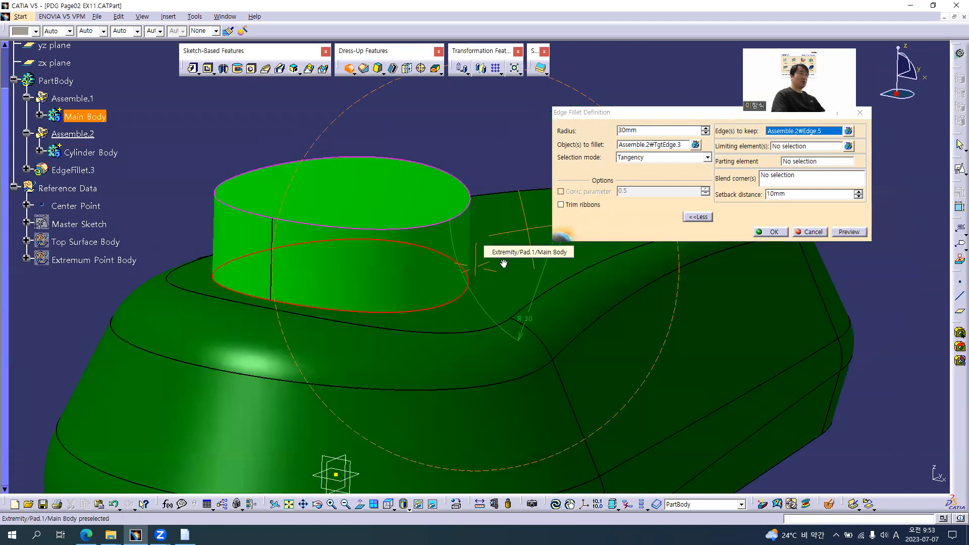
click(848, 231)
middle_drag(496, 317, 404, 352)
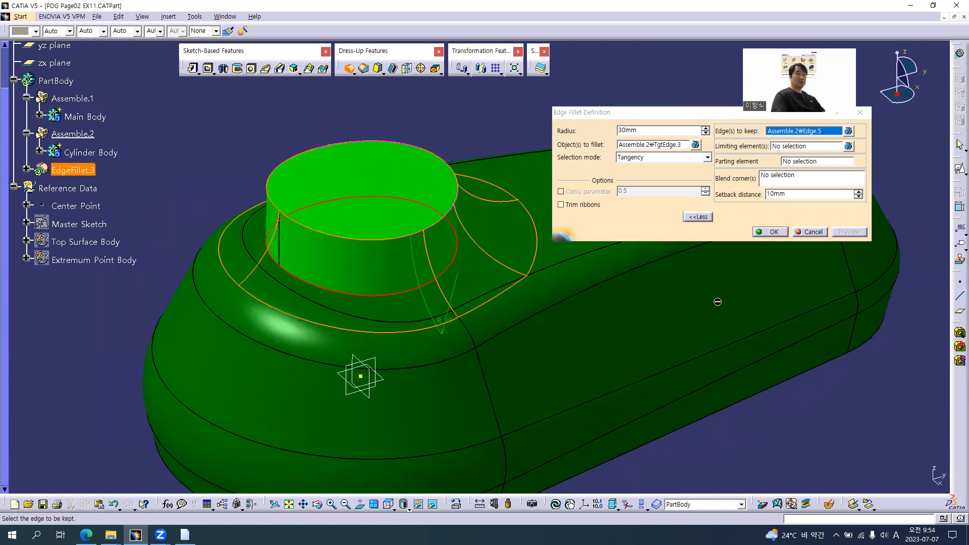
click(772, 232)
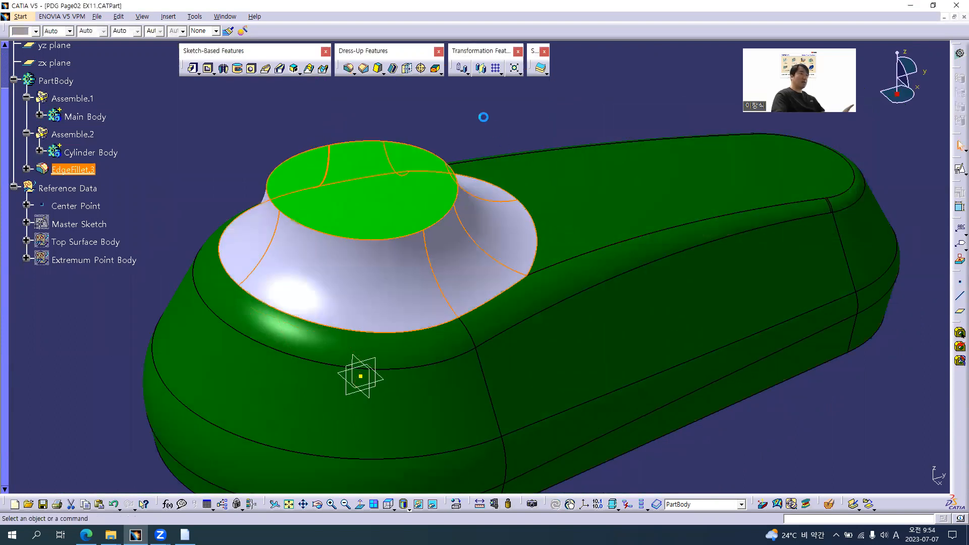
Step: Try a 300 mm radius on the boss fillet and set it back to 30 mm
double_click(472, 276)
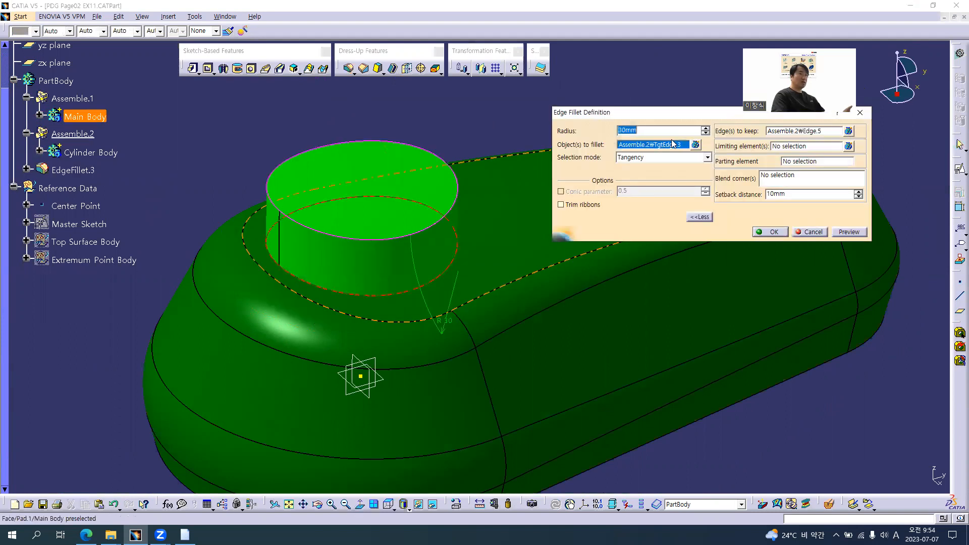
text(30)
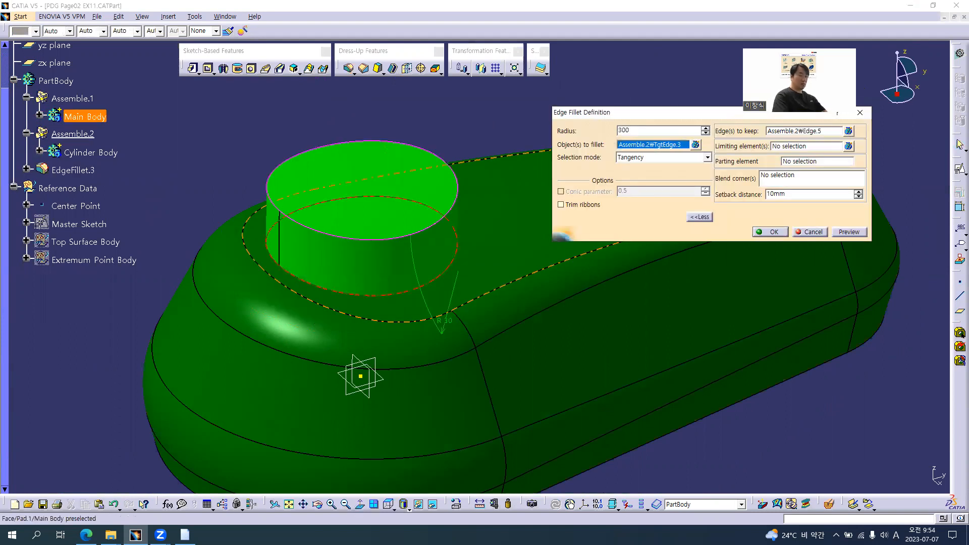
key(Return)
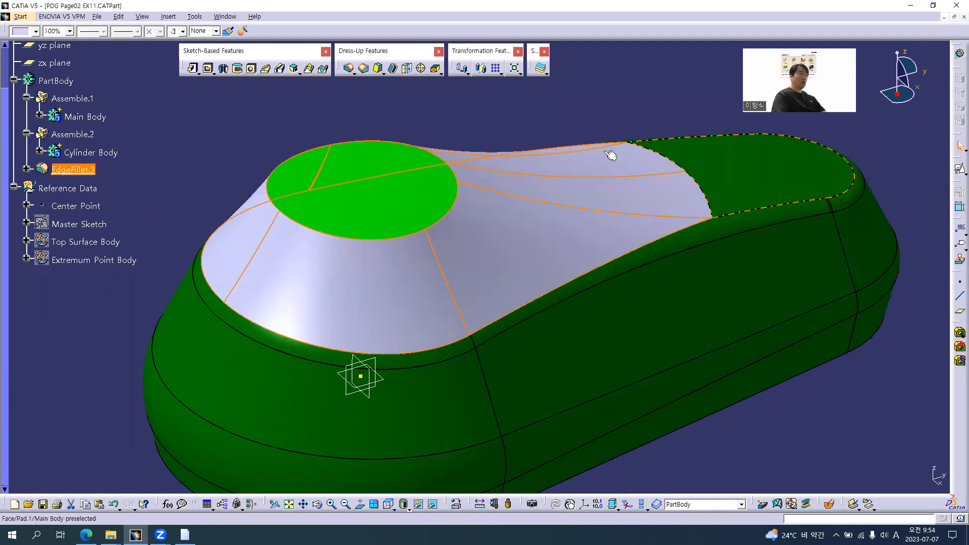
click(510, 132)
click(533, 271)
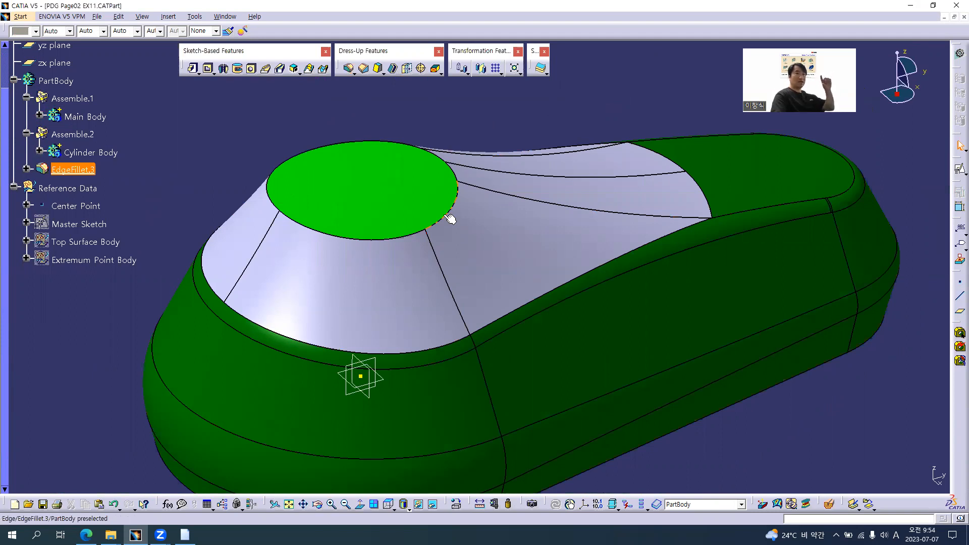
double_click(475, 246)
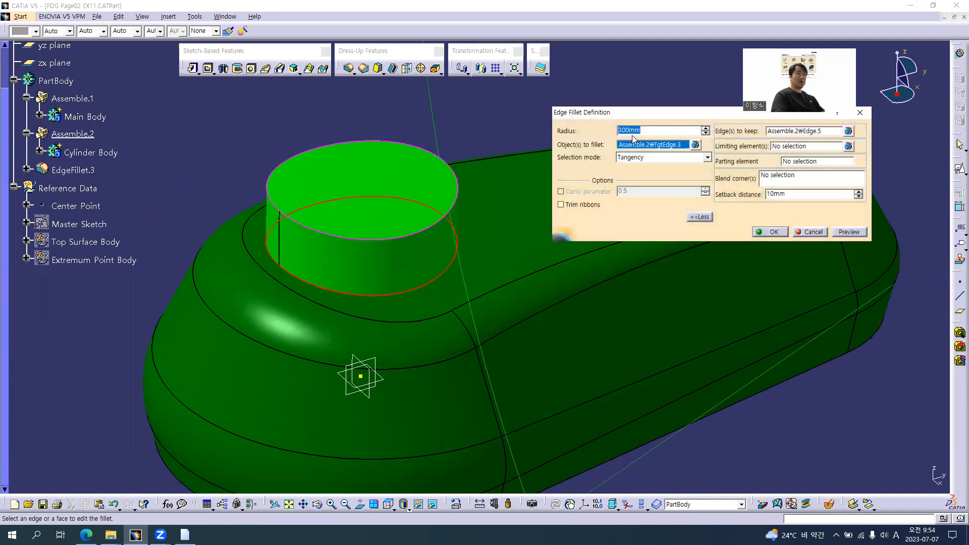
text(30)
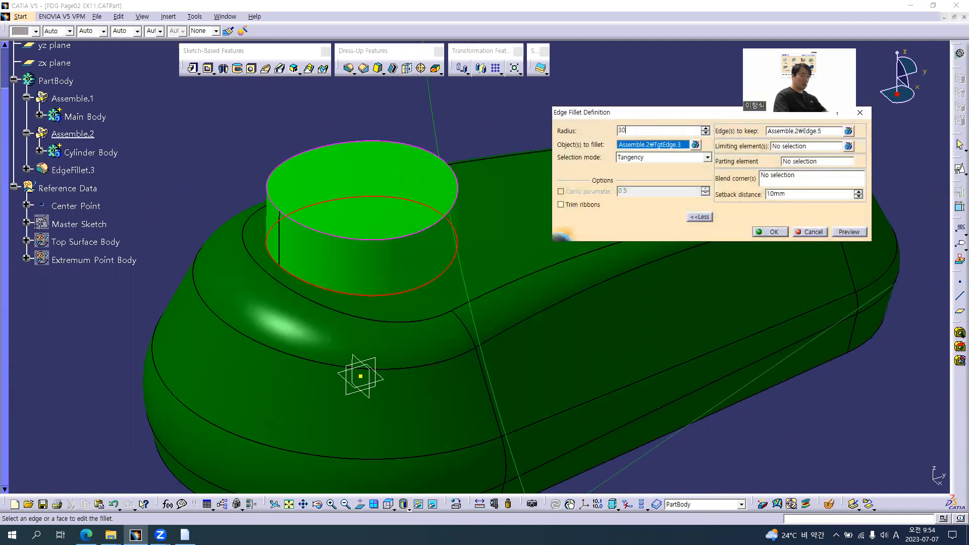
key(Return)
click(240, 134)
middle_drag(399, 301, 238, 200)
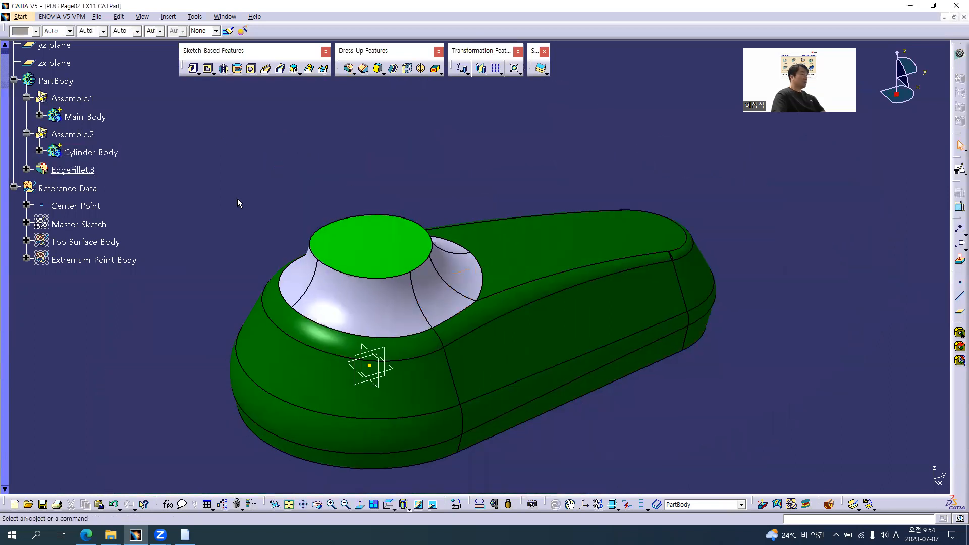
Step: Insert Assemble.1, Assemble.2 and EdgeFillet.3 into a new body and name it Cavity Body
click(72, 98)
ctrl+click(73, 134)
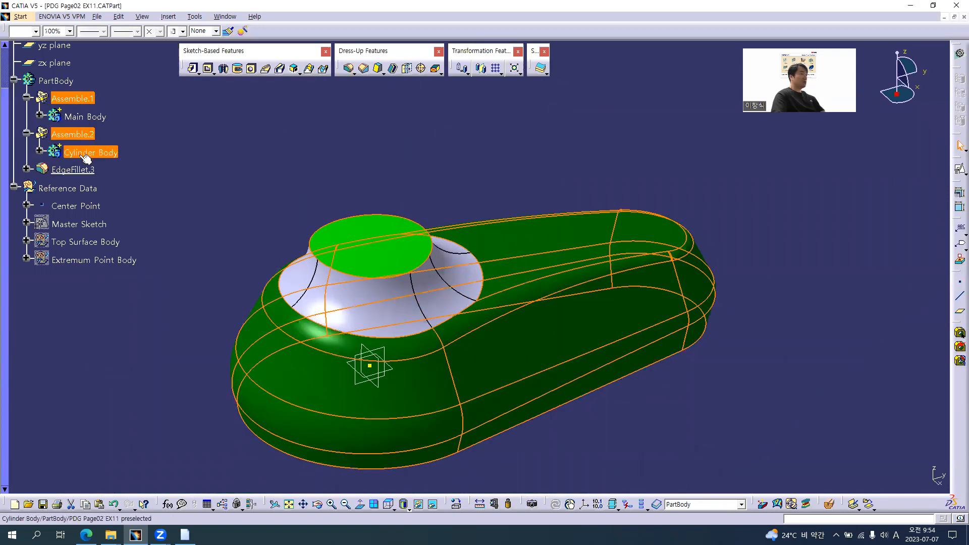
ctrl+click(73, 170)
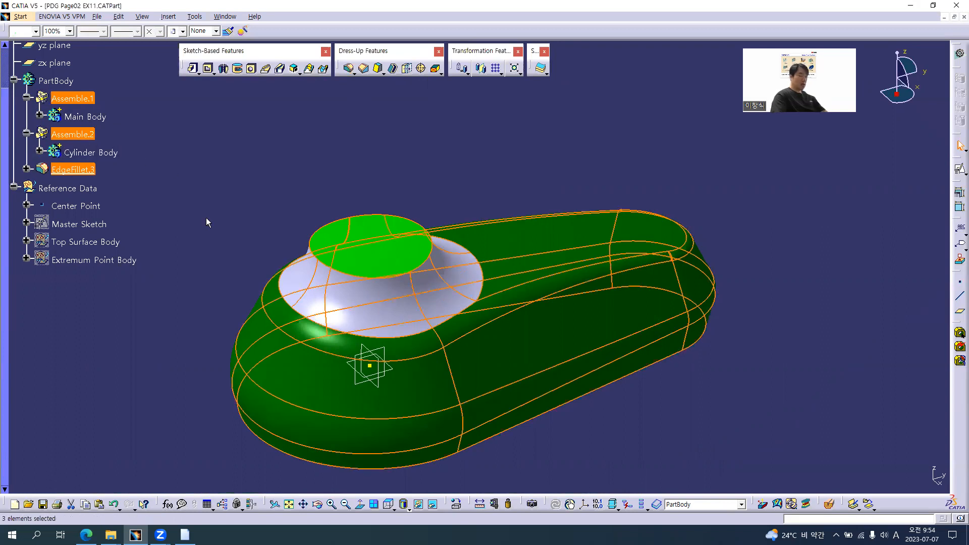
key(alt+i)
key(i)
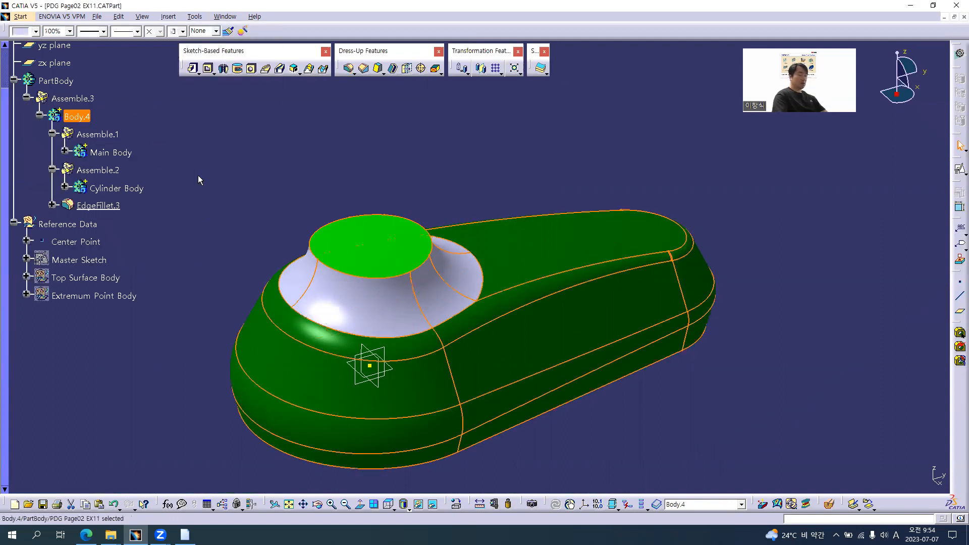
text(Cavity Body)
key(Return)
click(206, 193)
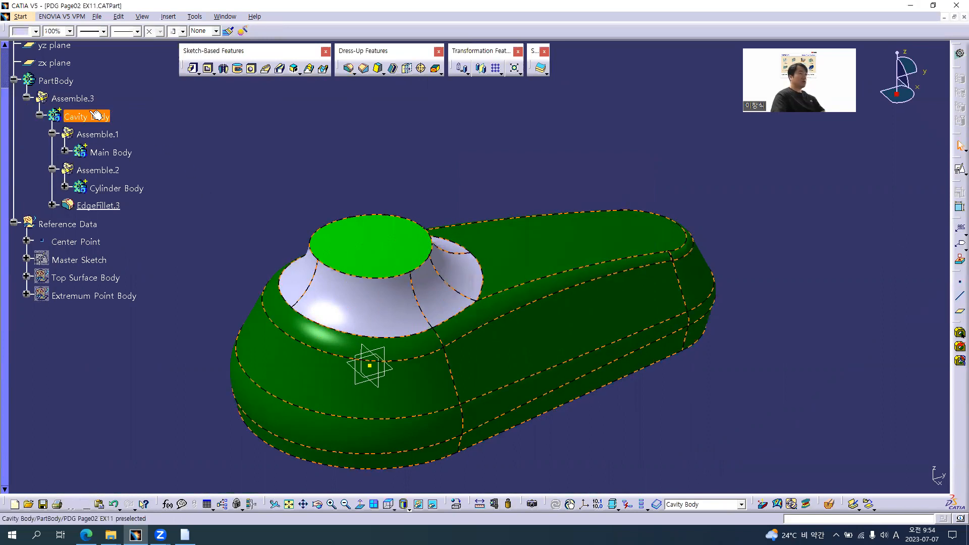
Step: Change the fill color of Cavity Body to dark gold
click(95, 115)
click(28, 31)
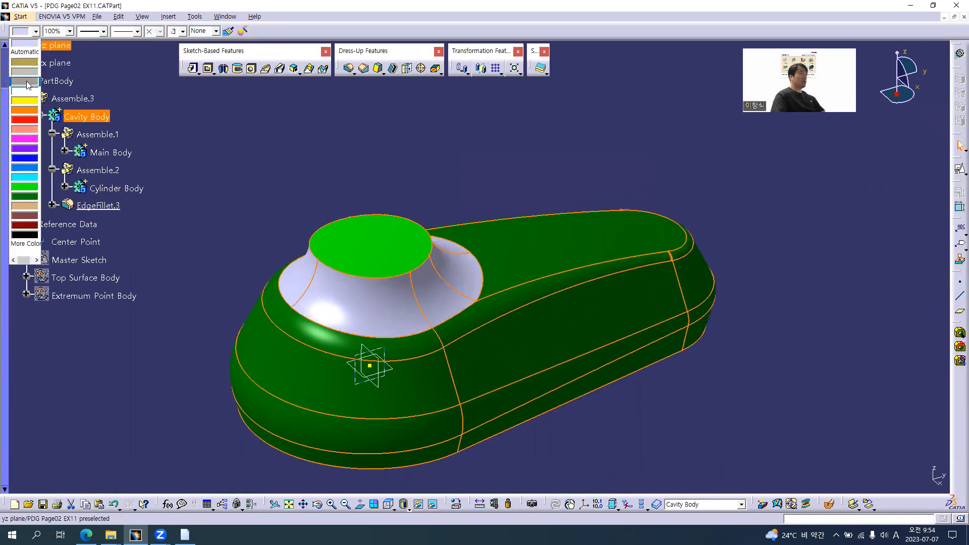
click(26, 63)
click(274, 159)
mouse_move(495, 346)
middle_down()
mouse_move(384, 254)
mouse_move(575, 326)
mouse_move(564, 309)
mouse_move(574, 310)
mouse_move(569, 317)
middle_up()
Step: Examine the R25 sphere and its surrounding fillets in section A-A and the plan view of the Solid EX03.pdf drawing
key(alt+Tab)
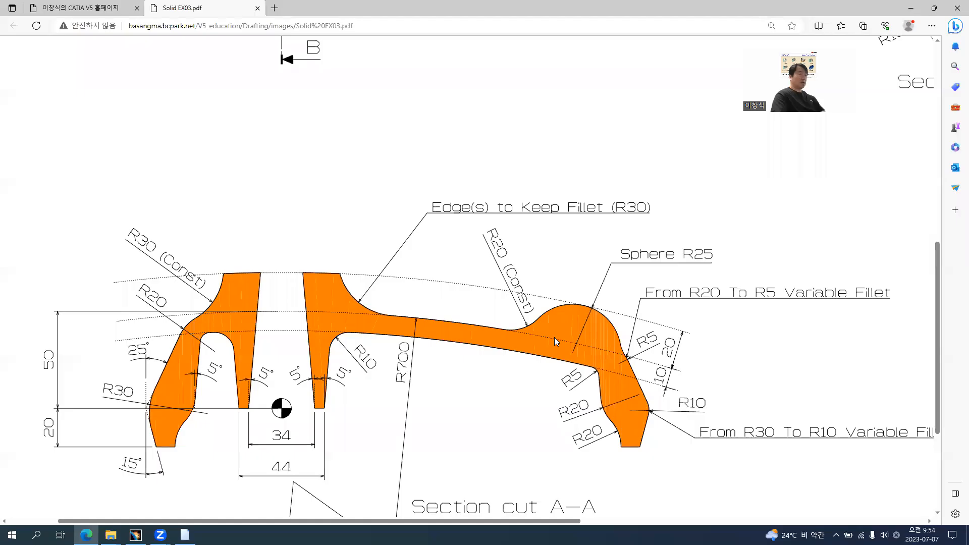
scroll(600, 277, down, 3)
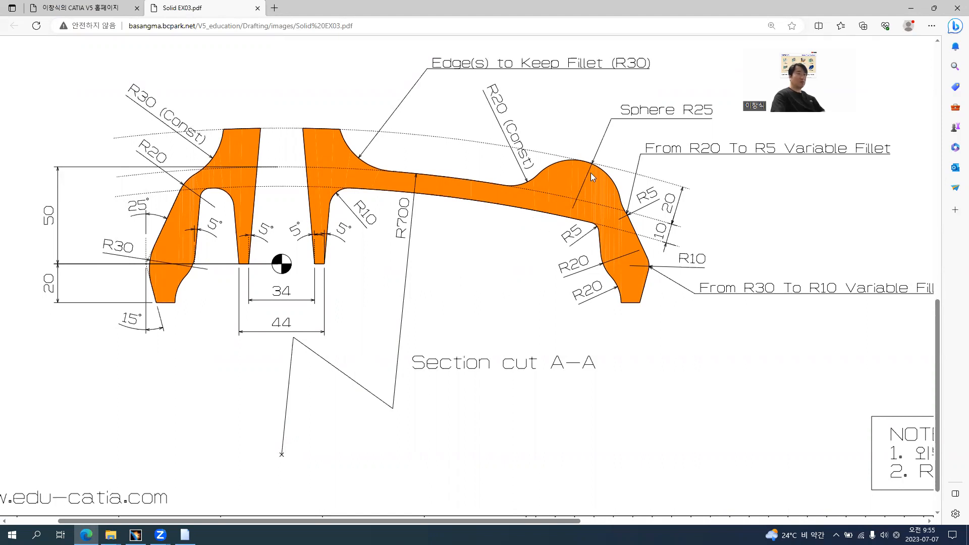
ctrl+scroll(577, 216, down, 3)
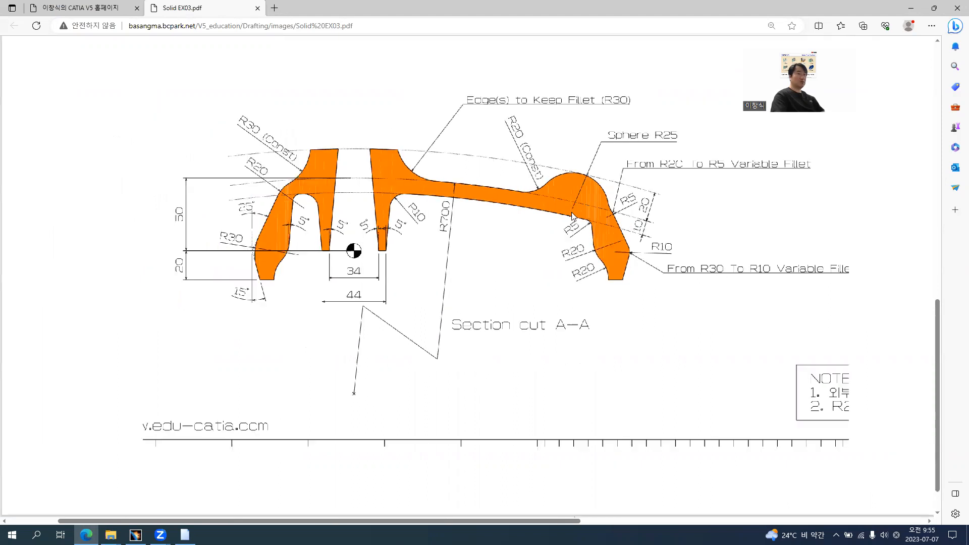
ctrl+scroll(252, 201, up, 3)
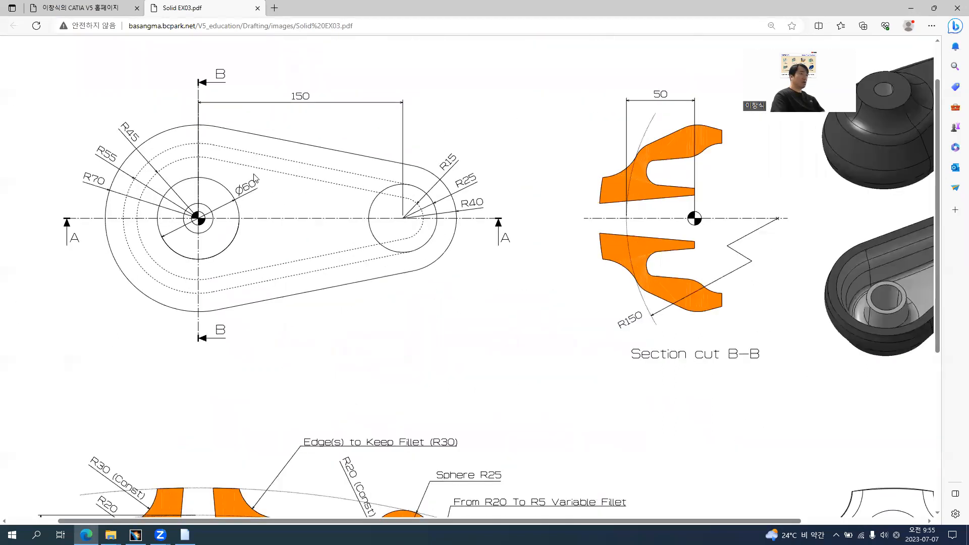
ctrl+scroll(414, 257, up, 3)
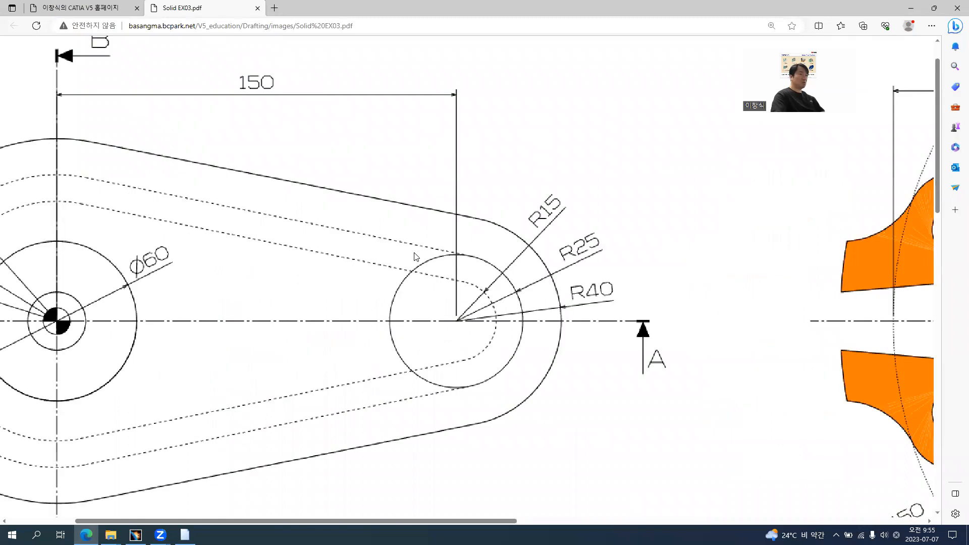
ctrl+scroll(470, 341, down, 5)
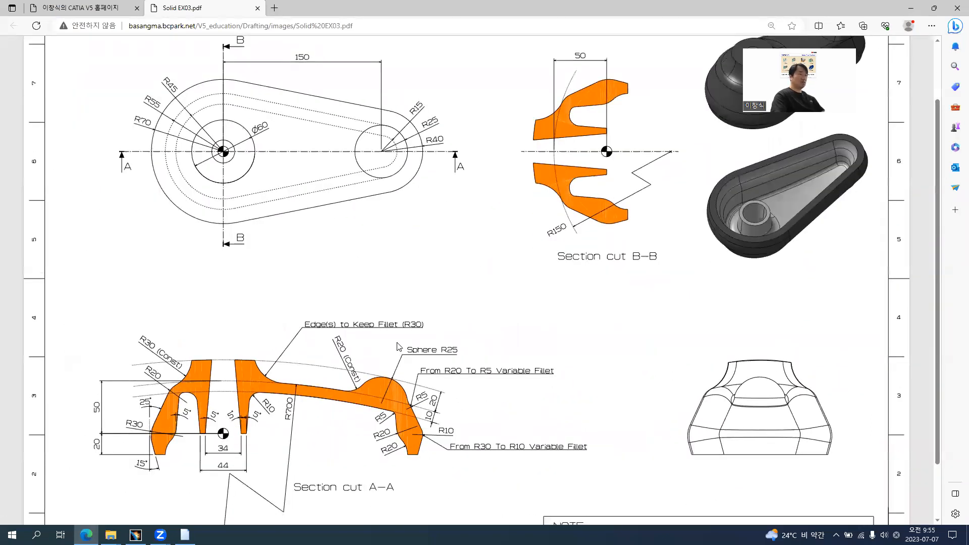
scroll(398, 346, down, 2)
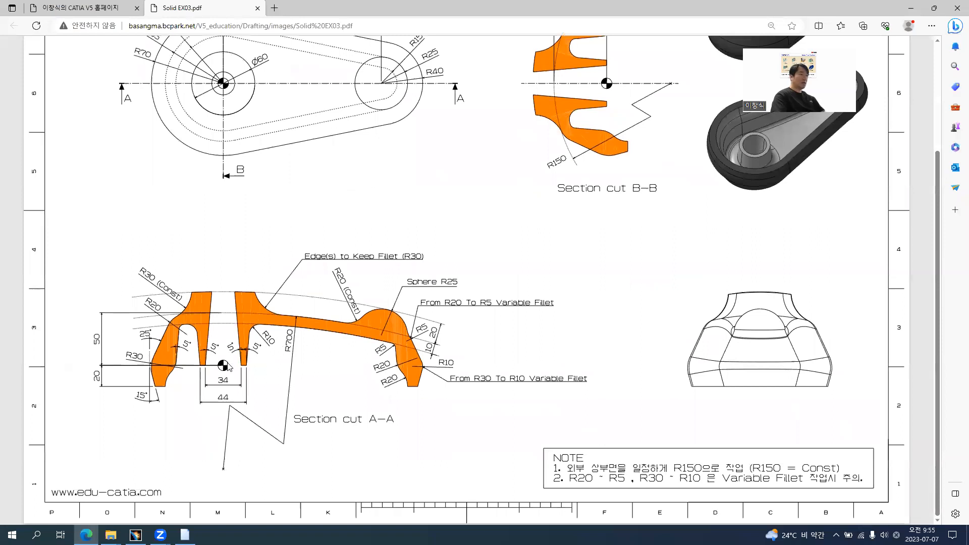
Step: Show Master Sketch and switch the centre point of its small-end arcs from construction to standard element
key(alt+Tab)
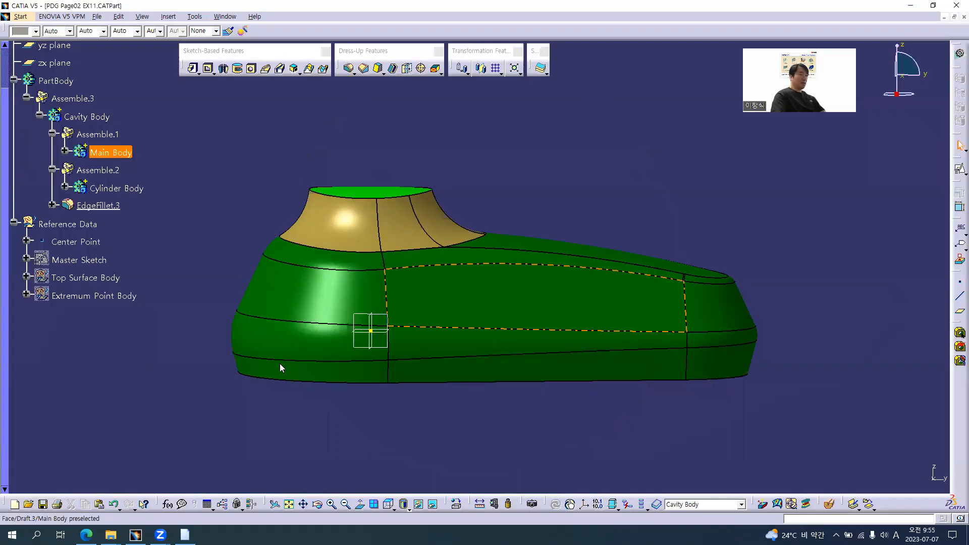
right_click(80, 266)
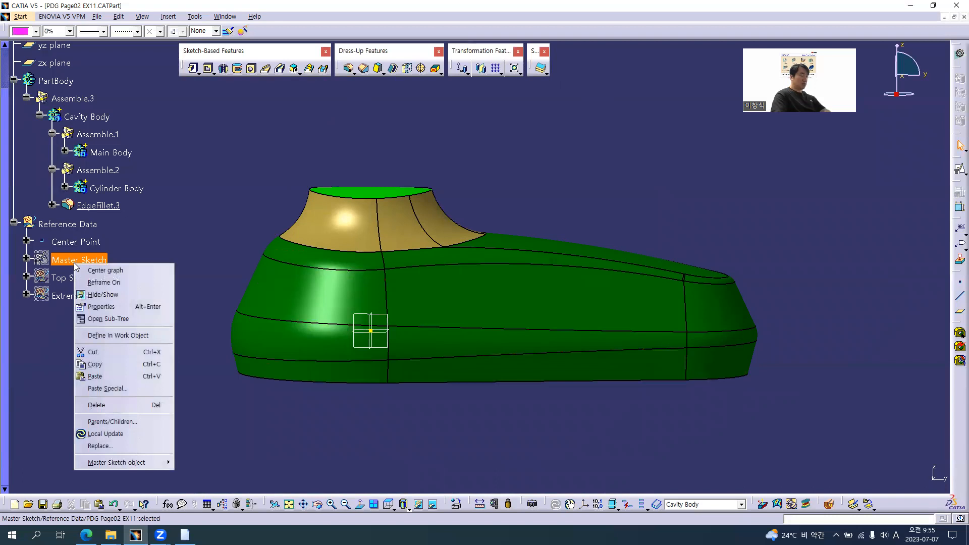
click(101, 290)
mouse_move(500, 318)
middle_down()
mouse_move(502, 364)
mouse_move(480, 383)
mouse_move(274, 314)
middle_up()
double_click(80, 260)
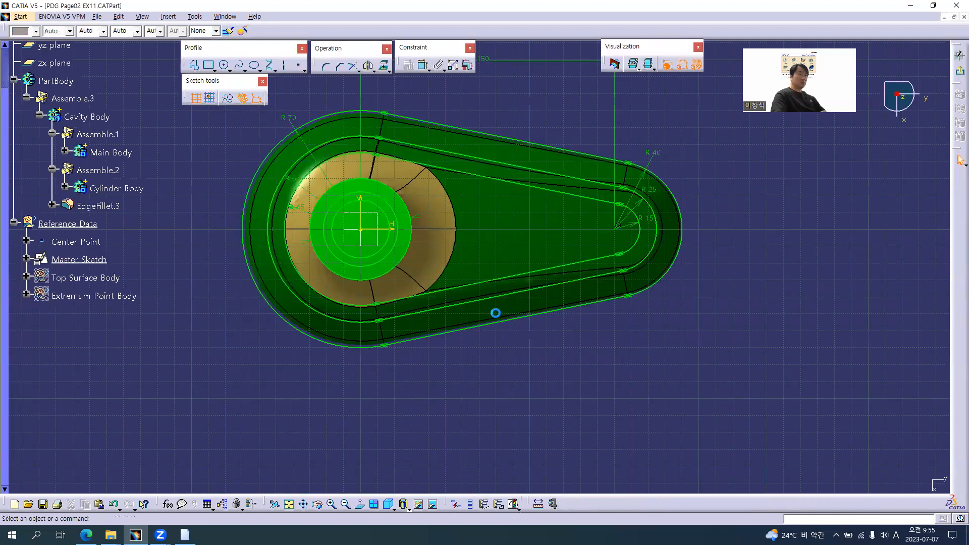
click(617, 226)
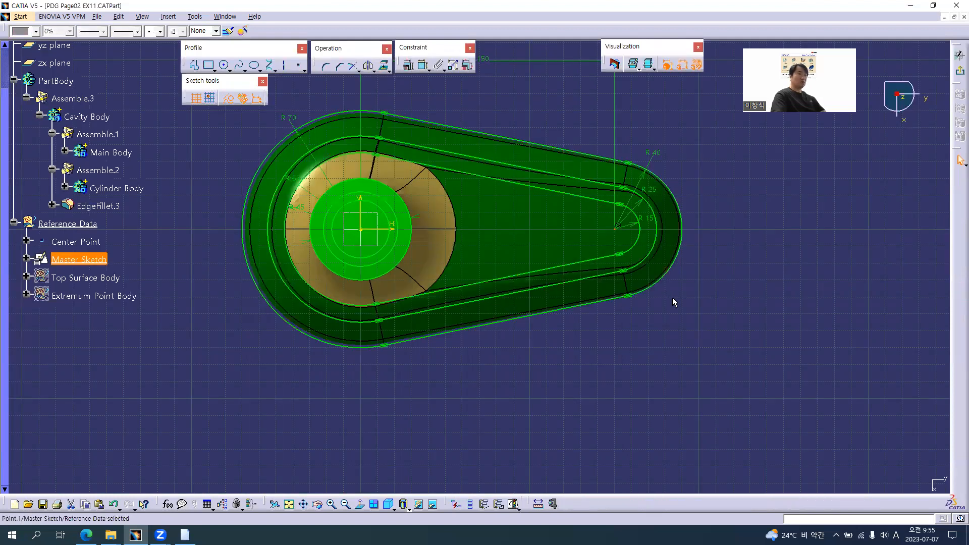
click(227, 103)
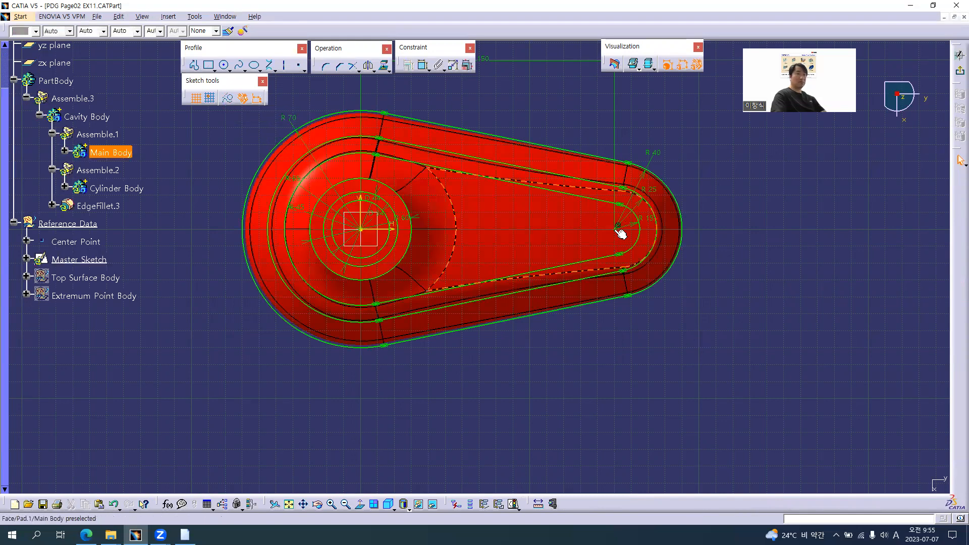
click(960, 55)
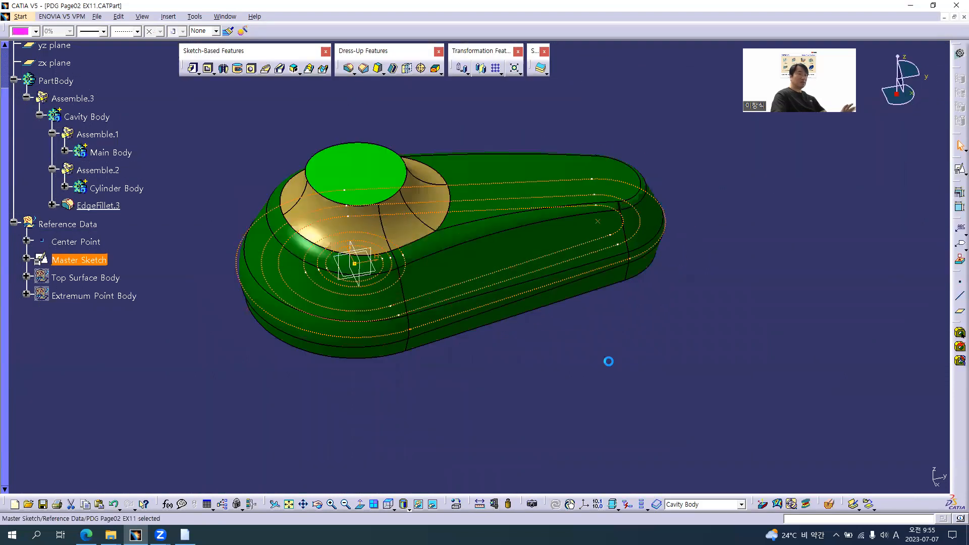
mouse_move(510, 175)
middle_down()
mouse_move(504, 231)
mouse_move(655, 296)
middle_up()
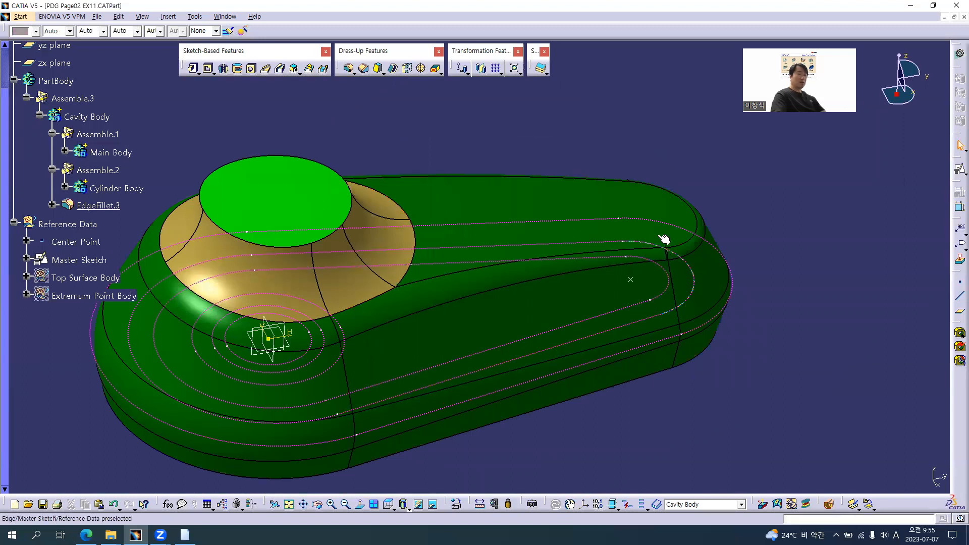
click(632, 281)
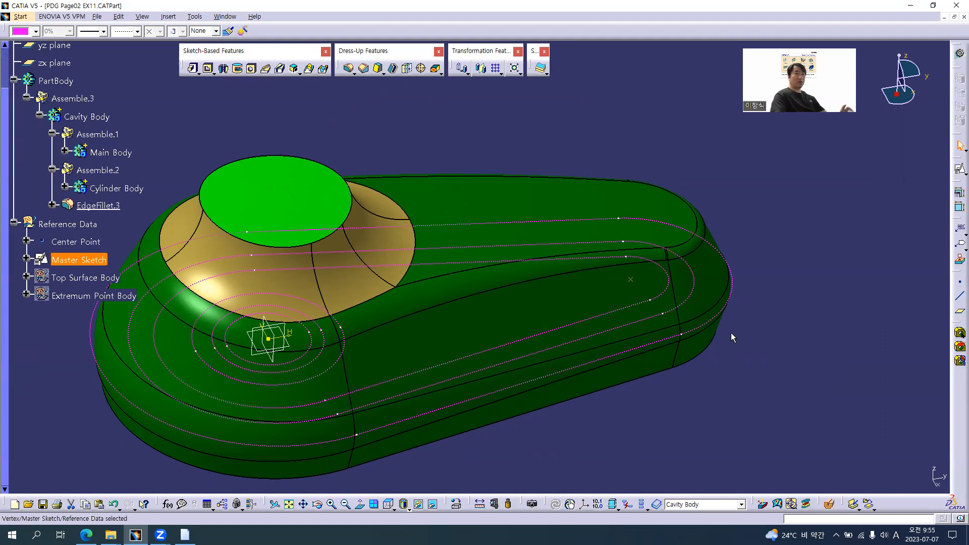
Step: Check the R25 sphere's centre and the 20 and 10 mm offsets in section A-A, and make Reference Data the in-work object
key(alt+Tab)
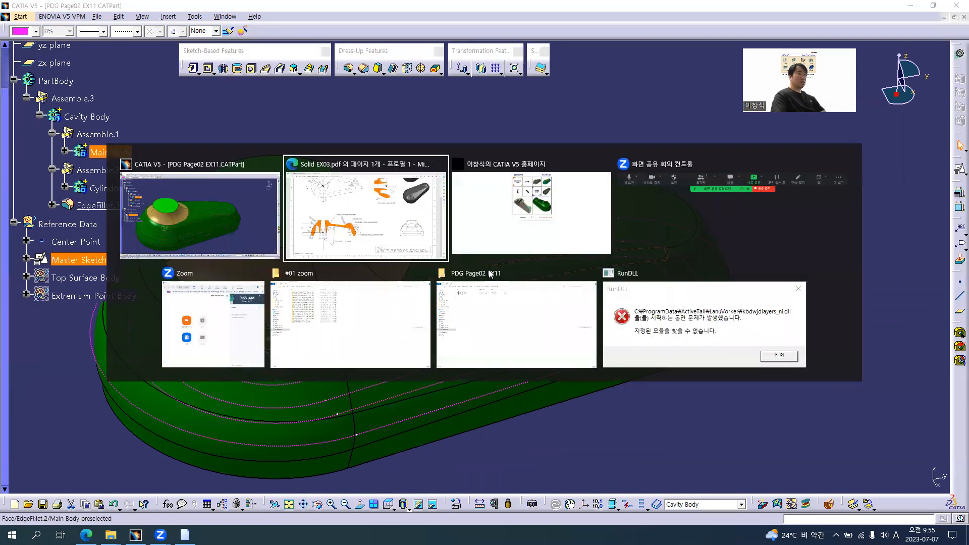
ctrl+scroll(361, 286, up, 5)
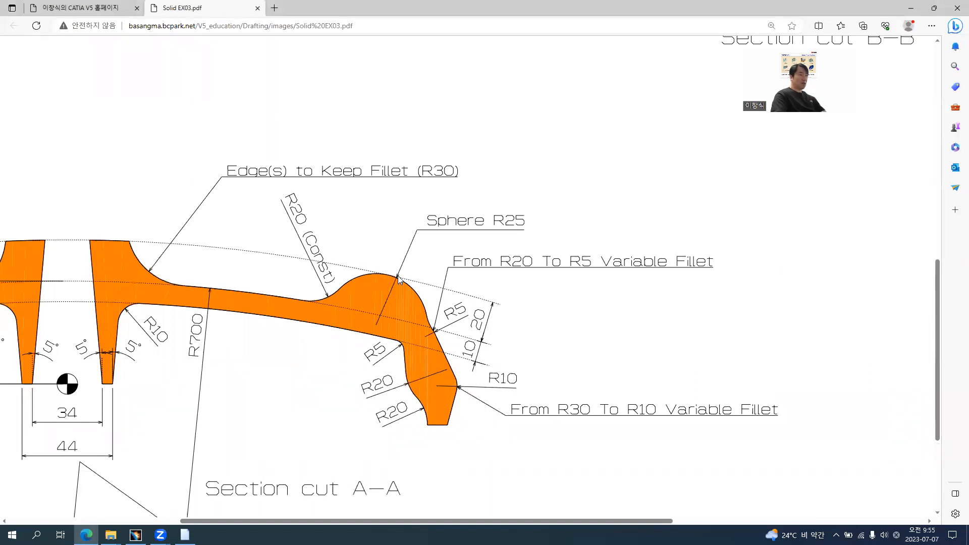
ctrl+scroll(374, 285, up, 3)
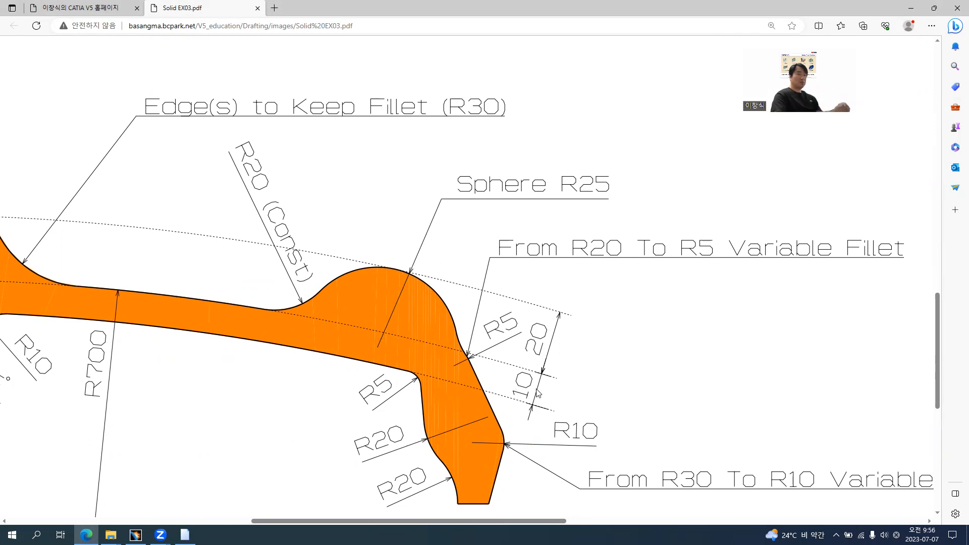
scroll(373, 379, down, 4)
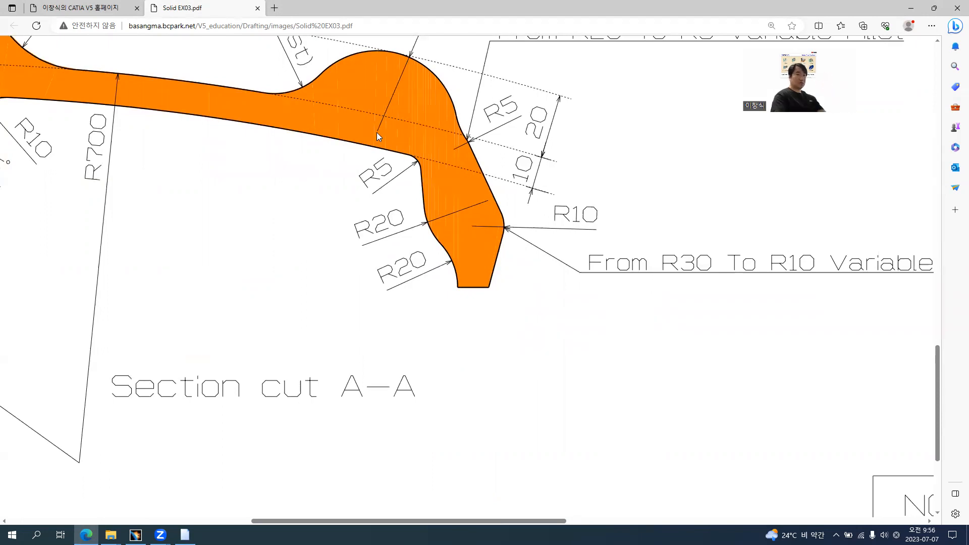
key(alt+Tab)
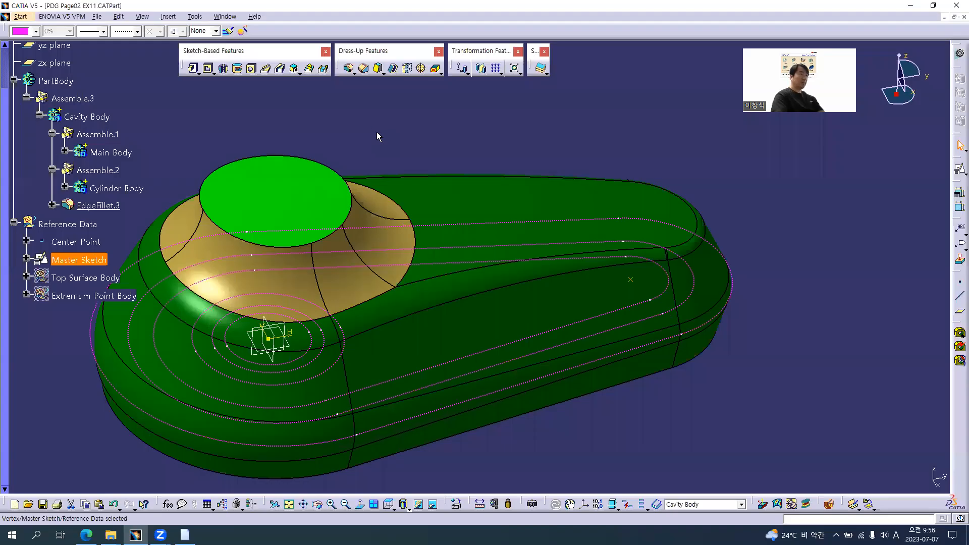
click(377, 135)
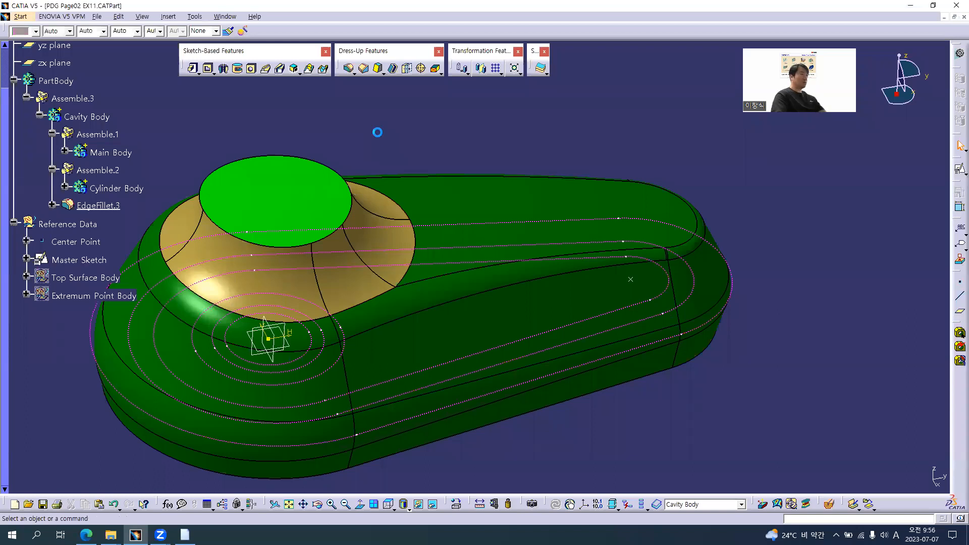
middle_drag(357, 268, 112, 266)
right_click(69, 229)
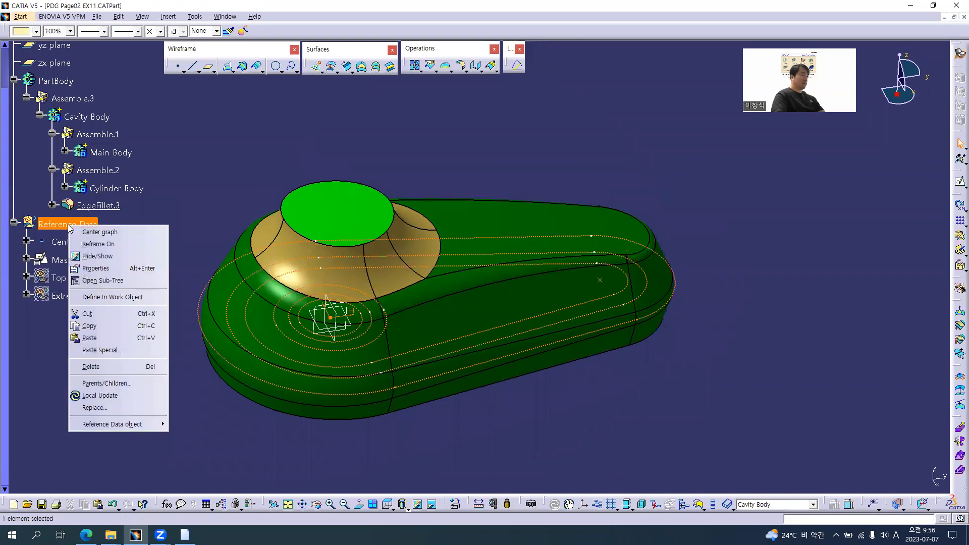
click(112, 297)
click(310, 133)
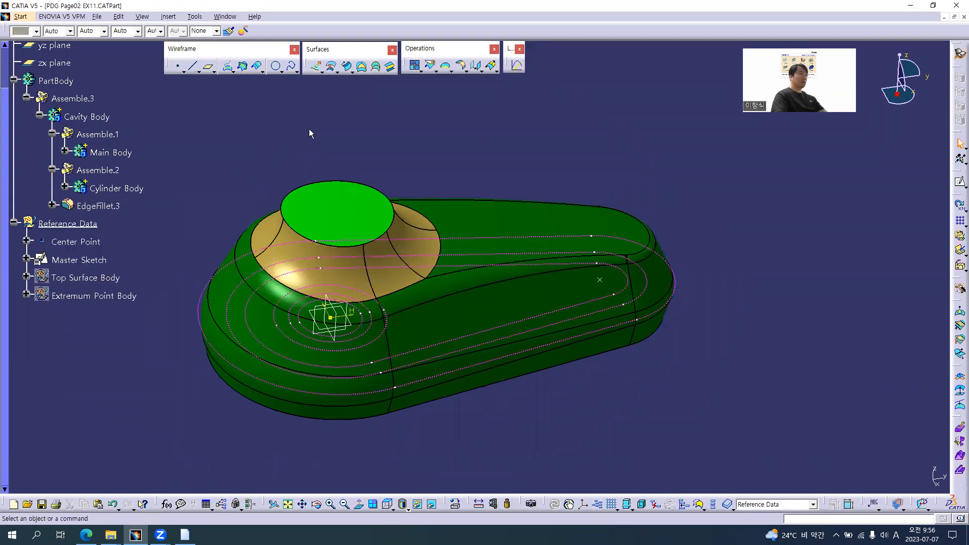
Step: Show Top Surface Body and offset its Offset.1 surface downward by 25 mm
click(330, 67)
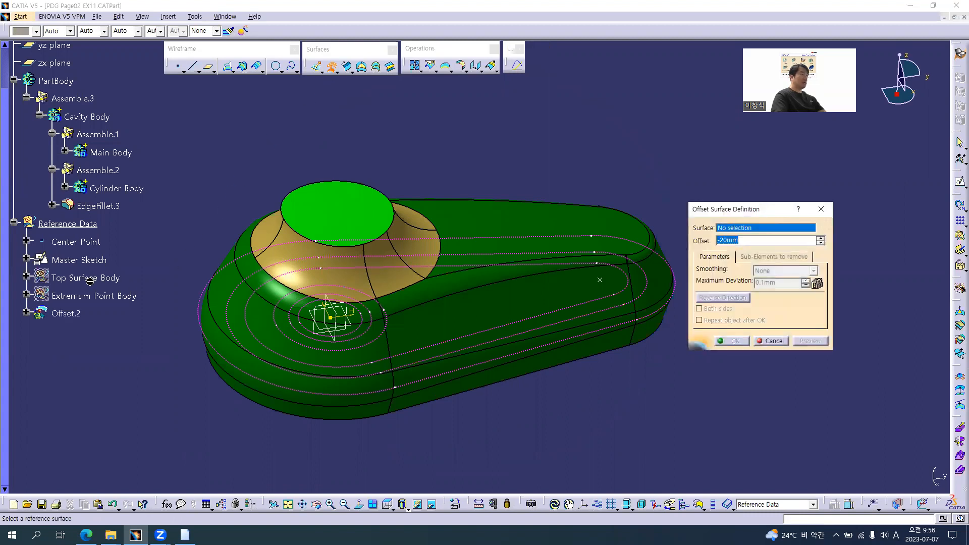
right_click(67, 278)
click(94, 309)
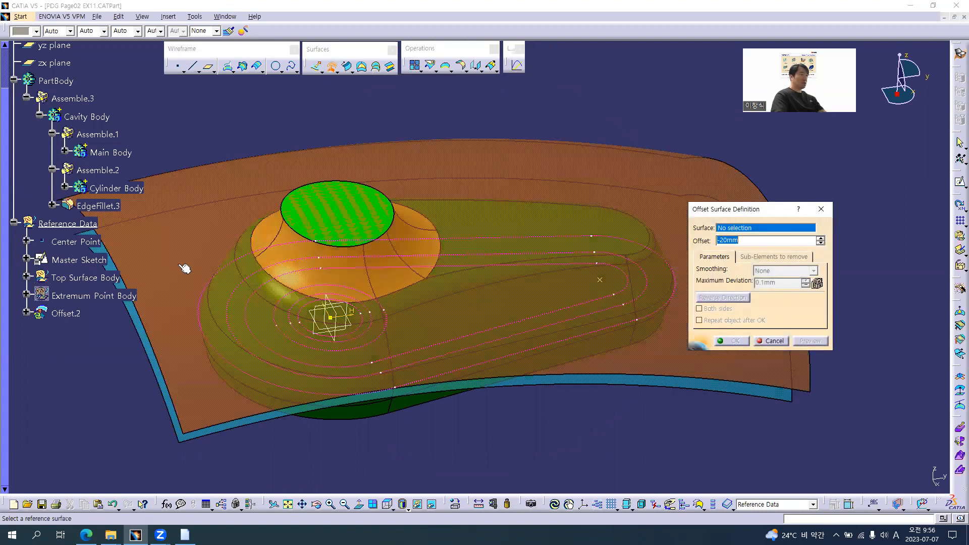
ctrl+middle_drag(575, 306, 577, 221)
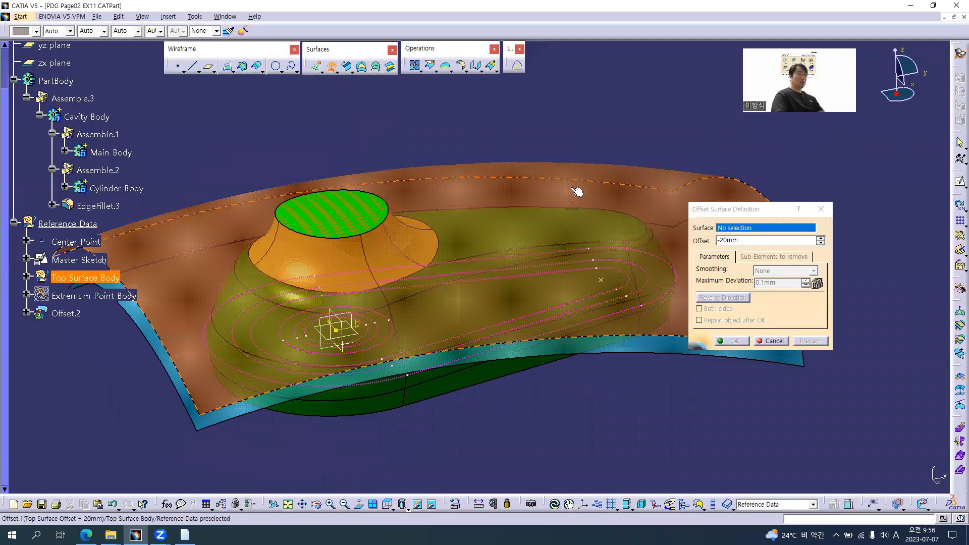
key(alt+Tab)
scroll(568, 190, up, 3)
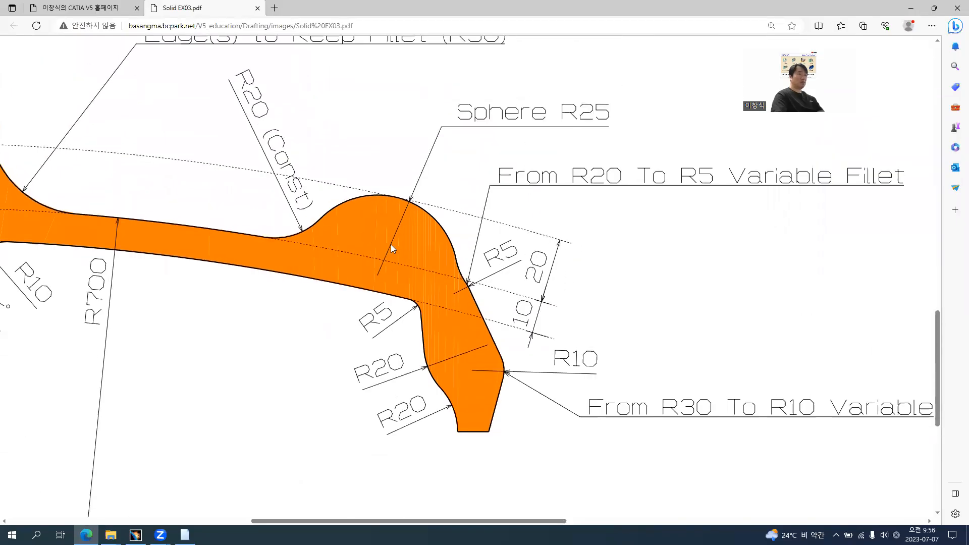
key(alt+Tab)
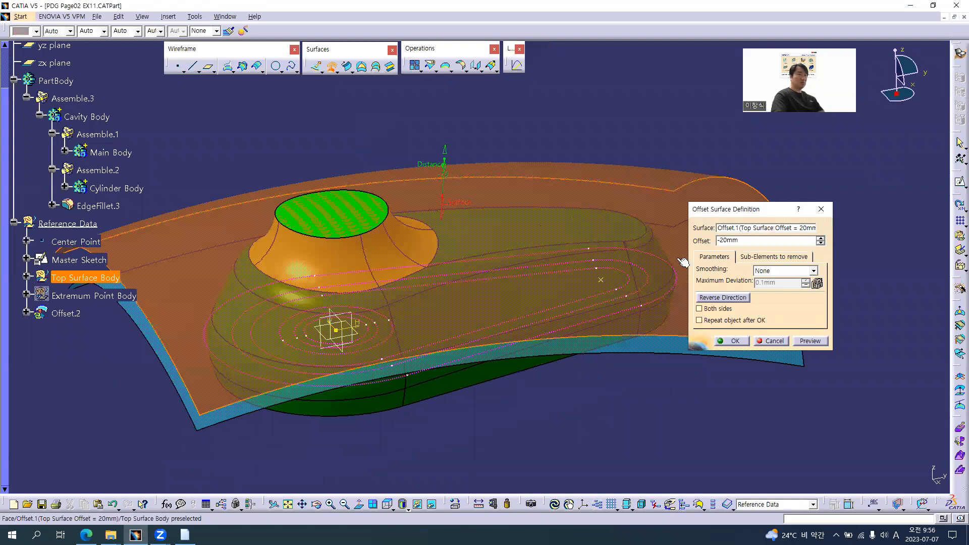
click(745, 242)
text(25)
key(Tab)
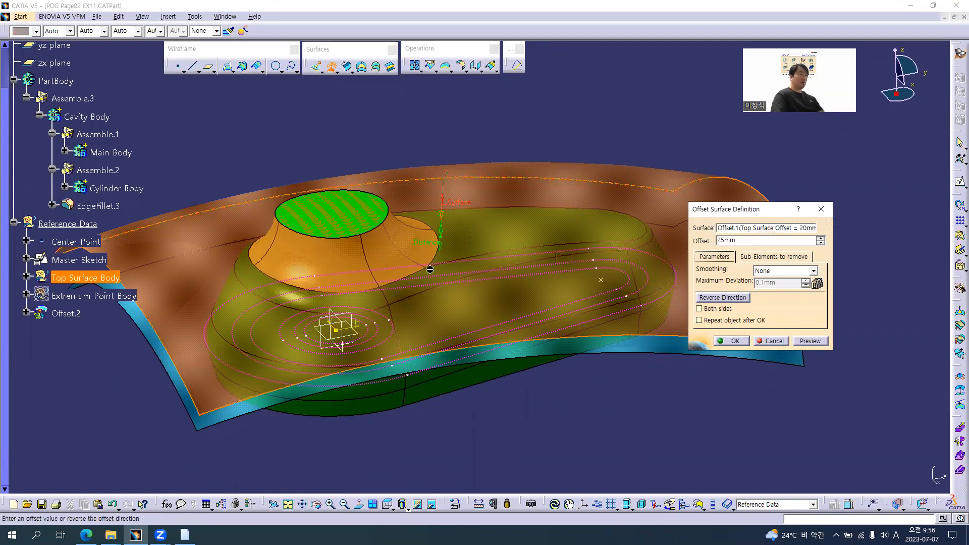
middle_drag(456, 309, 461, 323)
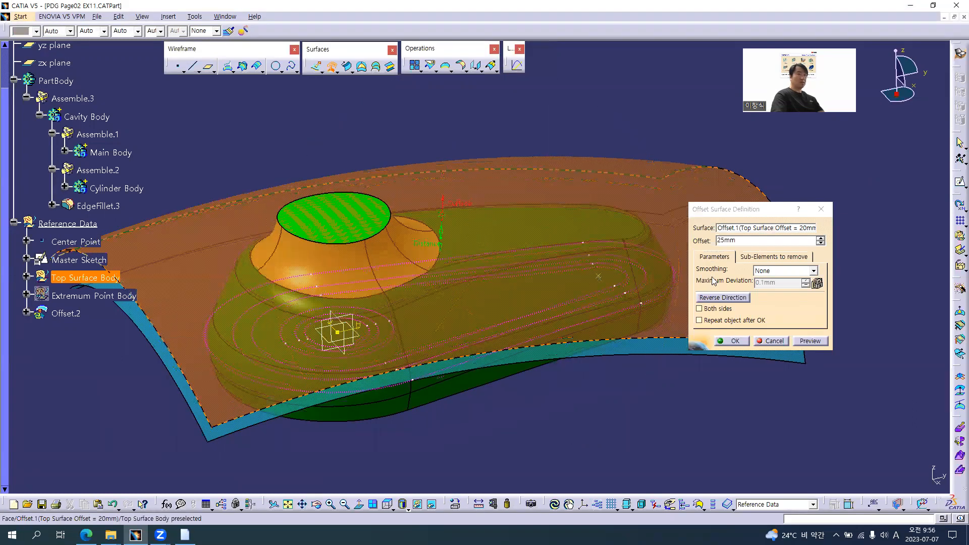
click(734, 341)
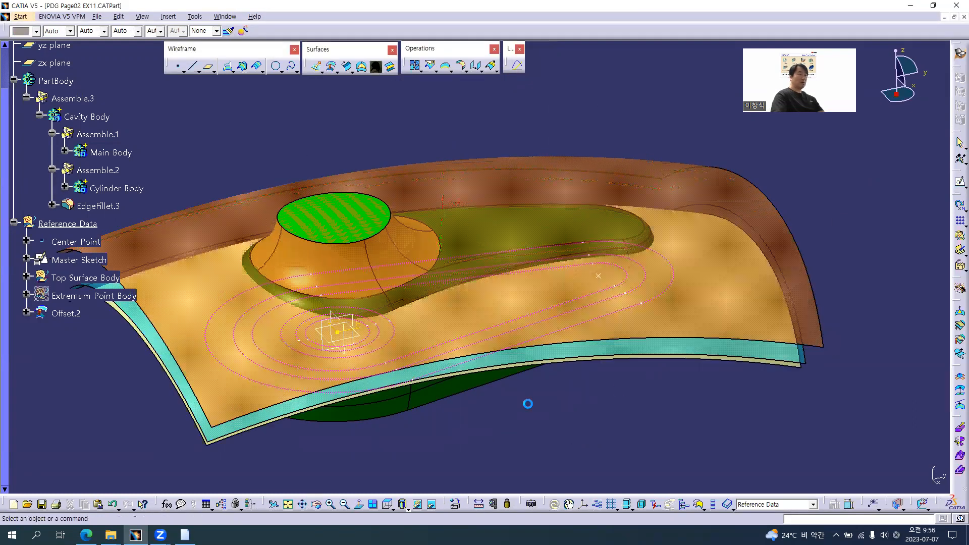
middle_drag(528, 404, 509, 353)
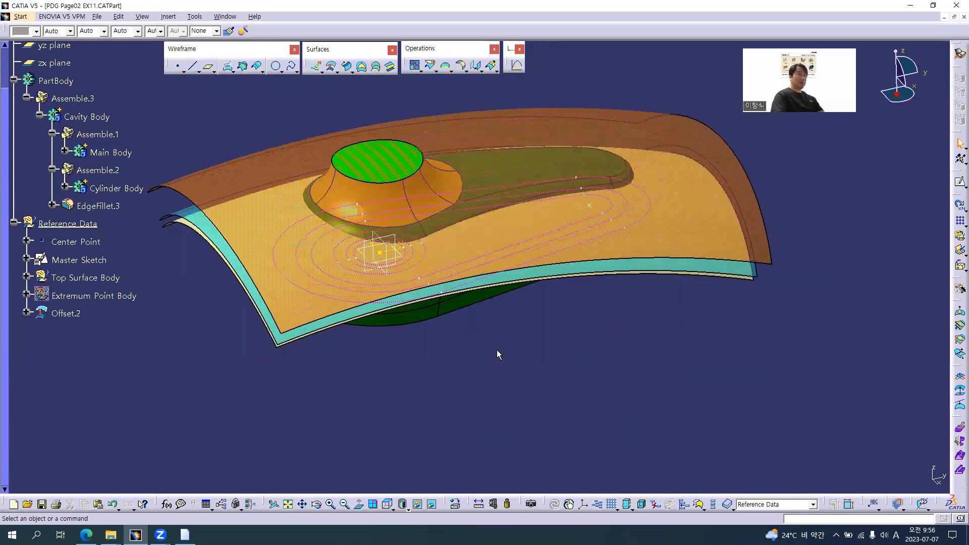
Step: Move Offset.2 into Top Surface Body and rename it Offset.2(Offset.1 Offset = 25mm)
click(66, 313)
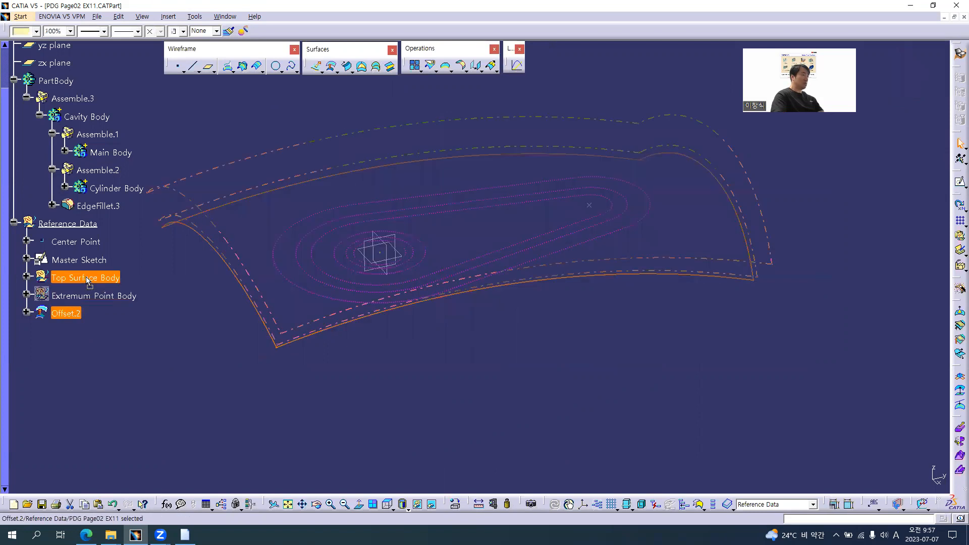
click(27, 277)
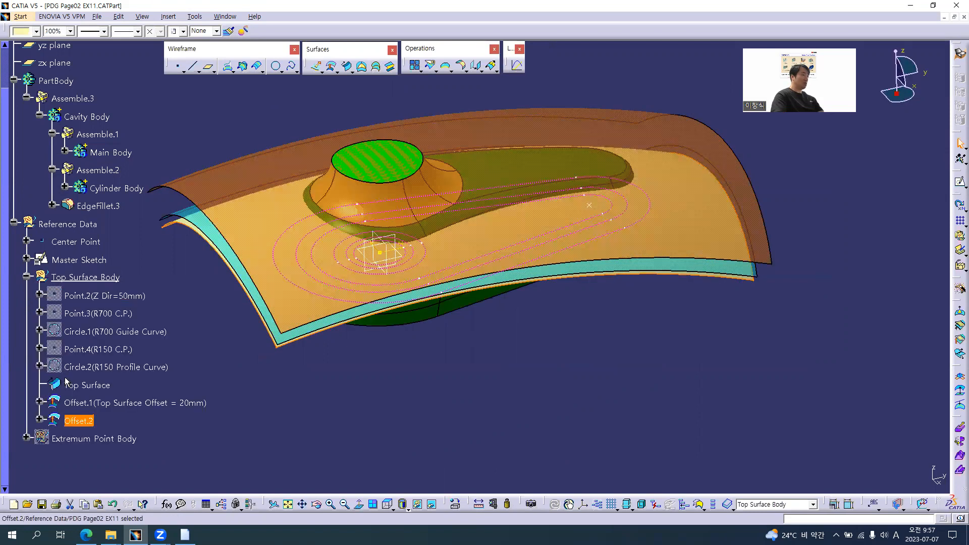
click(91, 420)
key(alt+Return)
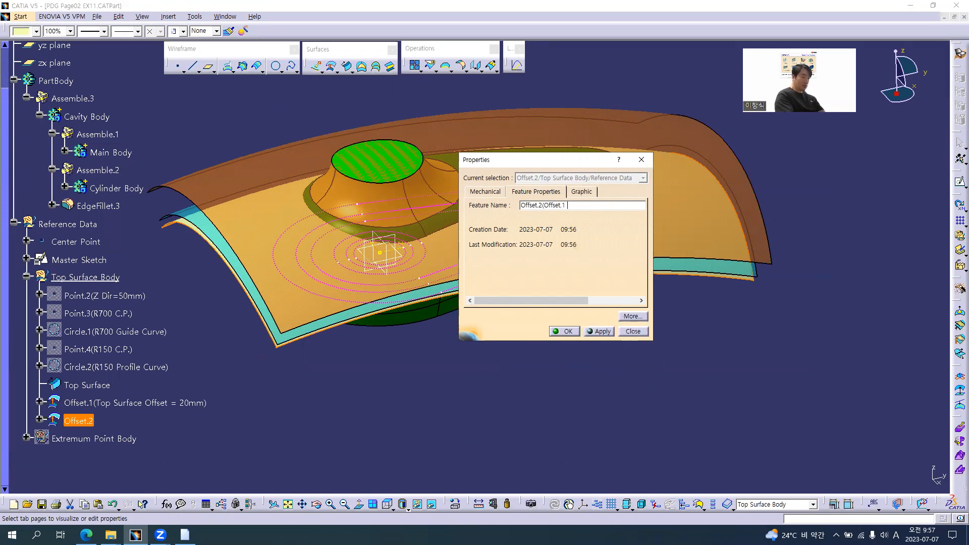
text(fs)
text(et = 25mm))
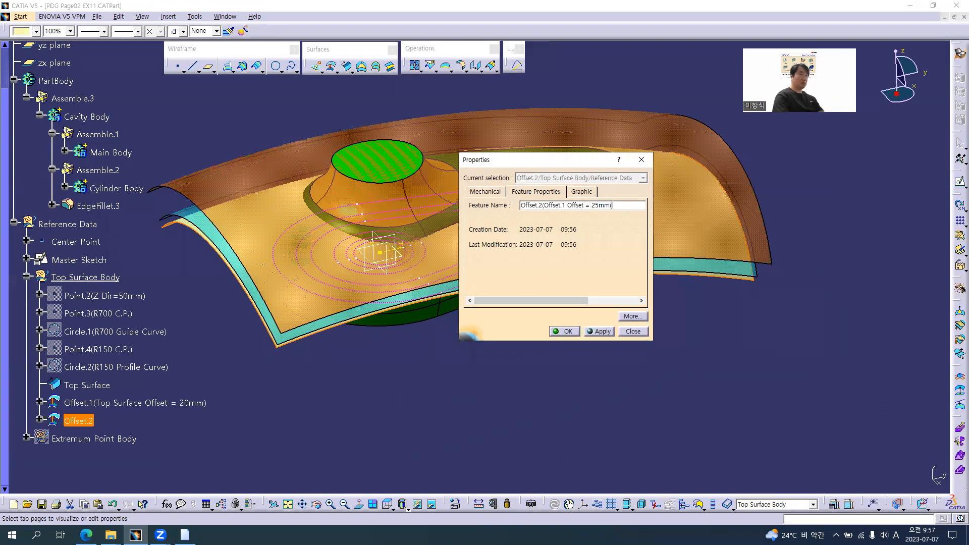
text())
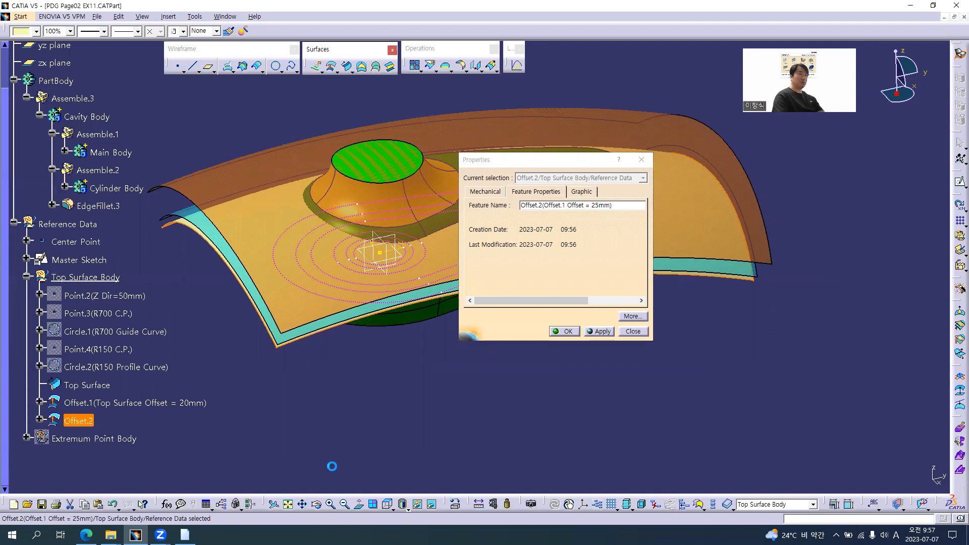
key(Return)
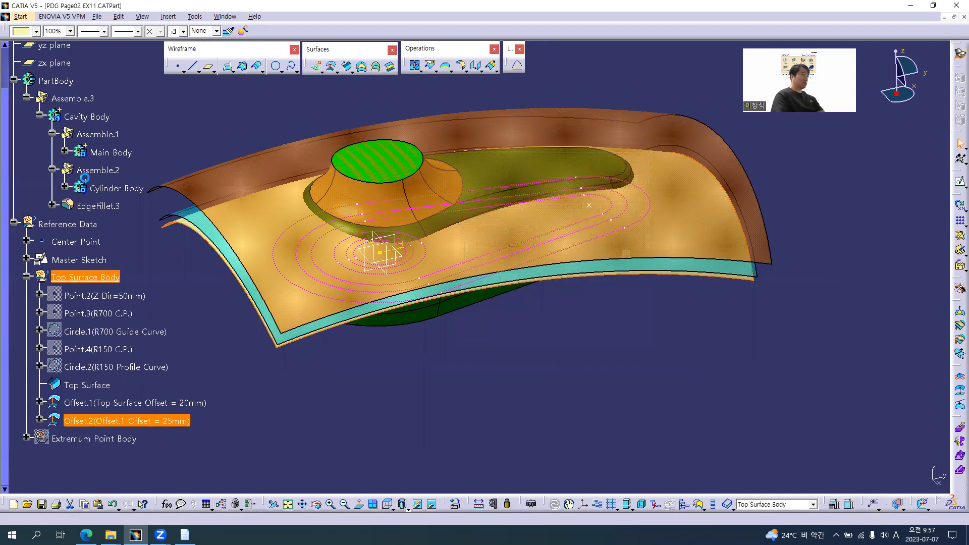
Step: Set the color of the 25 mm offset surface to yellow and its transparency to 50%
click(36, 31)
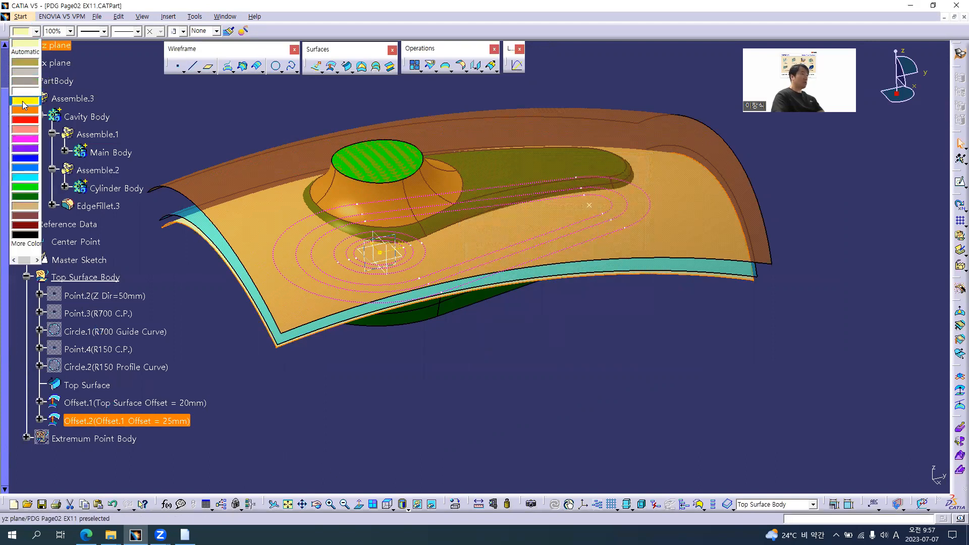
click(25, 100)
click(70, 32)
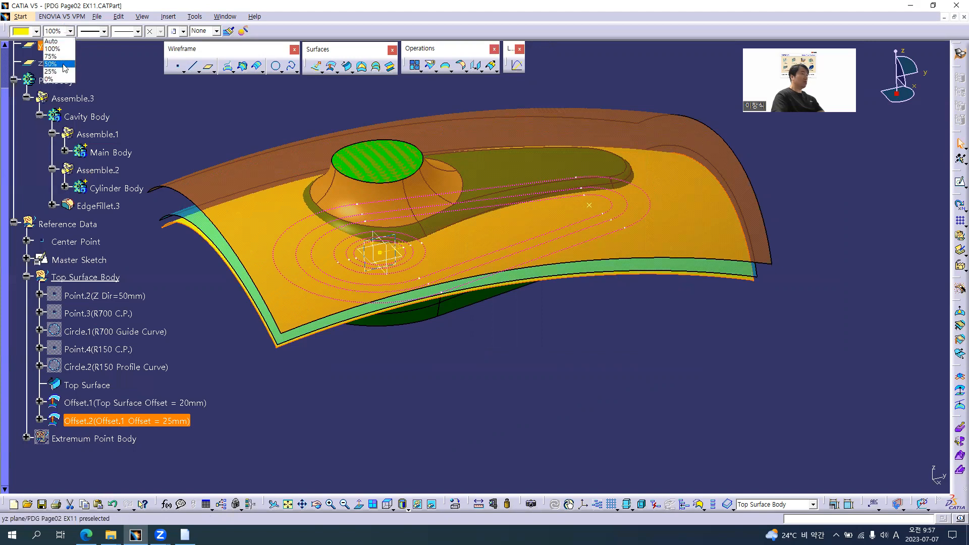
click(63, 64)
middle_drag(510, 374, 504, 406)
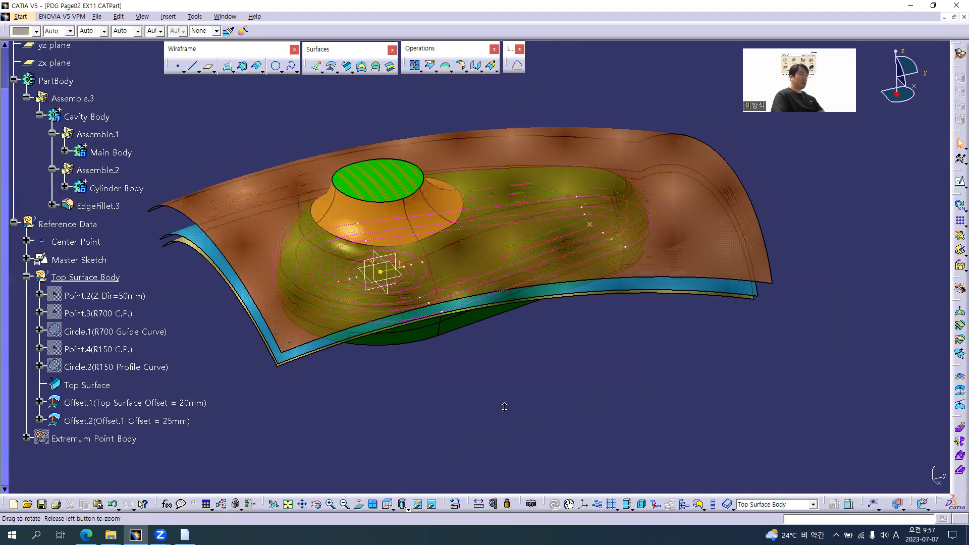
Step: Hide Top Surface and the Offset.1(Top Surface Offset = 20mm) surface in Top Surface Body
right_click(98, 391)
click(121, 210)
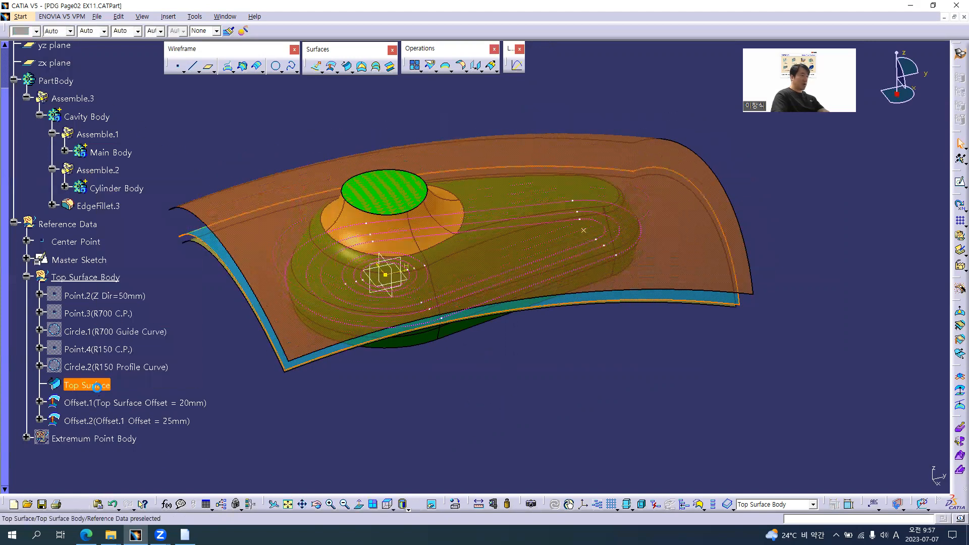
right_click(107, 407)
click(126, 225)
mouse_move(503, 377)
middle_down()
mouse_move(439, 342)
mouse_move(473, 408)
mouse_move(536, 353)
mouse_move(584, 336)
mouse_move(625, 208)
middle_up()
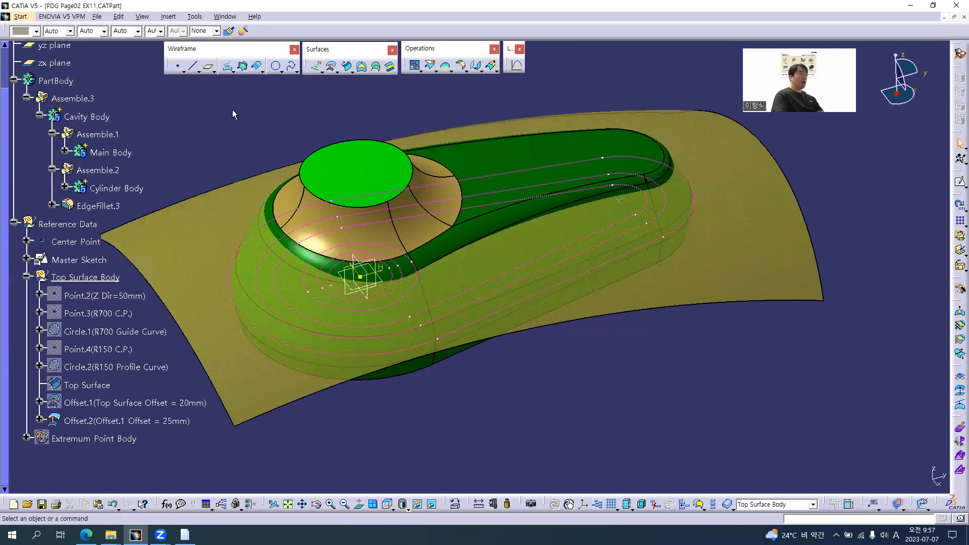
Step: Switch to the Solid EX03 drawing and compare the R25 circle's centre in the plan view with the sphere's centre in section A-A
key(alt+Tab)
ctrl+scroll(388, 323, down, 2)
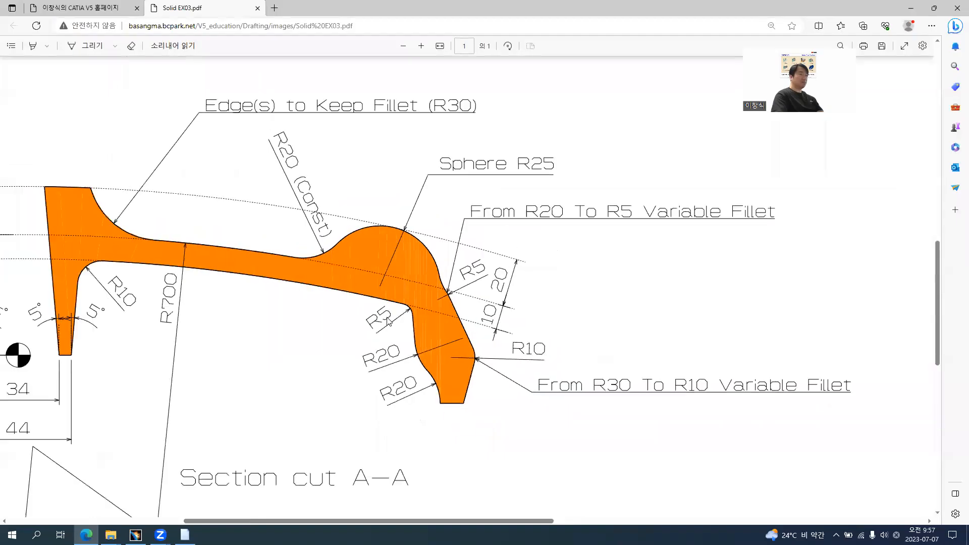
scroll(400, 216, up, 6)
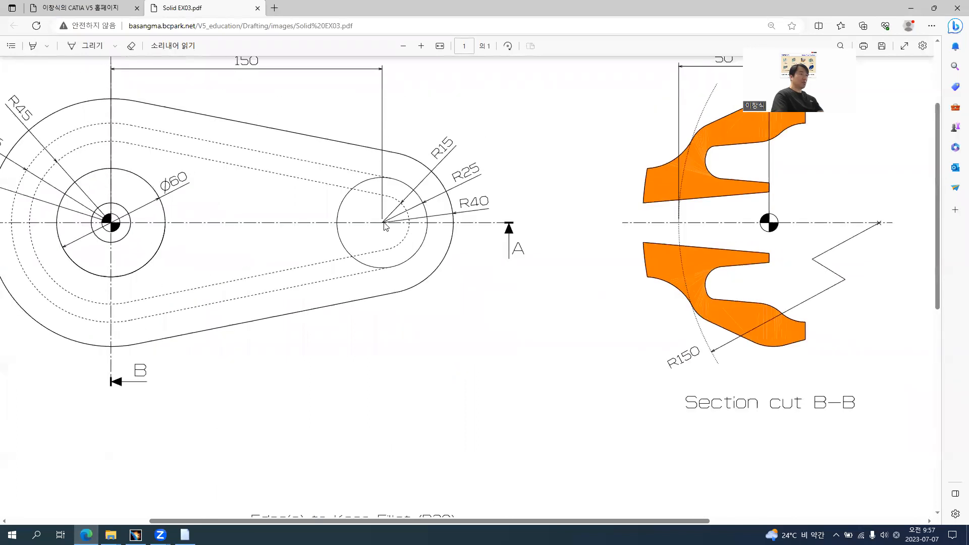
scroll(385, 225, down, 6)
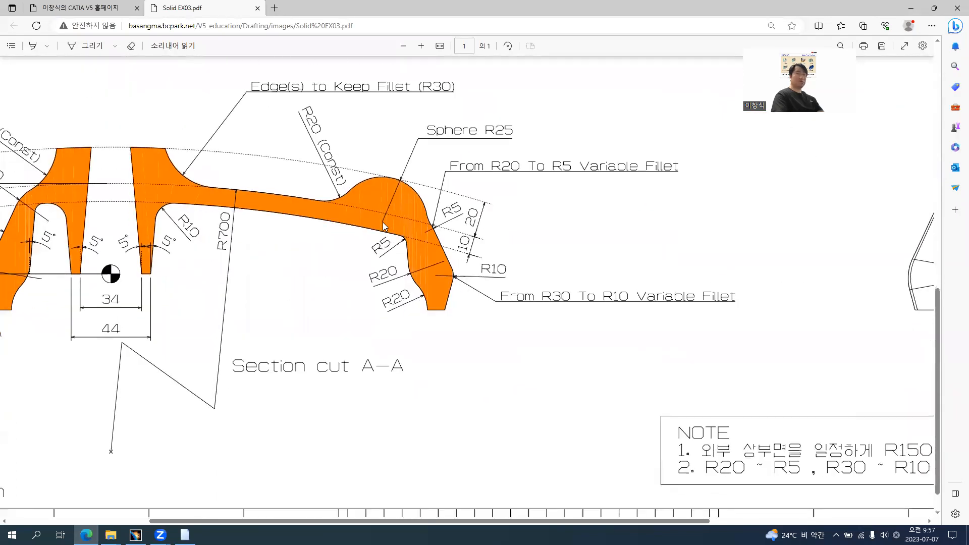
key(alt+Tab)
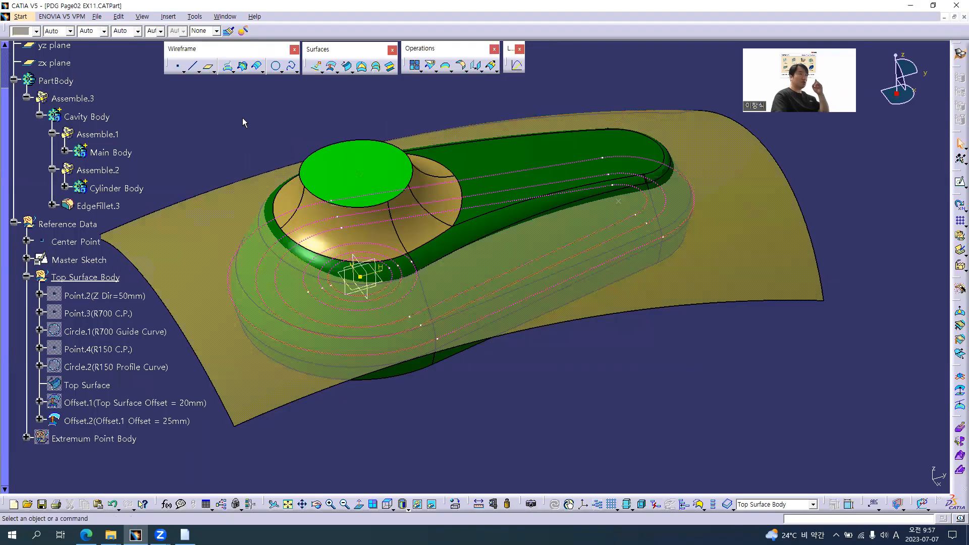
Step: Project the Master Sketch's small-end centre vertex onto the Offset.2 surface along a direction, using the xy plane as direction
click(227, 67)
middle_drag(637, 238, 633, 261)
click(820, 226)
click(821, 244)
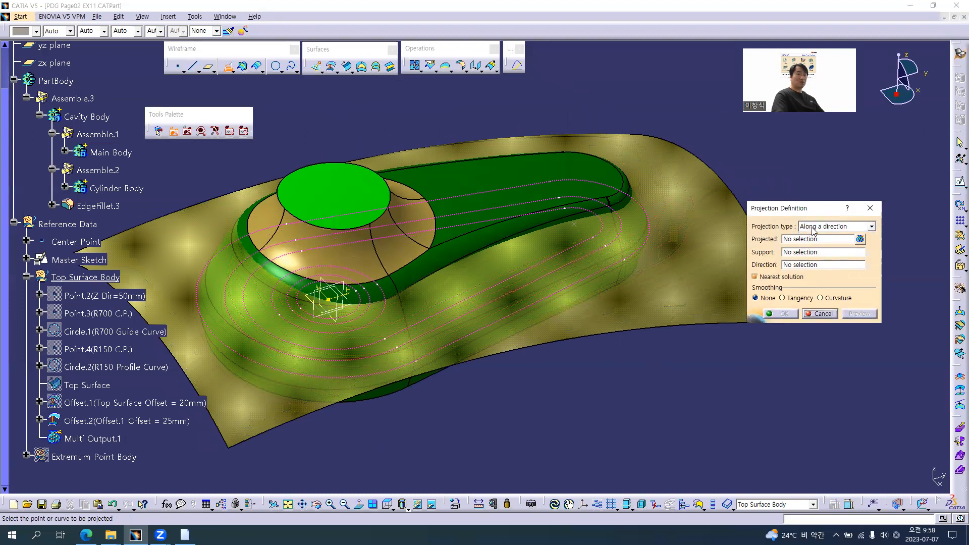
click(576, 222)
middle_drag(504, 322, 507, 319)
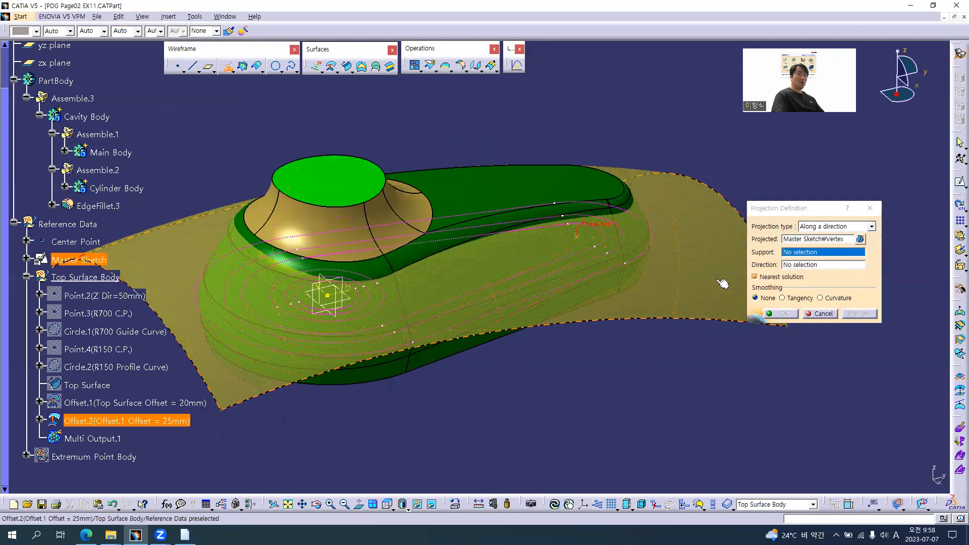
click(680, 212)
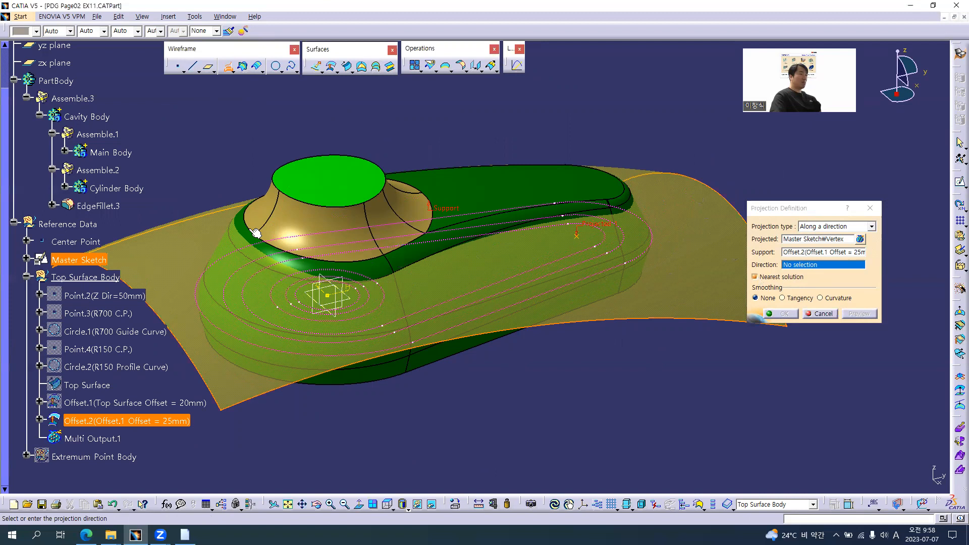
click(308, 296)
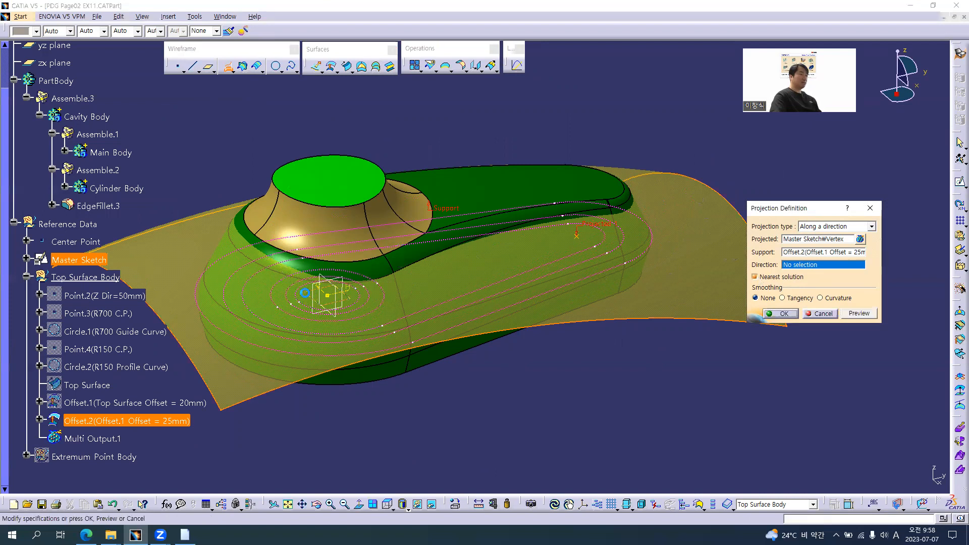
click(859, 315)
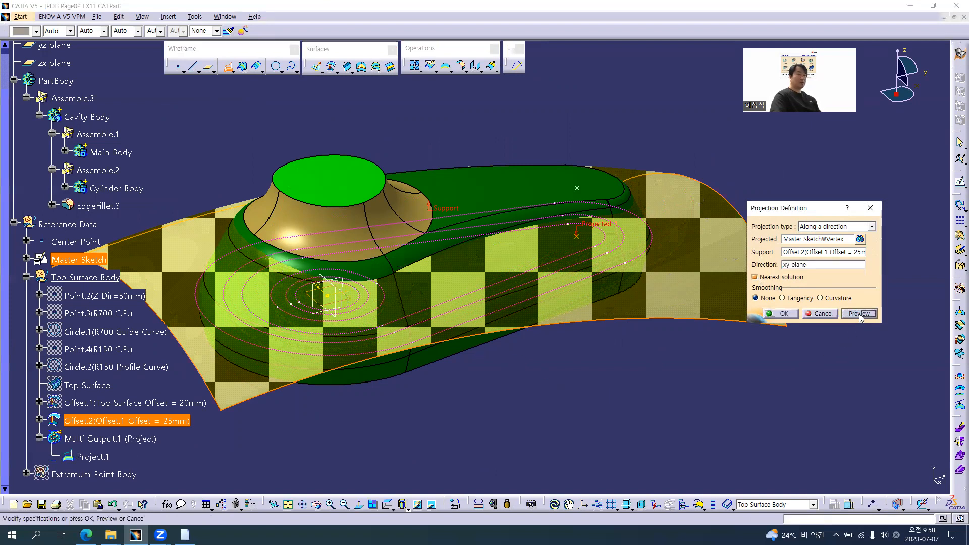
click(783, 314)
middle_drag(531, 334, 558, 254)
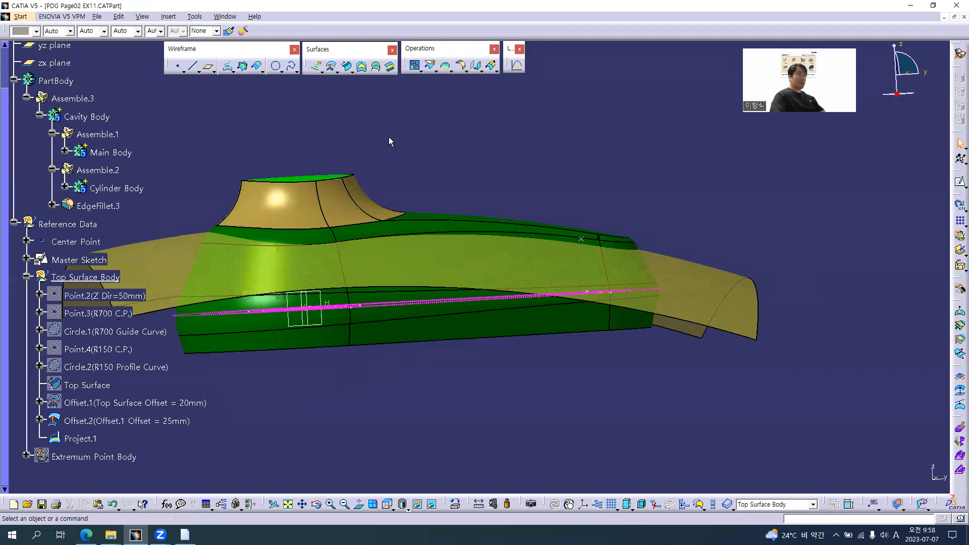
Step: Make Reference Data the in-work object and collapse Top Surface Body
right_click(59, 224)
click(117, 297)
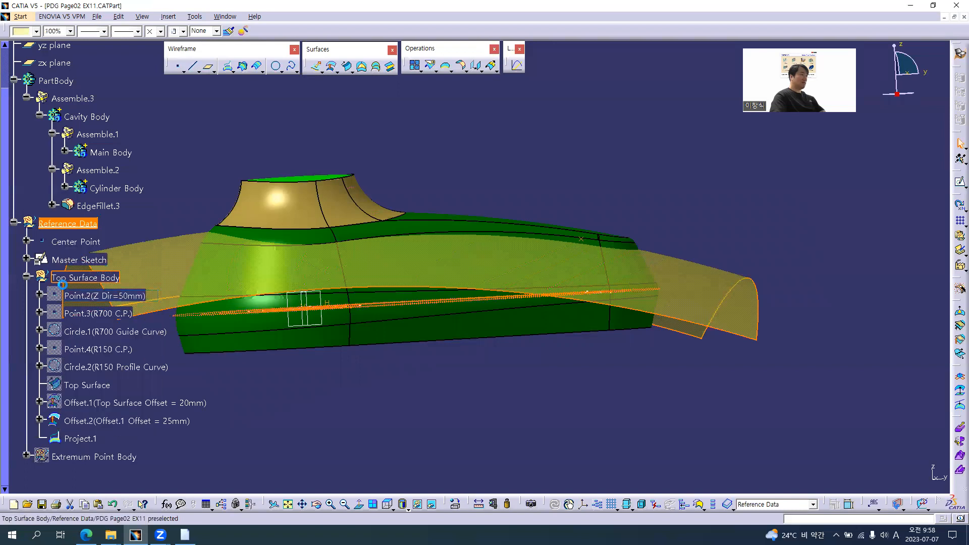
click(27, 277)
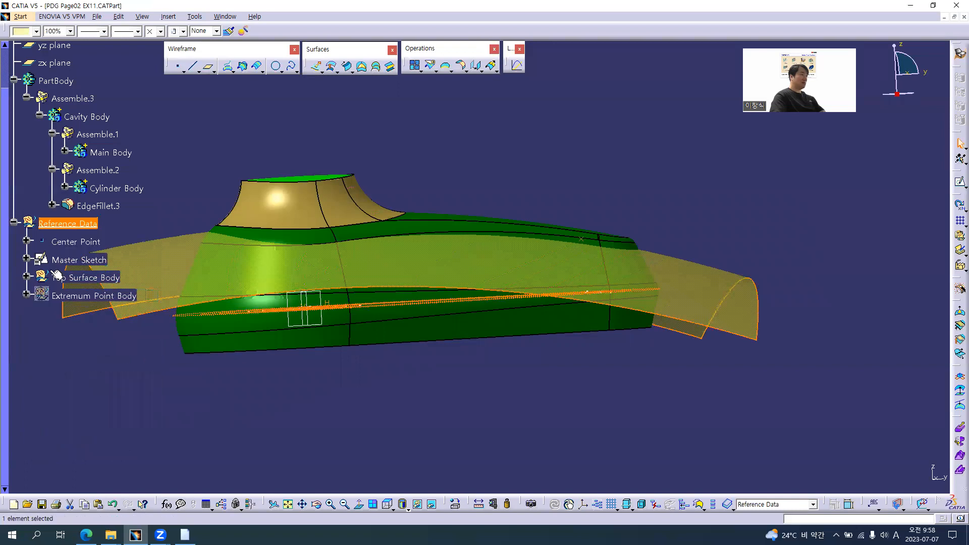
Step: Hide Top Surface Body and show it again
right_click(104, 279)
click(116, 305)
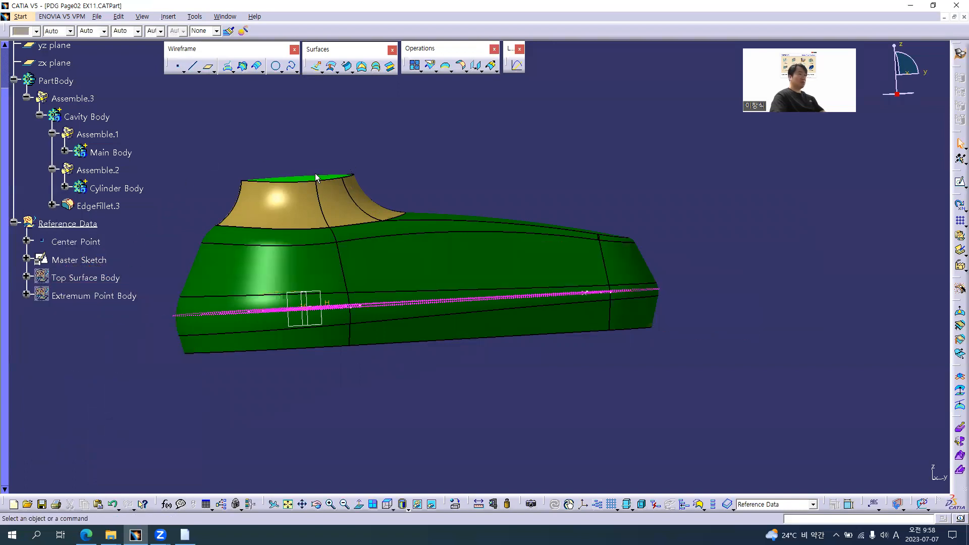
right_click(75, 282)
click(91, 307)
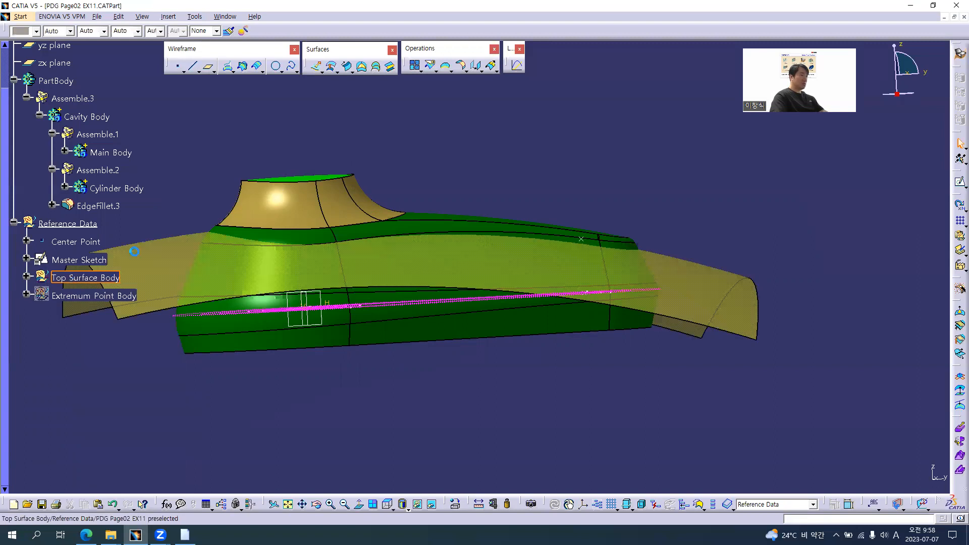
Step: Move the projected point Project.1 out of Top Surface Body directly into Reference Data
click(26, 277)
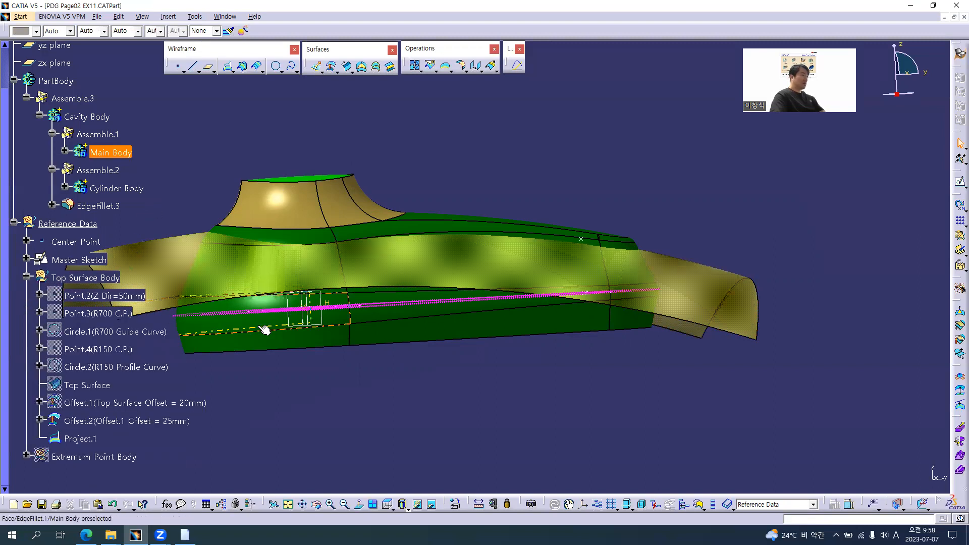
click(81, 437)
drag(81, 423, 72, 224)
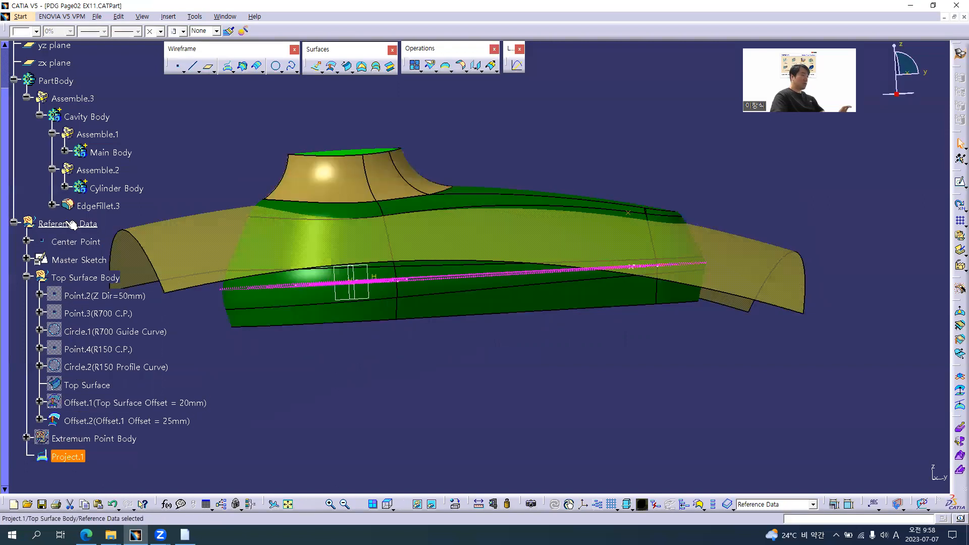
click(27, 276)
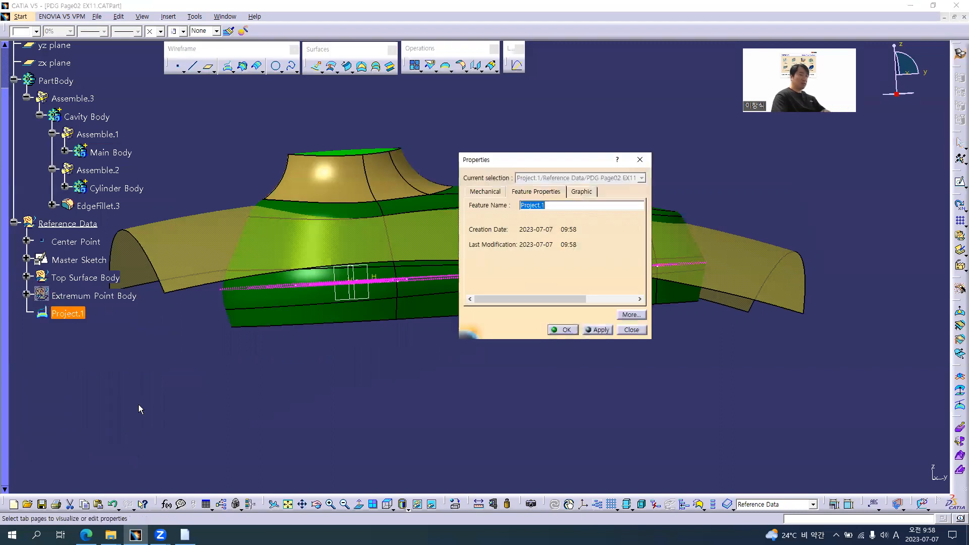
Step: Rename the projected point Sphere R25 C.P., checking the sphere label in the drawing
text(Sph)
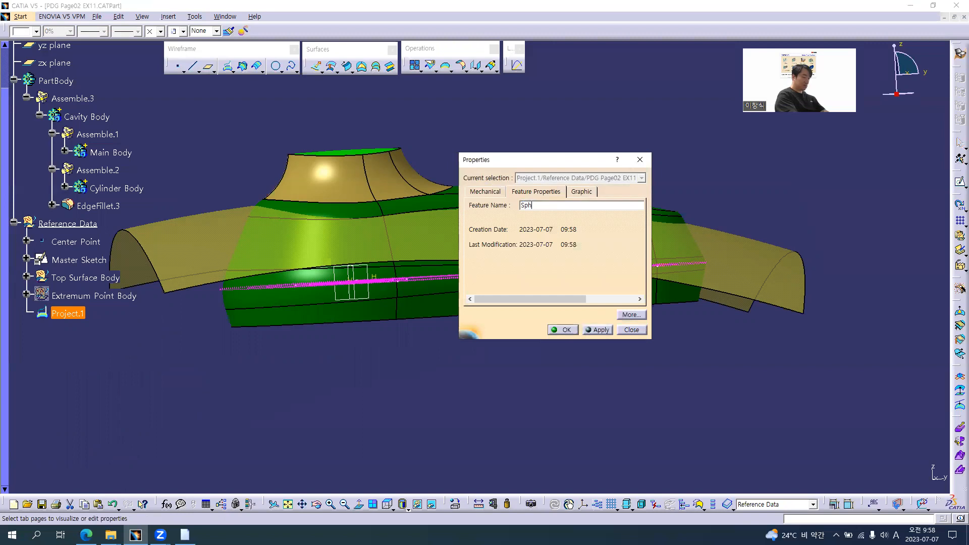
text(ere R25)
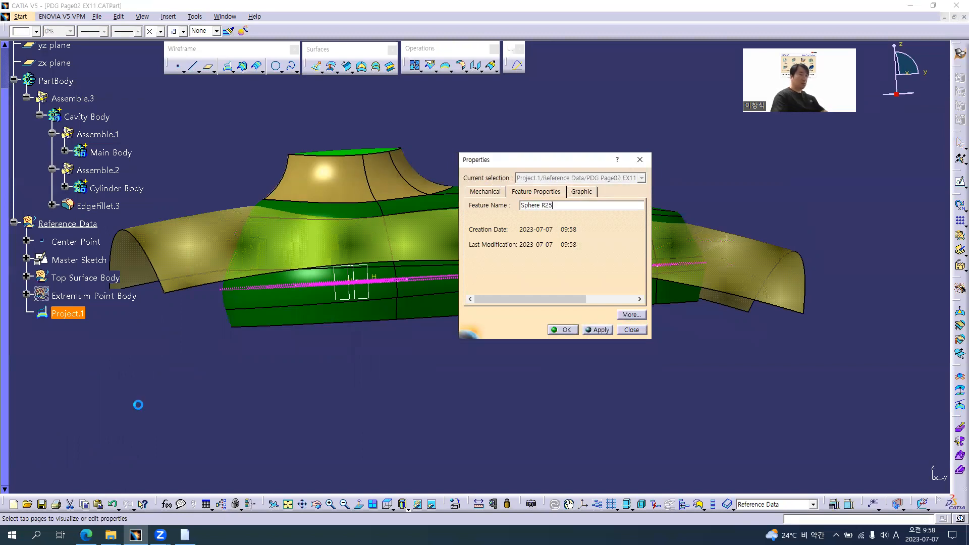
key(alt+Tab)
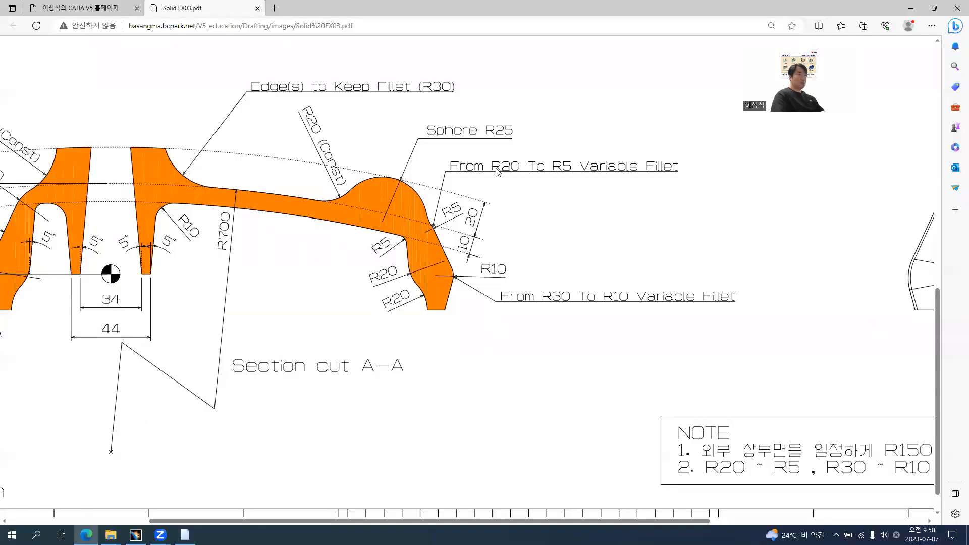
key(alt+Tab)
text(25)
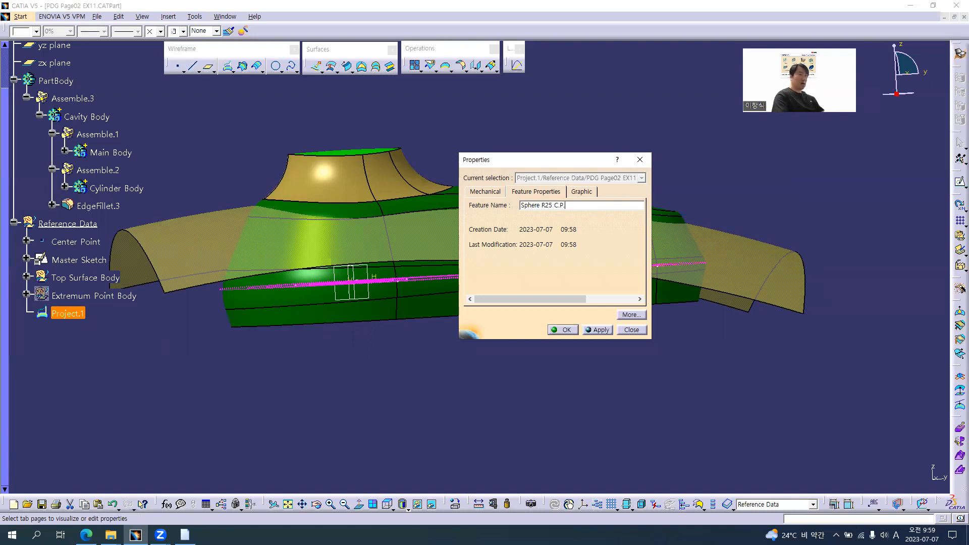
key(Return)
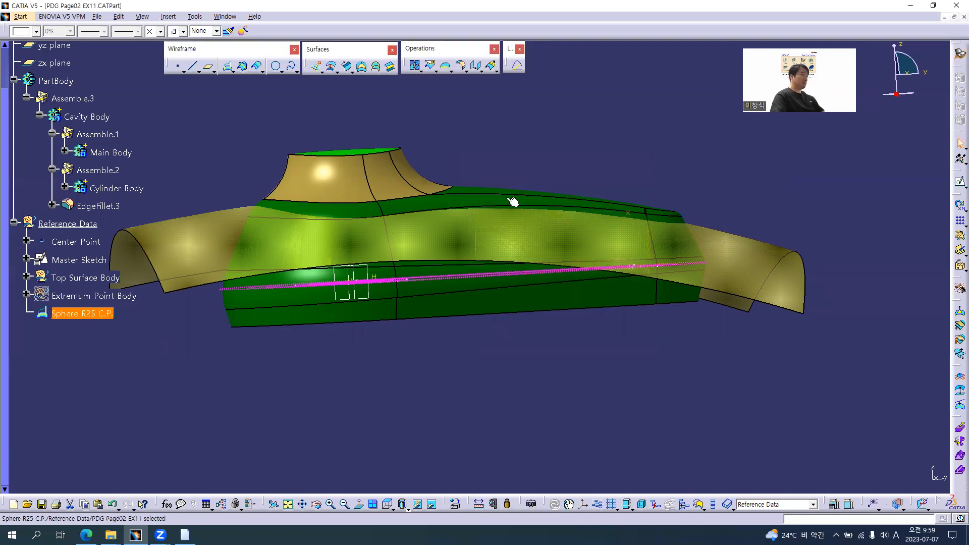
Step: Start a sphere surface centred on the Sphere R25 C.P. point, keeping the default axis
middle_drag(413, 243, 323, 72)
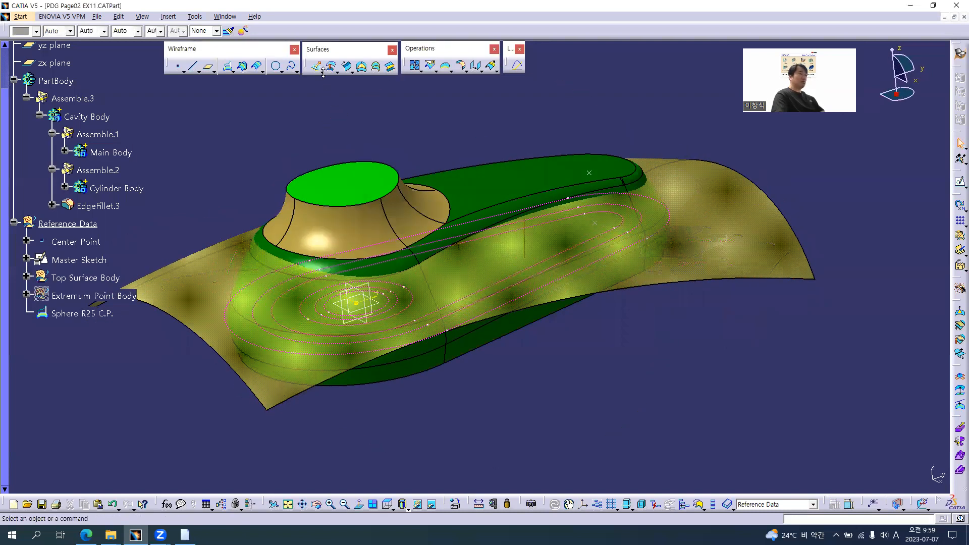
click(323, 72)
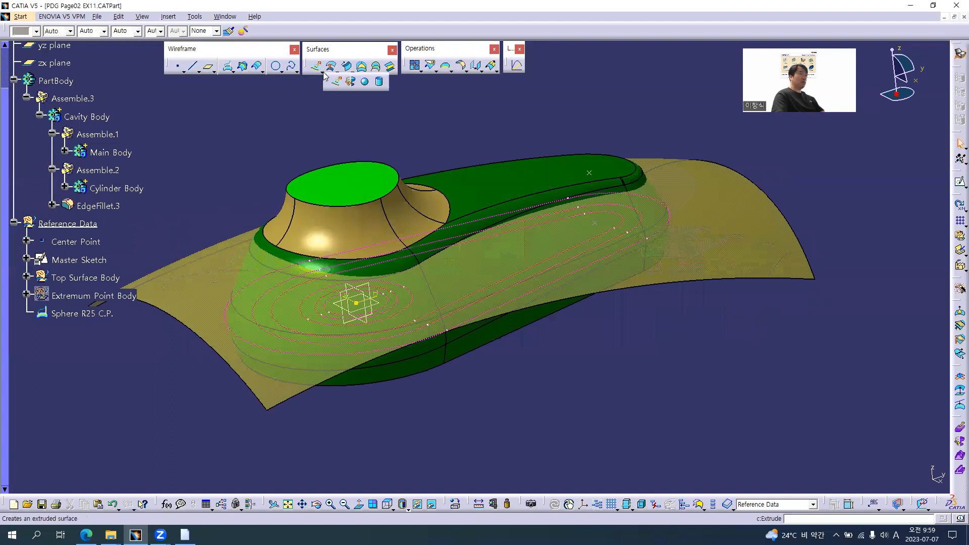
click(365, 82)
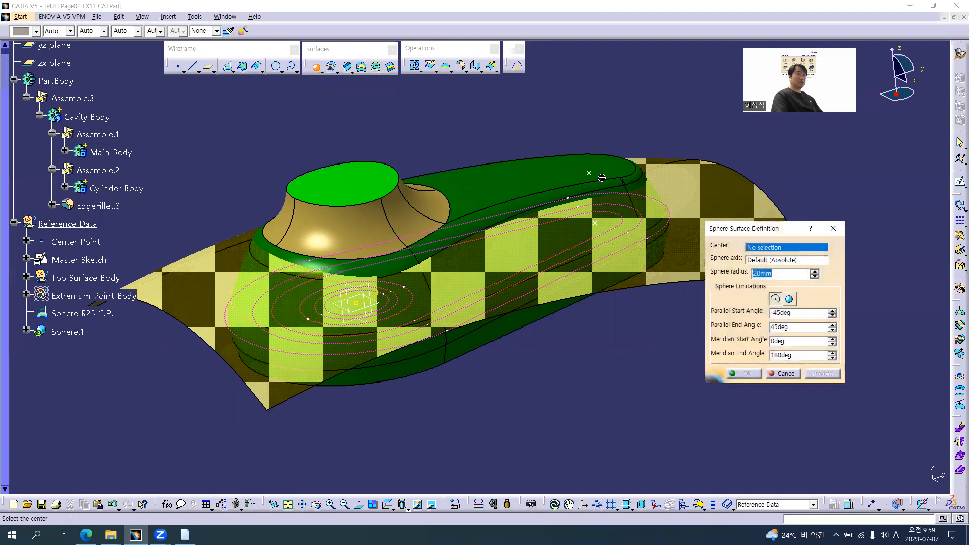
click(81, 314)
middle_drag(469, 203, 475, 306)
Step: Link the sphere radius by formula to the offset parameter of Offset.2(Offset.1 Offset = 25mm)
drag(783, 274, 693, 270)
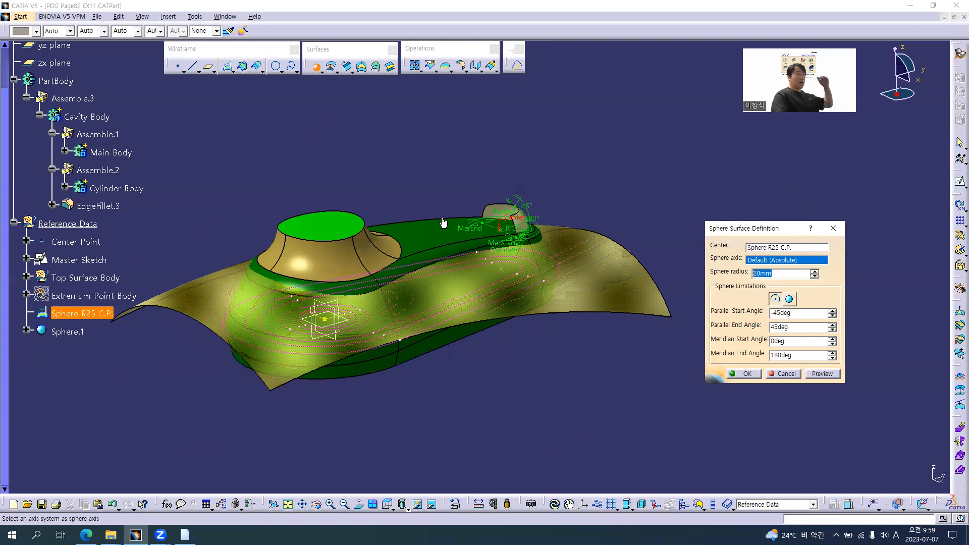
click(26, 278)
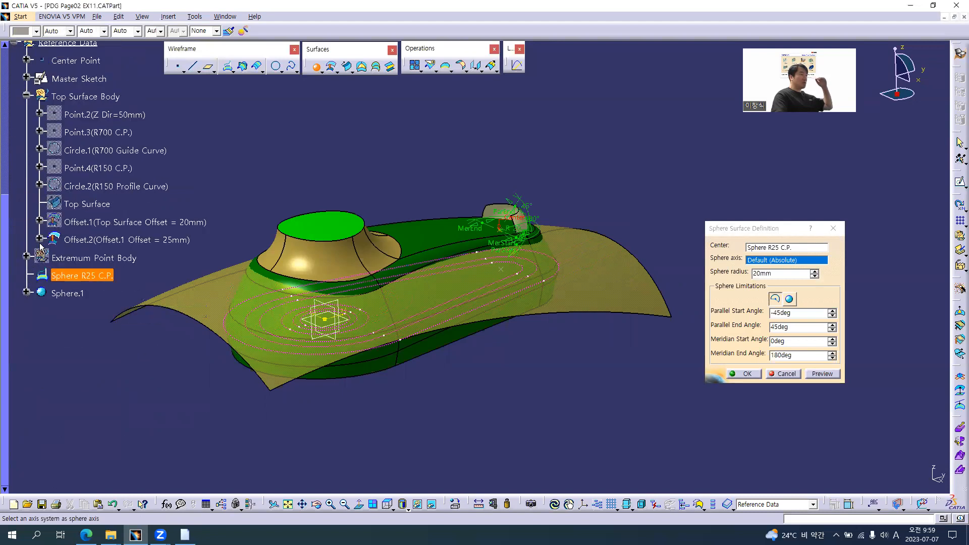
click(40, 239)
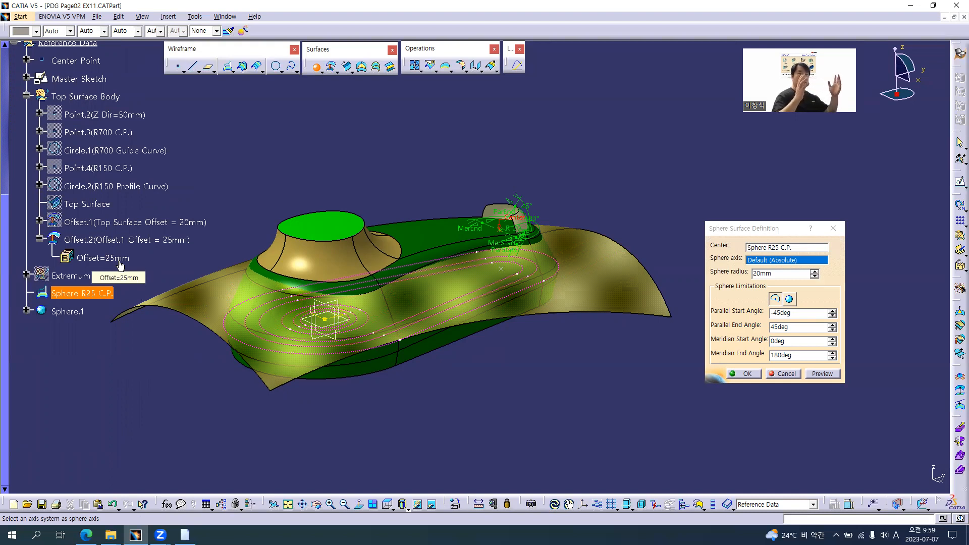
right_click(782, 275)
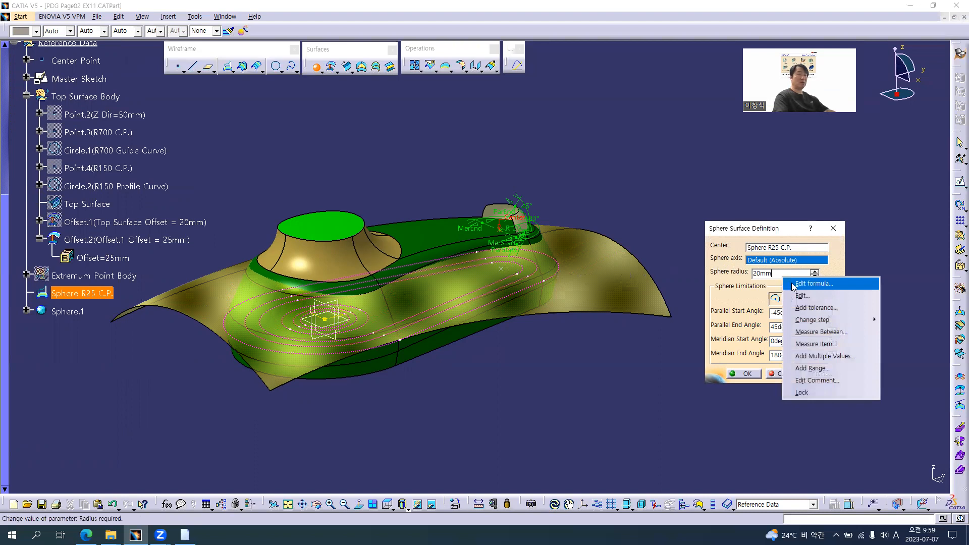
click(794, 284)
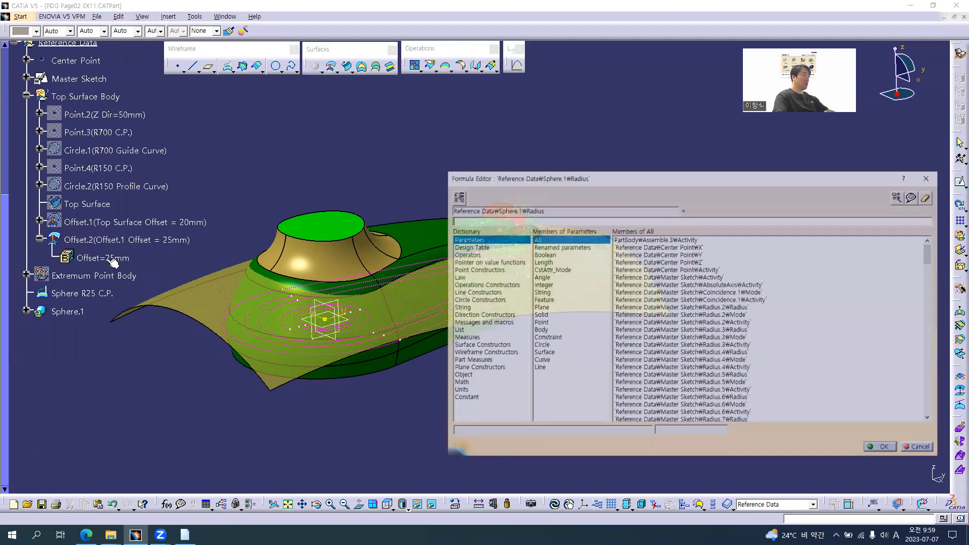
click(104, 257)
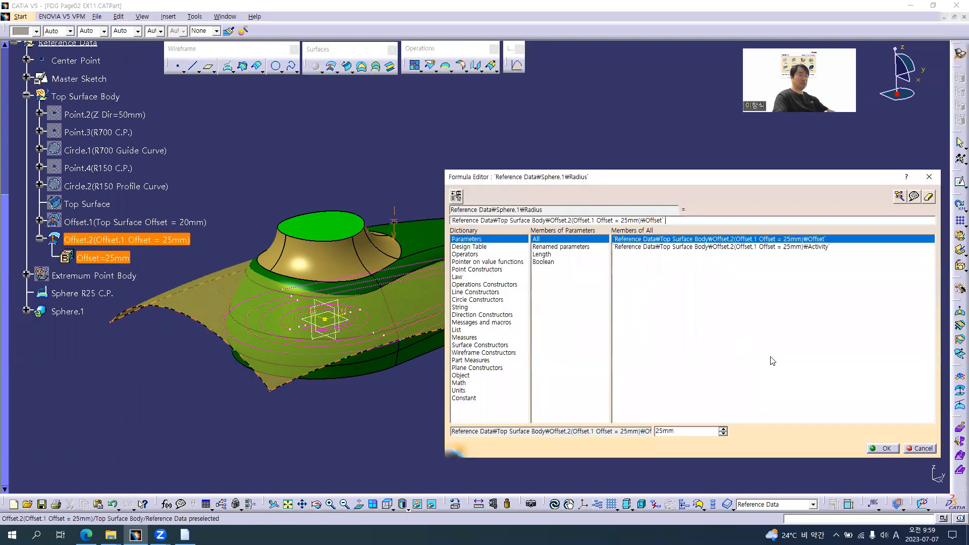
click(884, 449)
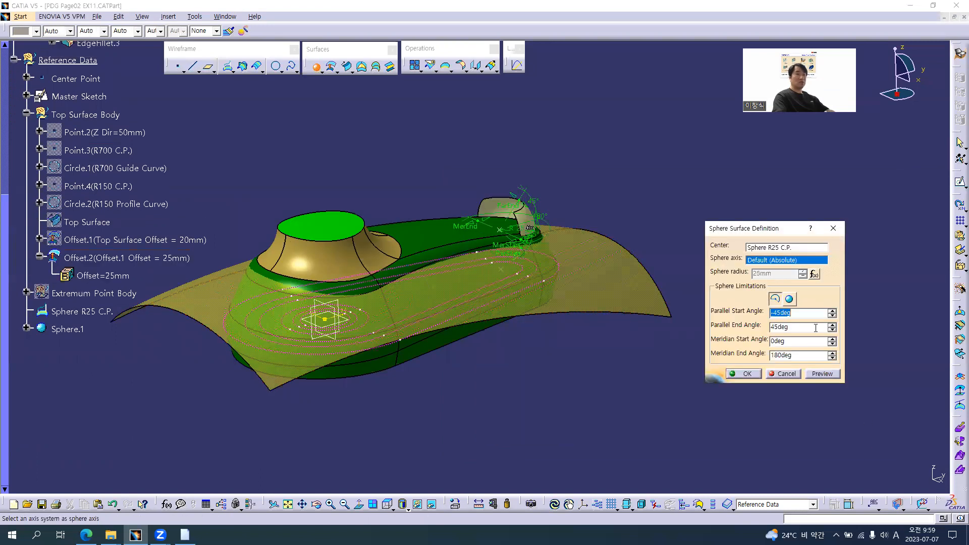
Step: Set the sphere limitation to a complete sphere and create the surface
click(789, 299)
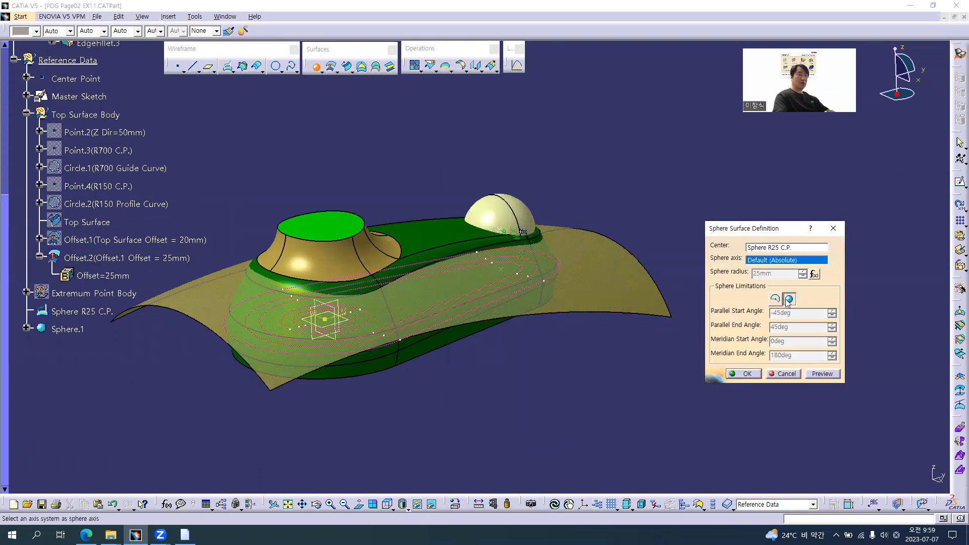
click(748, 374)
middle_drag(535, 283, 348, 366)
middle_drag(490, 335, 140, 391)
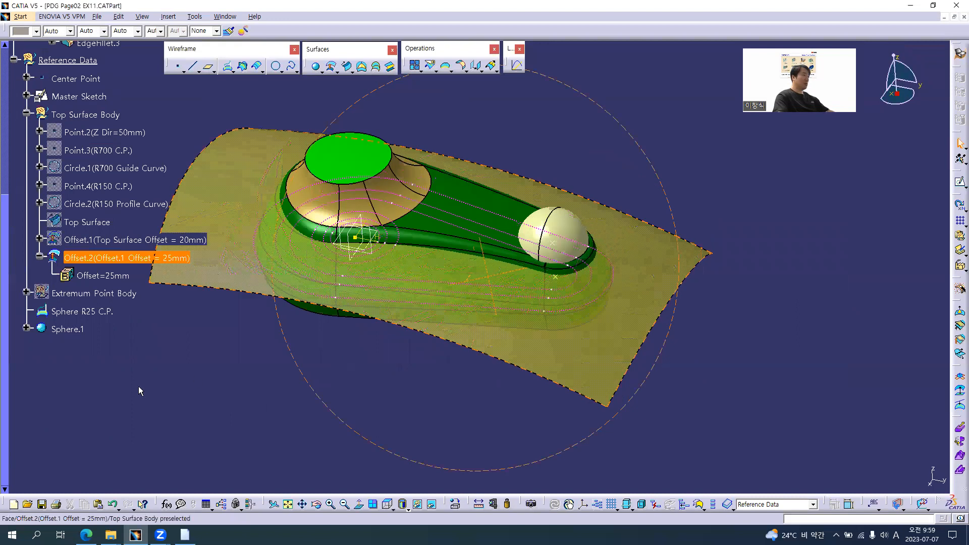
Step: Rename the sphere surface Sphere.1(R25)
click(81, 331)
key(alt+Return)
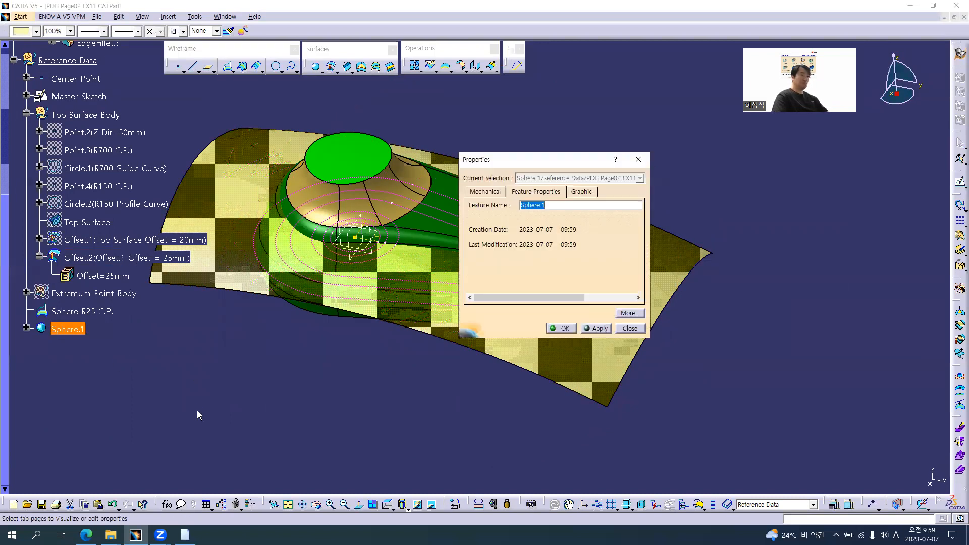
key(End)
text((R)
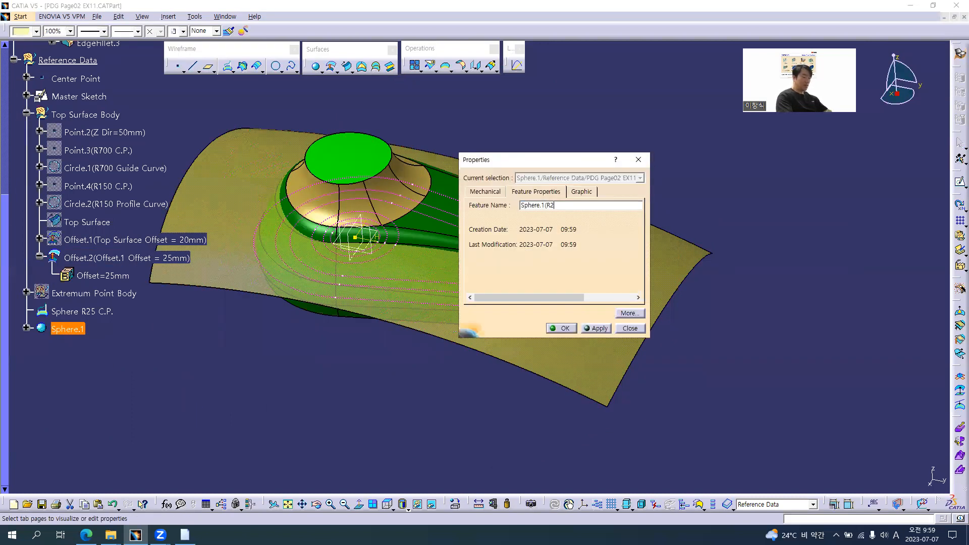
text(25))
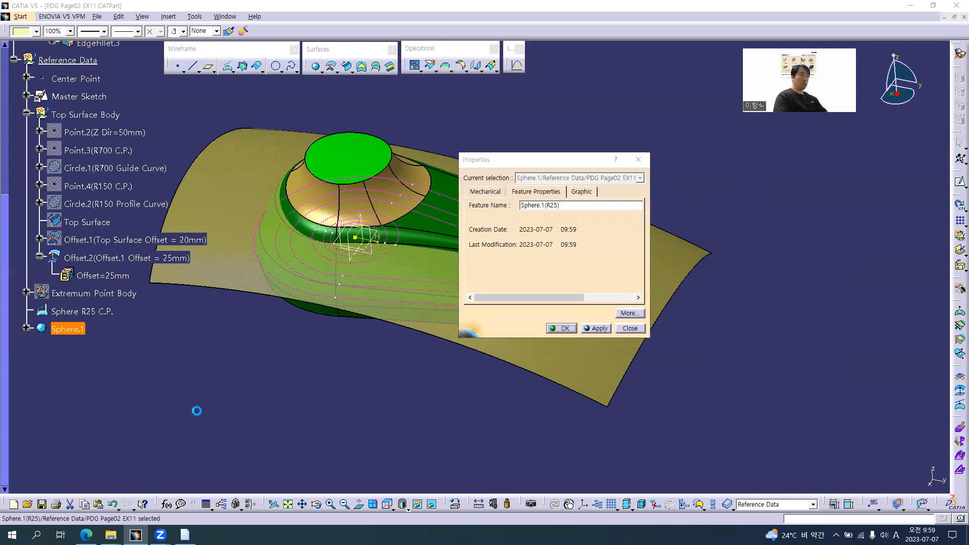
key(Return)
Step: Colour the Sphere.1(R25) surface magenta
click(37, 31)
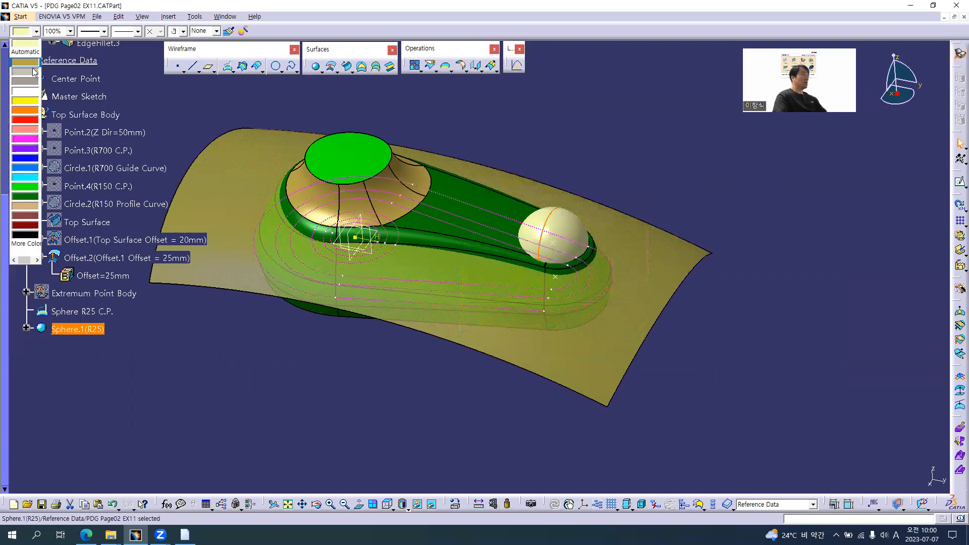
click(31, 149)
click(404, 396)
Step: Hide Top Surface Body, collapse its branch and hide the Sphere R25 C.P. point
middle_drag(395, 378, 446, 249)
click(336, 208)
right_click(69, 114)
click(69, 112)
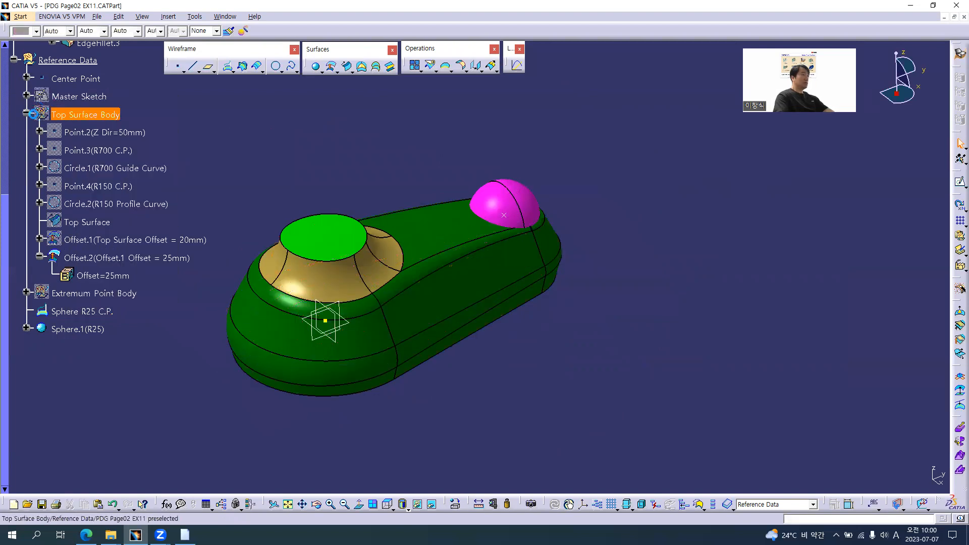
click(26, 112)
middle_drag(316, 191, 444, 207)
right_click(90, 239)
click(121, 269)
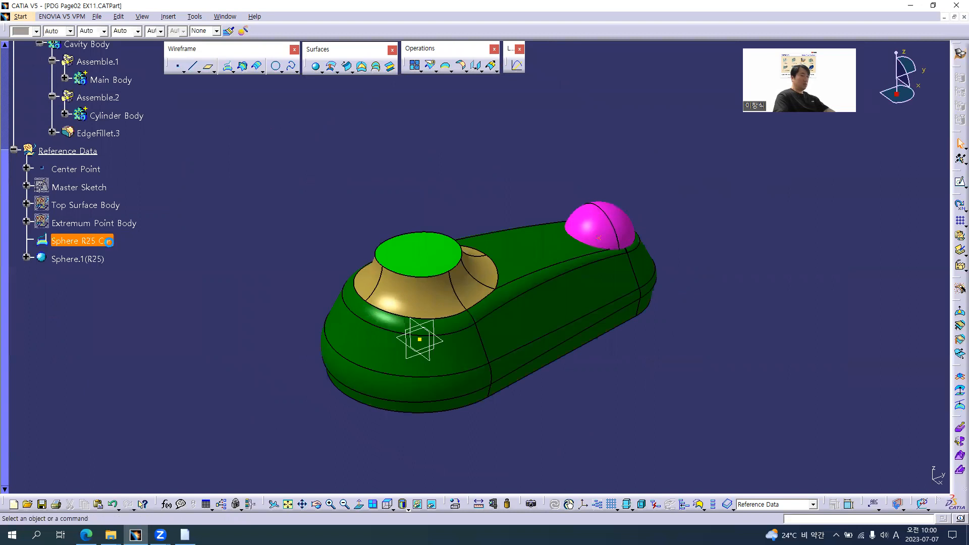
Step: Insert a new body in Part Design and name it Sphere Body(R25)
click(273, 214)
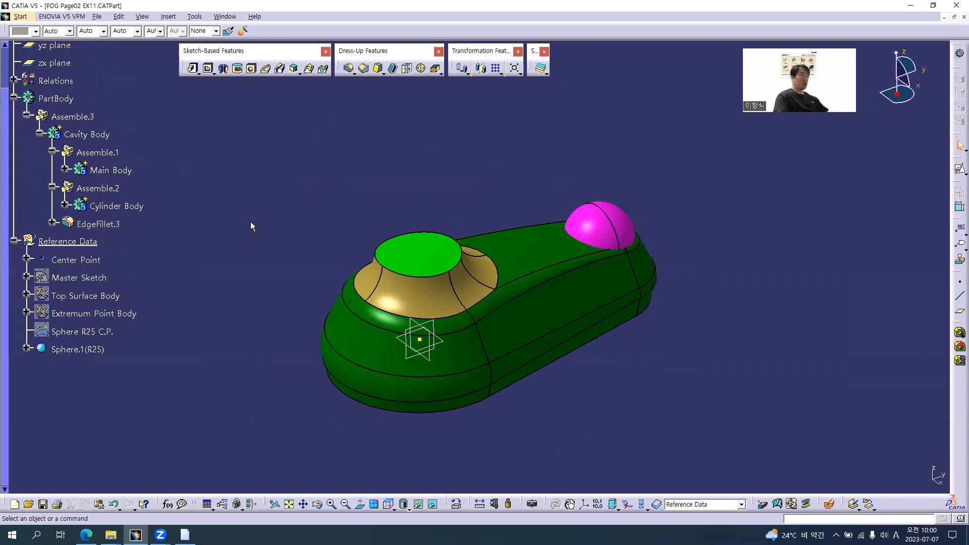
key(alt+i)
key(b)
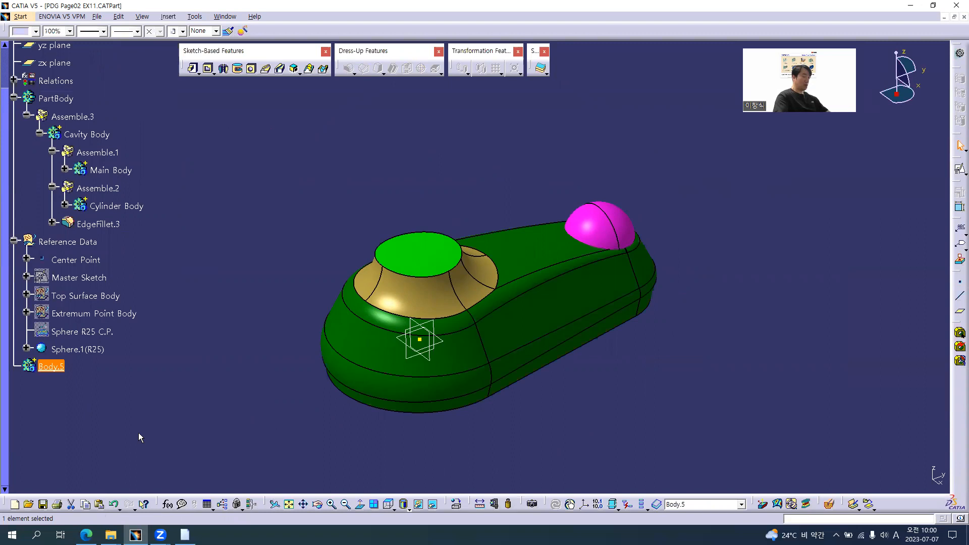
key(alt+Return)
text(Sphere Body(R2)
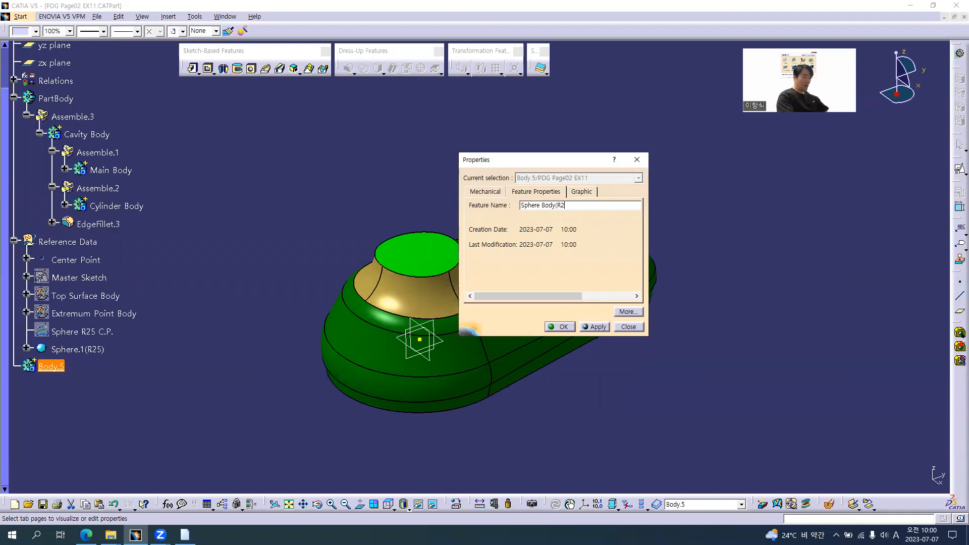
text(5))
key(Return)
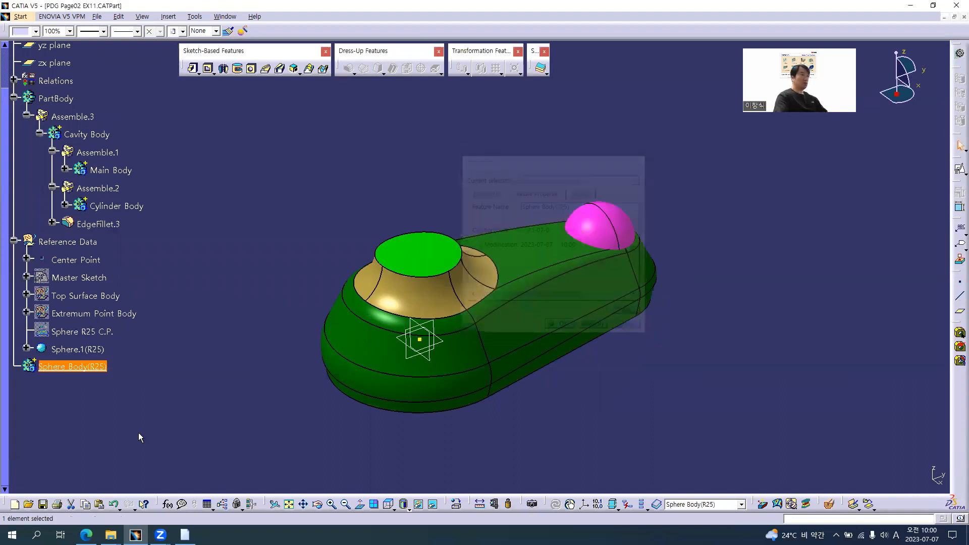
Step: Turn the Sphere.1(R25) surface into a solid with Close Surface inside Sphere Body(R25)
middle_drag(590, 304, 512, 137)
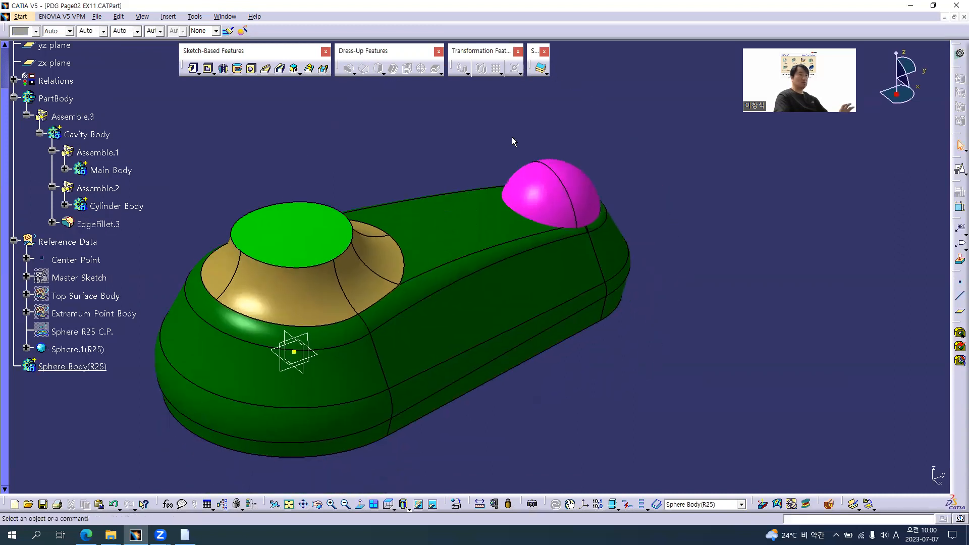
click(546, 74)
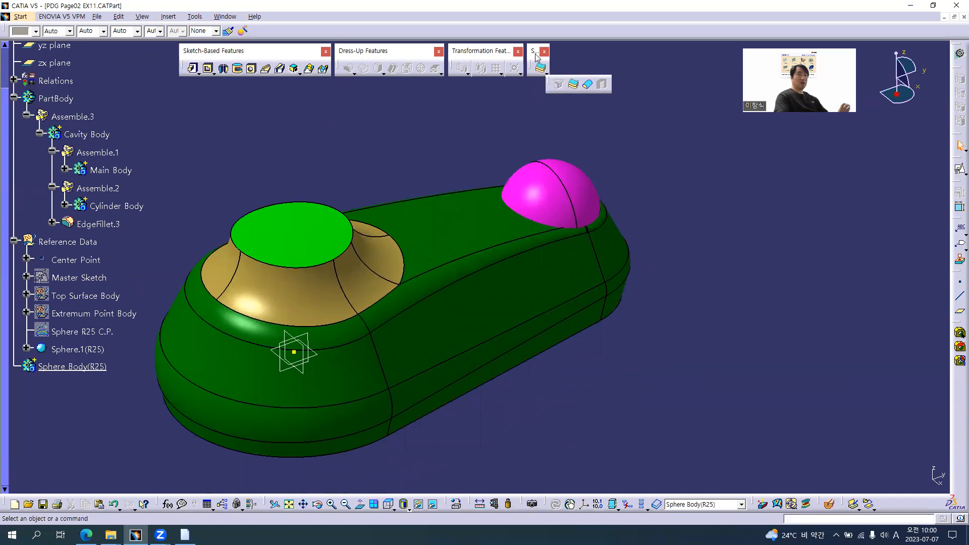
click(589, 87)
click(546, 183)
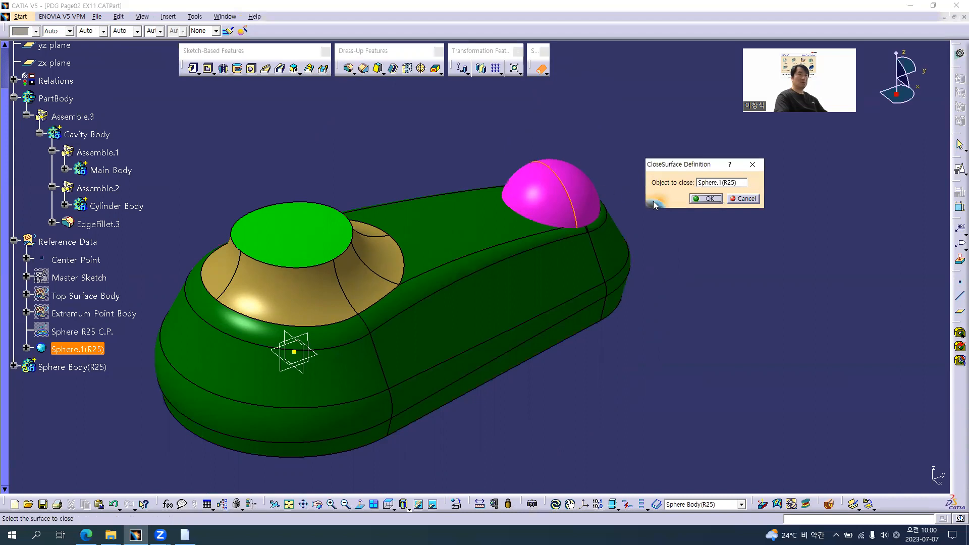
click(705, 199)
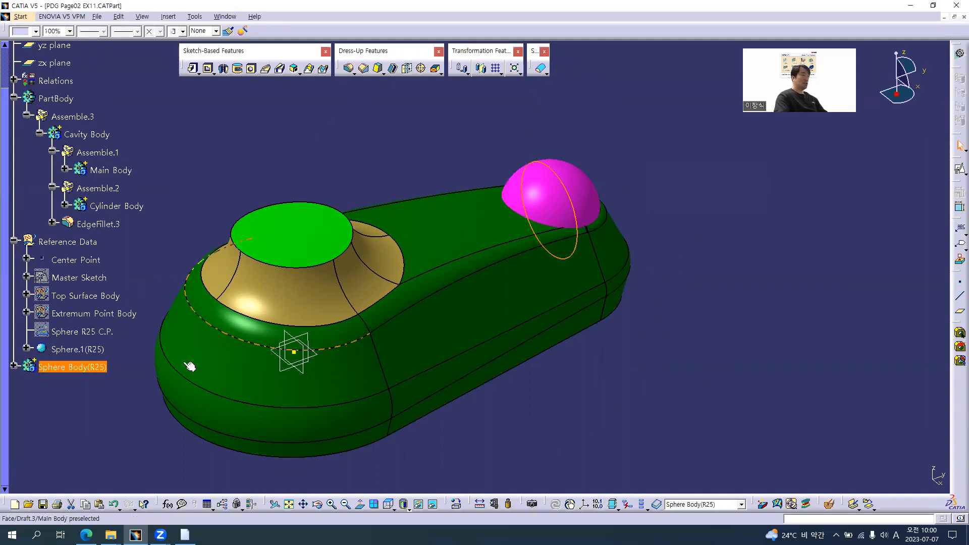
Step: Hide the Sphere.1(R25) surface so only the solid sphere is displayed
click(86, 350)
right_click(87, 349)
click(109, 170)
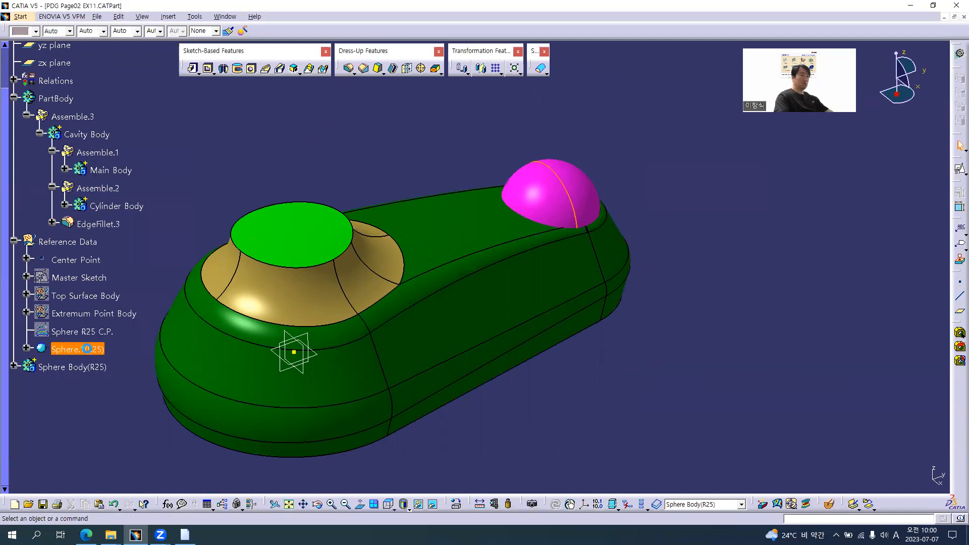
middle_drag(526, 406, 320, 325)
Step: Colour Sphere Body(R25) salmon pink
click(72, 367)
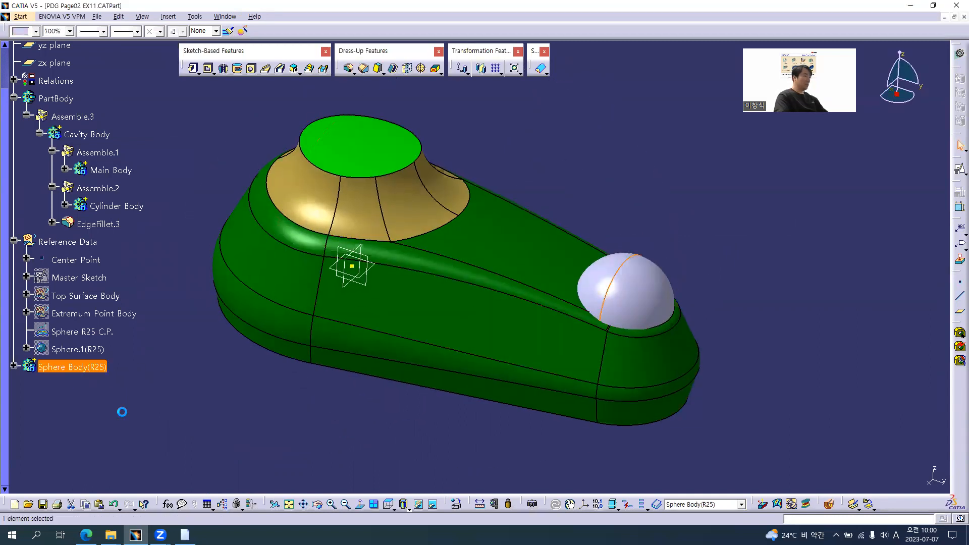
click(35, 32)
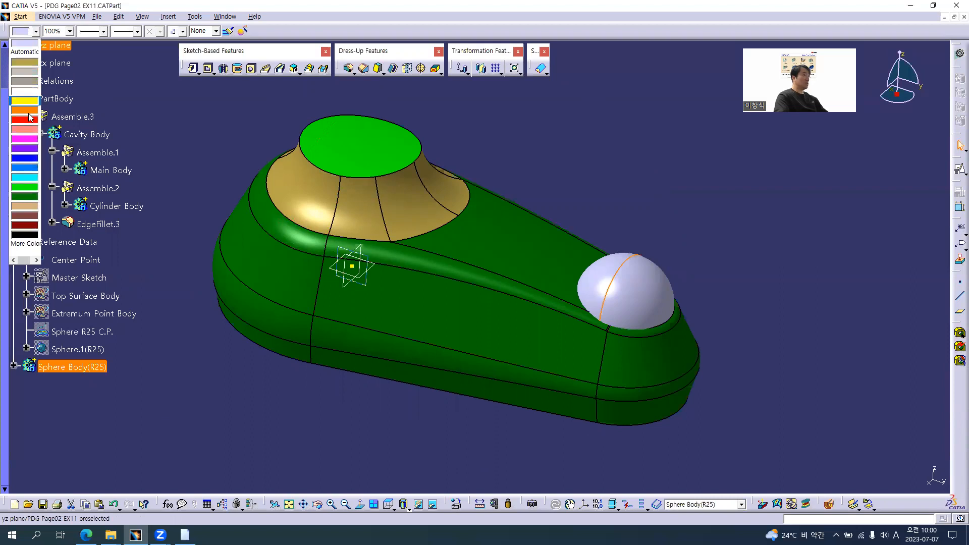
click(29, 135)
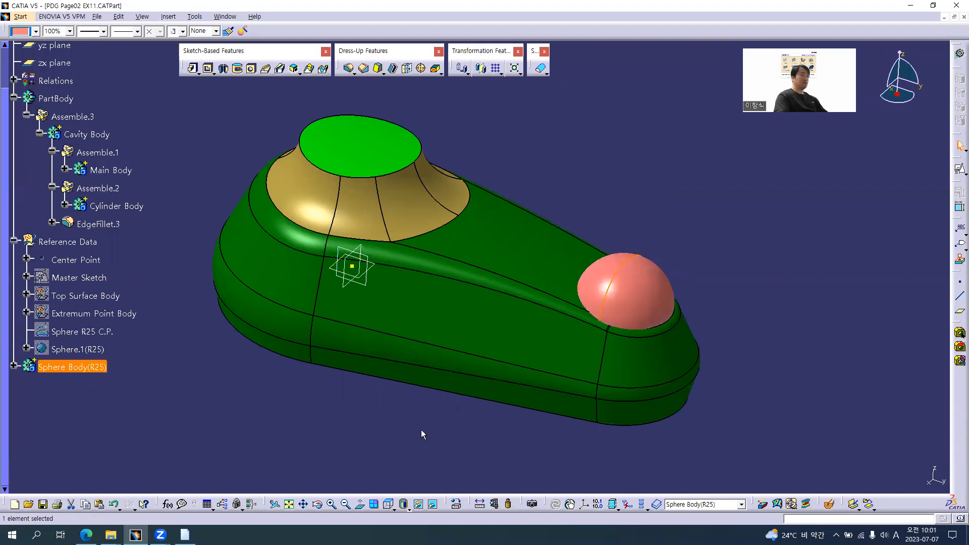
click(399, 413)
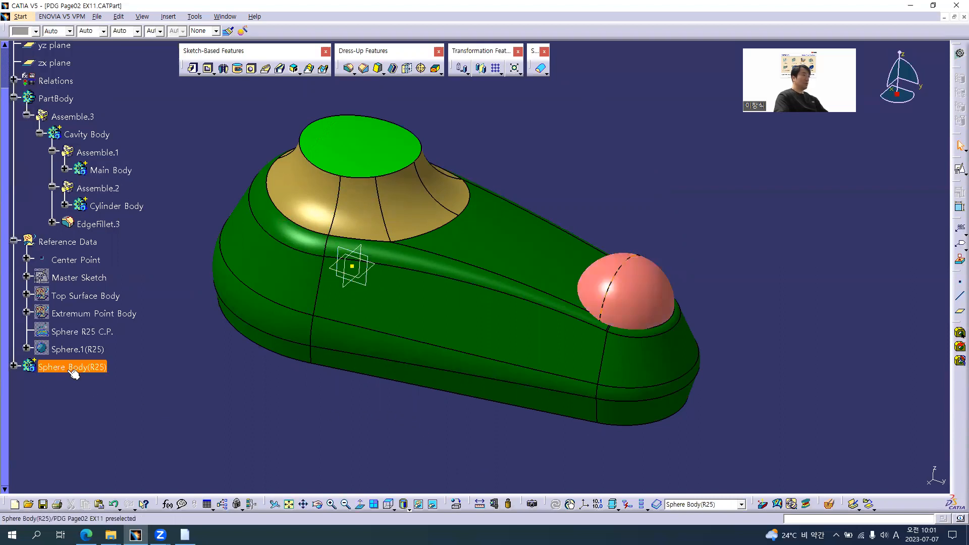
Step: Make Cavity Body the work object and assemble Sphere Body(R25) into it
right_click(87, 134)
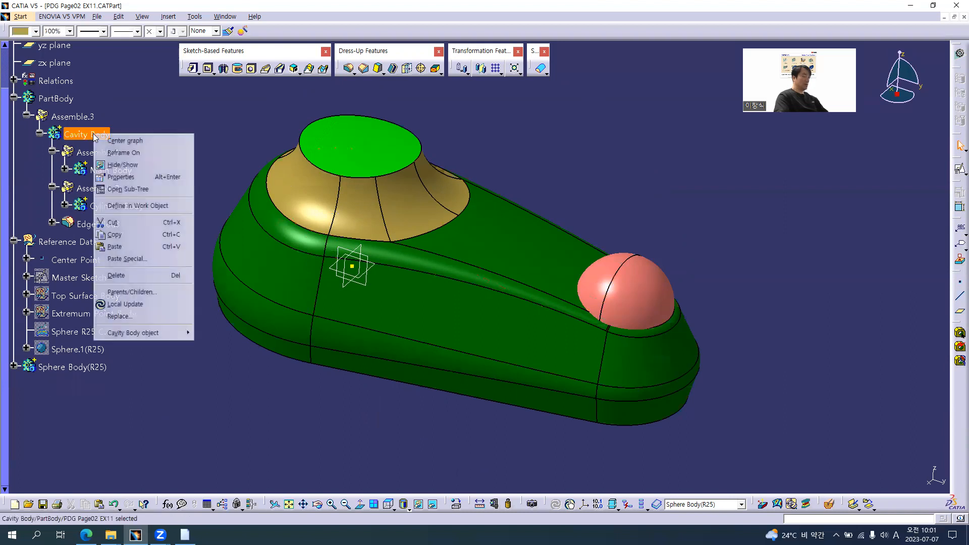
click(133, 261)
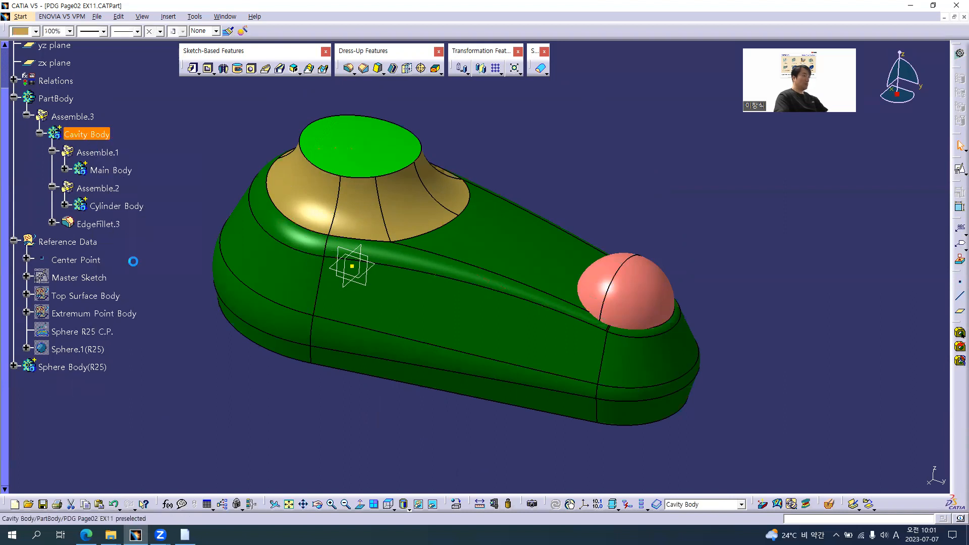
right_click(88, 367)
mouse_move(192, 360)
click(218, 372)
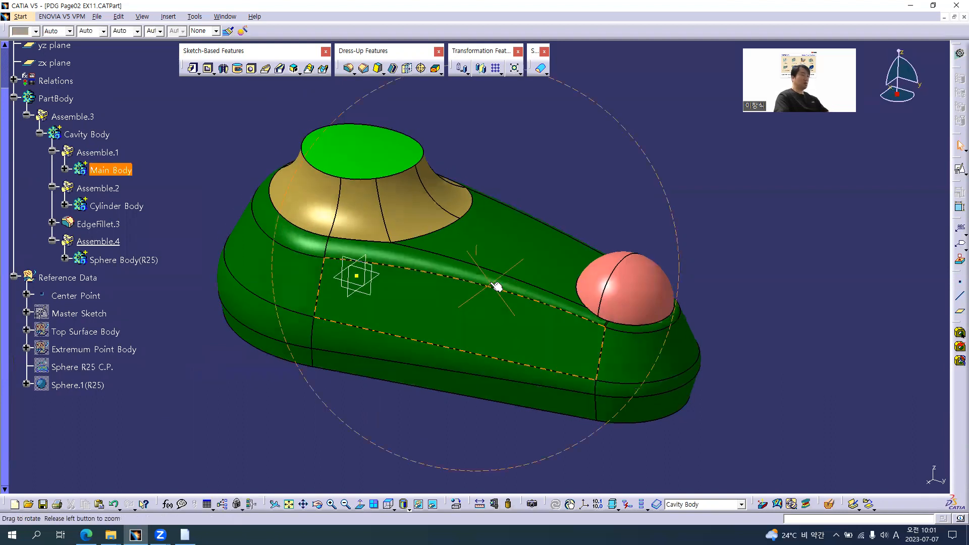
Step: Check the sphere's fillet radius in the Solid EX03 drawing and fillet the edge between the sphere and the main body with 20 mm
key(alt+Tab)
ctrl+scroll(325, 173, up, 2)
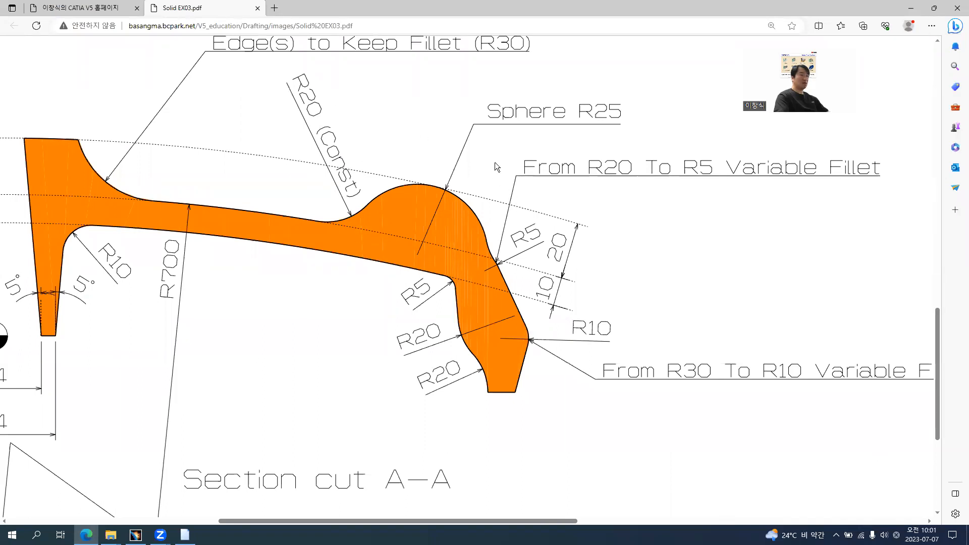
key(alt+Tab)
click(349, 69)
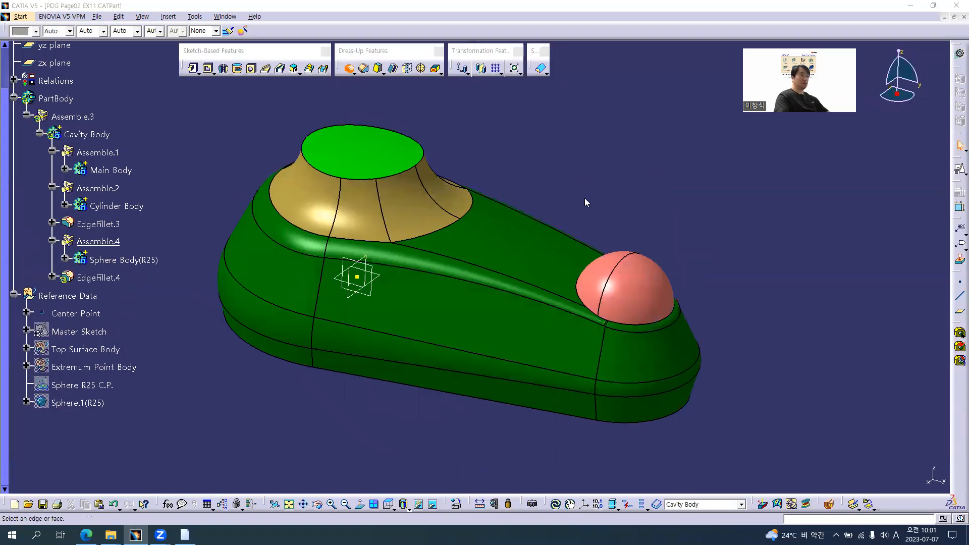
click(576, 292)
text(20)
key(Return)
key(Escape)
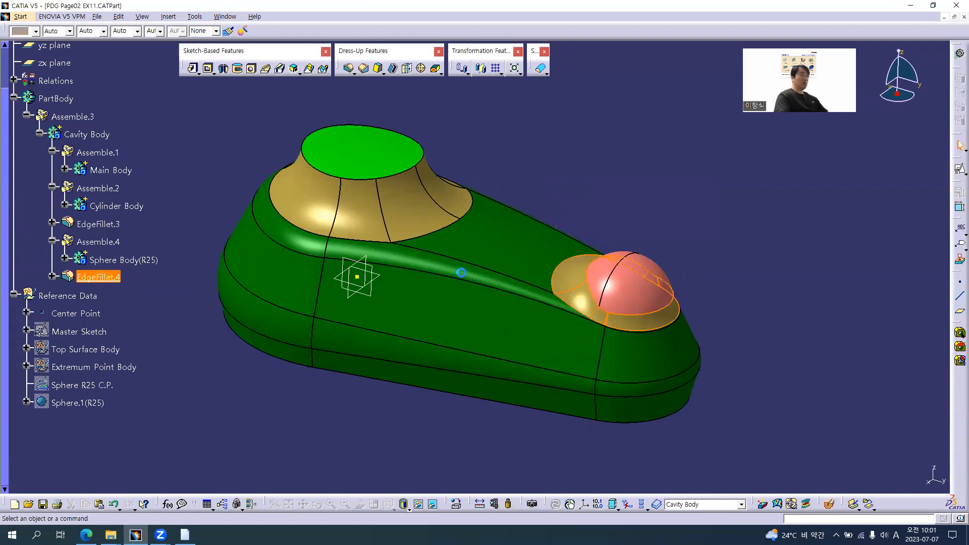
middle_drag(327, 386, 520, 251)
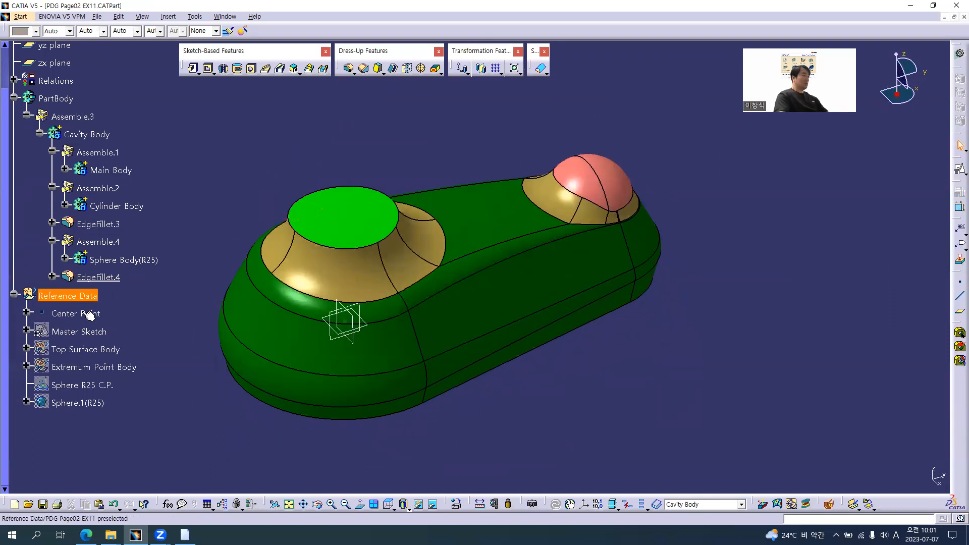
click(91, 331)
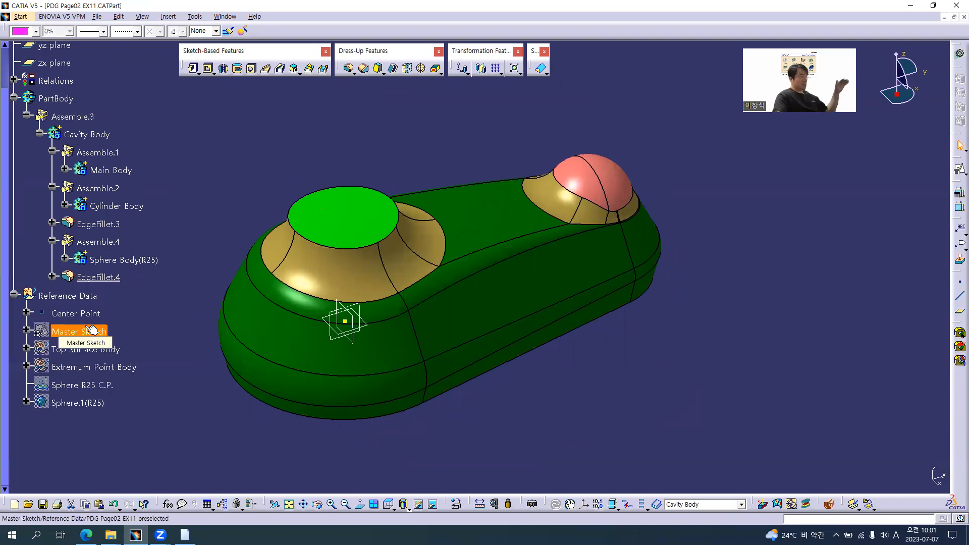
double_click(106, 135)
middle_drag(441, 312, 465, 289)
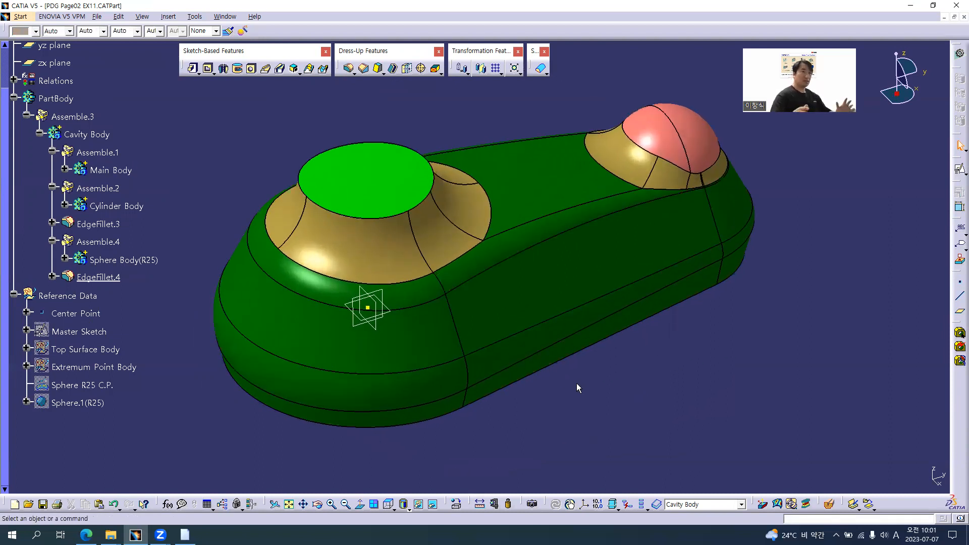